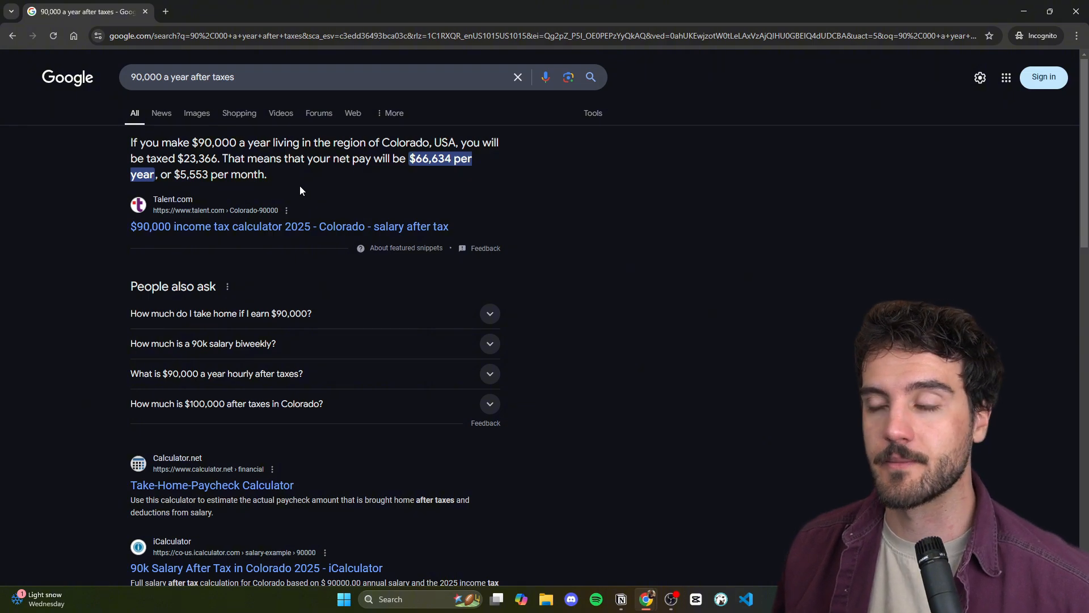
- Close the after-tax salary search and the empty new tab to return to the Budget Template spreadsheet
left_click(146, 11)
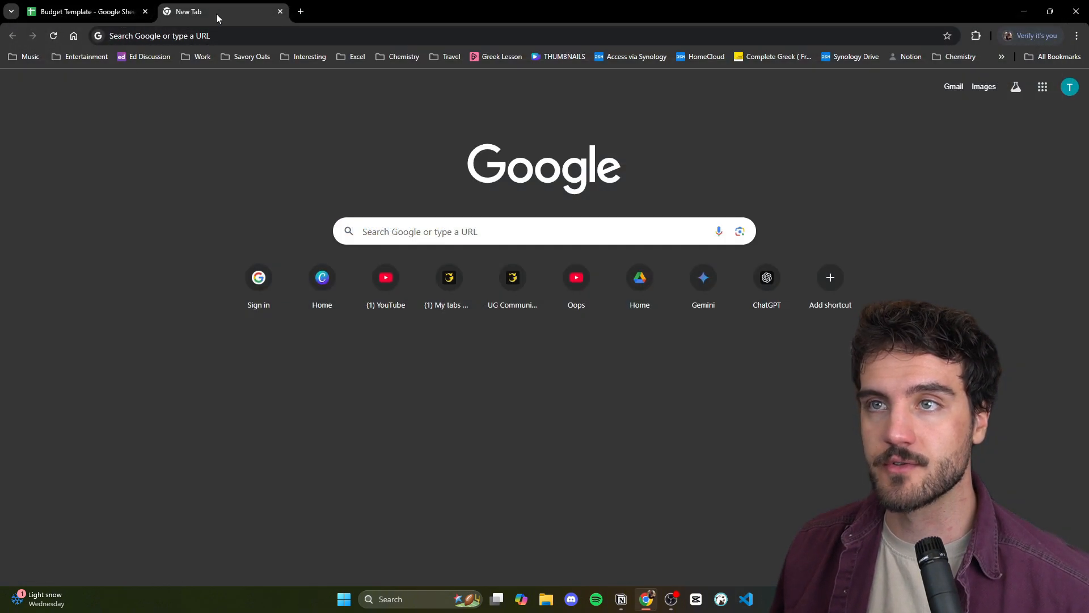
left_click(280, 11)
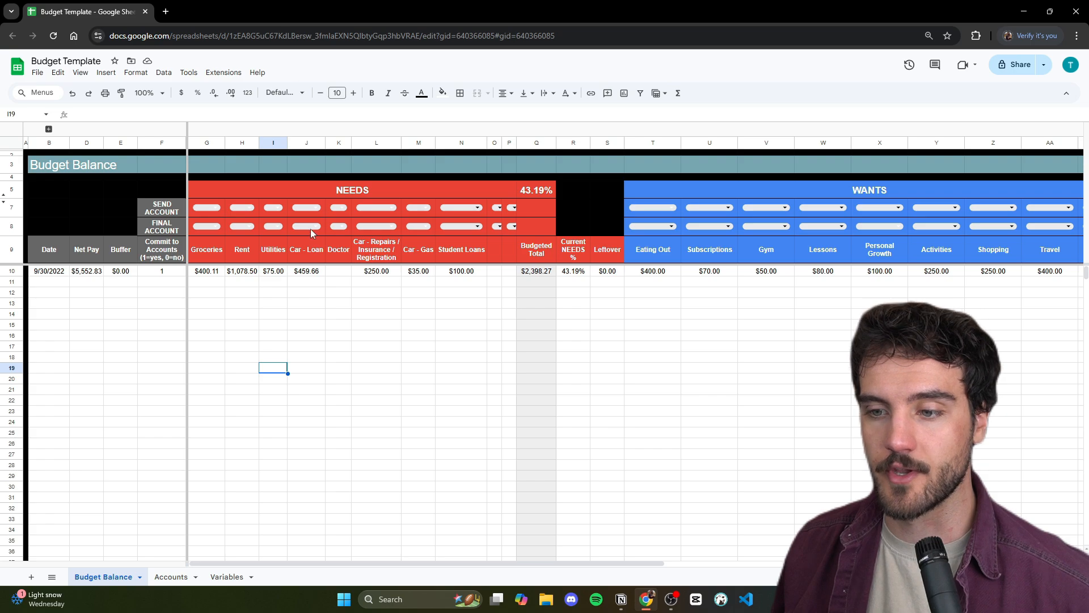
left_click(120, 271)
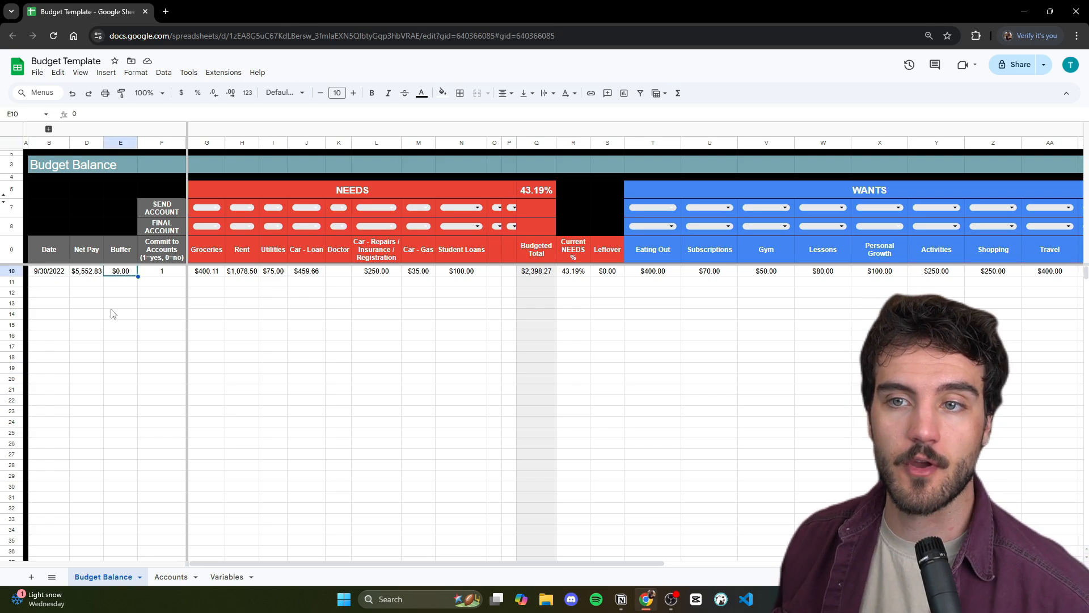
left_click(16, 270)
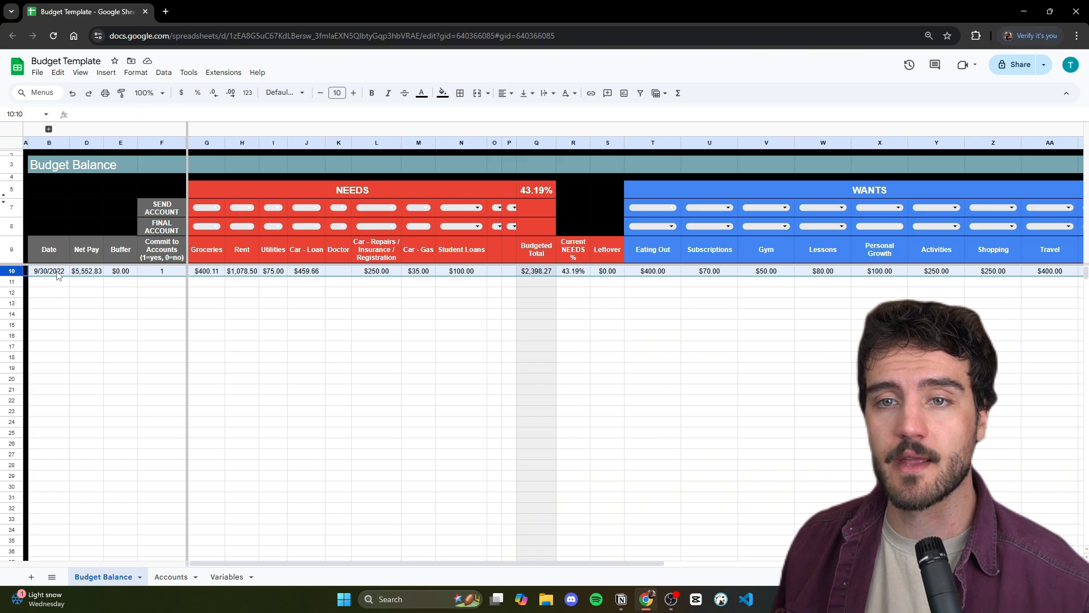
left_click(264, 318)
- Enter the date 2/9/2025 in the first empty row of the Date column on the Budget Balance sheet
left_click(44, 283)
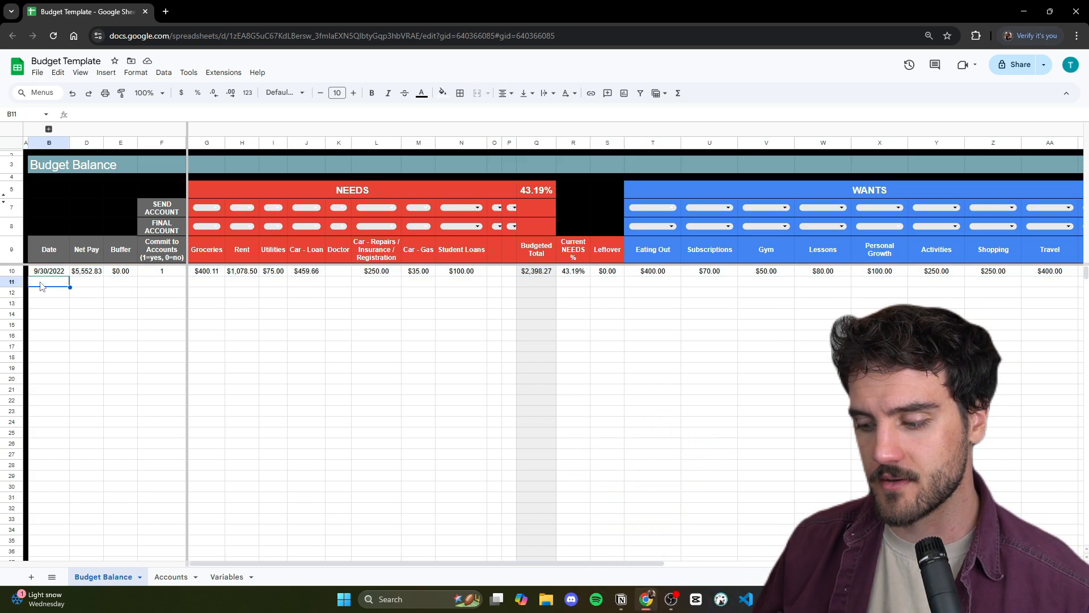
type("2/")
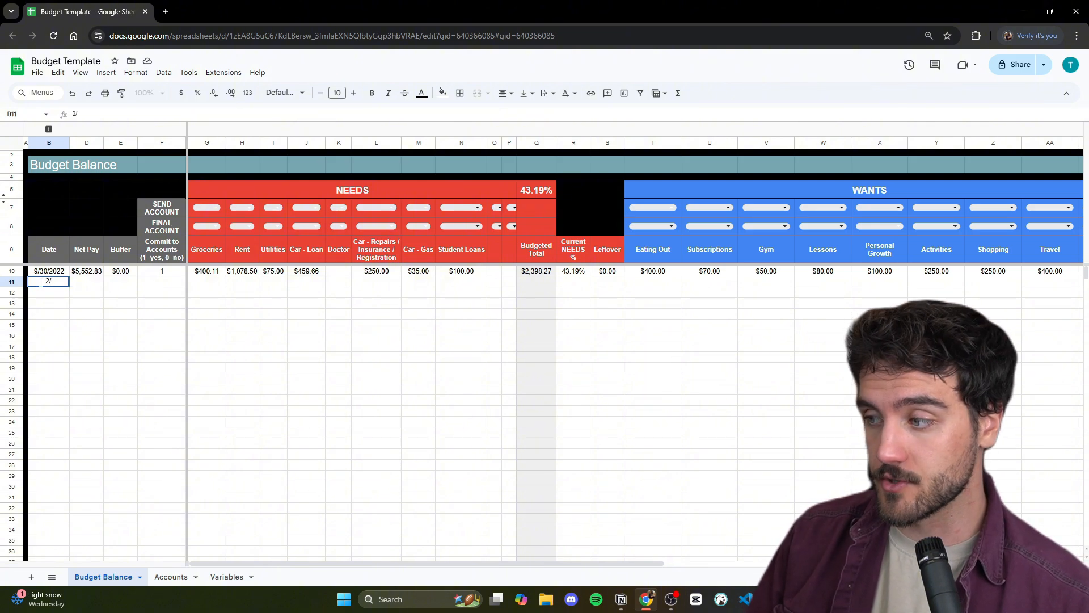
type("9/2025")
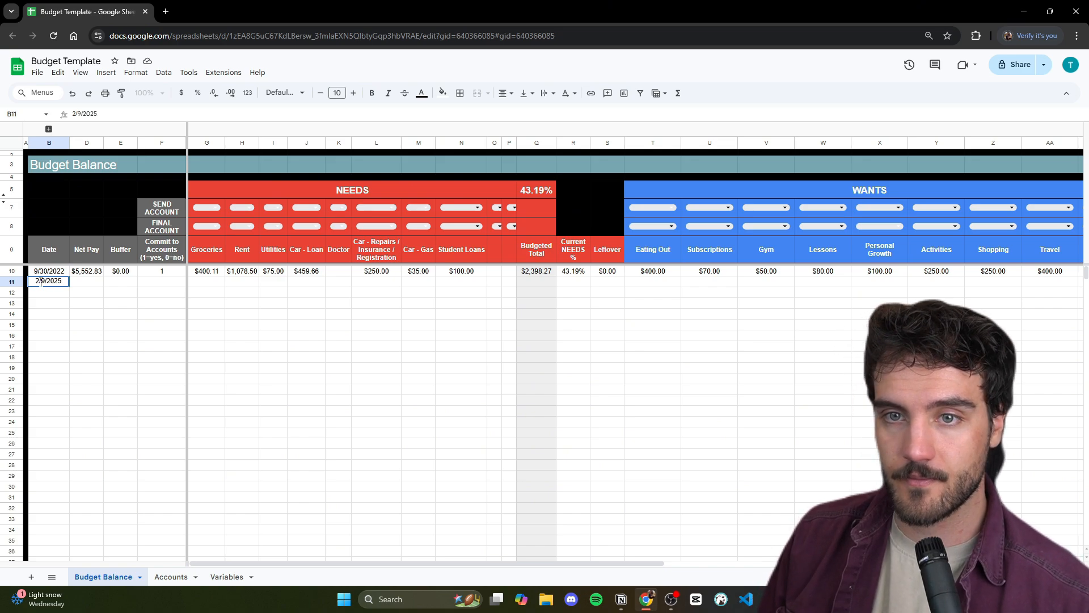
key("Return")
- Copy the Net Pay formula =66634/12 from the 9/30/2022 row into the 2/9/2025 row
left_click(84, 284)
left_click(93, 276)
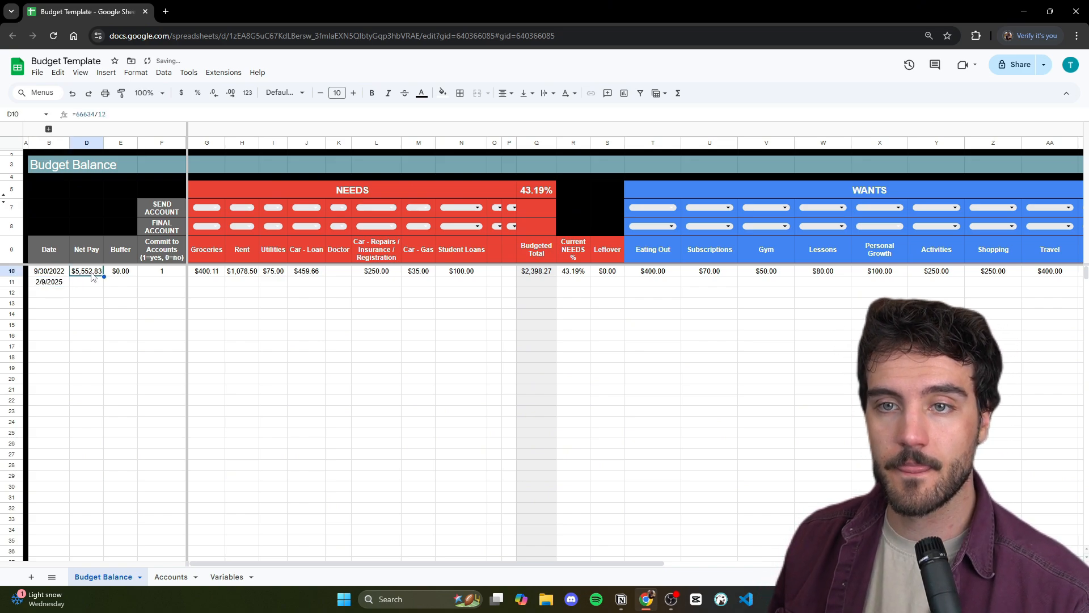
key("ctrl+c")
left_click(95, 284)
key("ctrl+v")
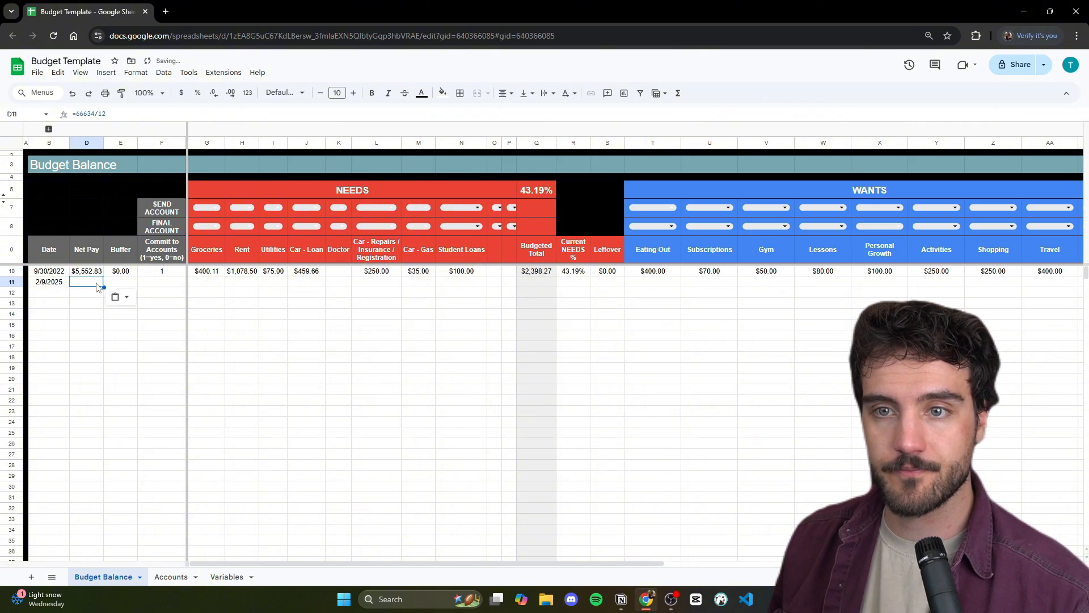
left_click(95, 314)
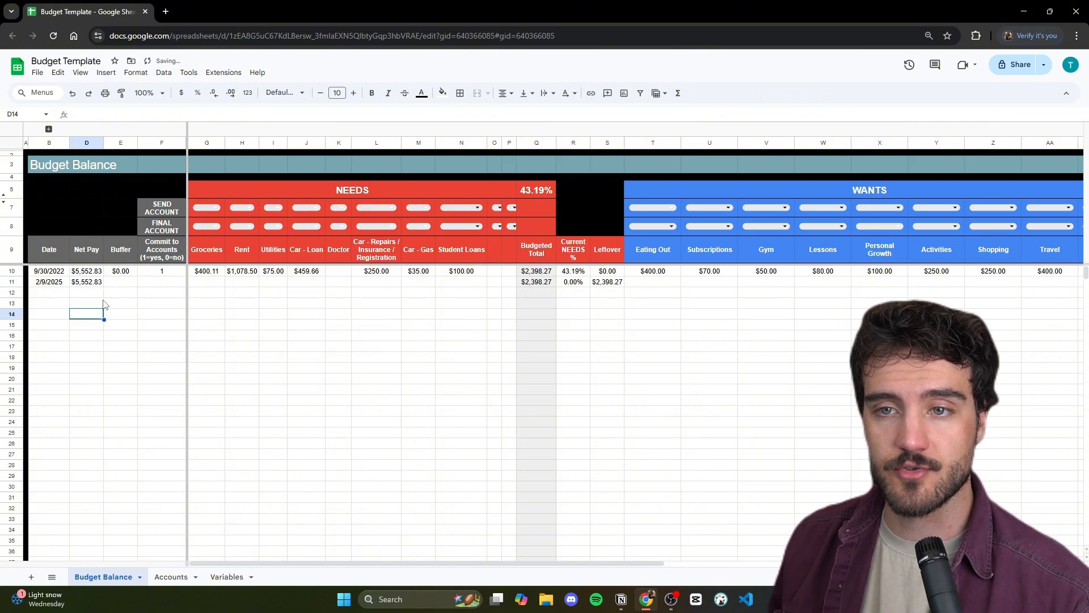
- Fill the $0.00 Buffer value from the 9/30/2022 row down into the 2/9/2025 row
left_click(127, 272)
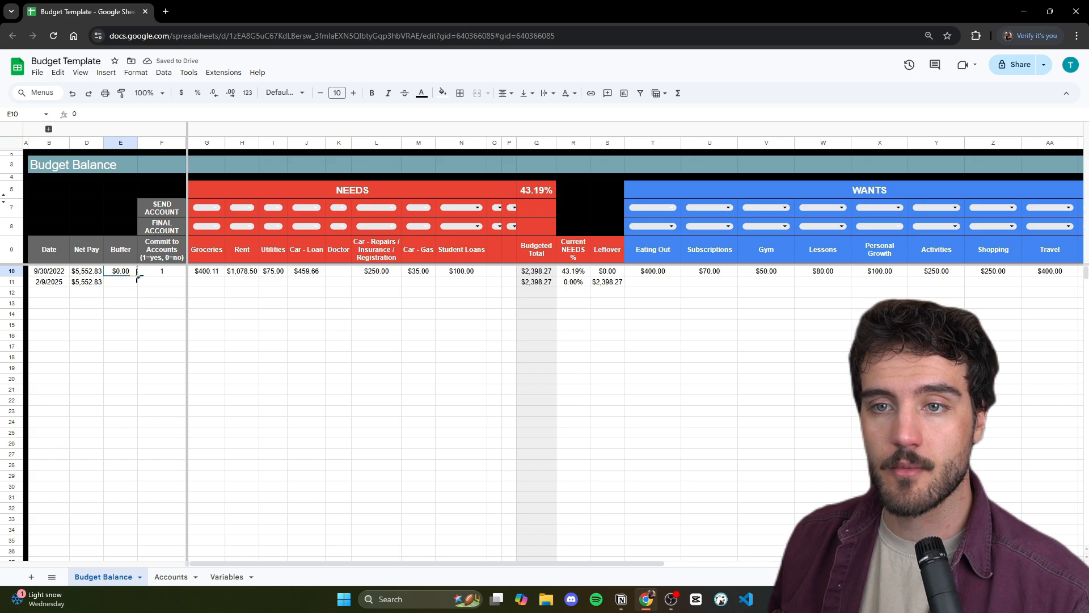
left_click_drag(138, 276, 136, 286)
left_click(128, 316)
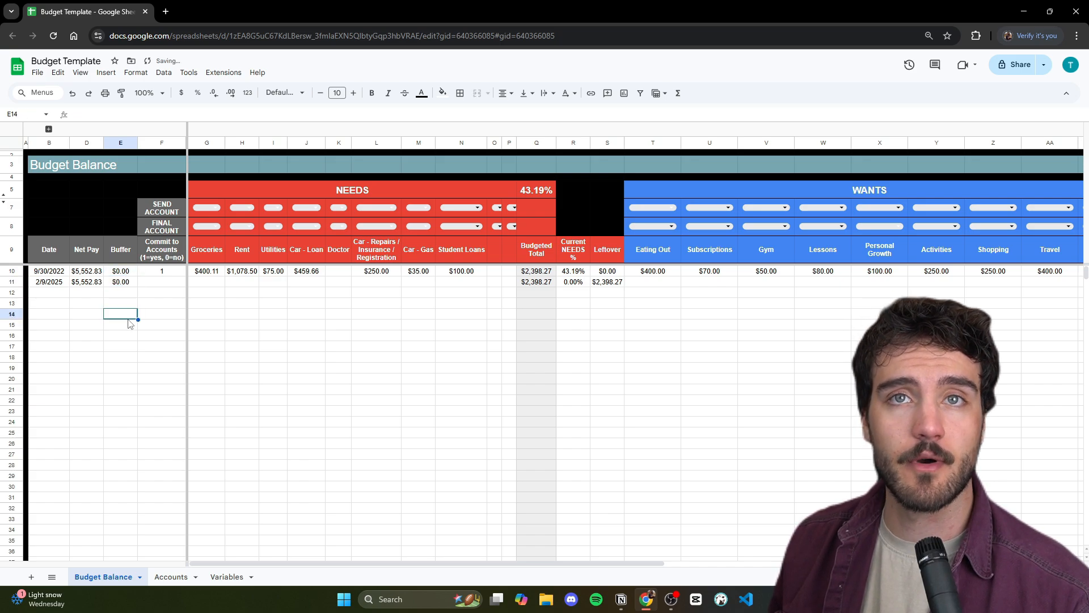
- Delete the whole Buffer column from the Budget Balance sheet
right_click(122, 143)
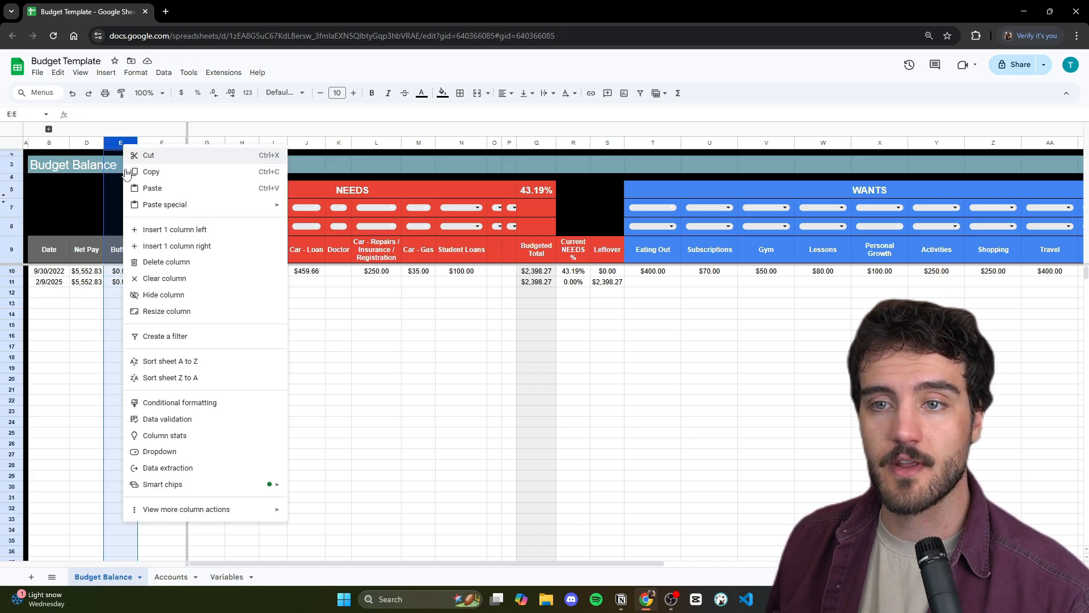
left_click(156, 264)
left_click(122, 335)
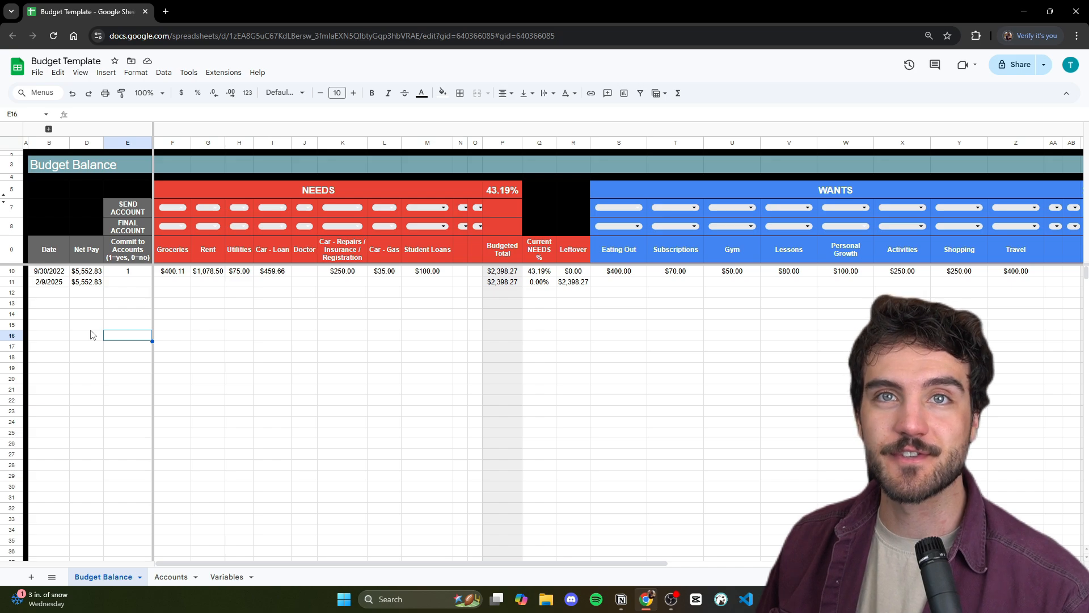
- Set Commit to Accounts to 0 for the 2/9/2025 row
left_click(129, 283)
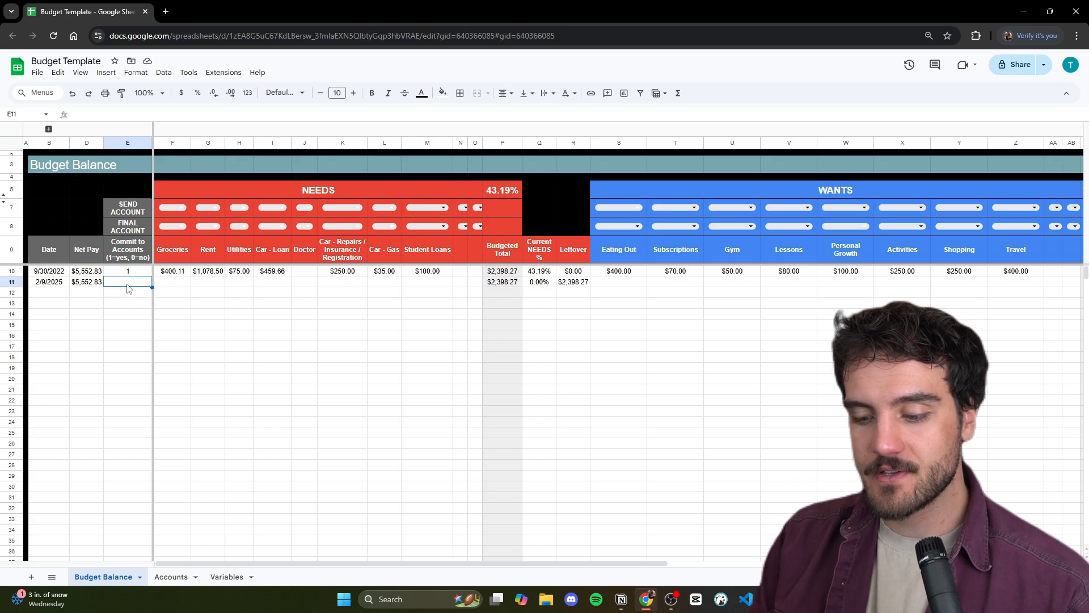
type("0")
key("Up")
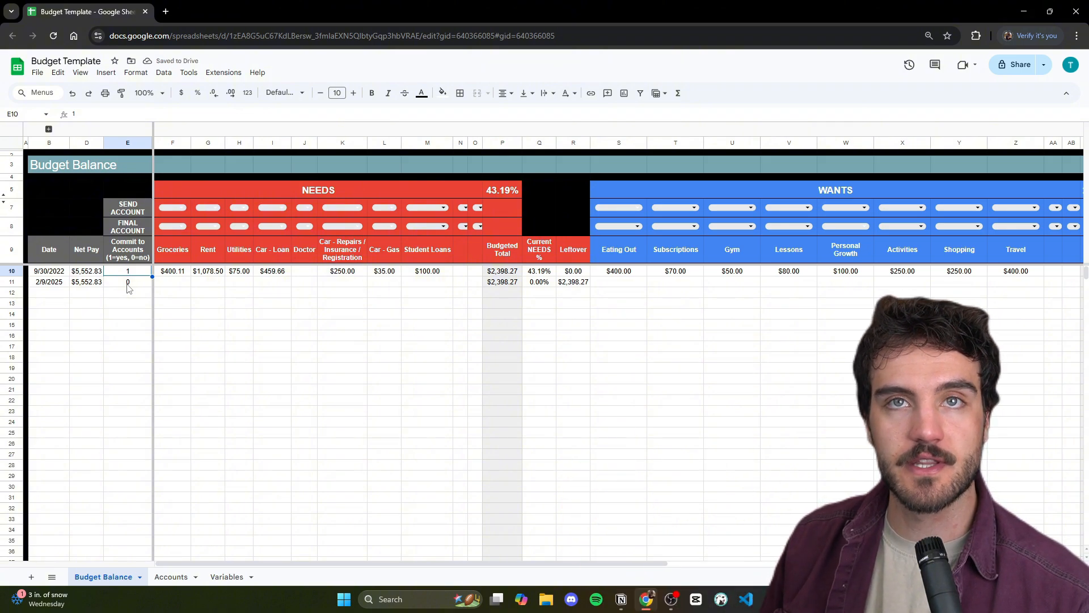
- Switch the committed budget by setting Commit to Accounts to 1 for the 2/9/2025 row and 0 for the 9/30/2022 row
left_click(128, 284)
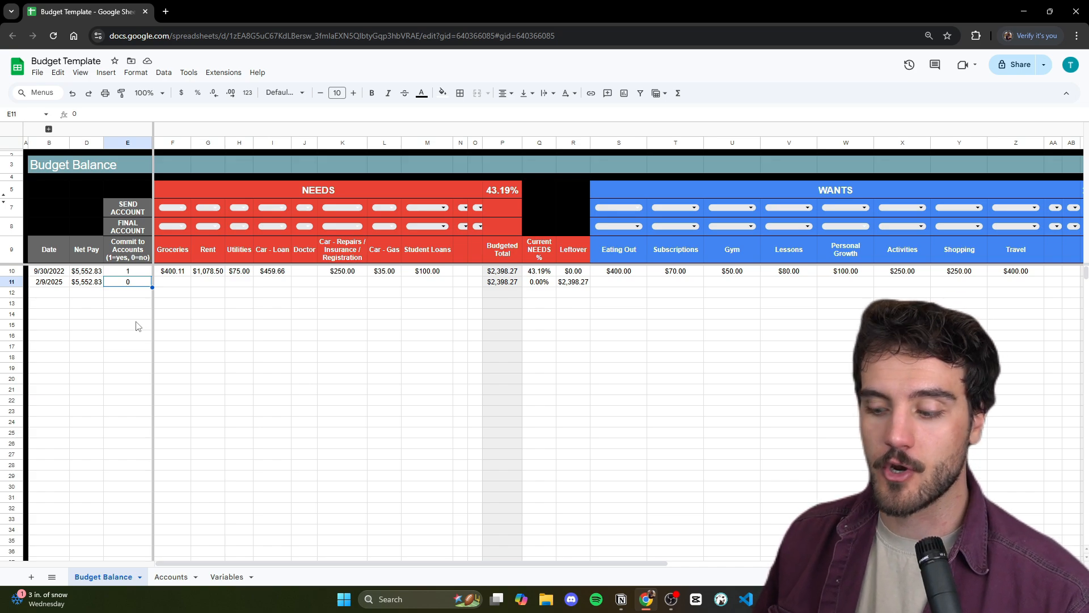
type("1")
key("Up")
type("0")
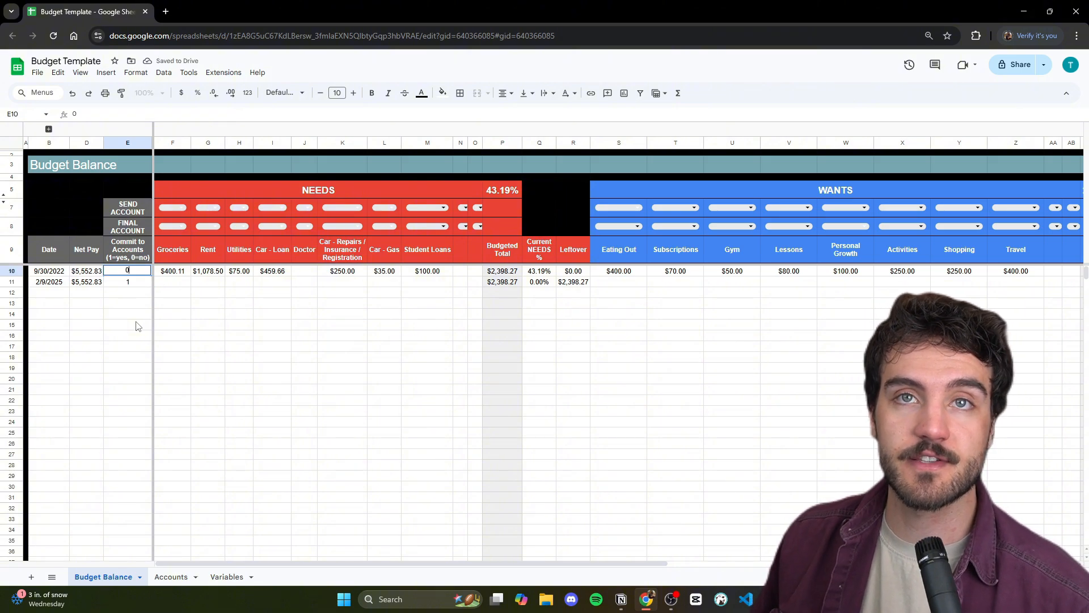
- Check the Accounts sheet for the amounts that the newly committed budget row passes to it
left_click(171, 576)
left_click(118, 577)
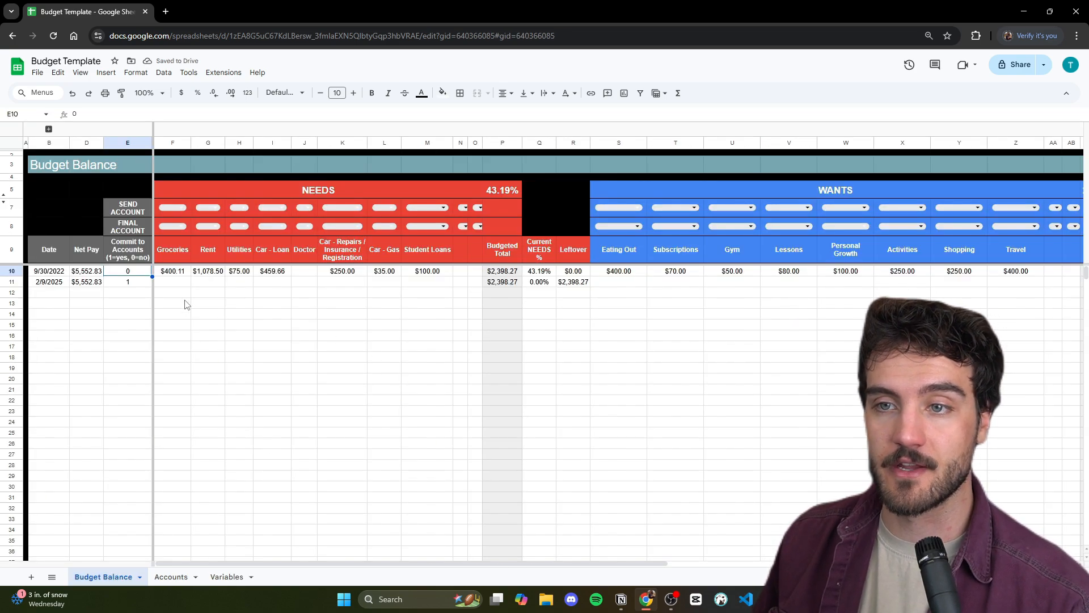
left_click(171, 577)
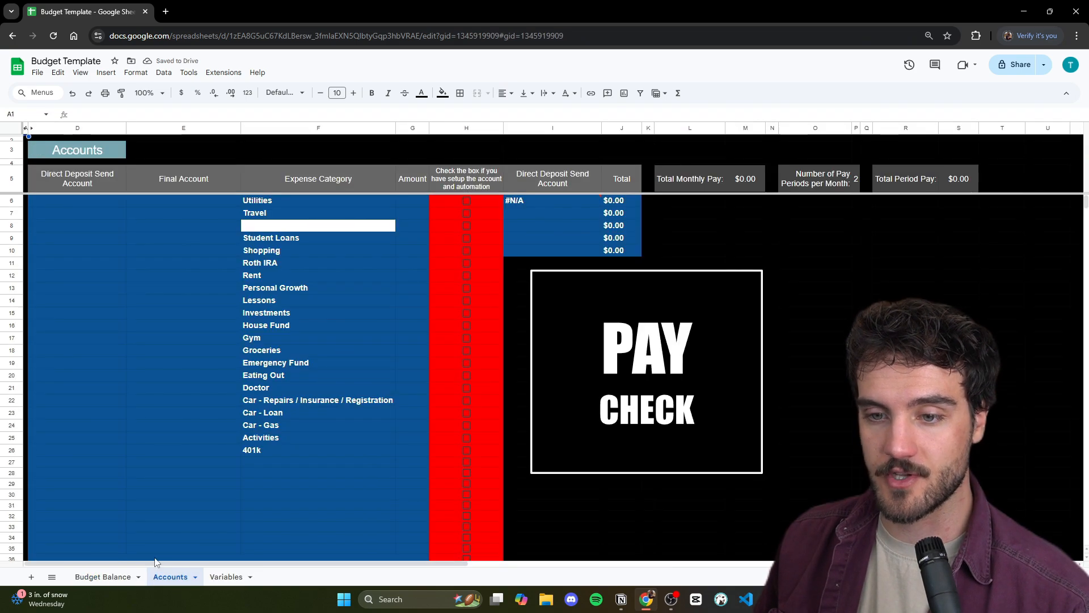
- Set Commit to Accounts to 1 for the 9/30/2022 row and 0 for the 2/9/2025 row, and review the Accounts sheet's Amount column
left_click(108, 576)
left_click(144, 283)
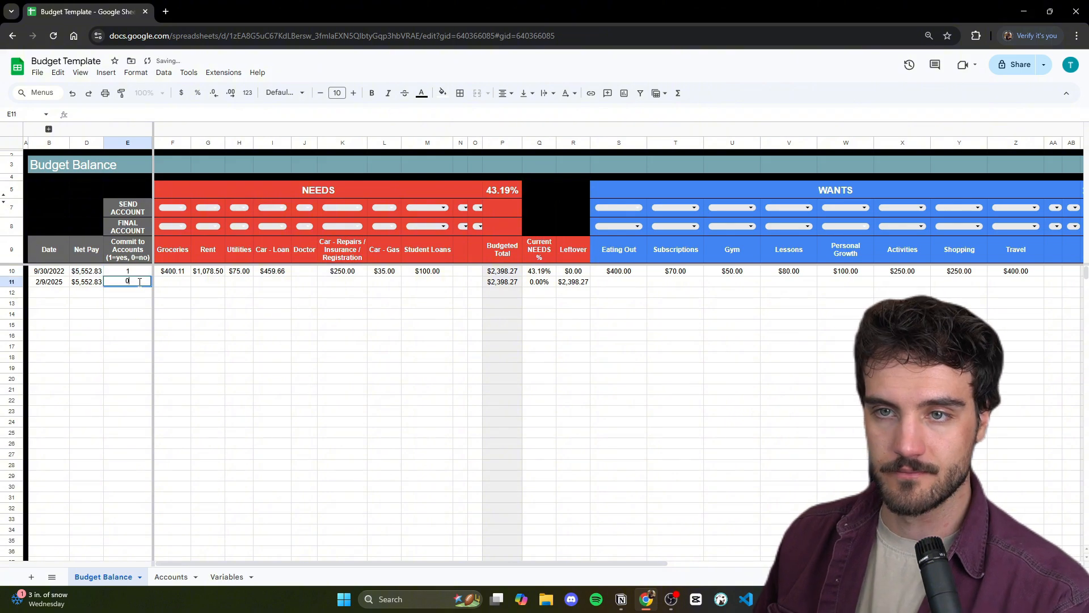
left_click(170, 577)
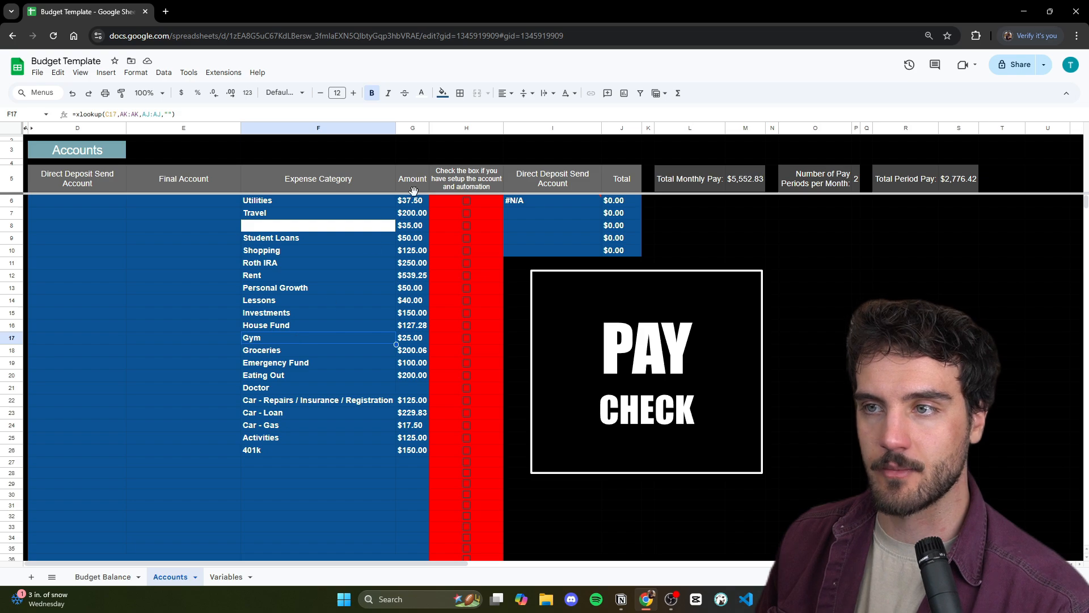
left_click_drag(413, 200, 417, 460)
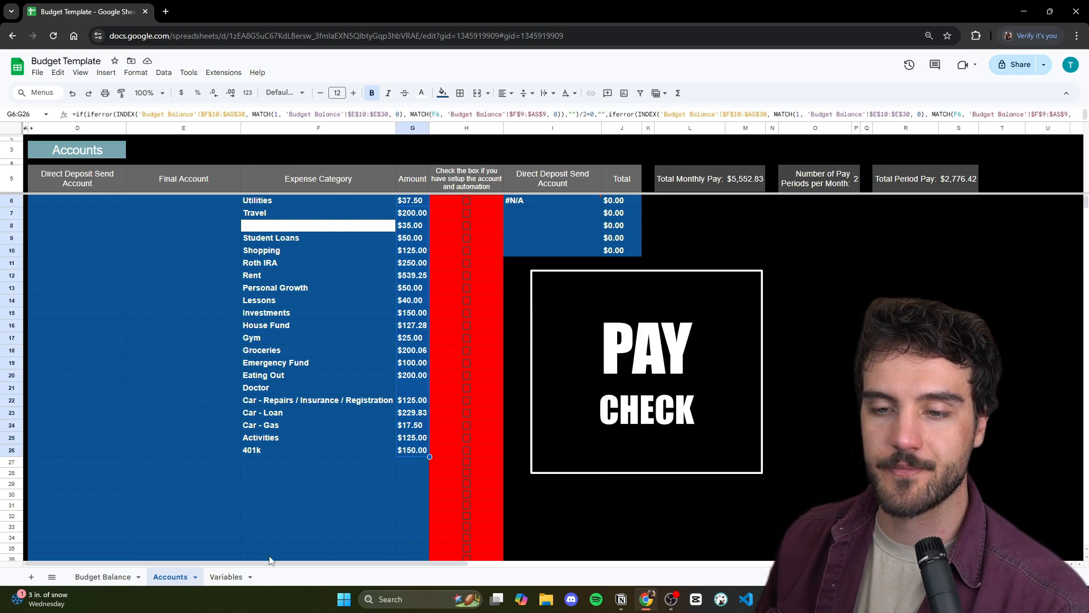
- Select the 2/9/2025 Groceries cell on Budget Balance, and search Google in an Incognito window for "single adult monthly grocery cost denver"
left_click(109, 583)
left_click(172, 281)
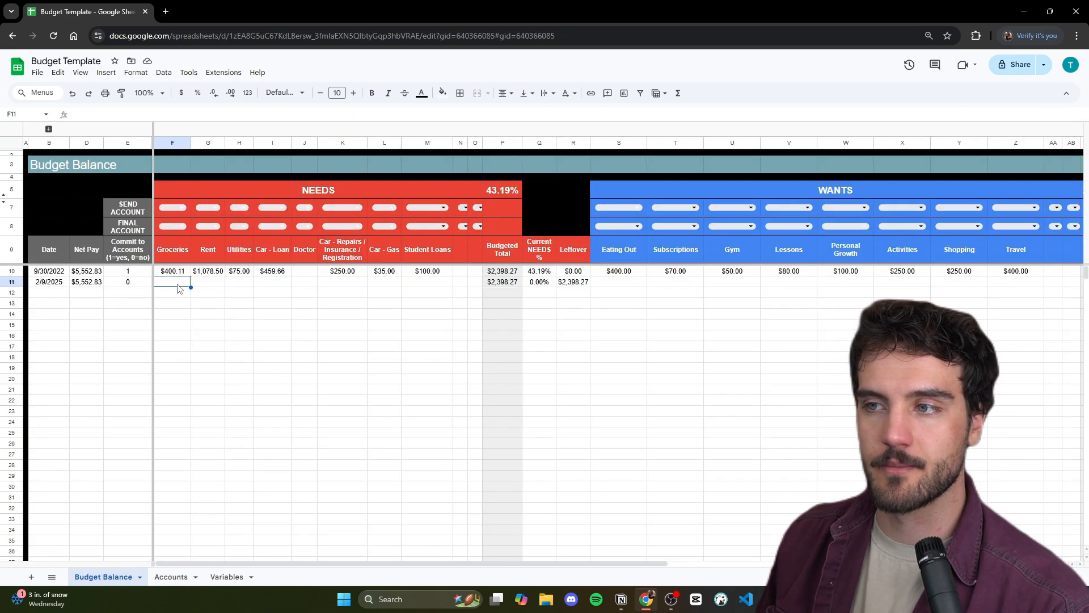
left_click(166, 11)
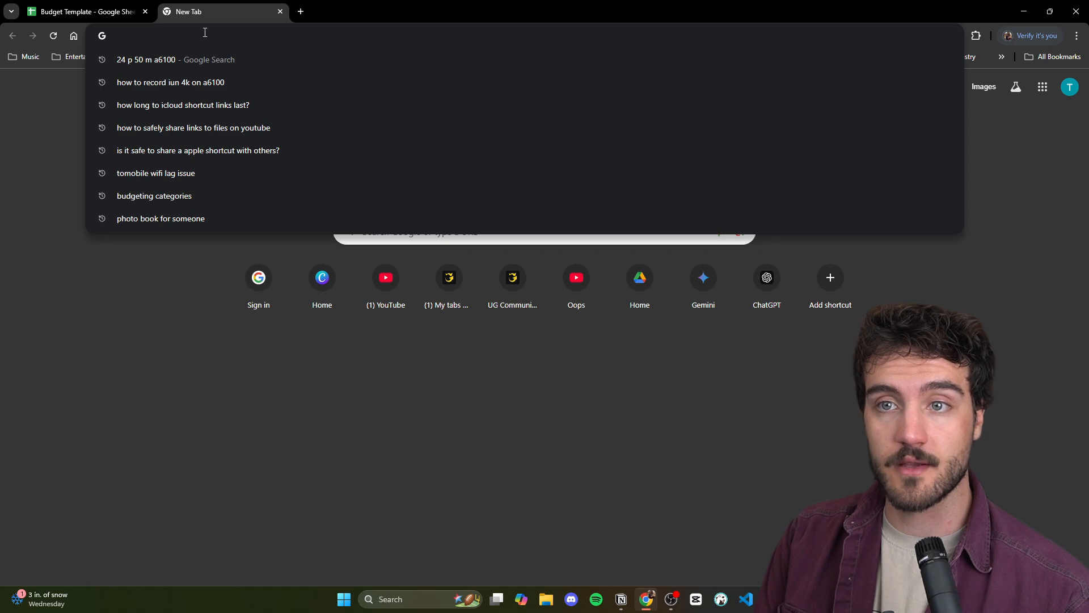
key("ctrl+shift+n")
type("single adult ")
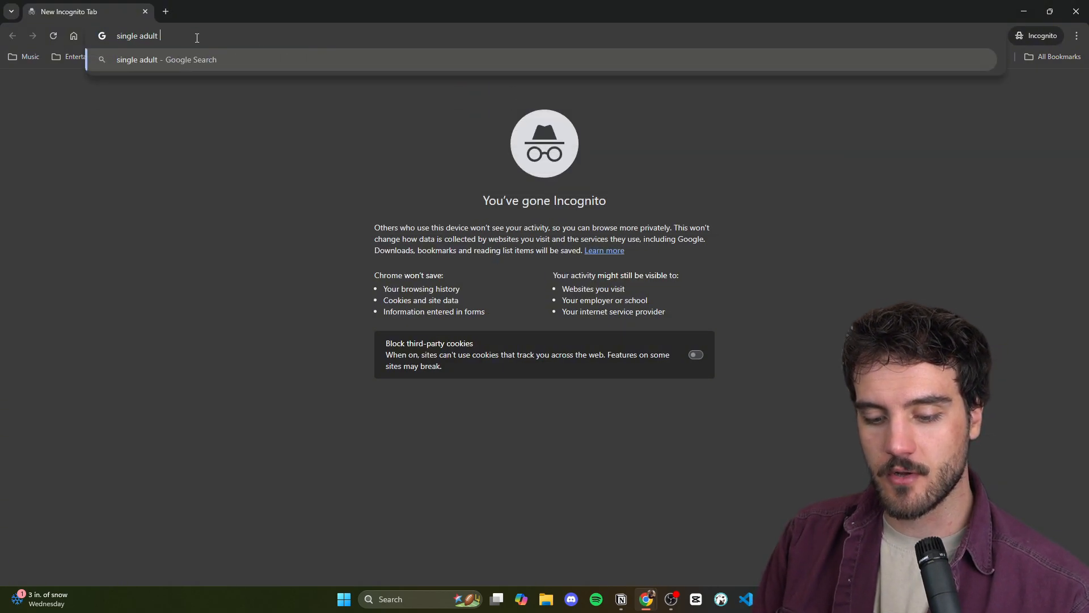
type("monthly grocery cos")
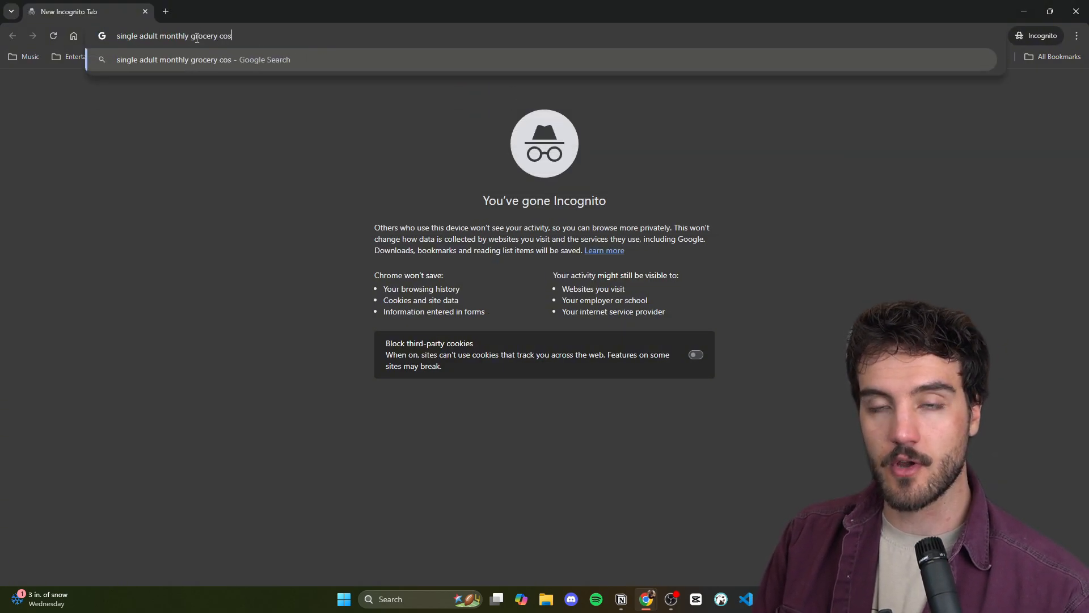
type("t denver")
key("Return")
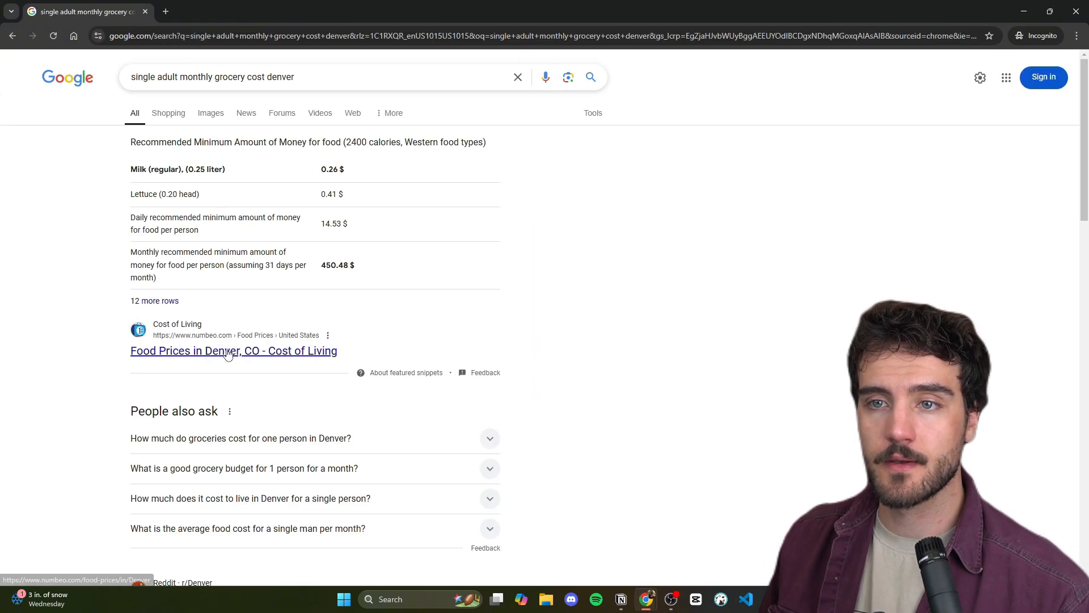
- Examine the search results for estimates of one person's monthly grocery cost in Denver and Colorado
scroll(314, 283, "down", 7)
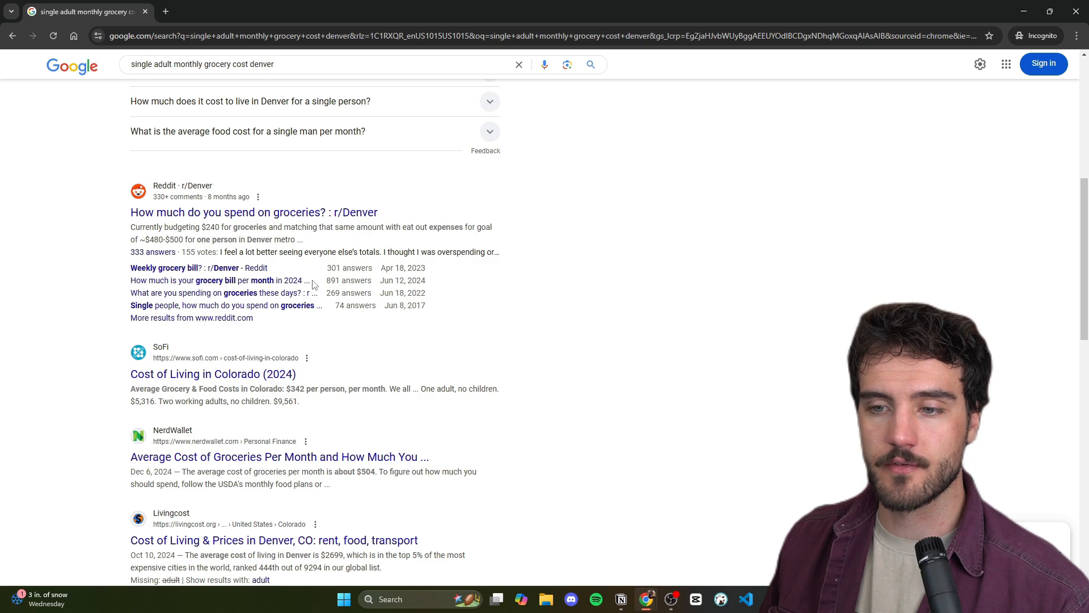
scroll(313, 284, "down", 2)
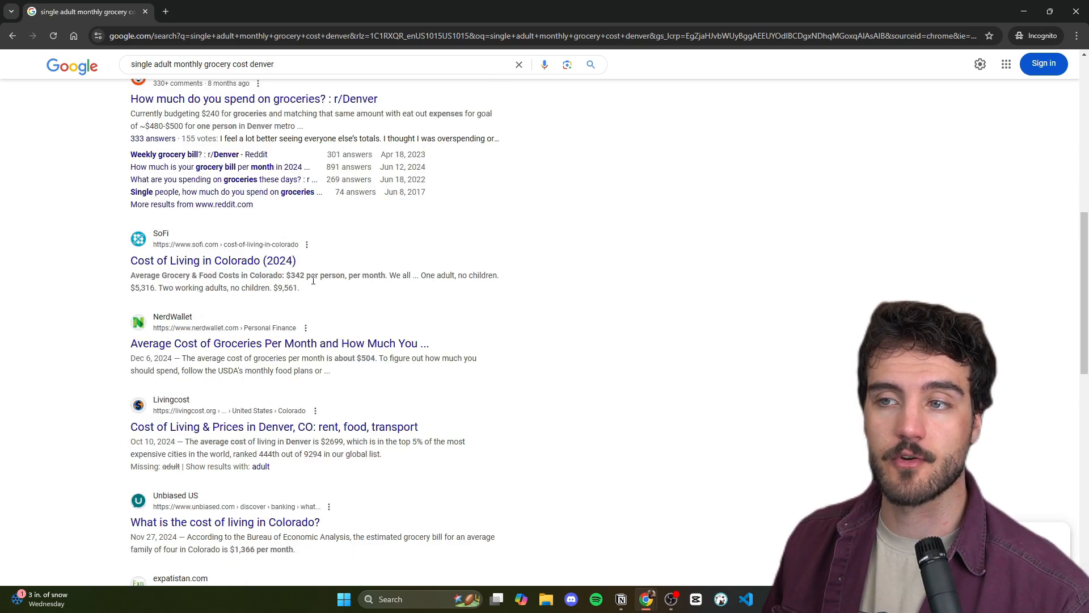
scroll(313, 279, "down", 3)
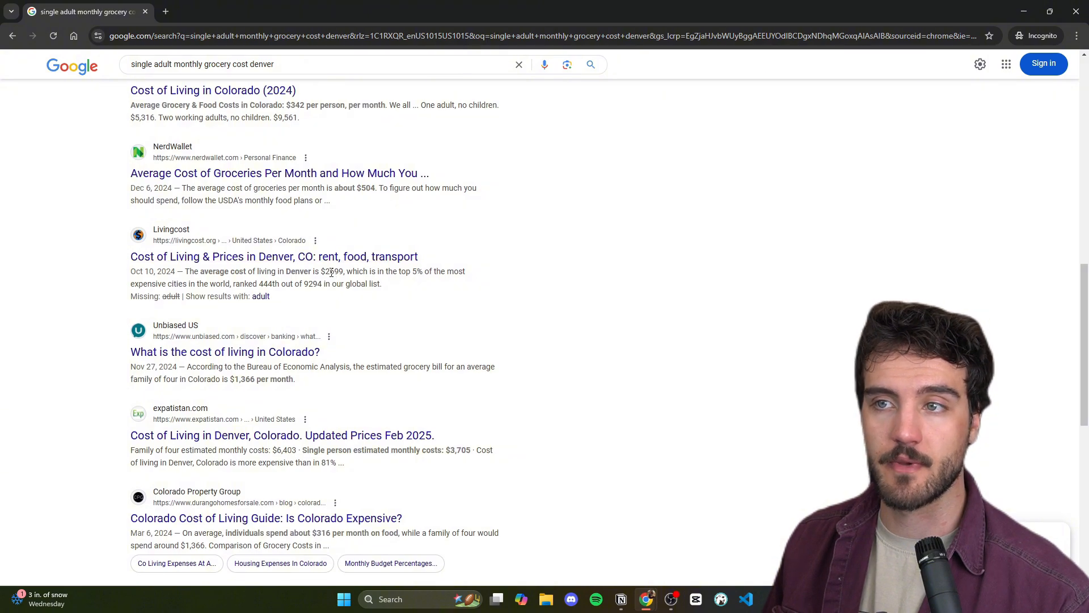
scroll(331, 273, "up", 1)
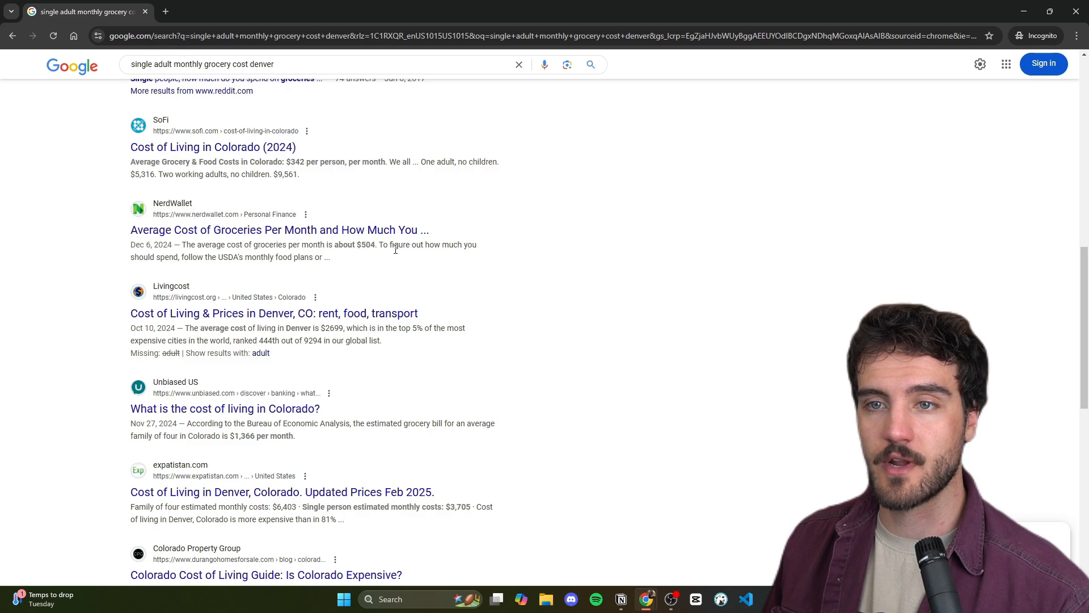
scroll(357, 260, "up", 1)
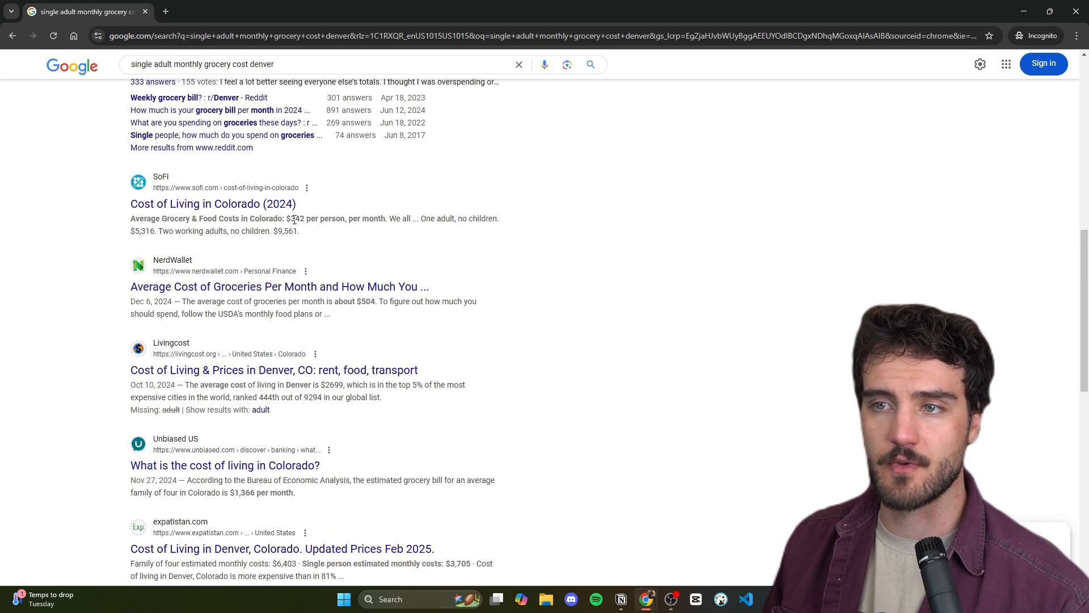
scroll(295, 220, "up", 3)
scroll(312, 225, "up", 5)
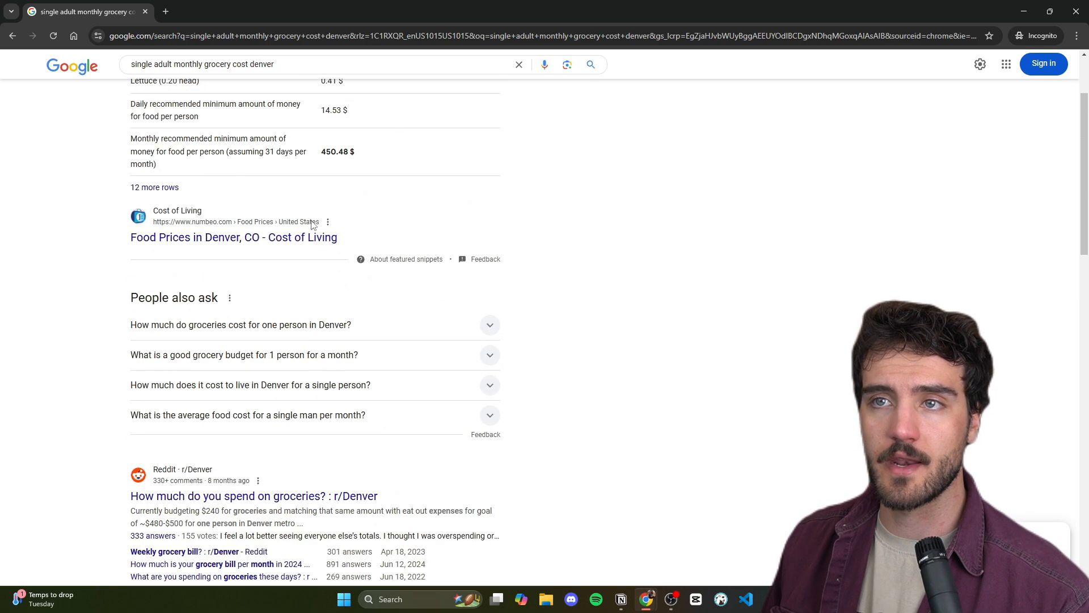
scroll(182, 203, "up", 2)
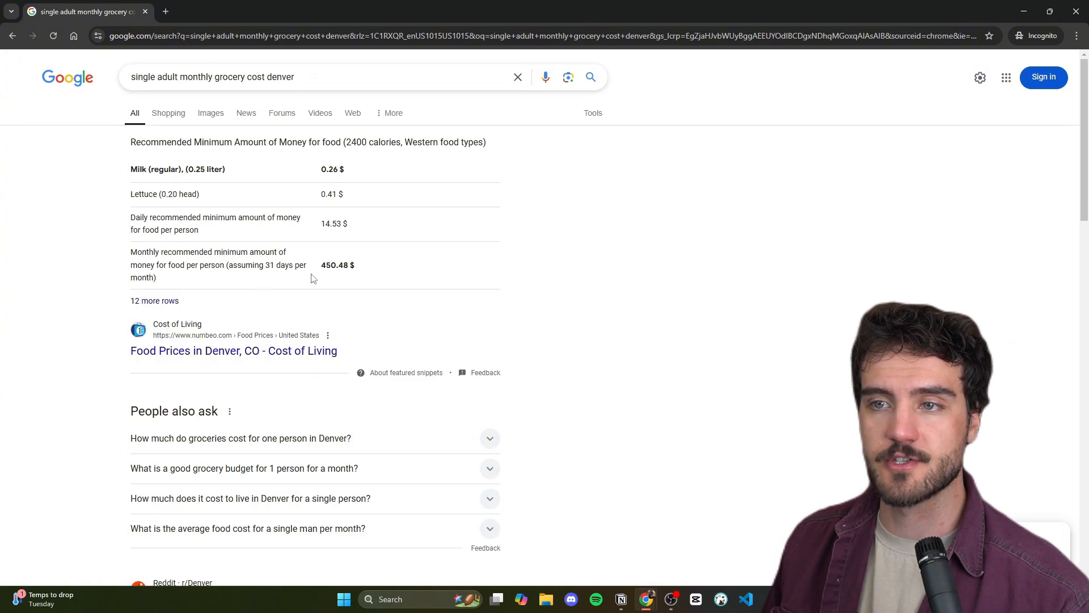
- Highlight the monthly recommended food amount in the search result, and enter 450 as the 2/9/2025 Groceries amount in the Budget Template spreadsheet
left_click_drag(326, 265, 355, 266)
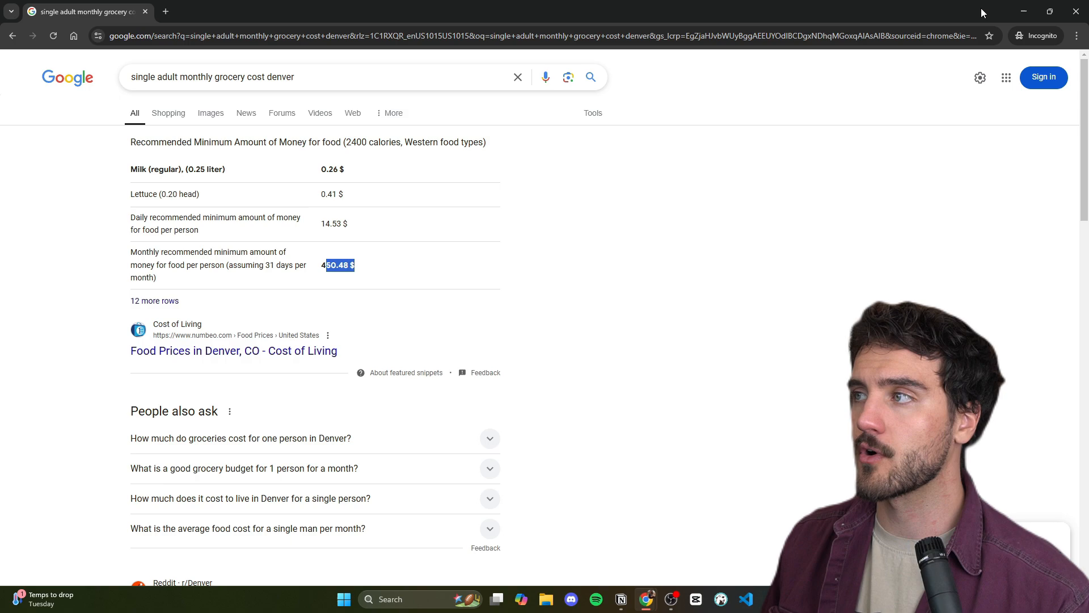
left_click(1024, 13)
type("4")
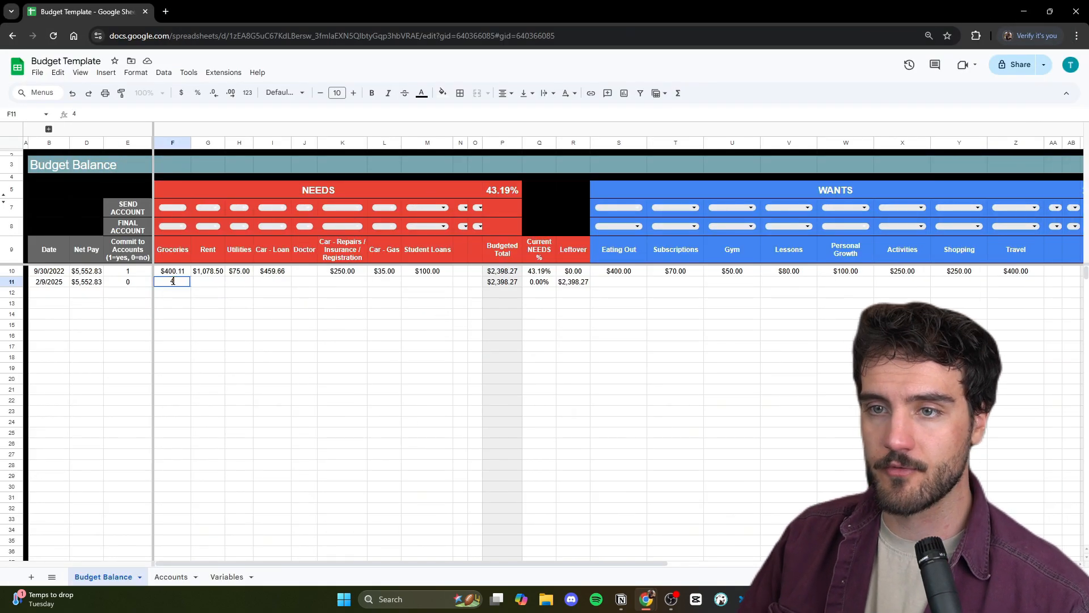
type("50")
key("Tab")
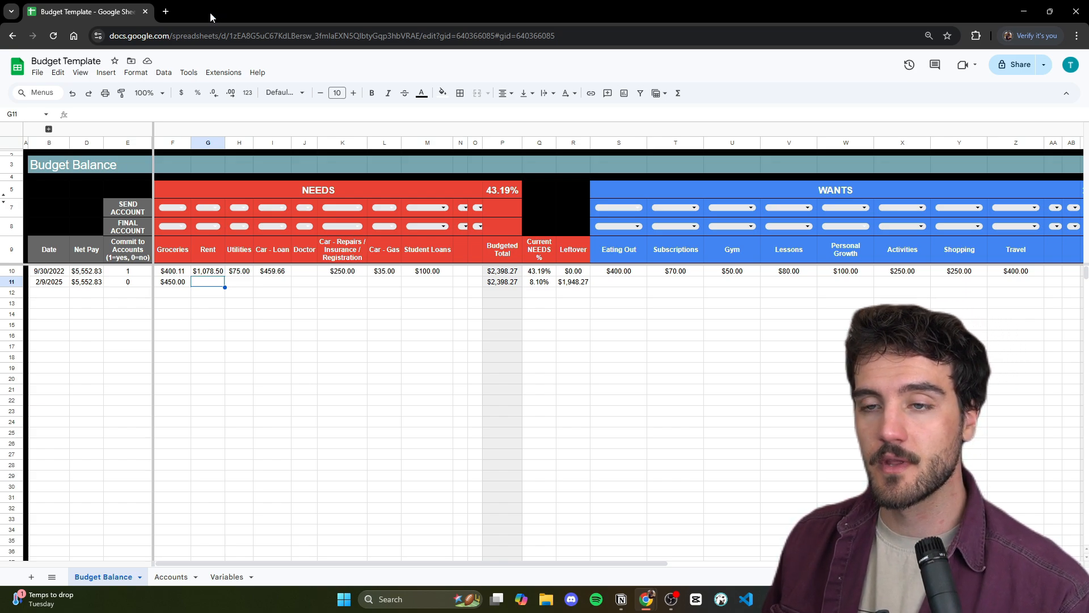
- Fill the 2/9/2025 row with 1078.50 for Rent, 75 for Utilities and 459.66 for Car - Loan
type("1078.50")
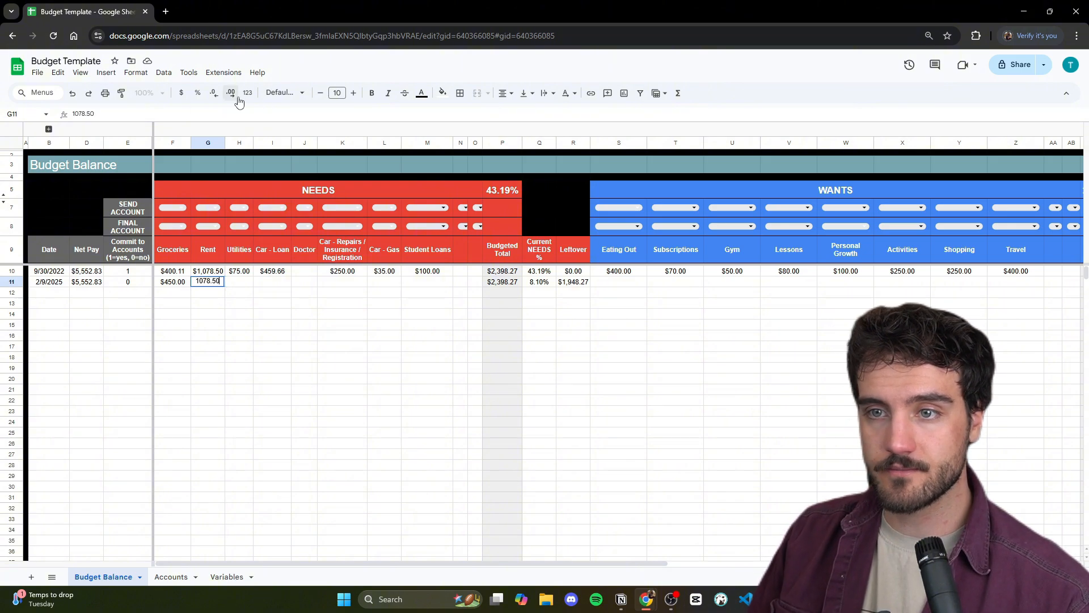
key("Return")
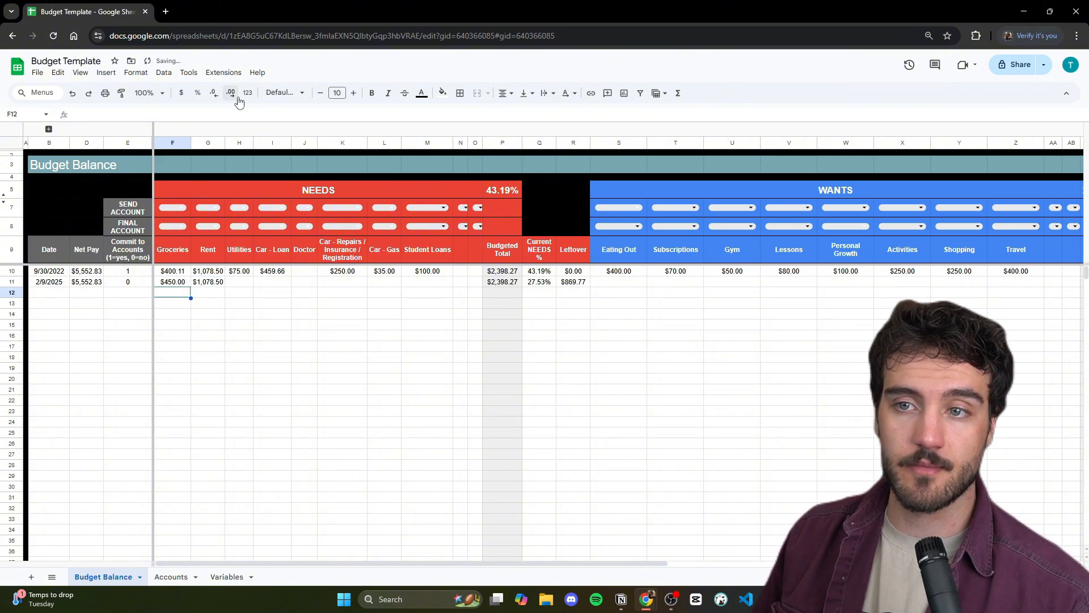
left_click(249, 287)
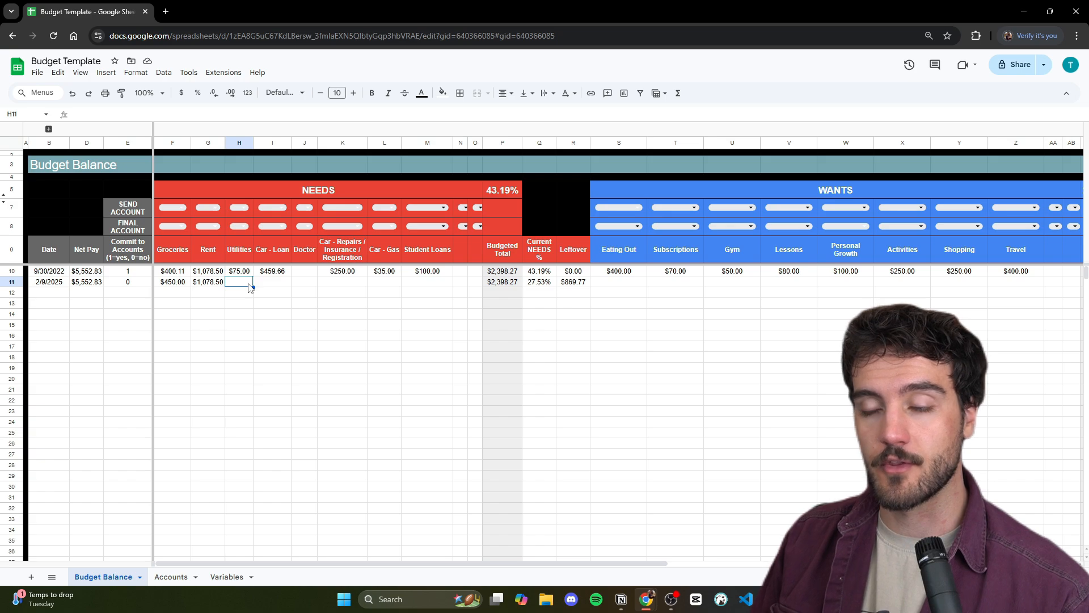
type("75")
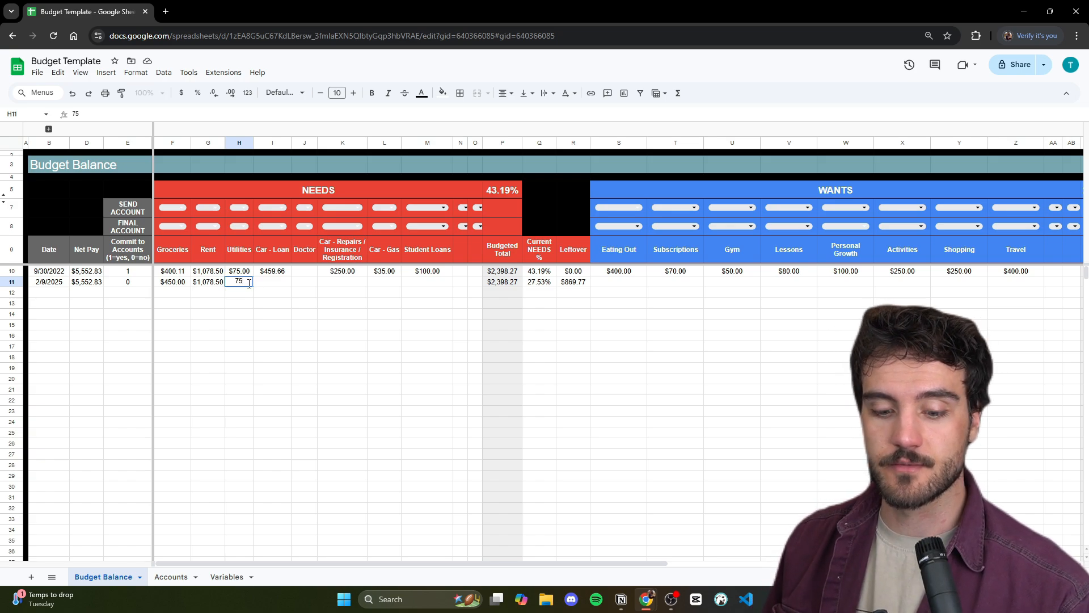
key("Tab")
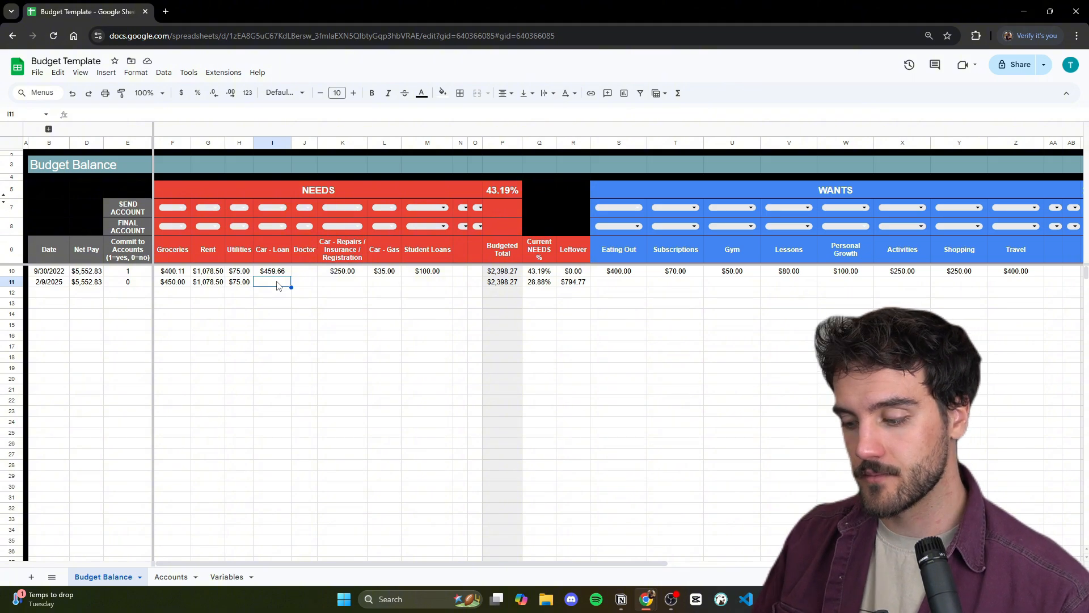
type("459.66")
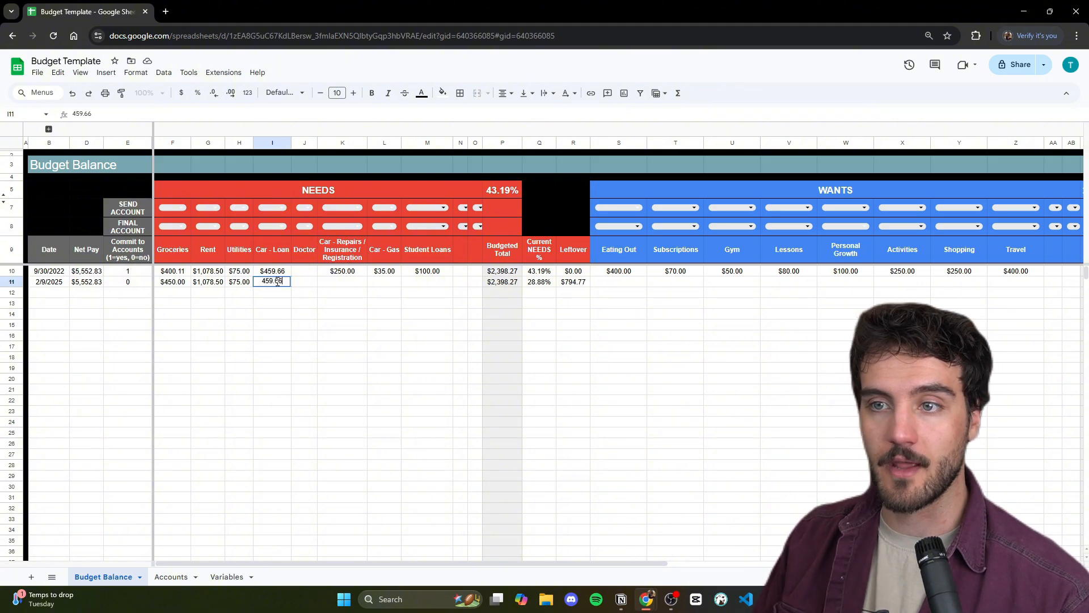
key("Tab")
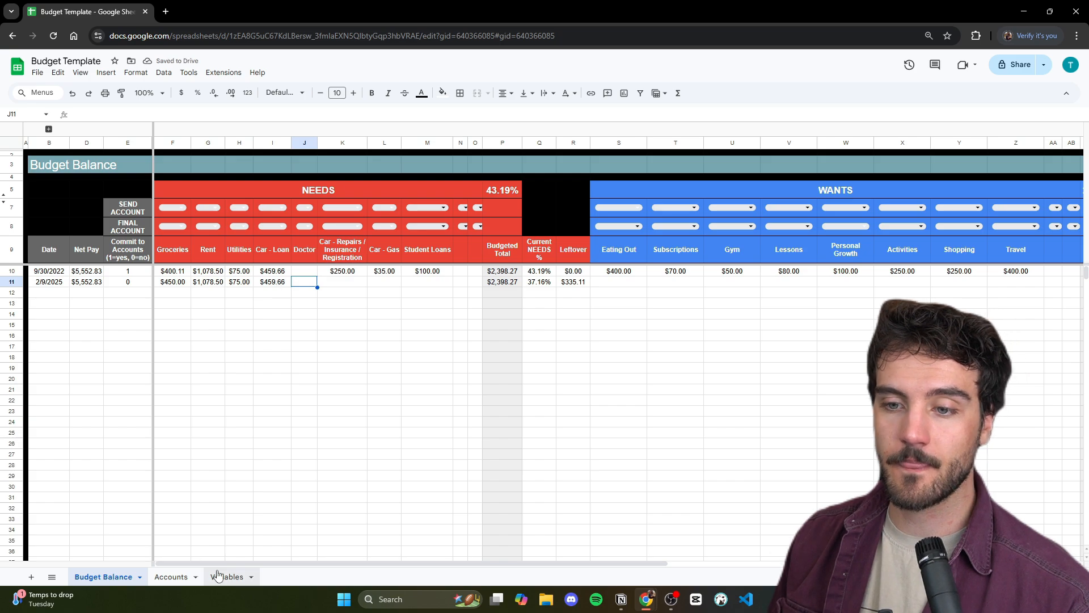
- Compare the category lists on the Variables sheet with the NEEDS, WANTS and SAVINGS / DEBT headers on Budget Balance
left_click(221, 577)
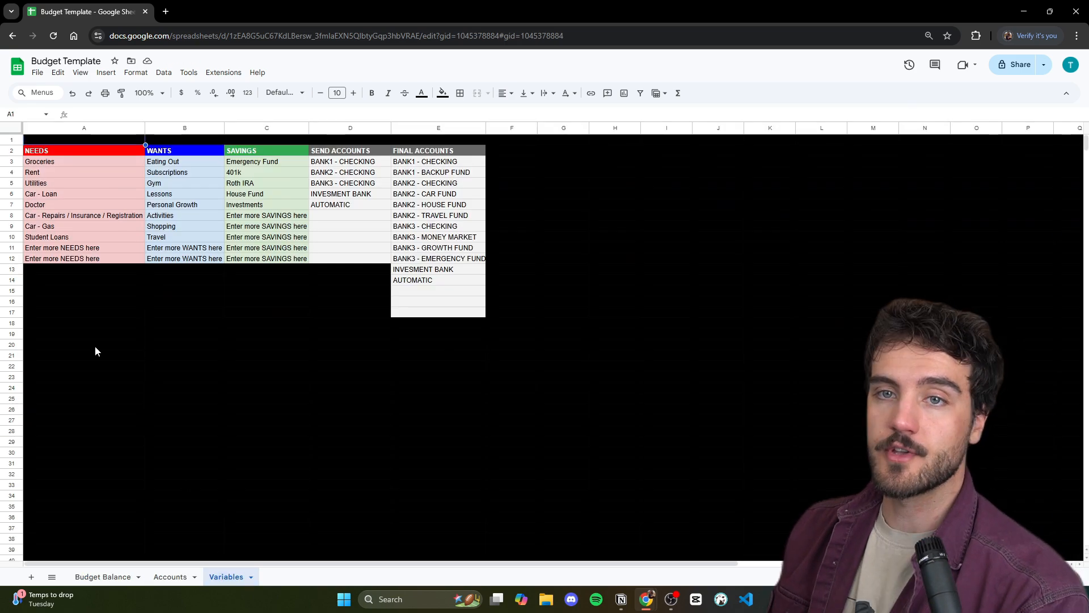
left_click(103, 577)
left_click_drag(173, 253, 469, 250)
left_click_drag(513, 563, 716, 566)
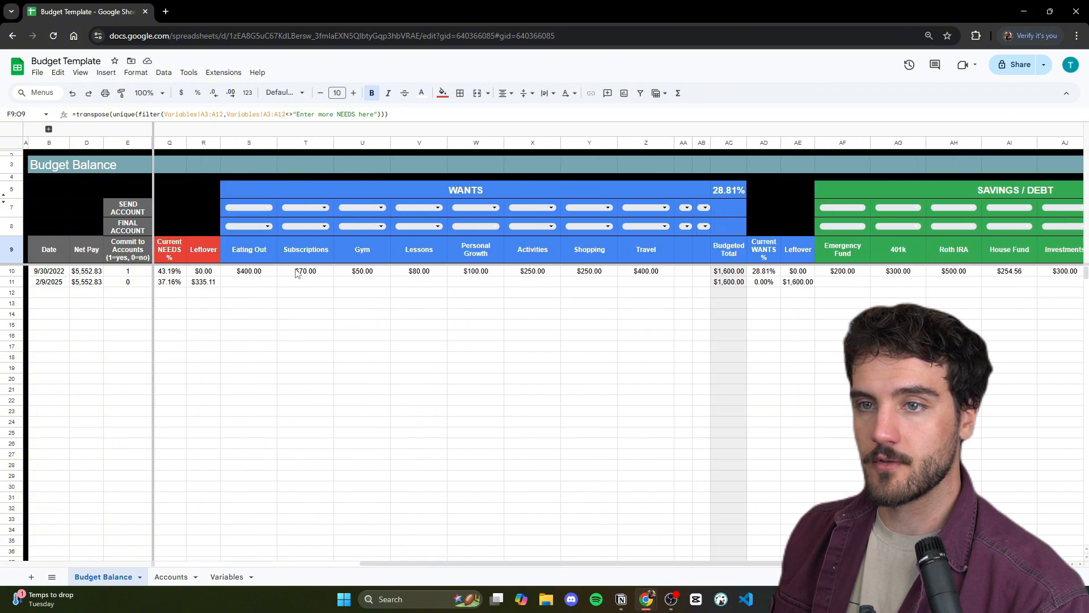
left_click_drag(249, 246, 701, 250)
left_click_drag(616, 565, 809, 566)
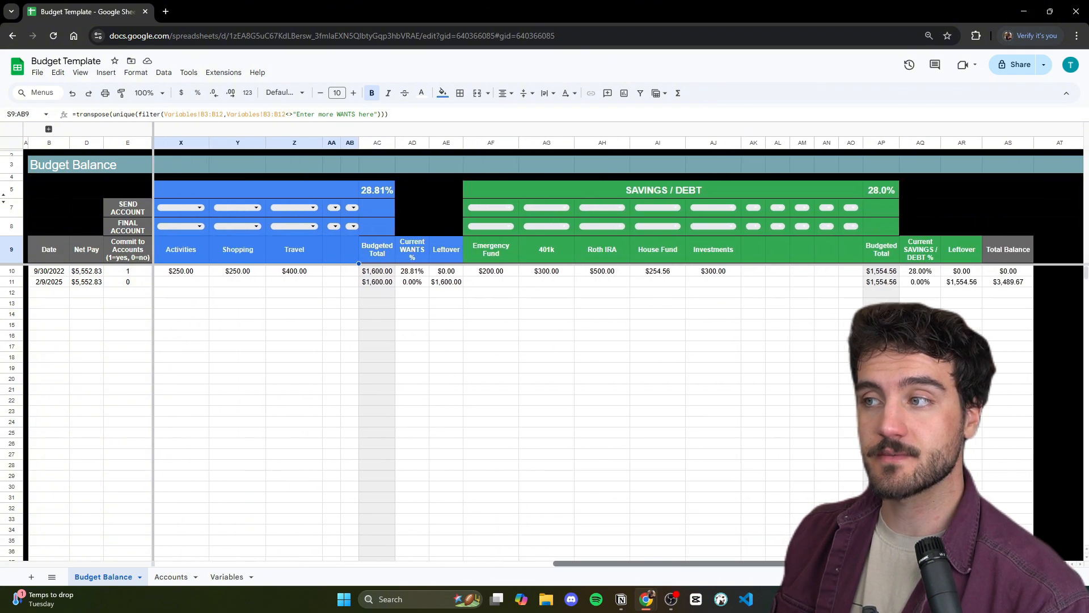
left_click_drag(808, 566, 811, 566)
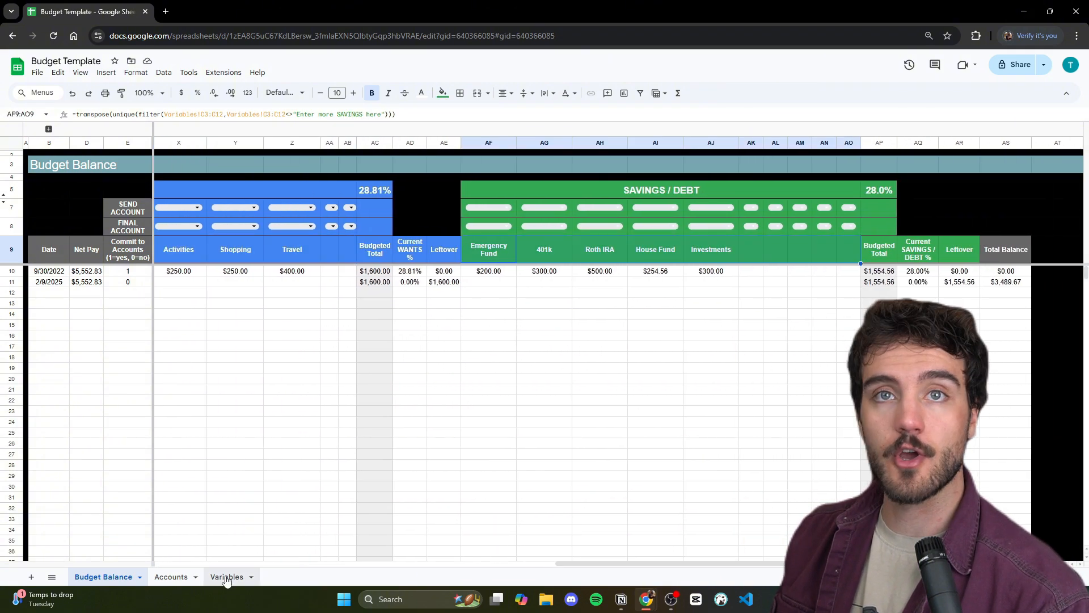
- Rename the Car - Loan category in the Variables sheet's NEEDS list to Bike Maintenance
left_click(226, 577)
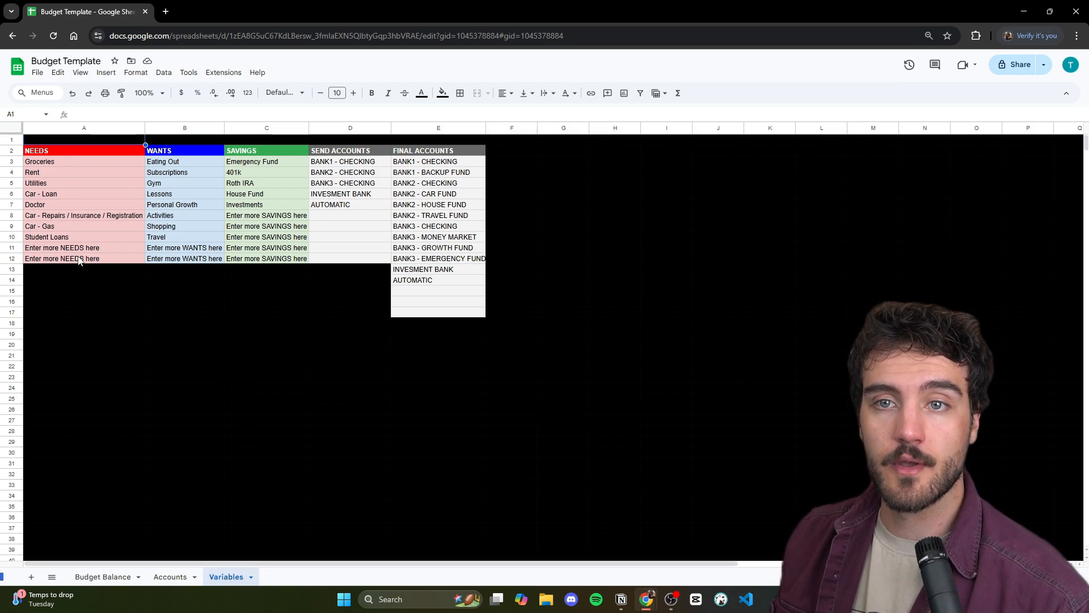
left_click(68, 196)
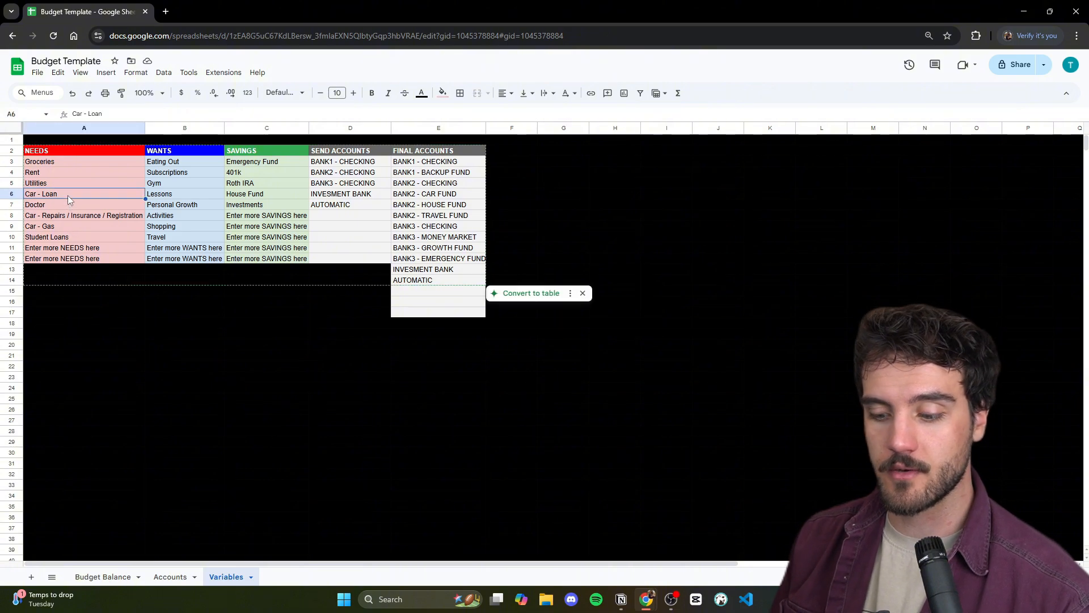
type("Bike Mainten")
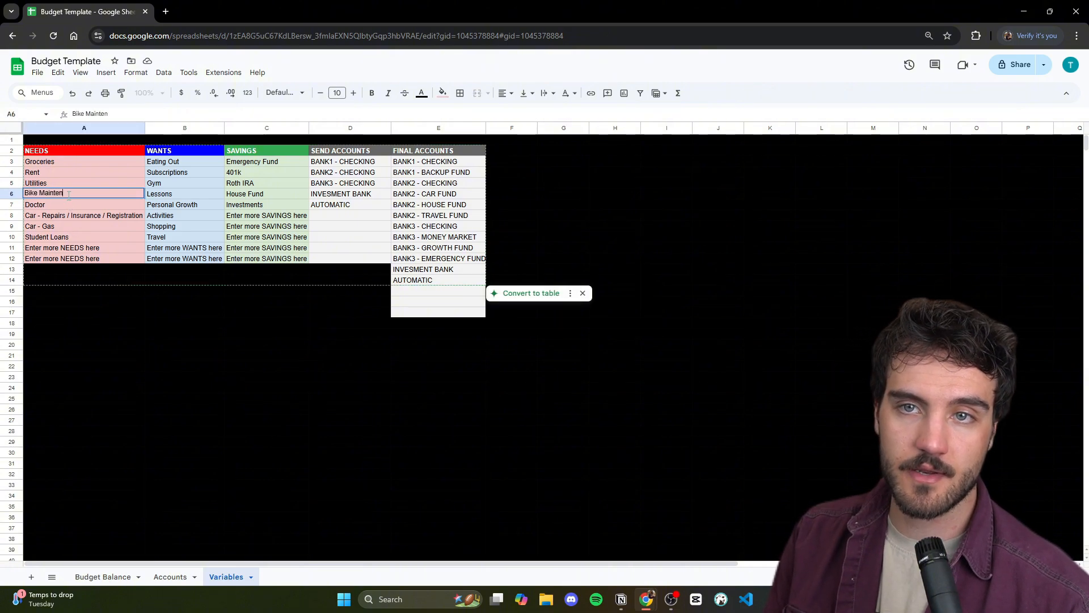
type("ancev")
key("Return")
- Widen the Bike Maintenance column on Budget Balance slightly so its header wraps without splitting a word
left_click(103, 576)
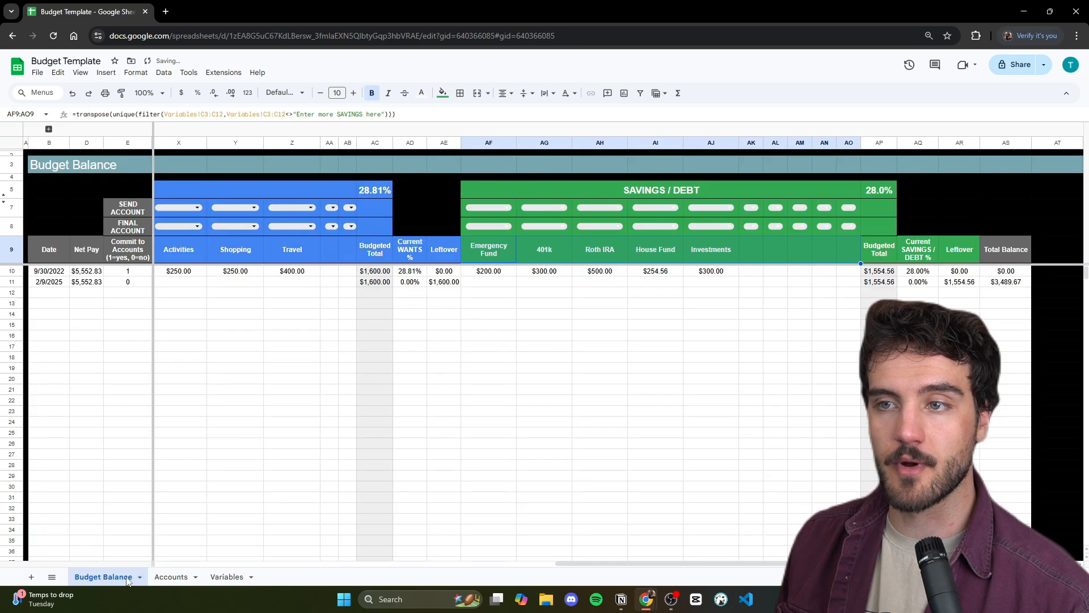
scroll(278, 343, "left", 10)
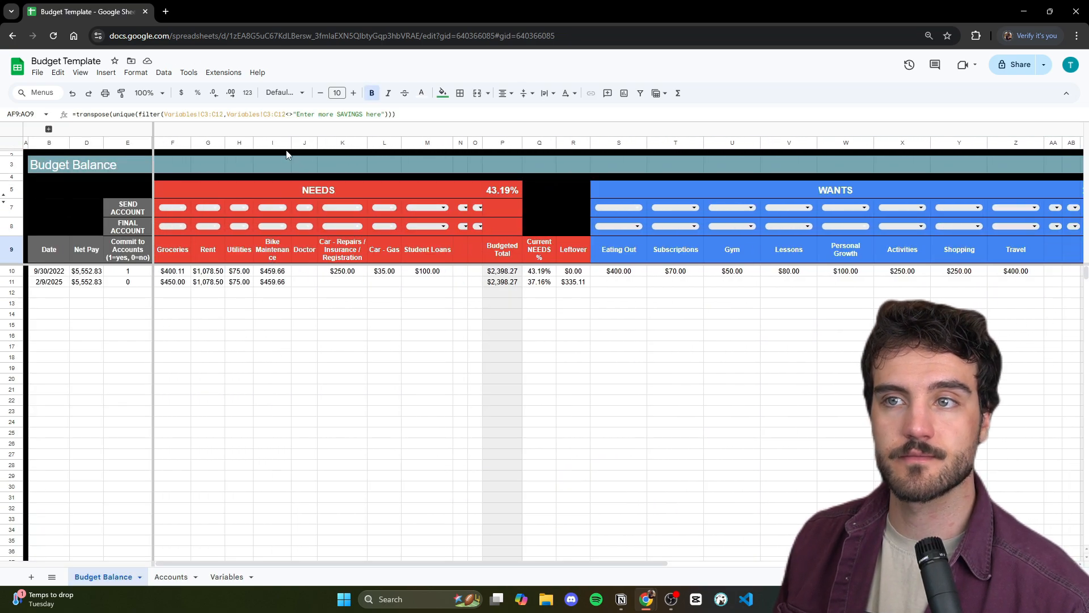
left_click_drag(291, 142, 299, 142)
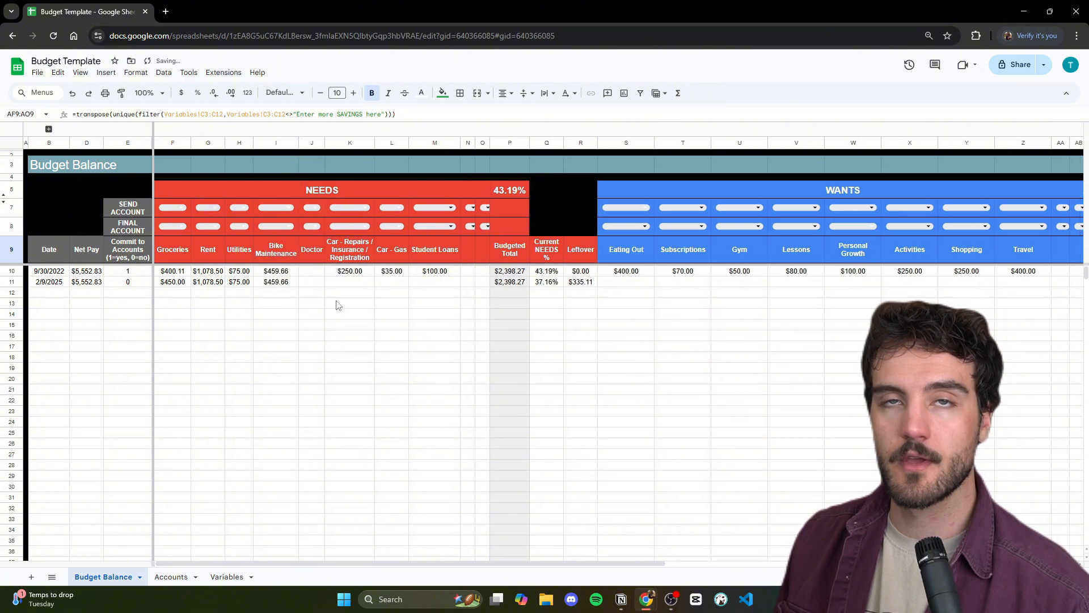
- Rename Bike Maintenance to Bus Fare in the Variables sheet's NEEDS list, and check the category on Budget Balance and Accounts
left_click(227, 577)
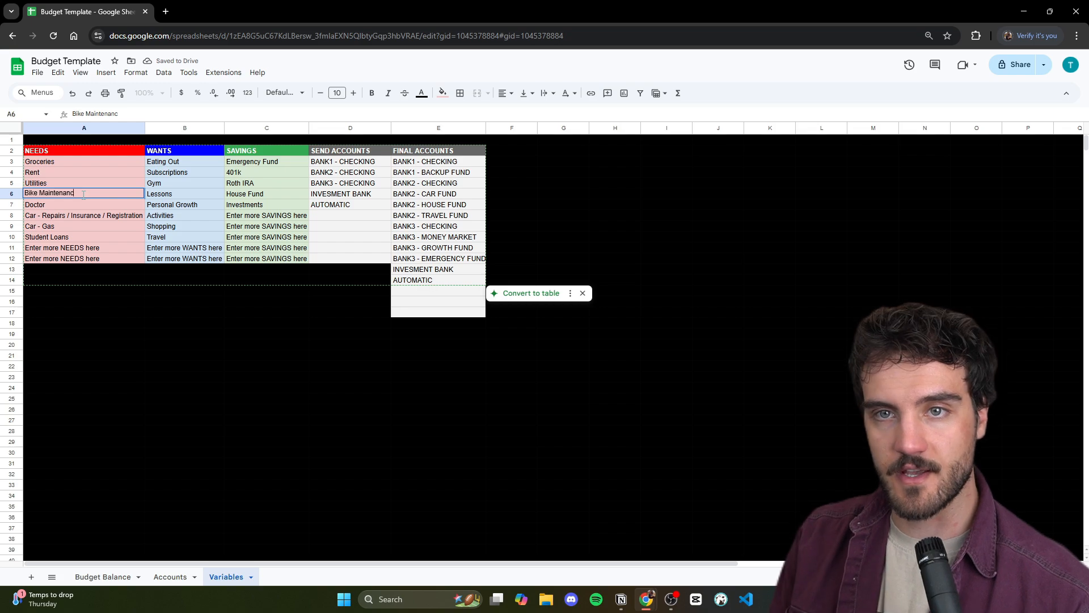
key("ctrl+BackSpace")
key("ctrl+BackSpace")
type("Bus Fare")
key("Return")
key("ctrl+shift+Page_Up")
key("ctrl+shift+Page_Up")
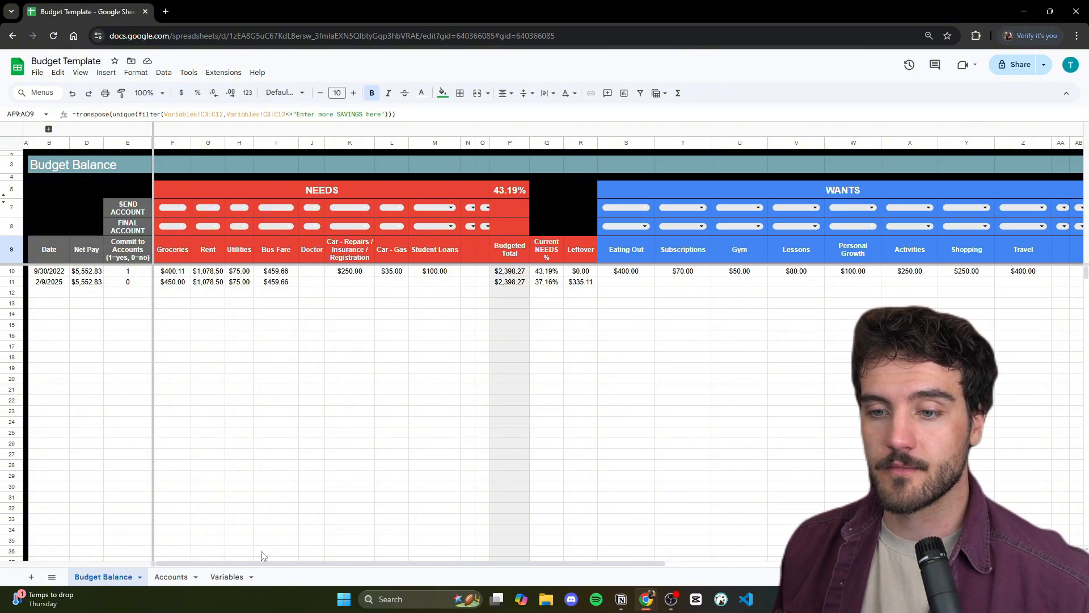
left_click(171, 576)
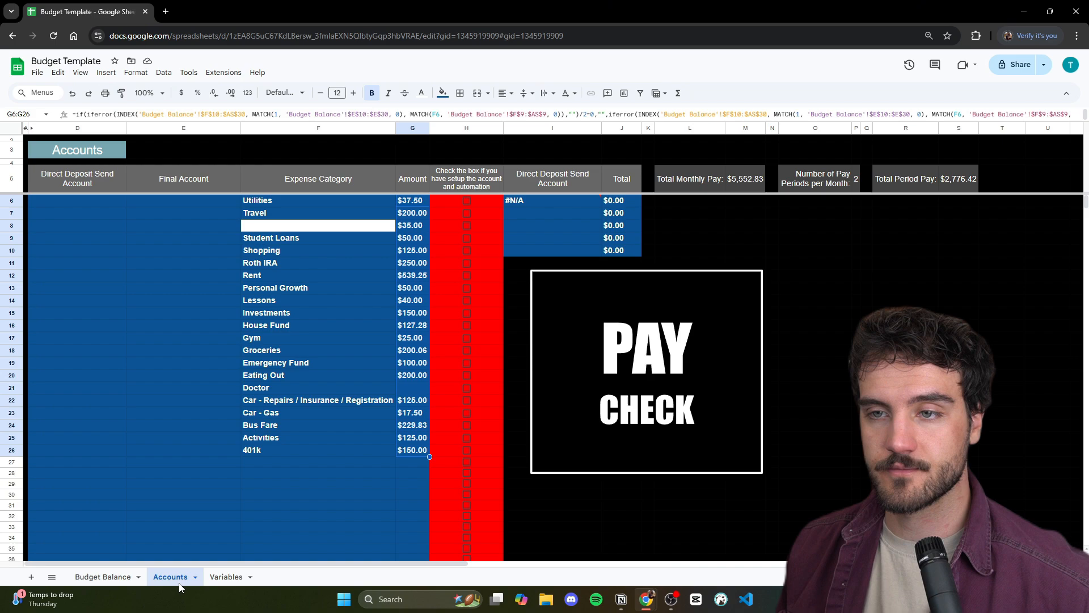
- Restore the Car - Loan category in the Variables sheet's NEEDS list, and return to Budget Balance
left_click(226, 576)
type("Car - Loan")
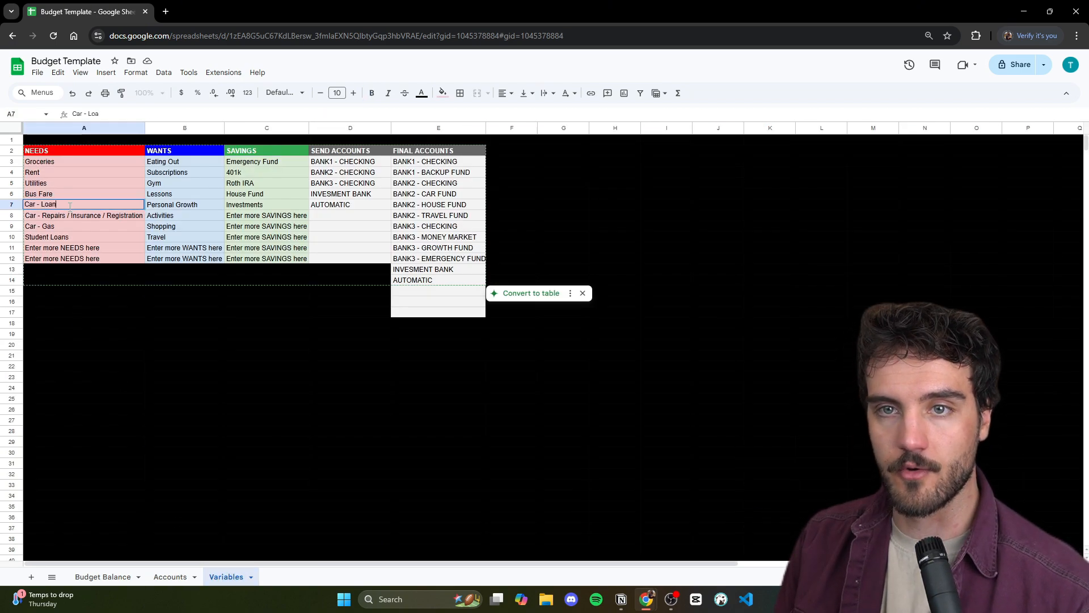
key("Return")
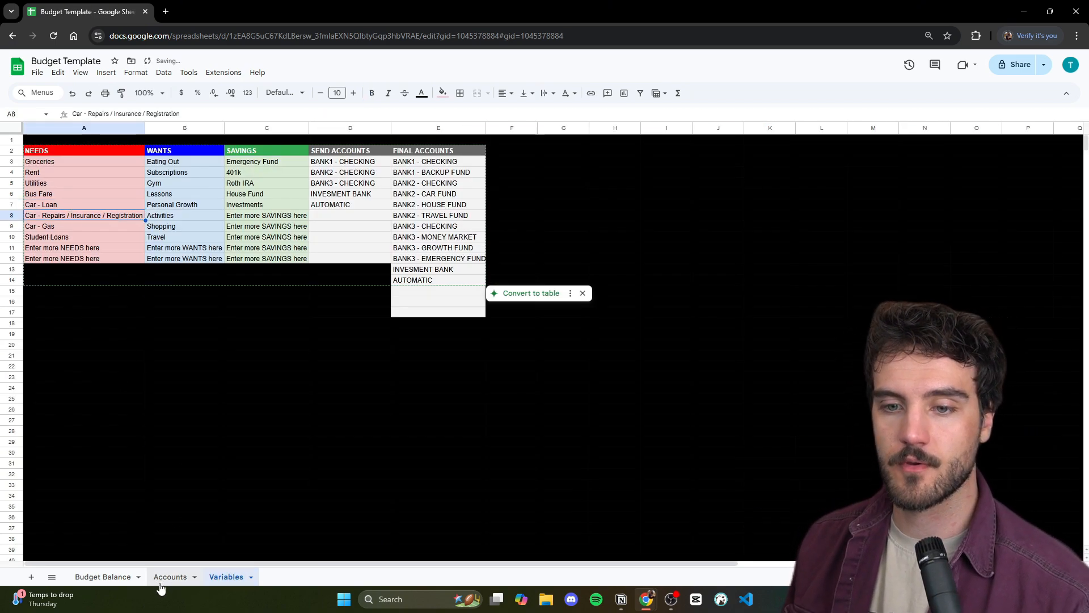
left_click(103, 577)
- Check the formula behind the 9/30/2022 Car - Repairs / Insurance / Registration amount, and select that category's 2/9/2025 cell
left_click(313, 282)
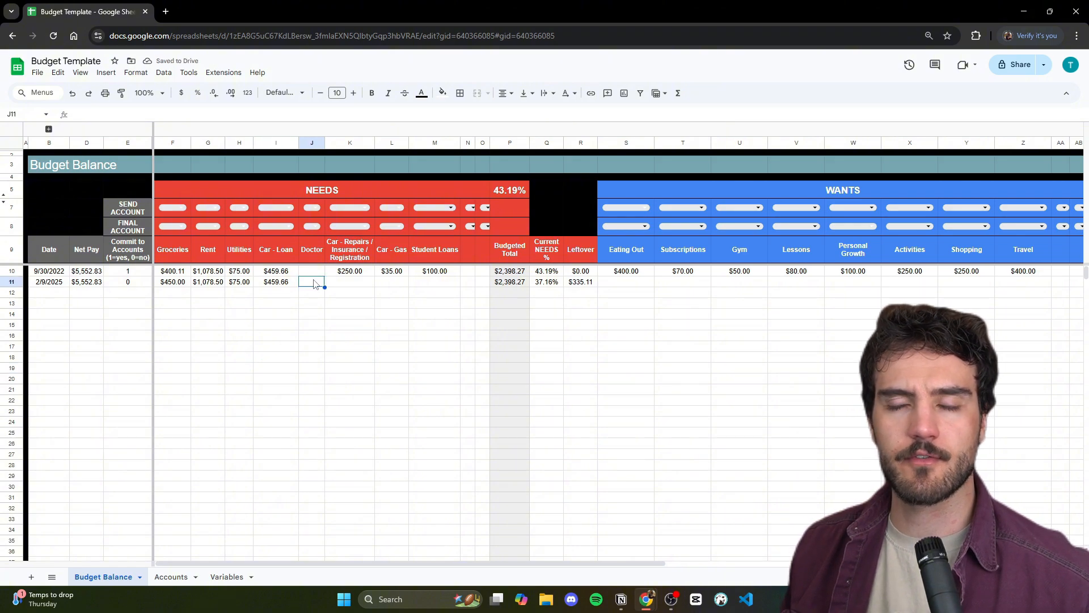
left_click(348, 285)
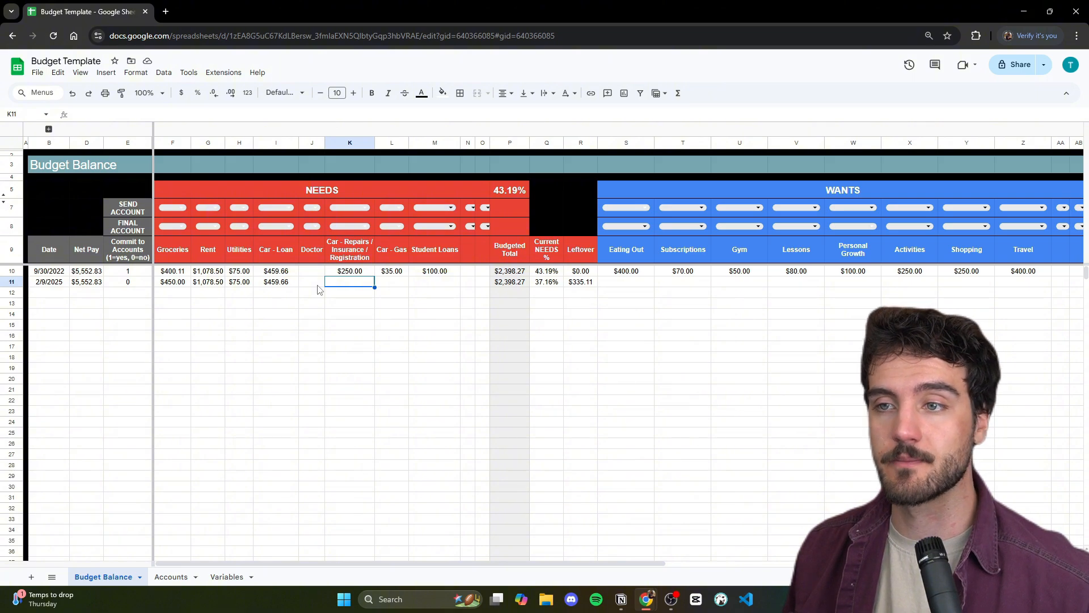
left_click(363, 297)
left_click(317, 283)
left_click(344, 283)
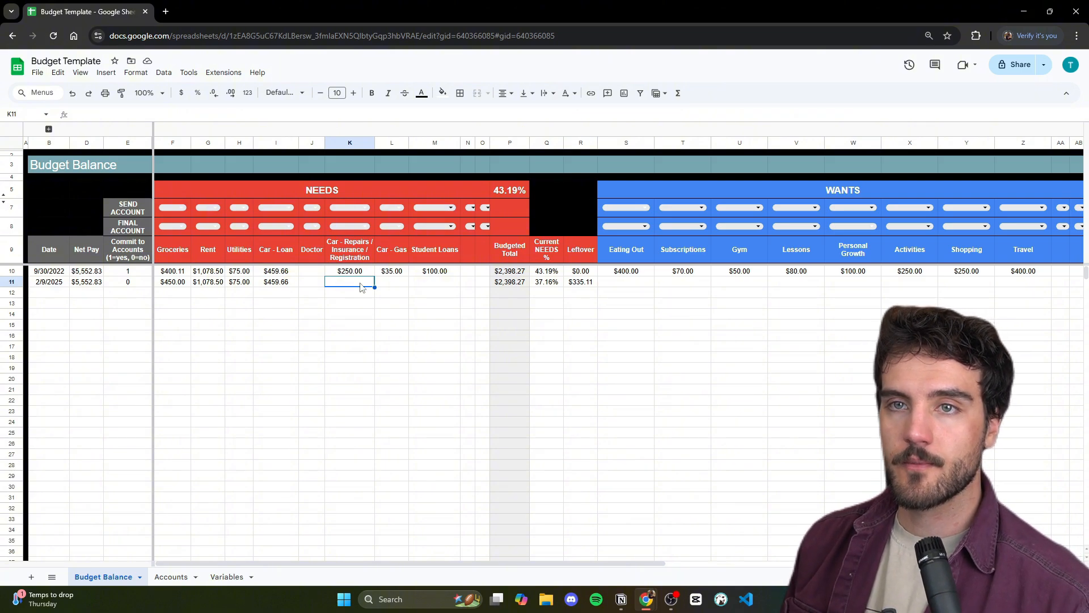
left_click(357, 272)
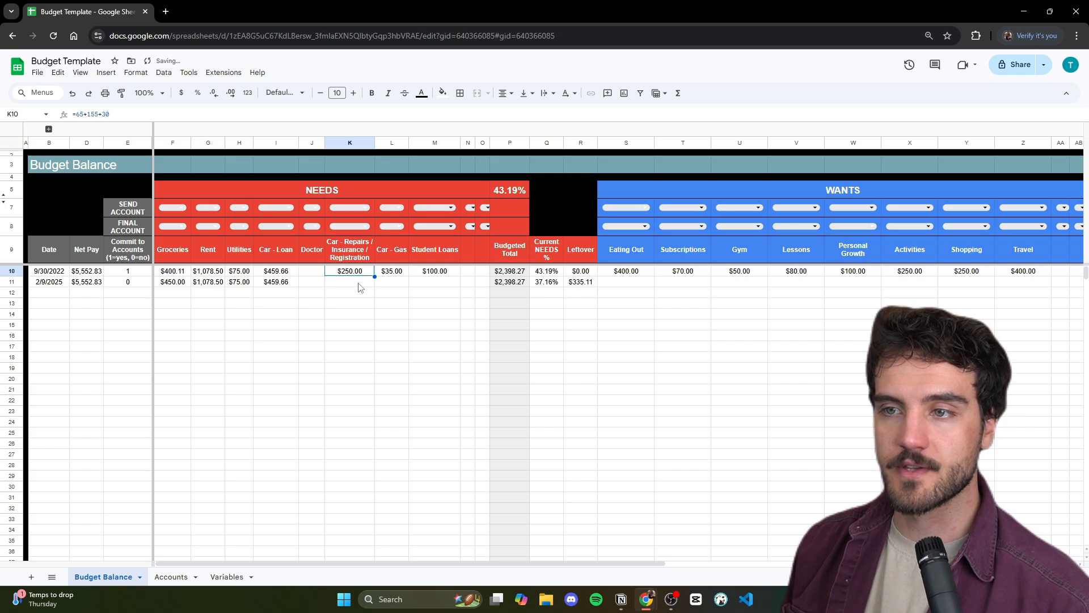
left_click(359, 283)
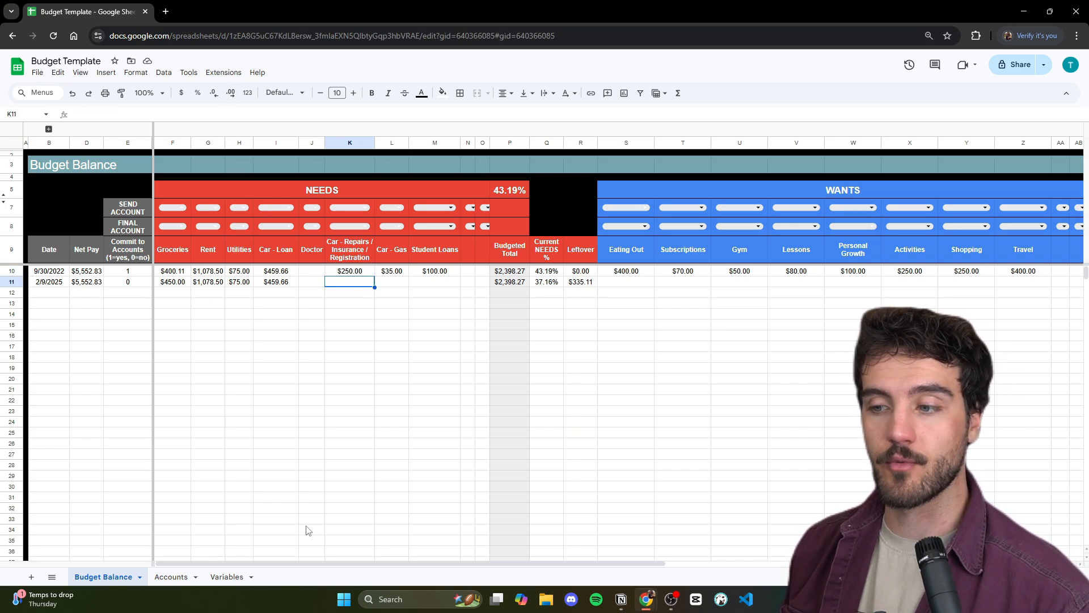
- Search Google in the Incognito window for "average yearly car repair costs" and dismiss the precise-location request
left_click(685, 555)
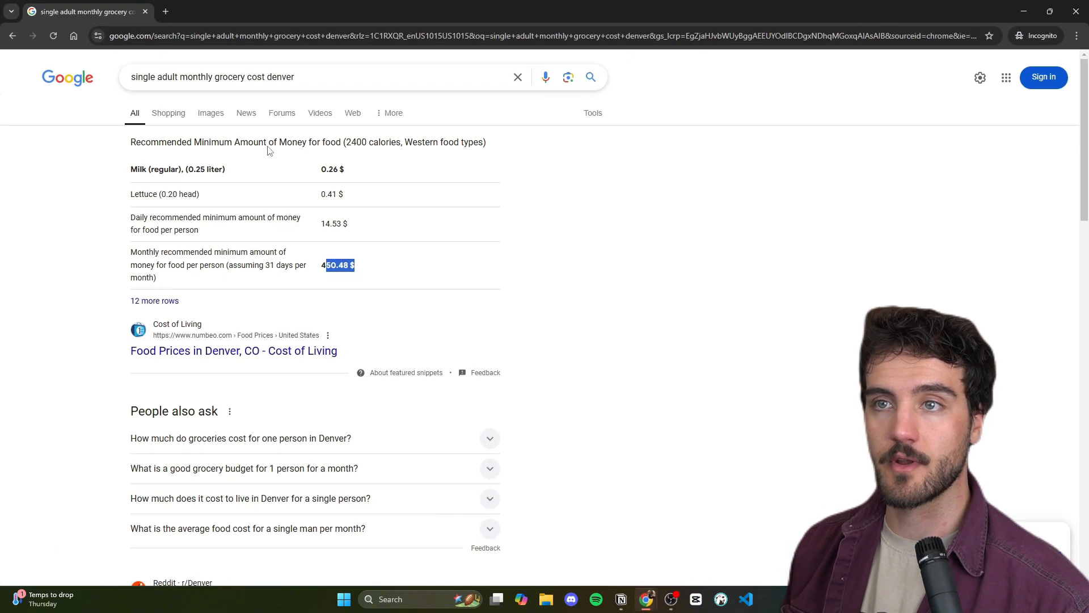
left_click_drag(295, 77, 128, 79)
type("average ")
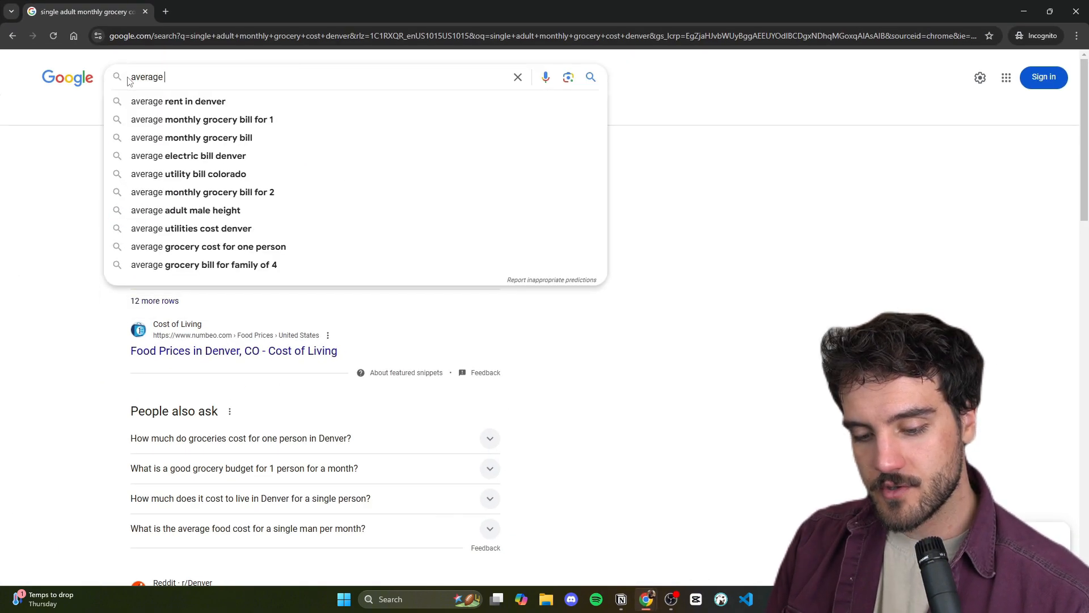
type("yearly car repair costs")
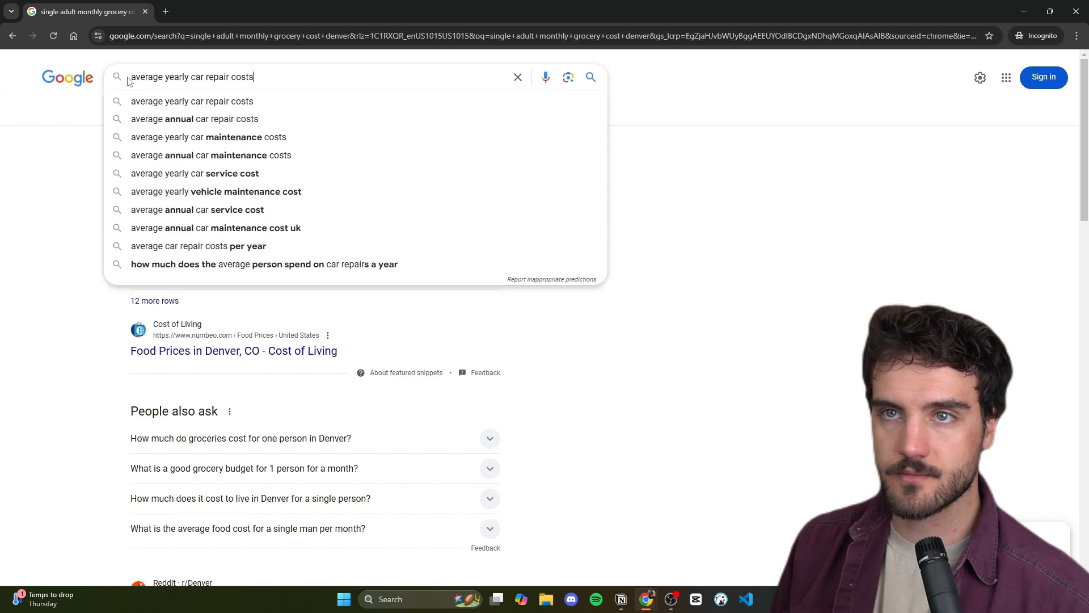
key("Return")
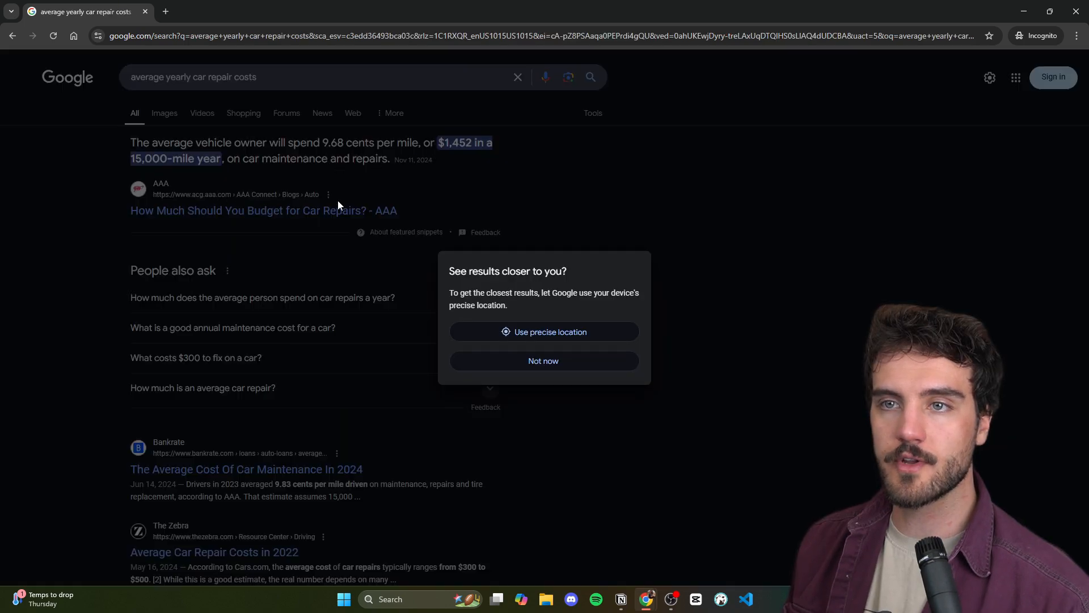
left_click(554, 187)
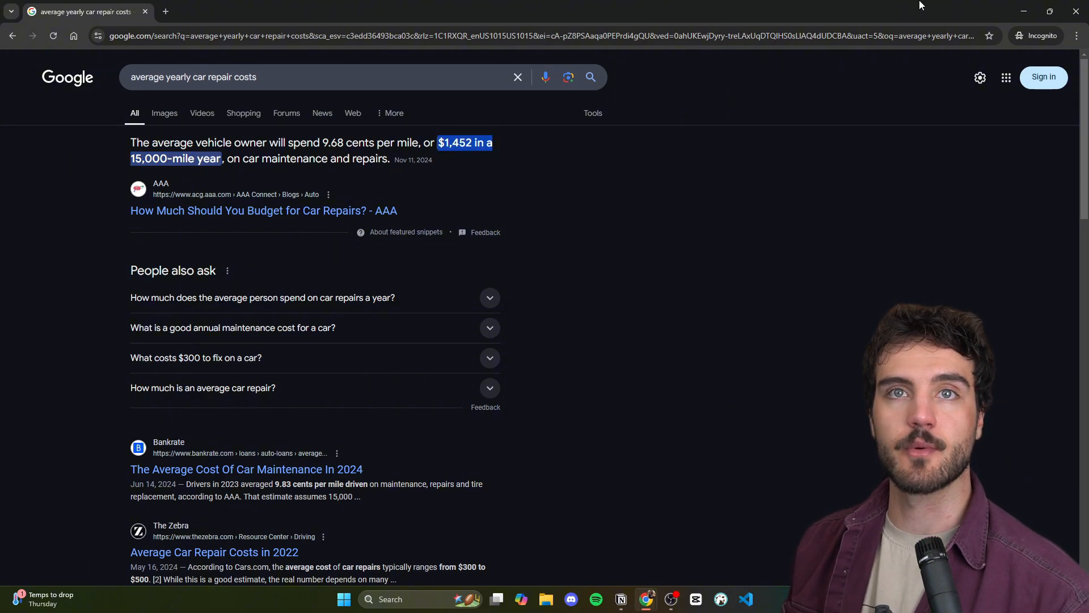
- Switch back to the Budget Template and enter =1400/12 as the 2/9/2025 Car - Repairs / Insurance / Registration amount
key("alt+Tab")
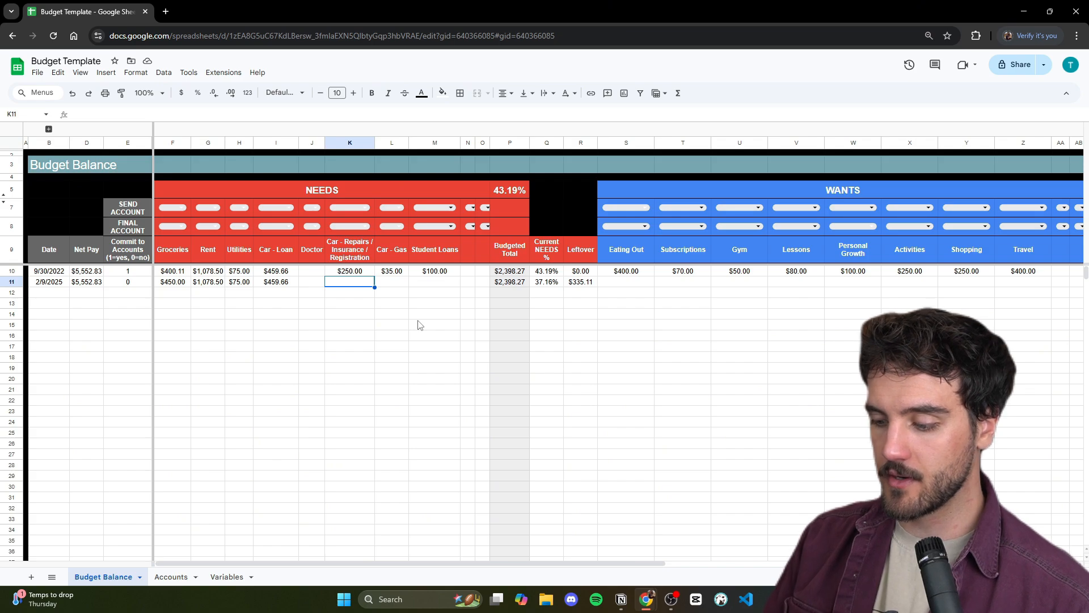
type("=1400/")
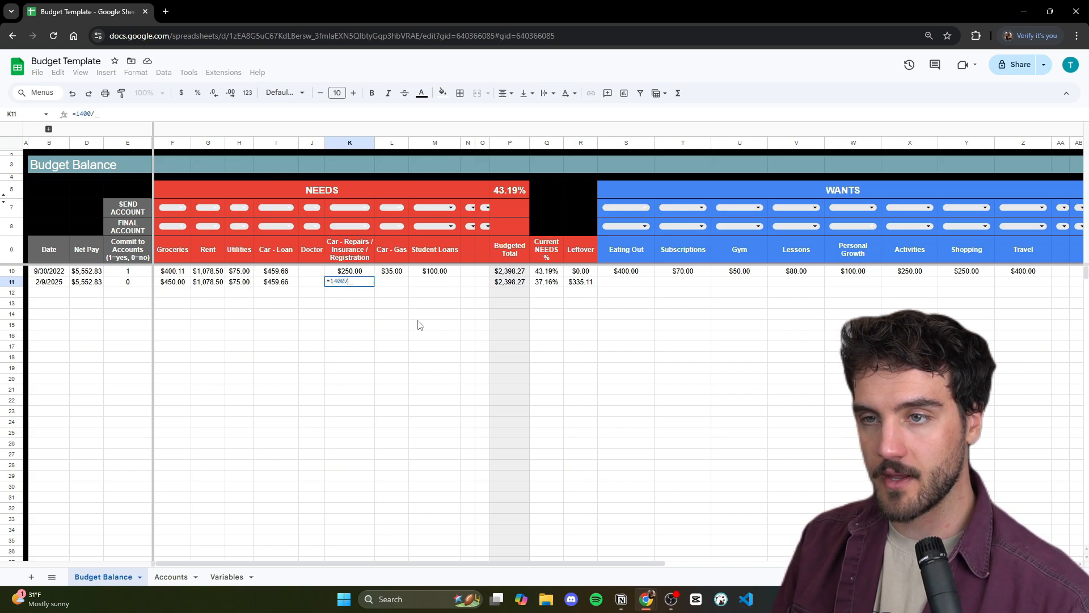
key("Return")
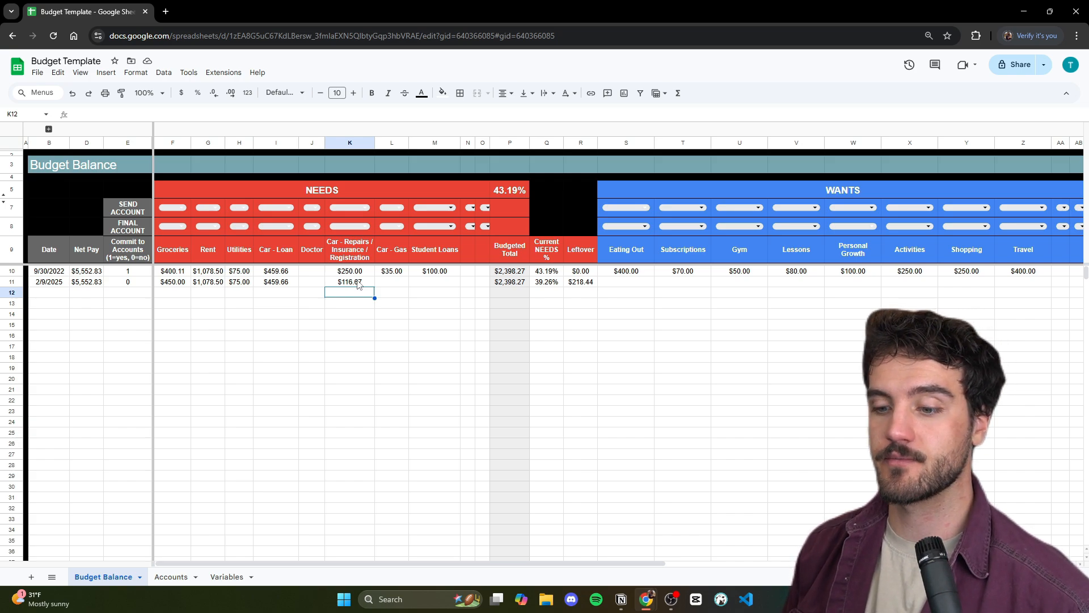
- Replace the 2/9/2025 Car - Repairs / Insurance / Registration formula with =70
left_click(359, 285)
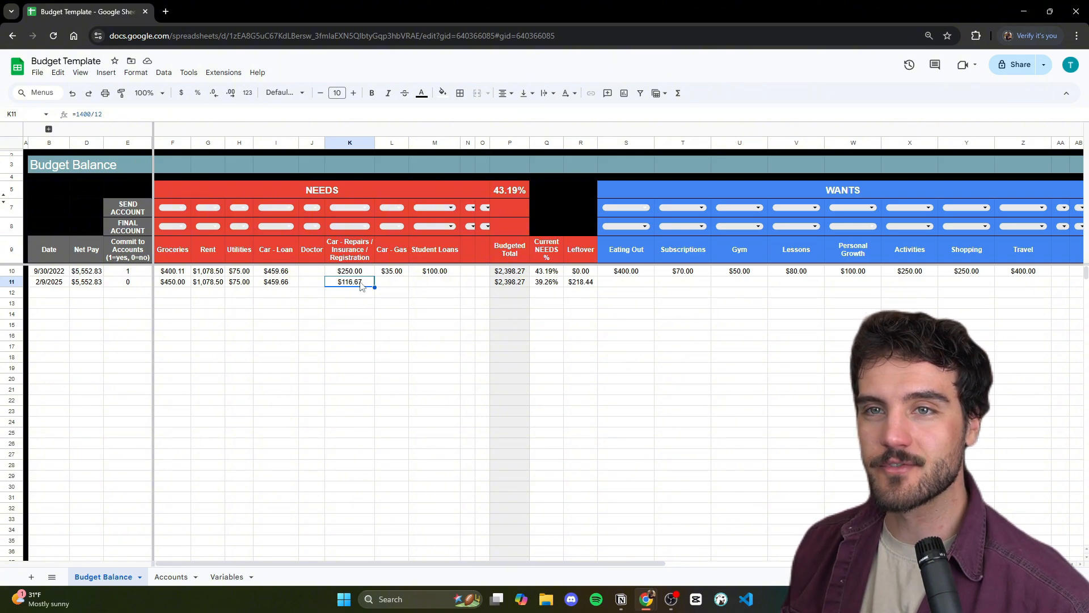
left_click_drag(76, 115, 107, 115)
type("70")
key("Return")
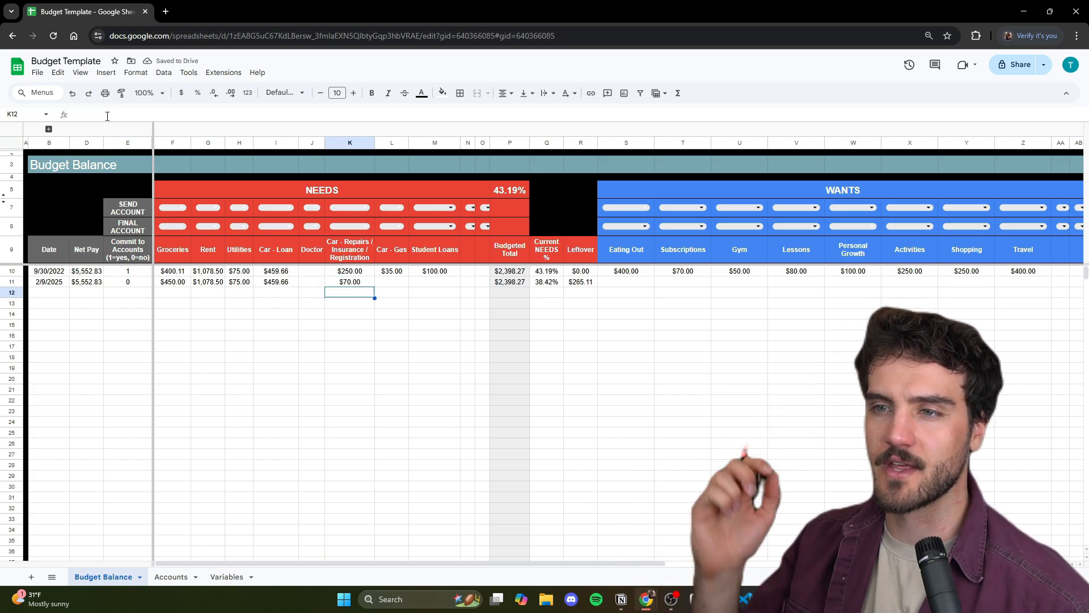
- Extend the 2/9/2025 Car - Repairs / Insurance / Registration formula to =70+(900/6)
key("Up")
left_click(95, 114)
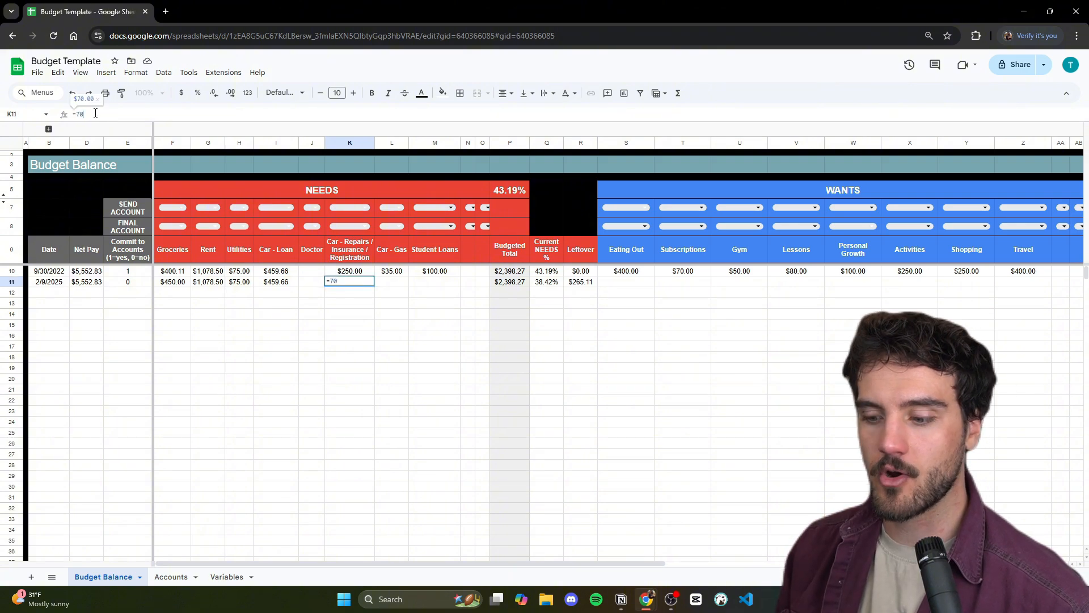
type("+")
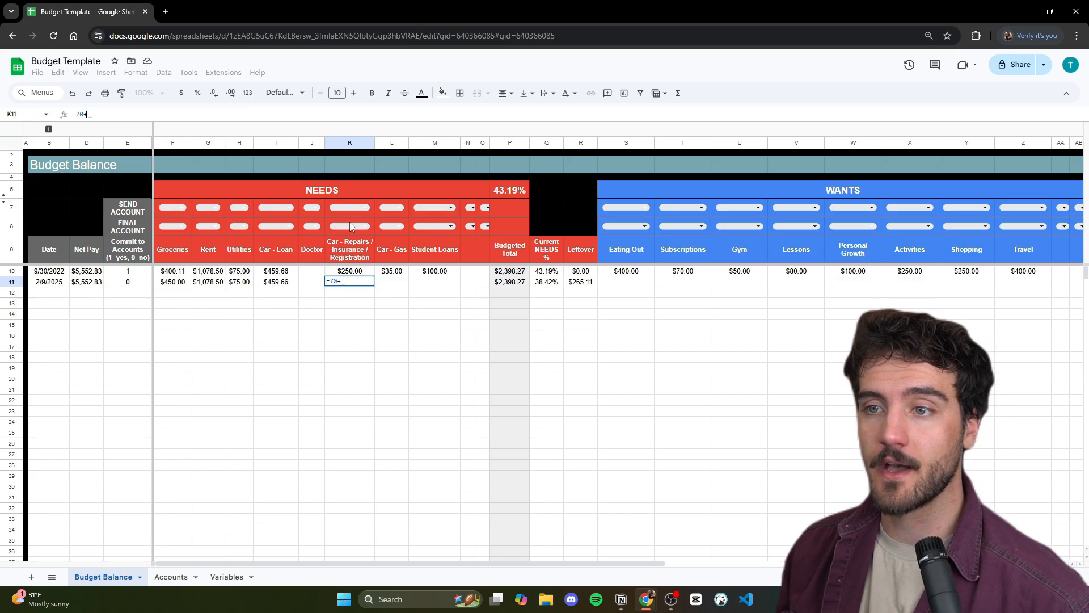
key("Return")
mouse_move(642, 600)
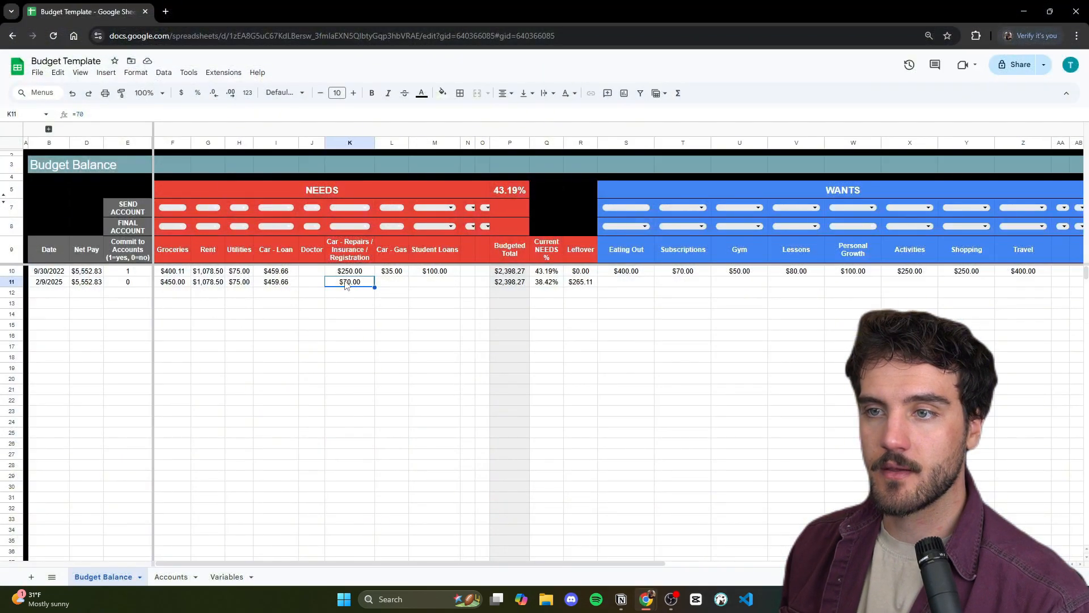
left_click(100, 116)
type("+(900")
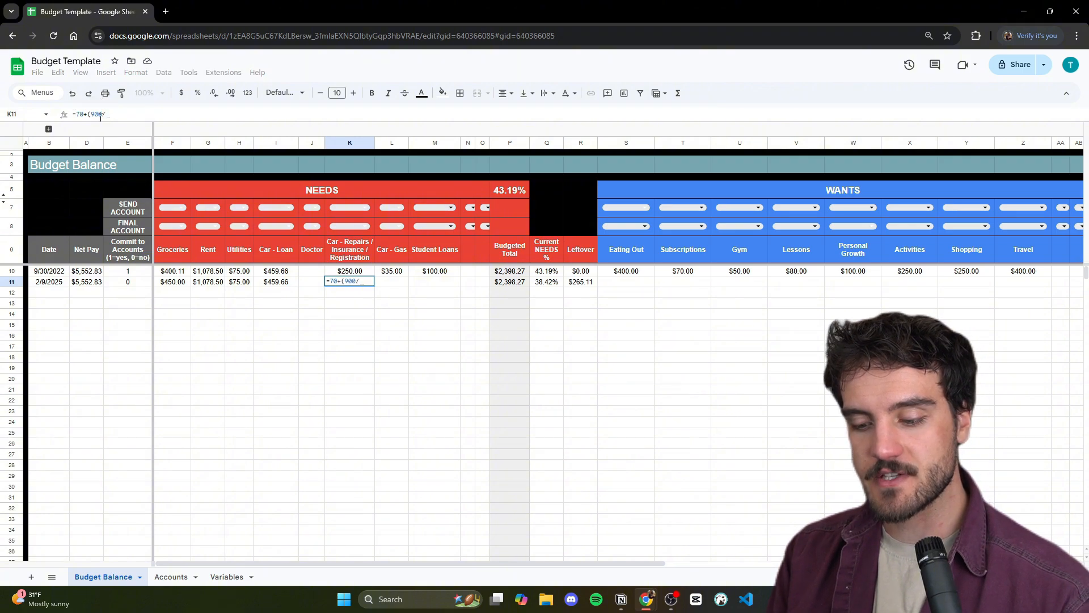
type("/6)")
key("Return")
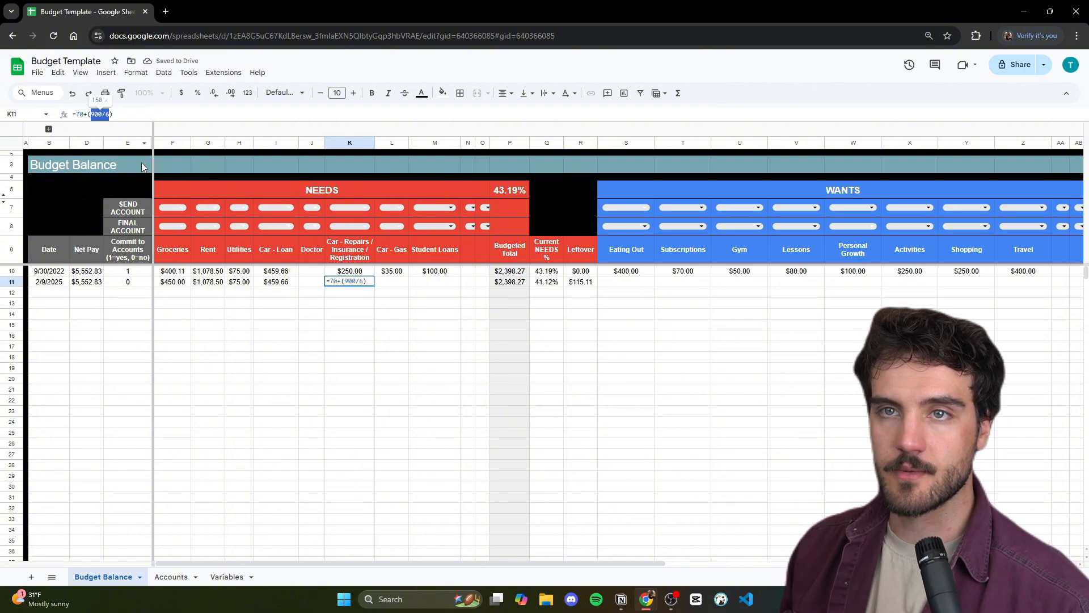
left_click(342, 323)
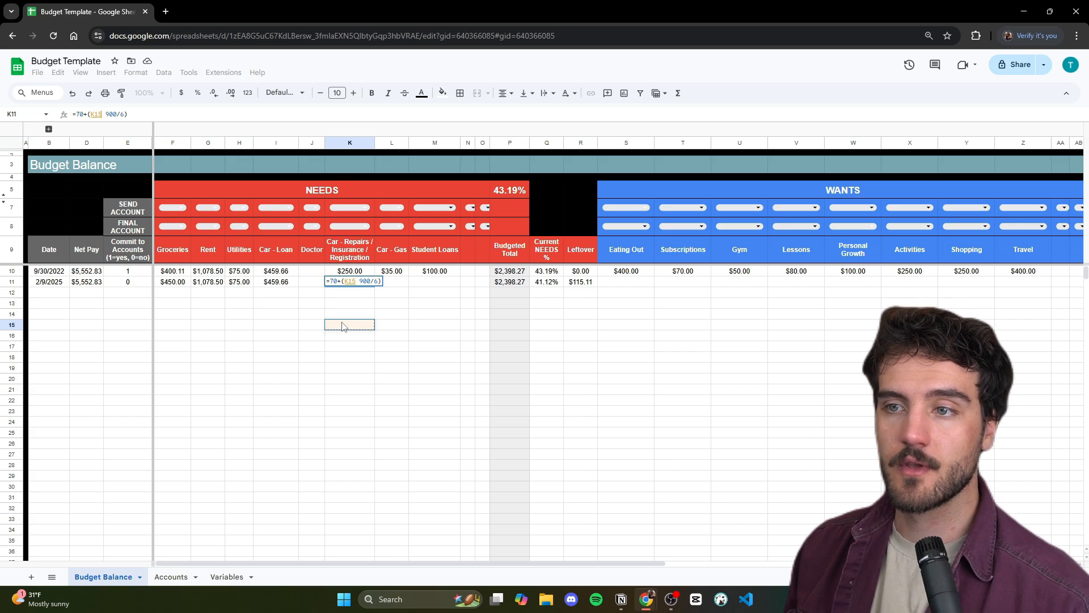
key("Escape")
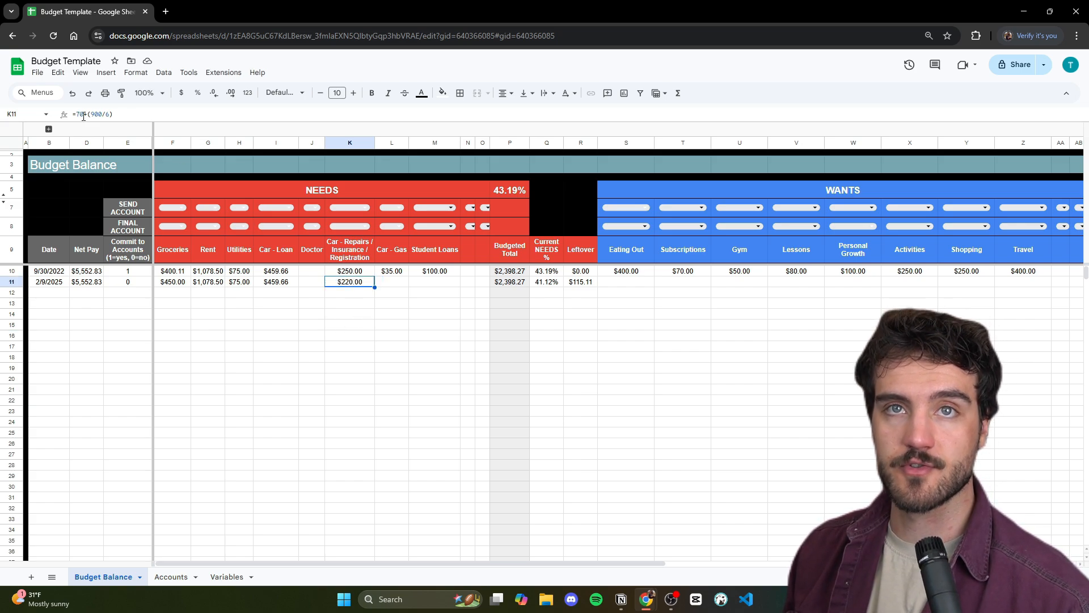
- Recheck the car repair cost search in the Incognito window, and extend the 2/9/2025 Car - Repairs / Insurance / Registration formula to =70+(900/6)+(350/12)
left_click(143, 115)
type("+")
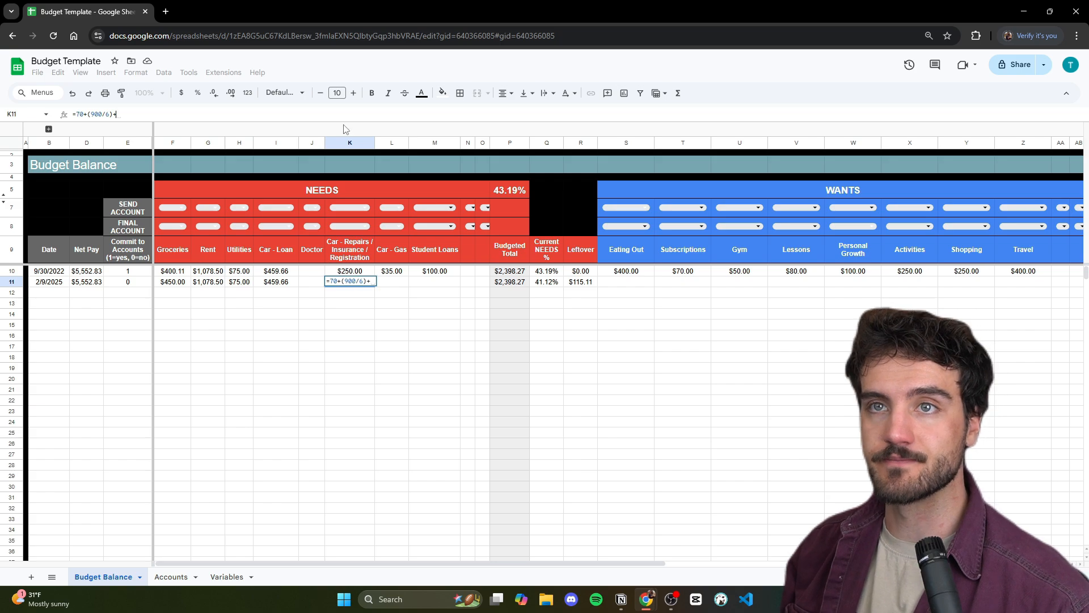
mouse_move(646, 599)
left_click(646, 546)
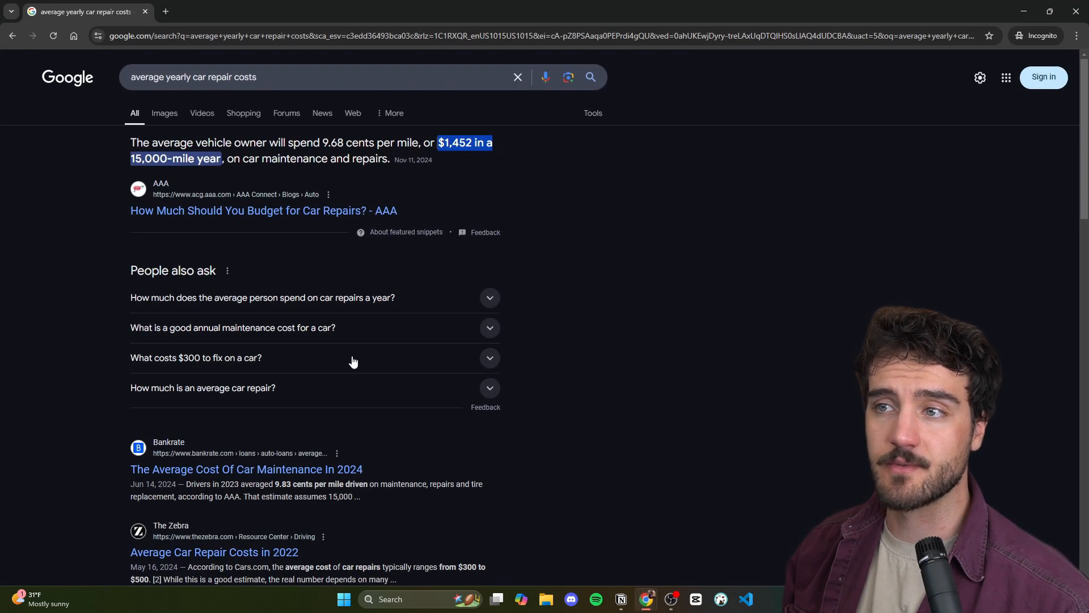
left_click_drag(275, 77, 113, 81)
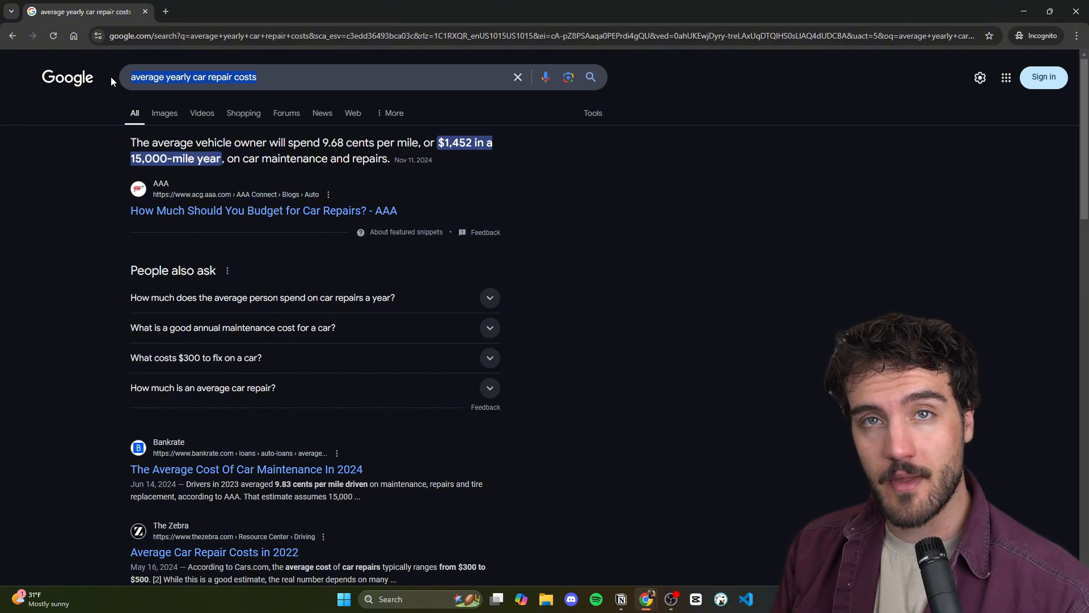
left_click(1024, 11)
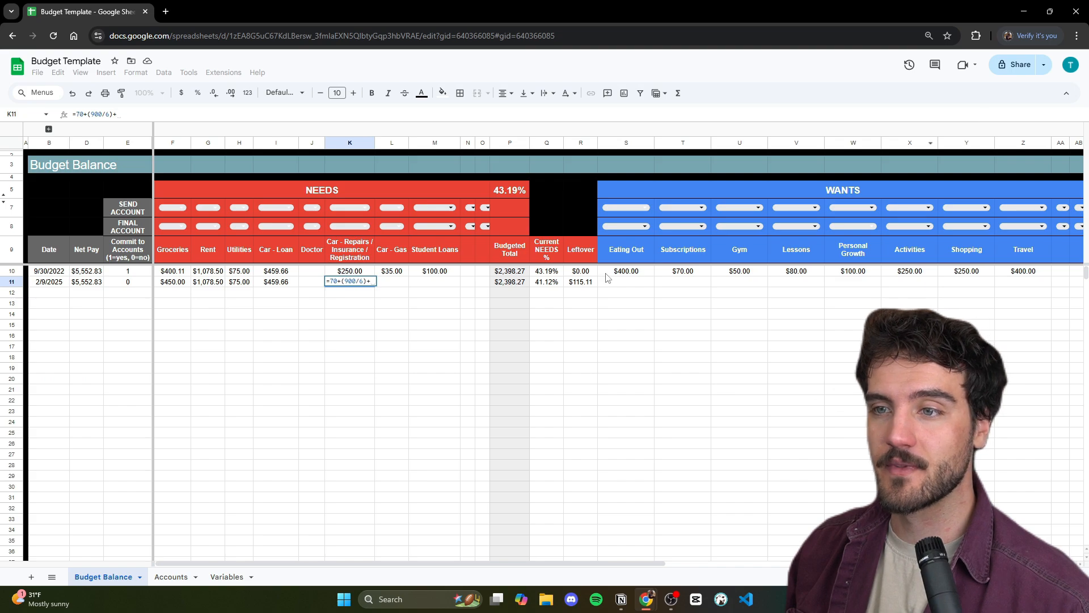
type("(350/12)")
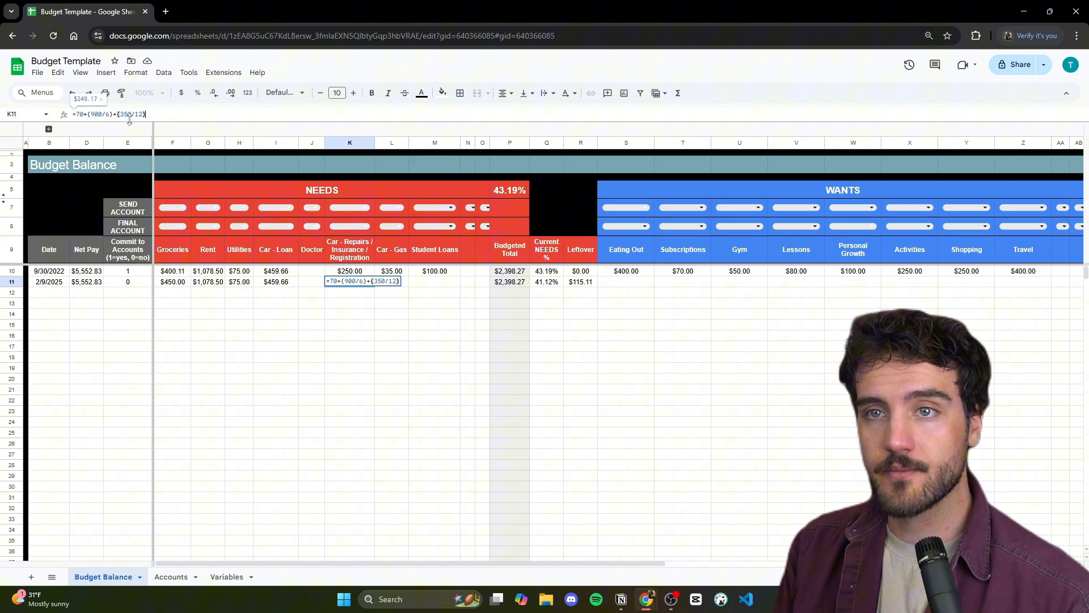
key("Return")
left_click(356, 283)
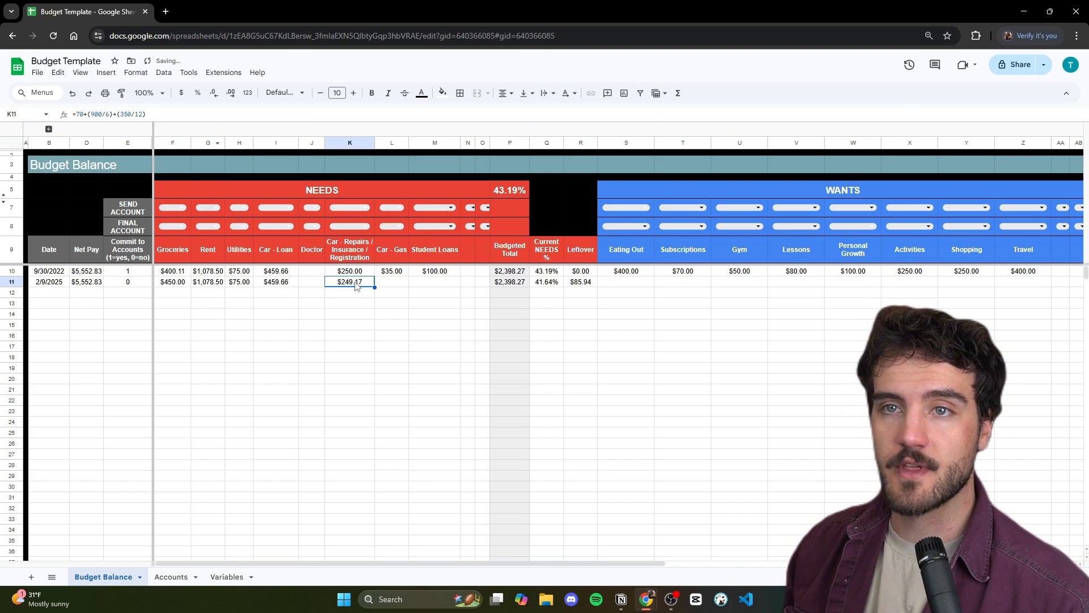
left_click_drag(144, 114, 119, 115)
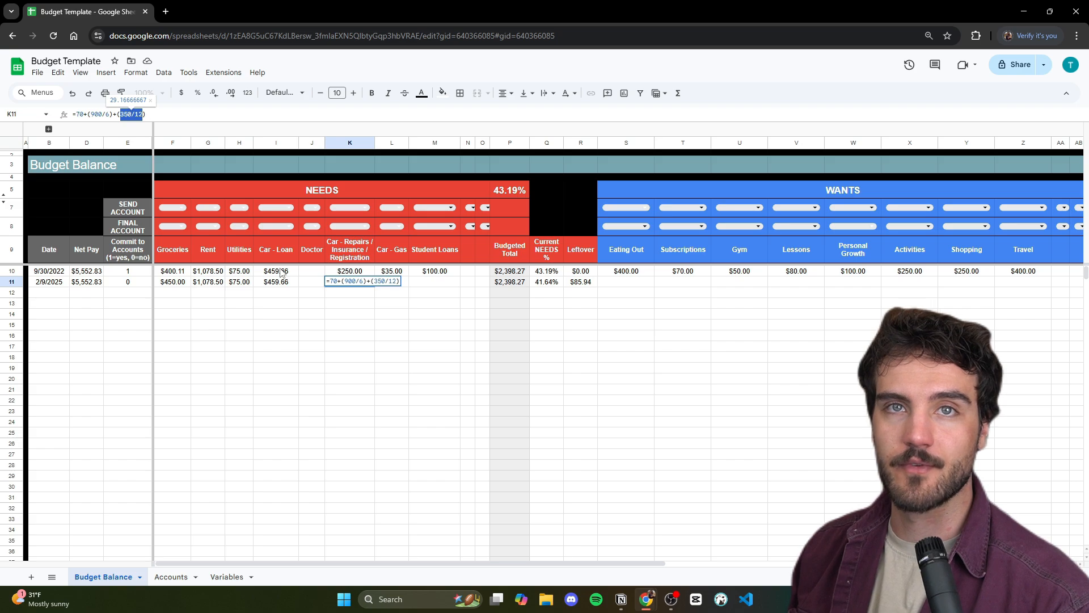
- Enter 35 for Car - Gas and 100 for Student Loans in the 2/9/2025 row
left_click(395, 284)
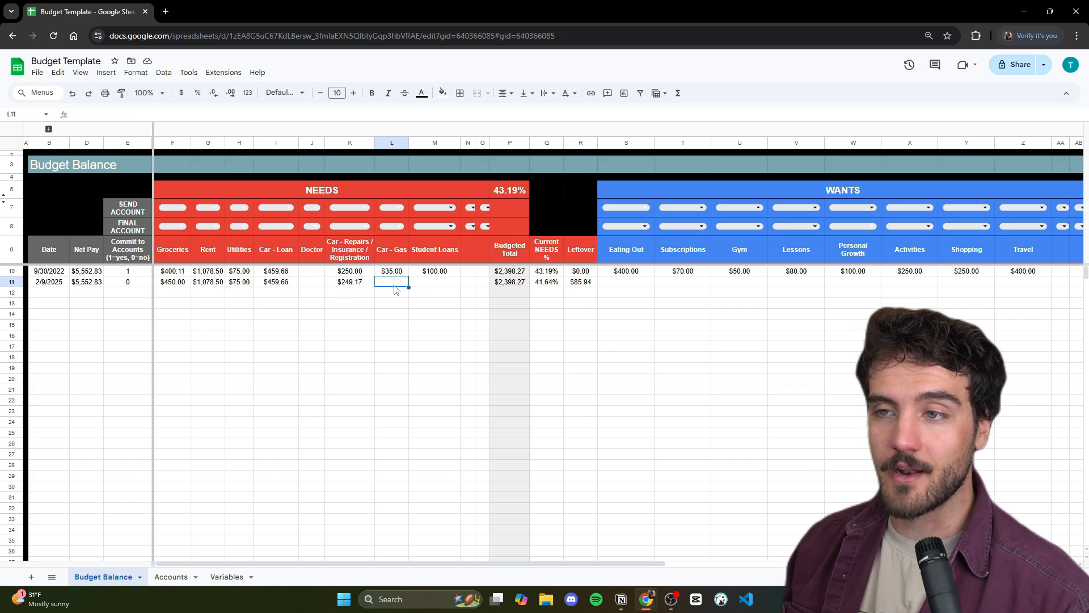
type("35")
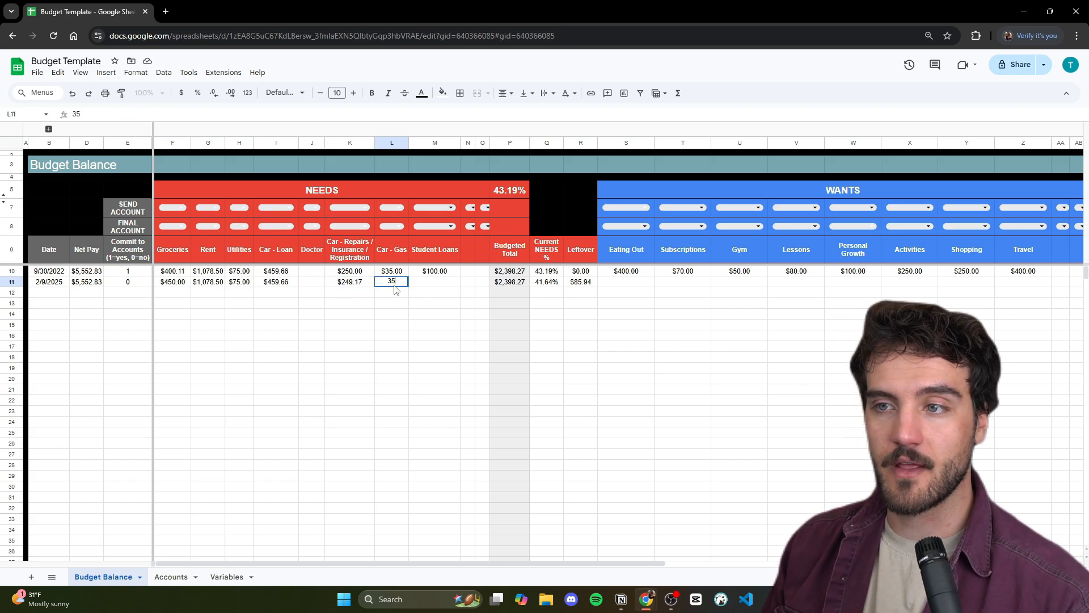
key("Return")
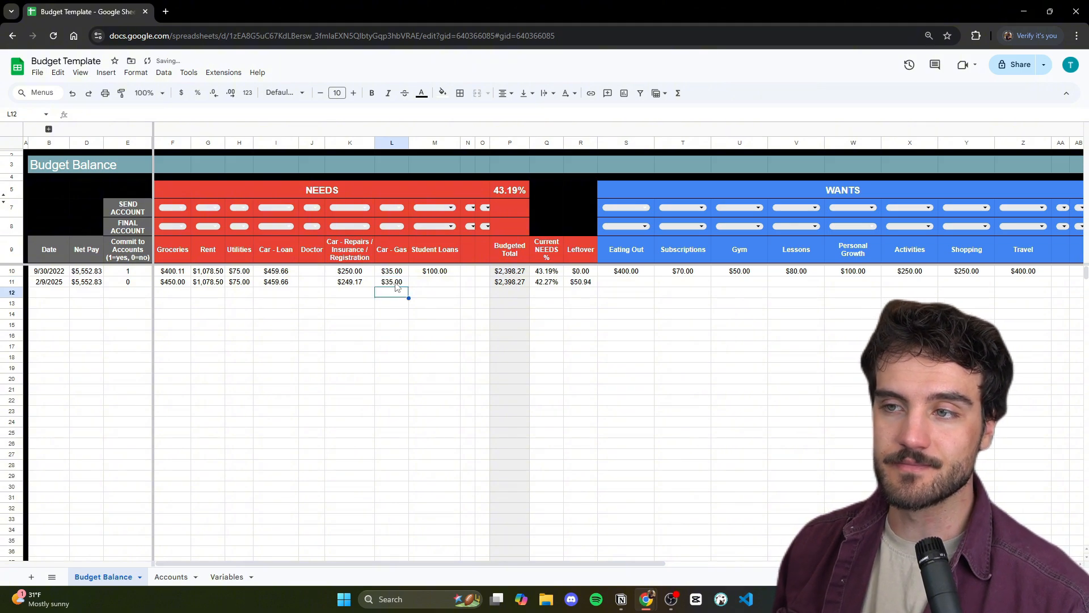
left_click(448, 284)
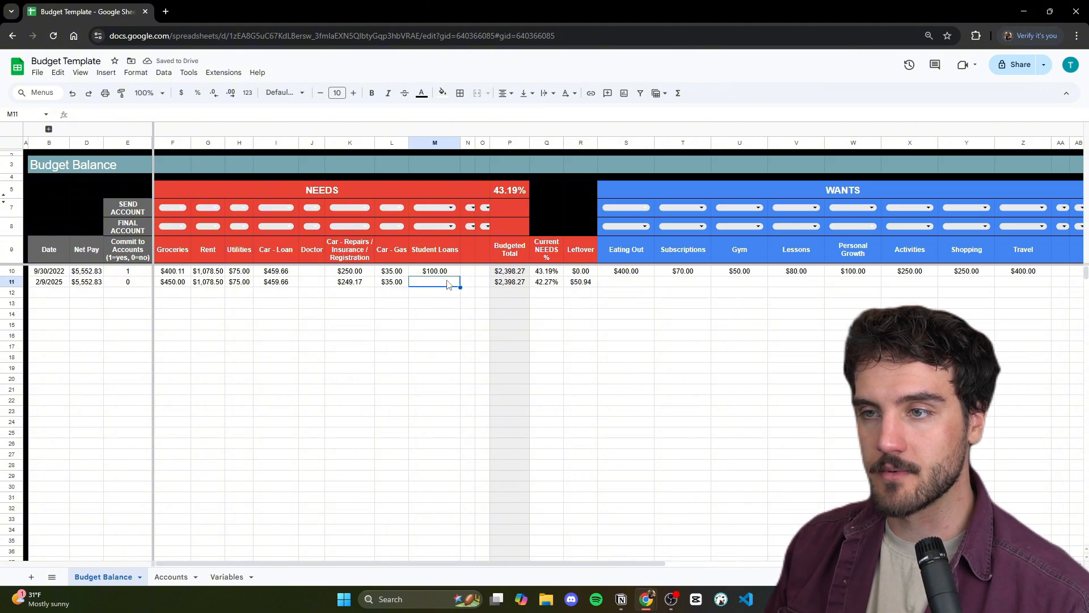
type("100")
key("Return")
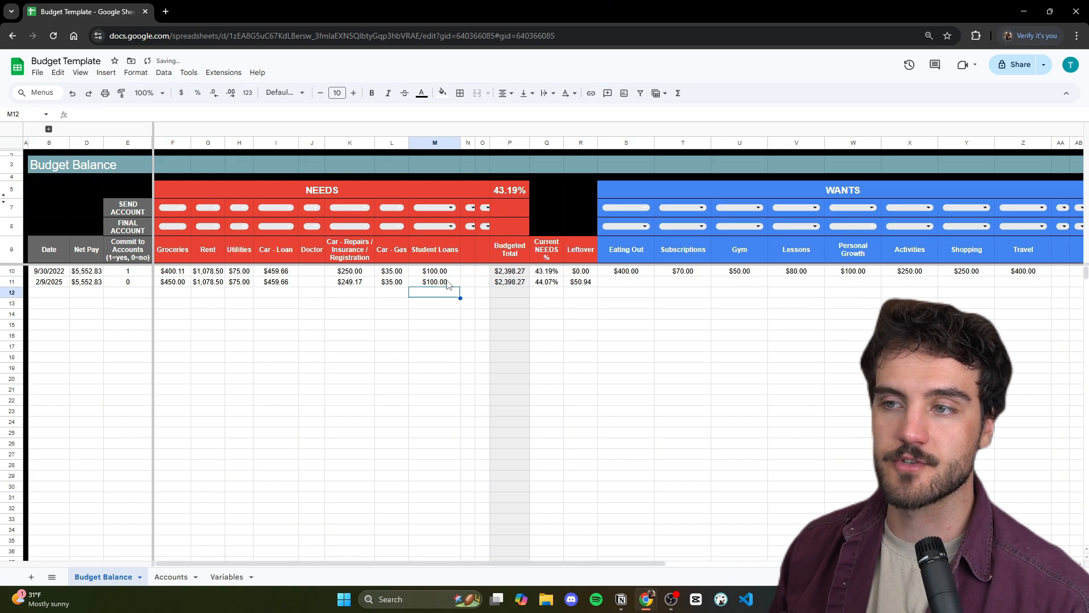
- Set the NEEDS budget percentage to 50% in the Budget Balance header
left_click_drag(509, 564, 481, 549)
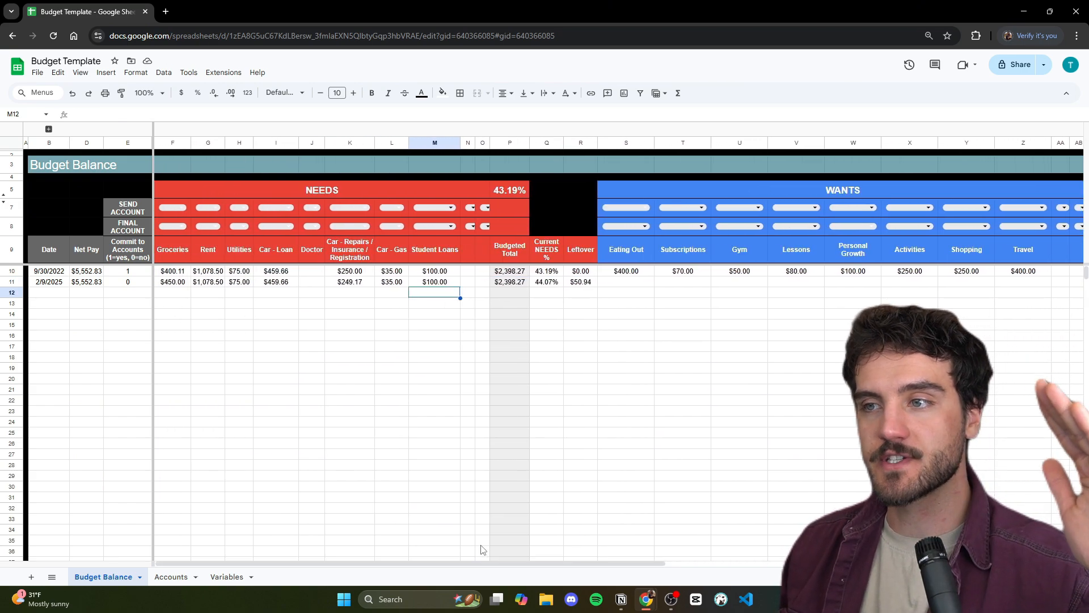
left_click(513, 193)
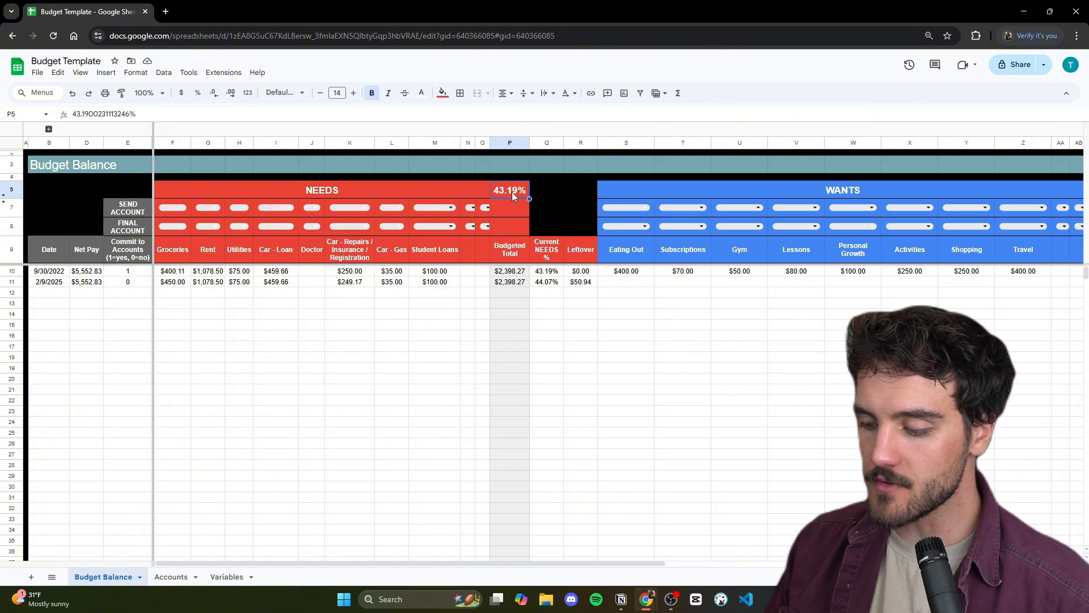
type("50%")
key("Return")
left_click(500, 189)
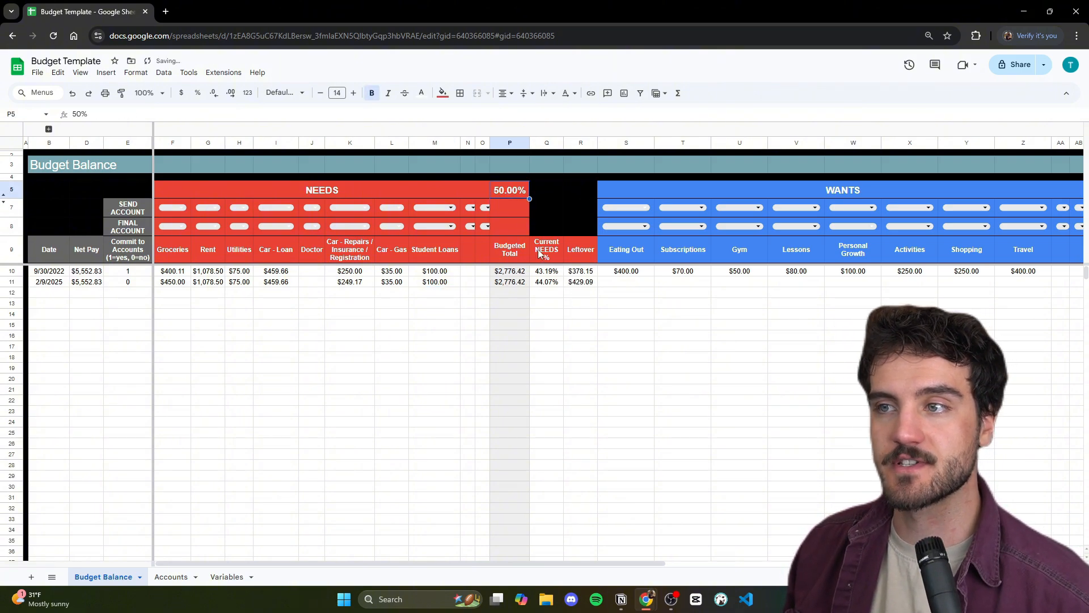
- Set the WANTS budget percentage to 30% in the Budget Balance header
scroll(515, 186, "right", 5)
left_click(769, 196)
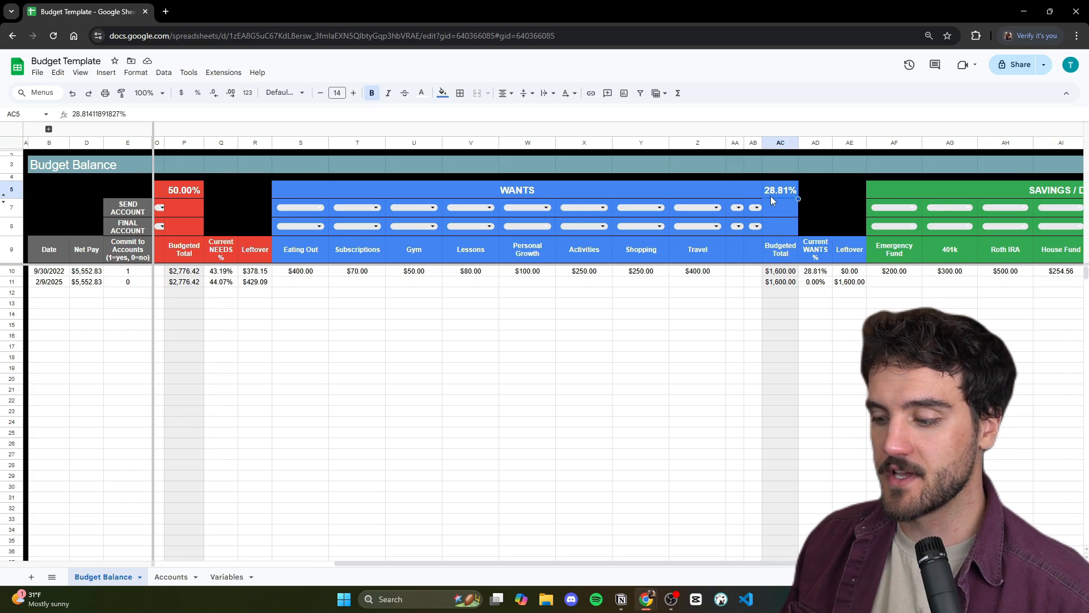
type("30%")
key("Return")
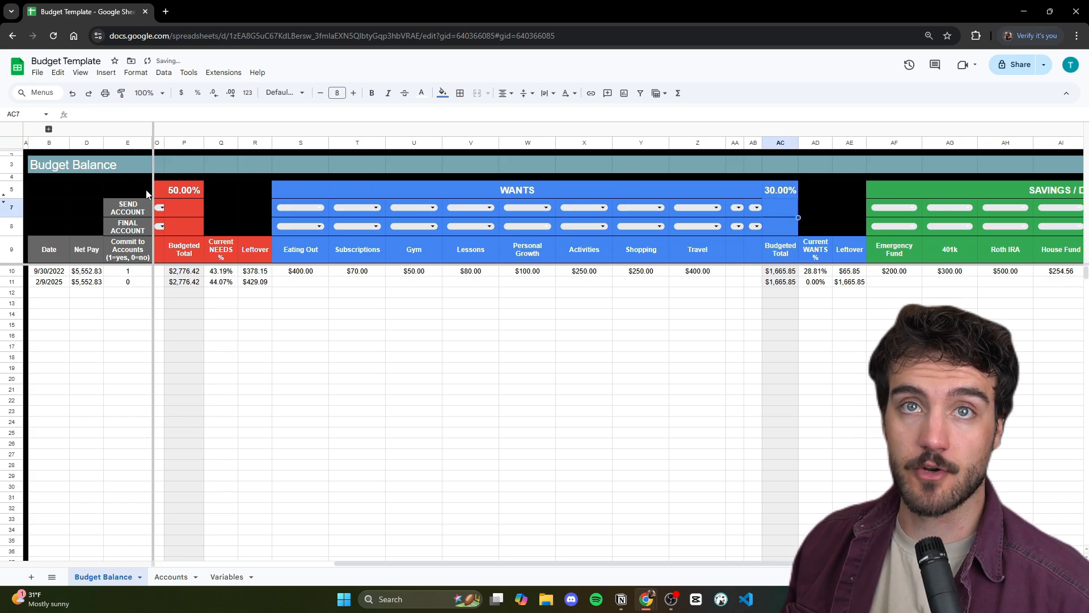
- Check the SAVINGS / DEBT percentage, the Current NEEDS % column, and the formula behind the 2/9/2025 NEEDS Budgeted Total
scroll(702, 564, "right", 5)
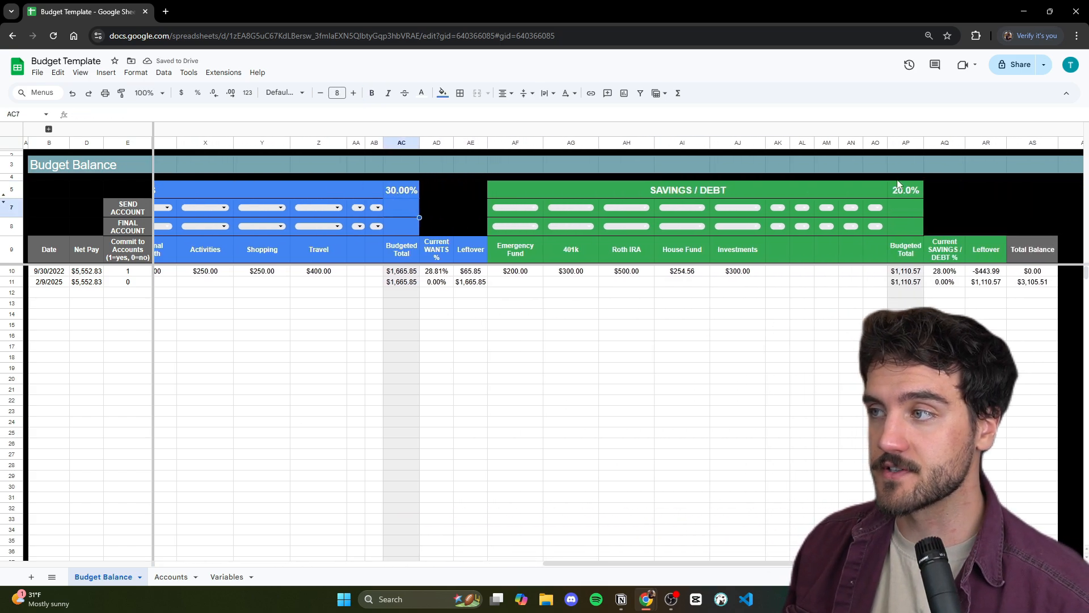
scroll(726, 581, "left", 10)
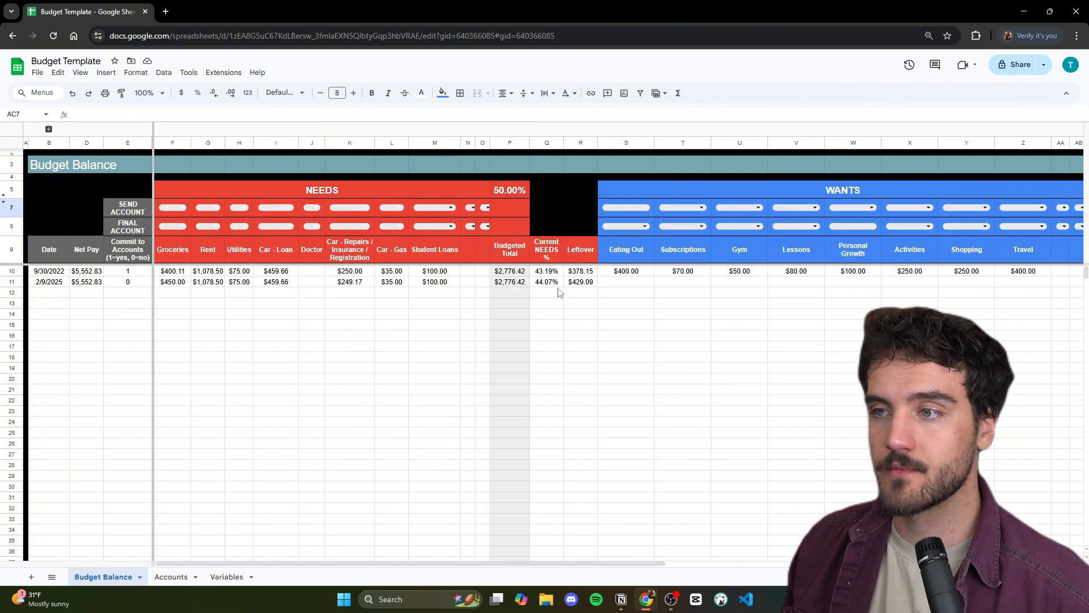
left_click(548, 248)
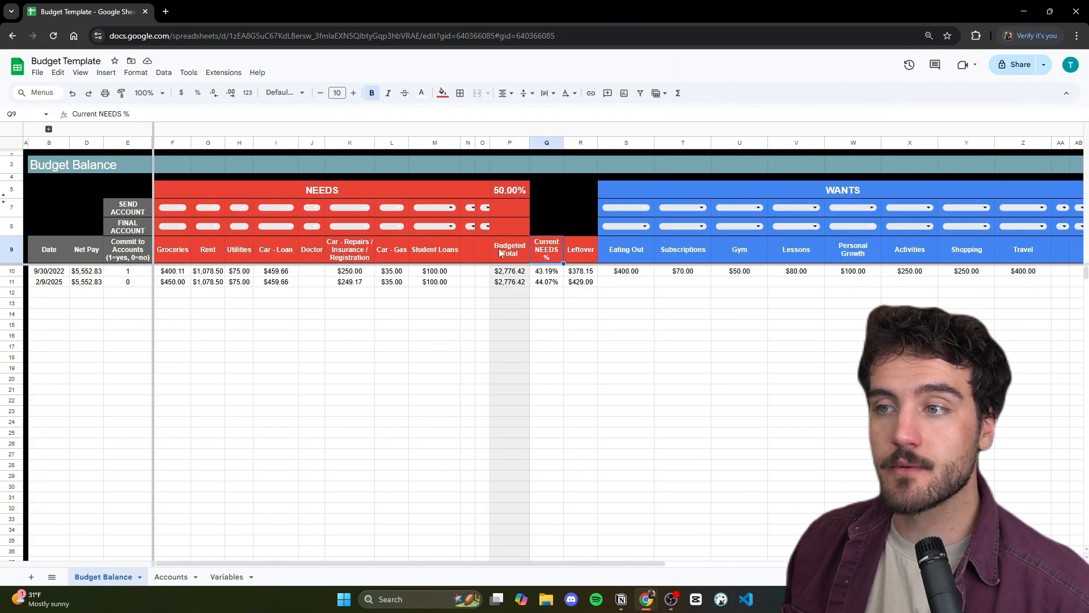
left_click(513, 282)
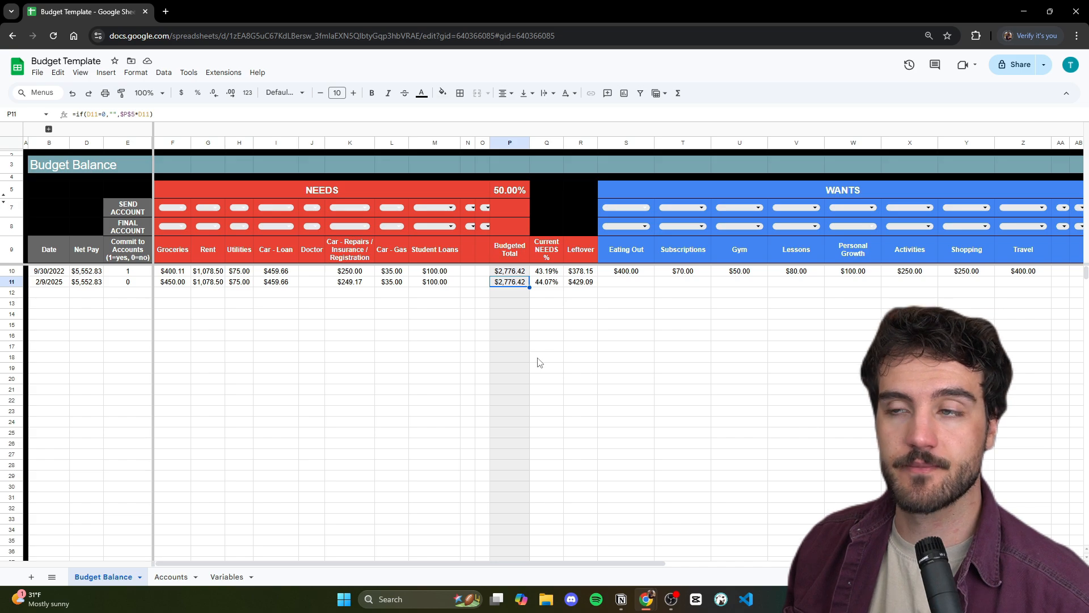
left_click(452, 114)
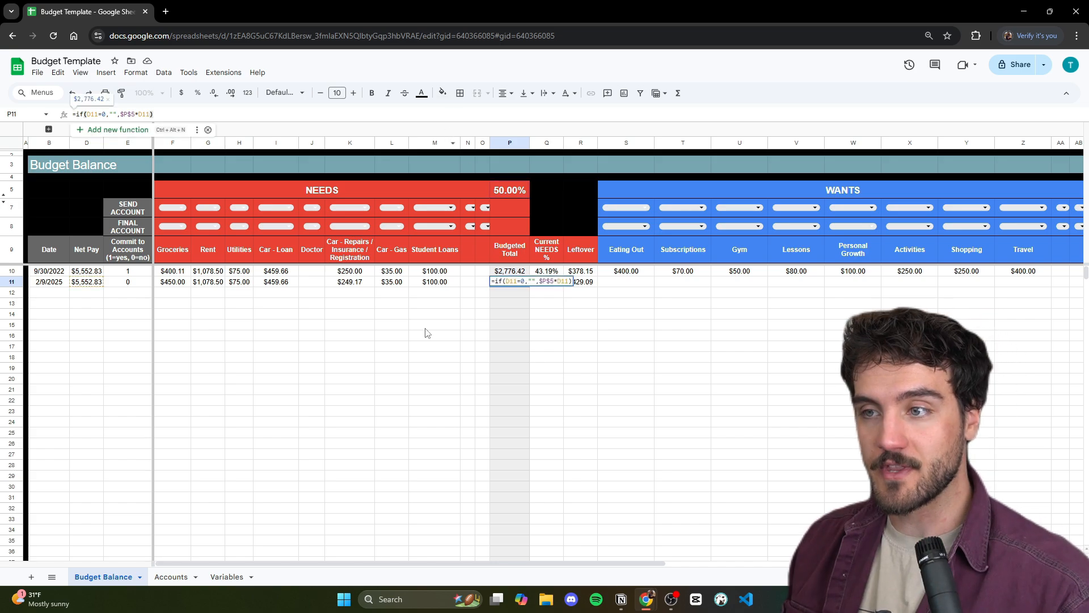
key("Escape")
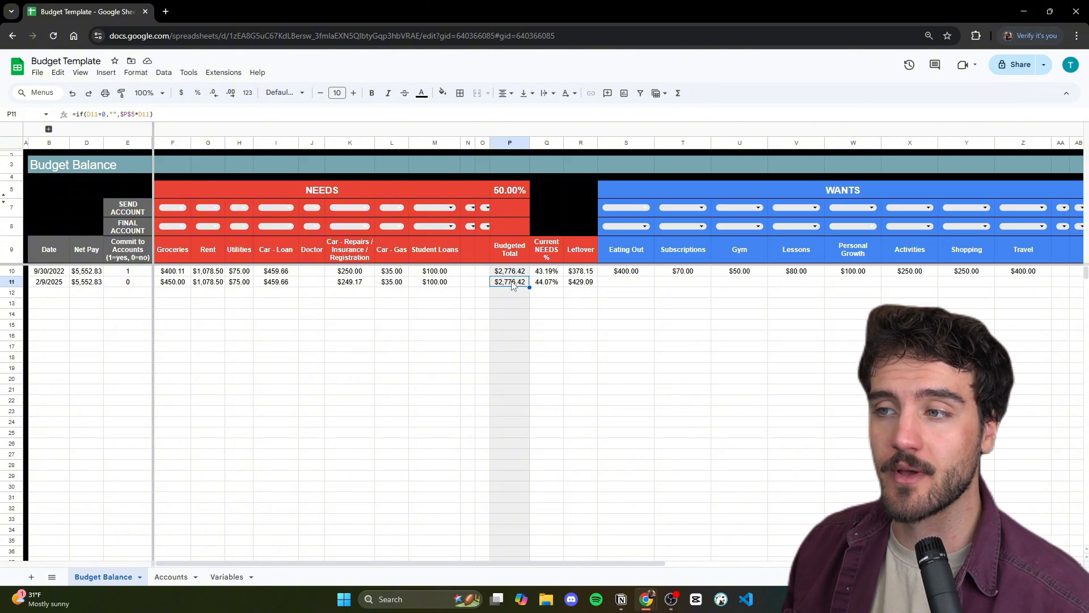
- Examine how the Current NEEDS % and Leftover cells in the 2/9/2025 row are calculated from the NEEDS amounts
left_click(553, 287)
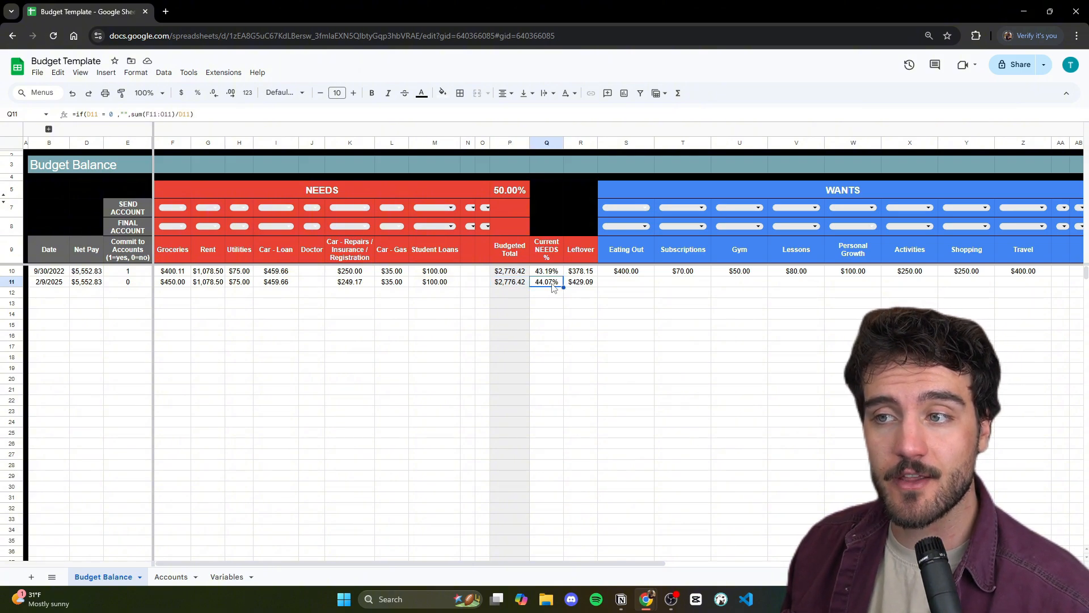
left_click_drag(176, 284, 491, 286)
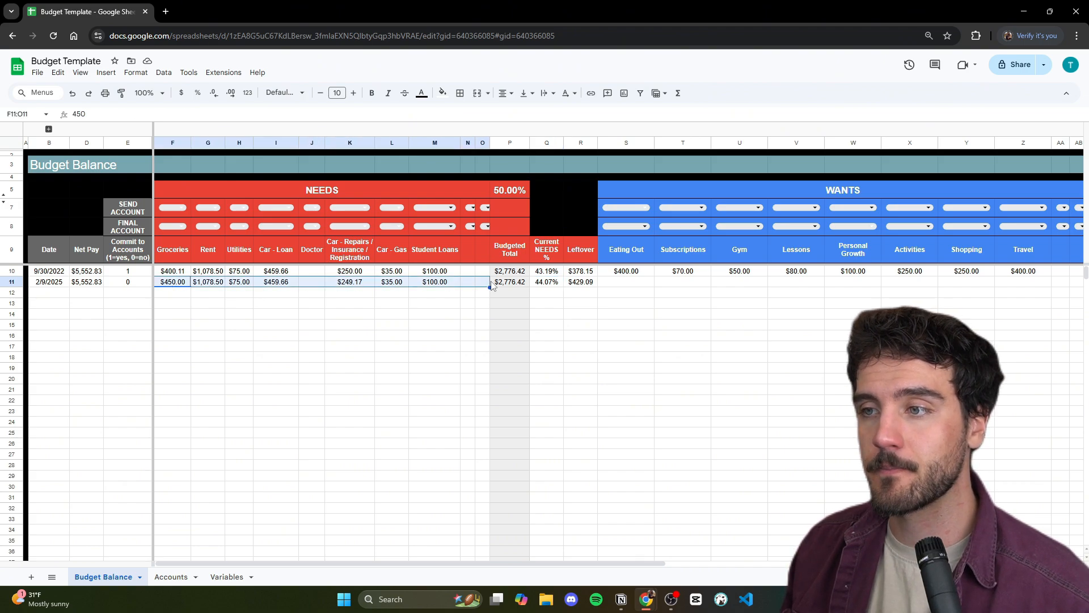
left_click(549, 286)
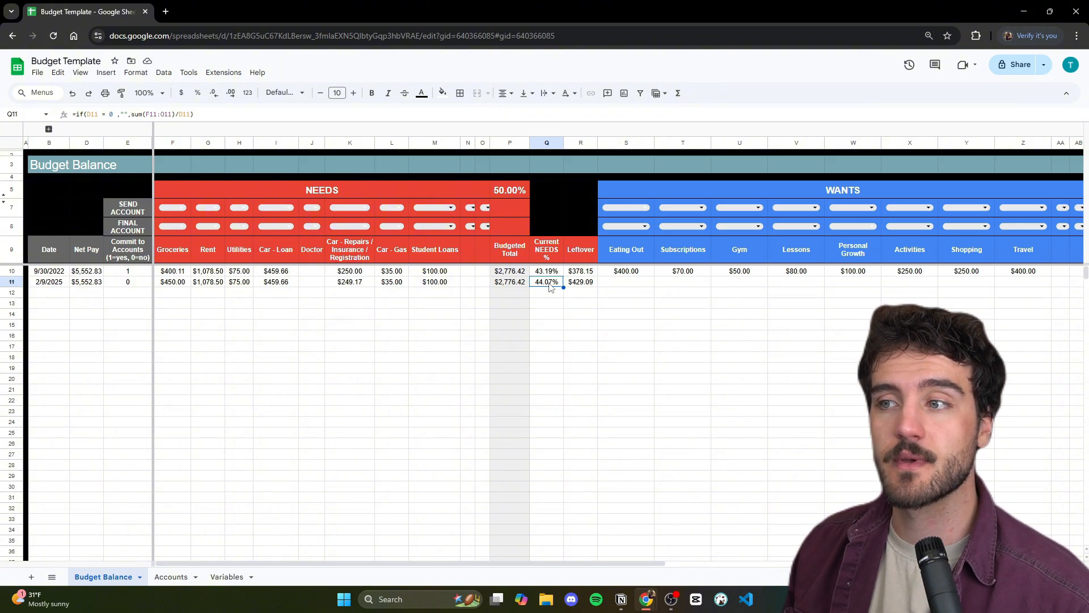
left_click(590, 284)
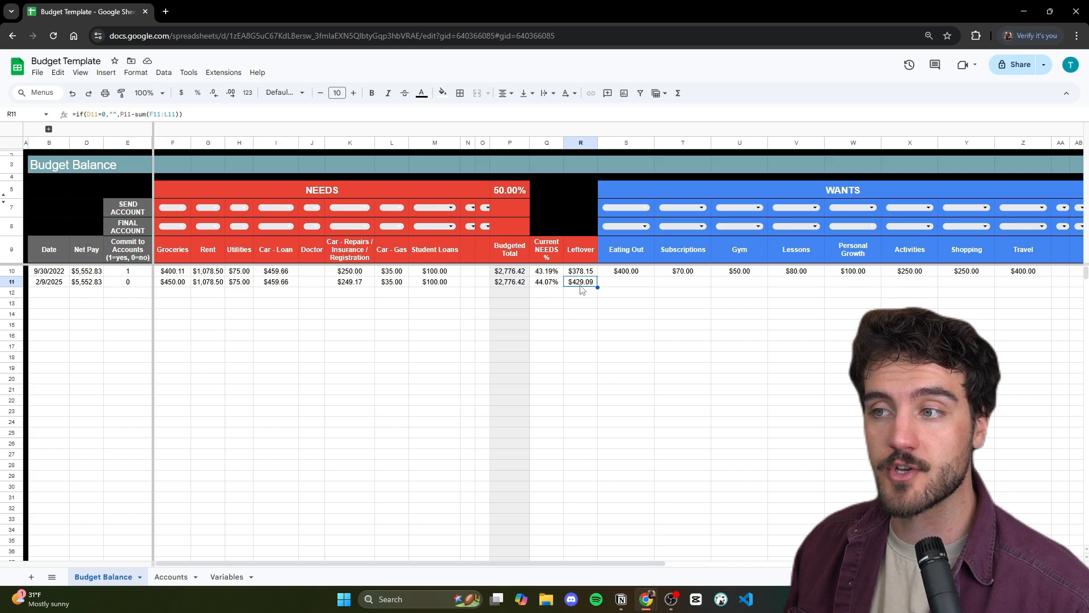
left_click_drag(169, 282, 483, 284)
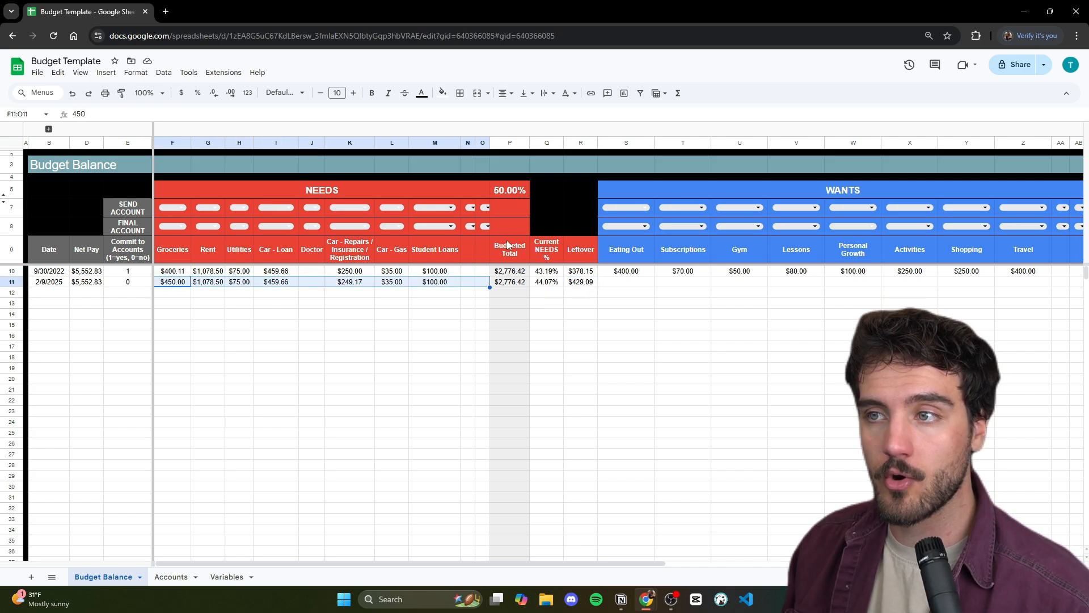
- Copy the 2/9/2025 Current NEEDS % into the NEEDS header percentage as a value only, setting it to 44.07%
left_click(549, 284)
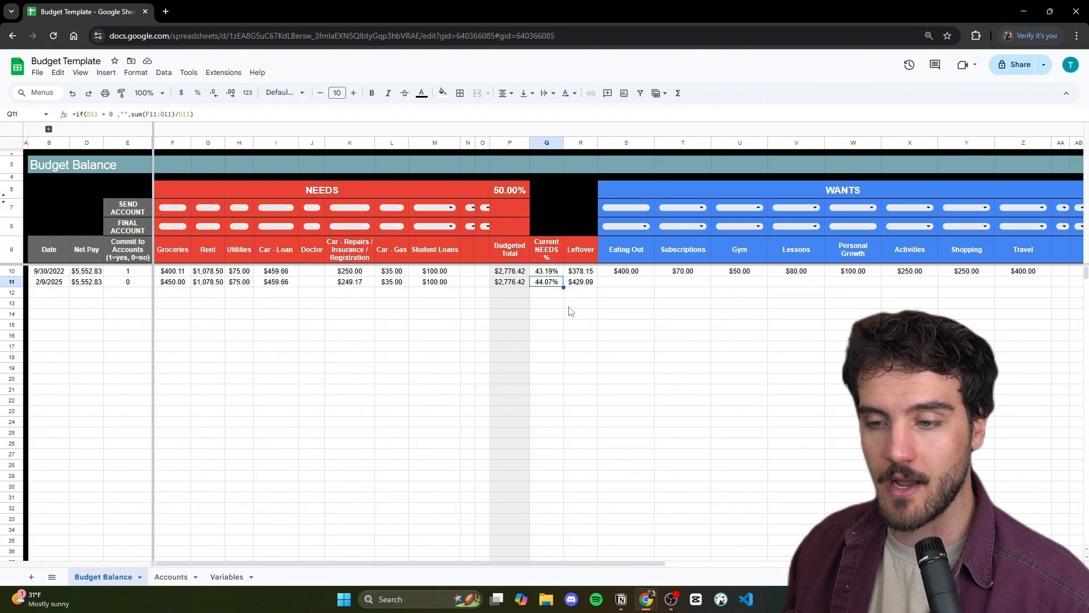
left_click(514, 190)
right_click(514, 191)
mouse_move(556, 243)
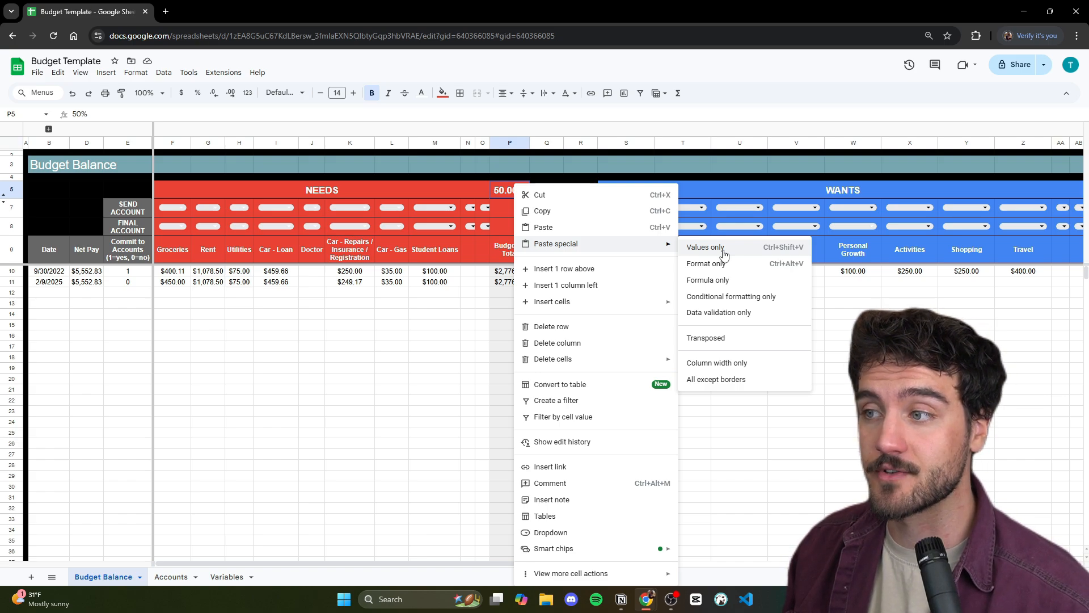
left_click(725, 280)
left_click(592, 383)
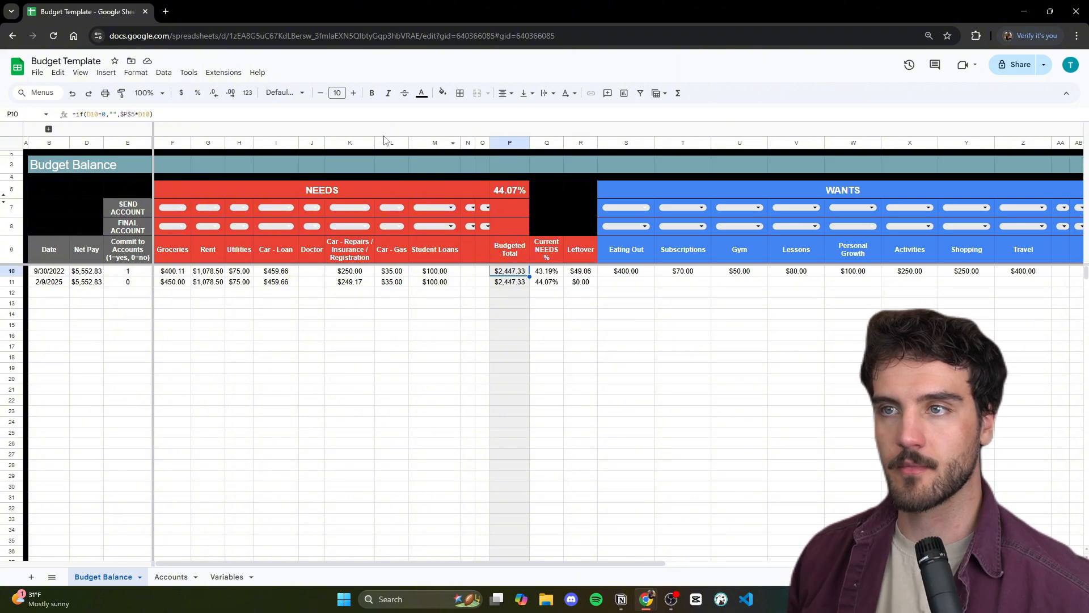
left_click(518, 313)
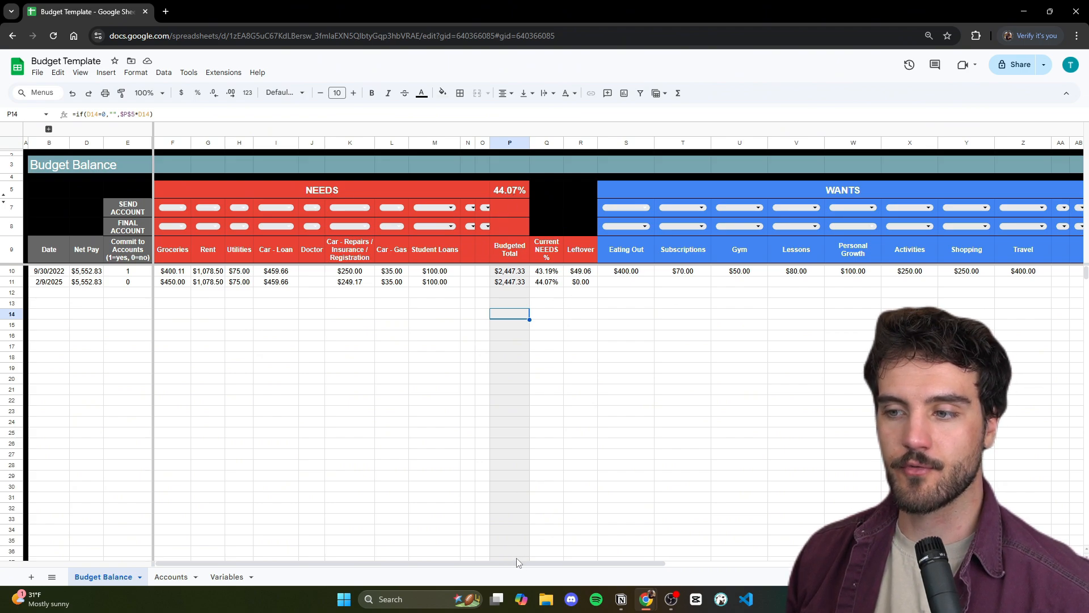
- Switch to the Google search window and search for "monthly cost of eating out denver"
left_click_drag(516, 559, 801, 564)
left_click(193, 282)
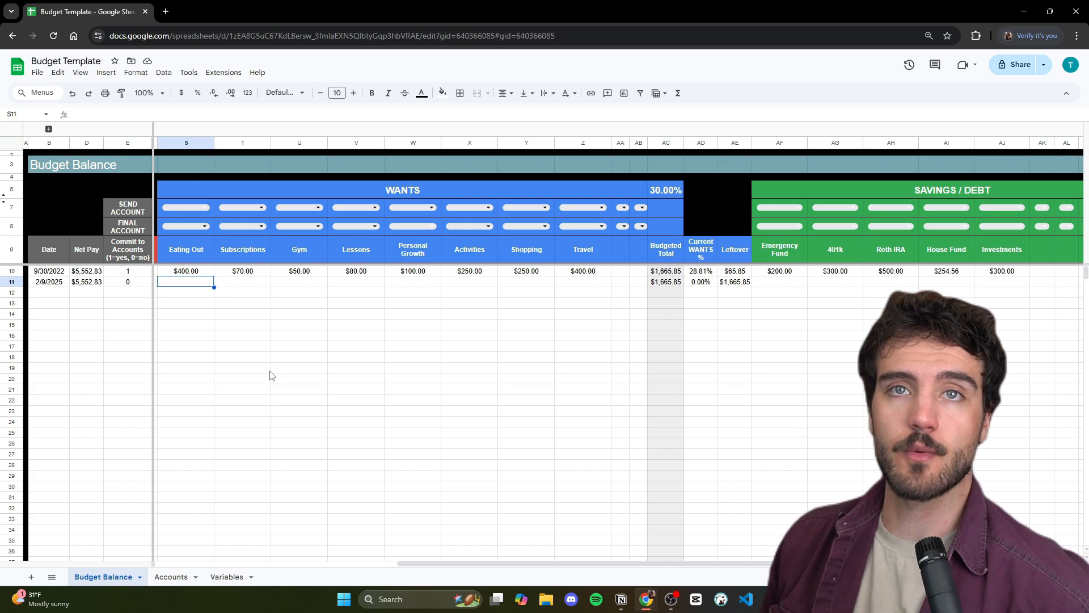
mouse_move(646, 599)
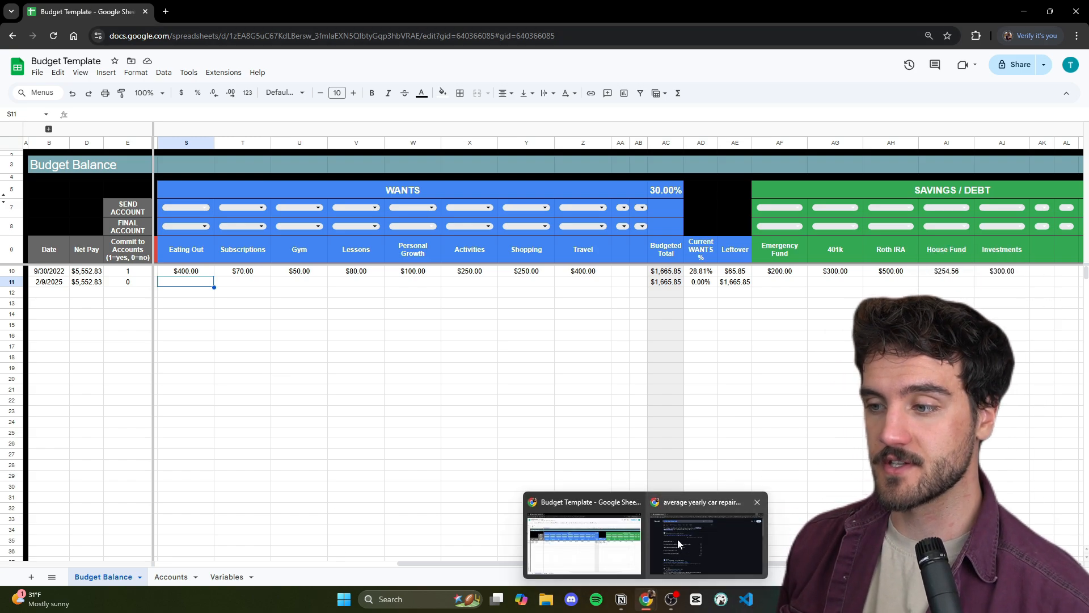
left_click(679, 544)
left_click(272, 77)
left_click_drag(272, 77, 106, 85)
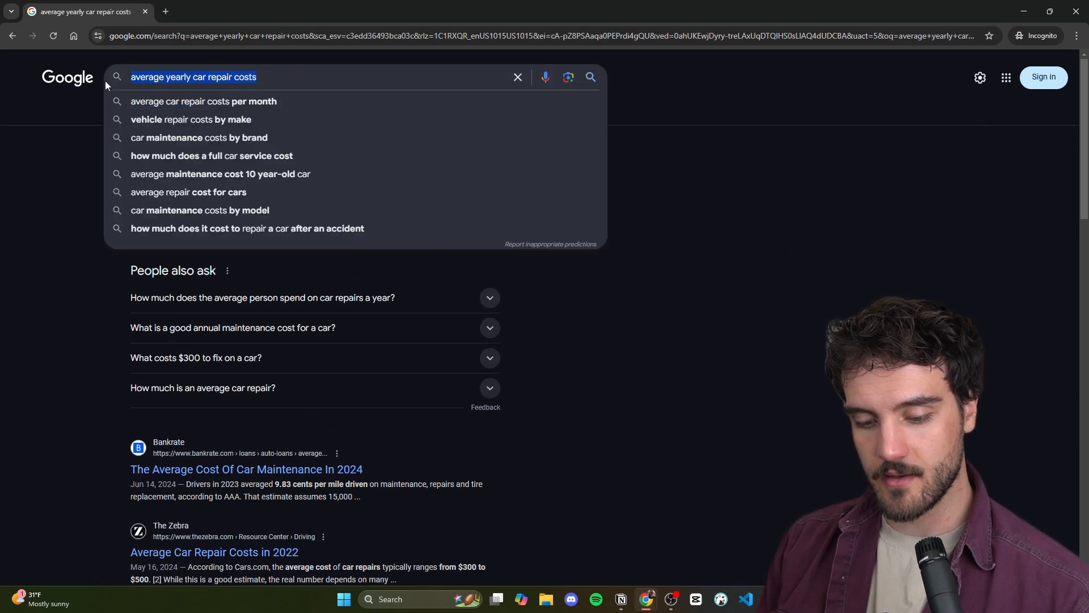
type("monthly x")
key("BackSpace")
type("cost of")
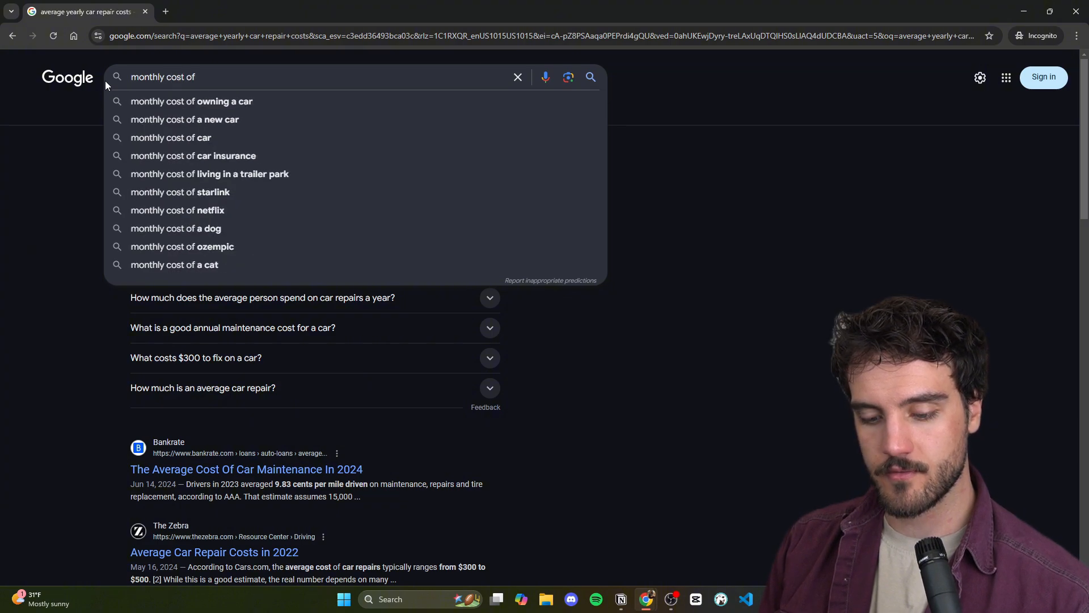
type(" eating out denver")
key("Return")
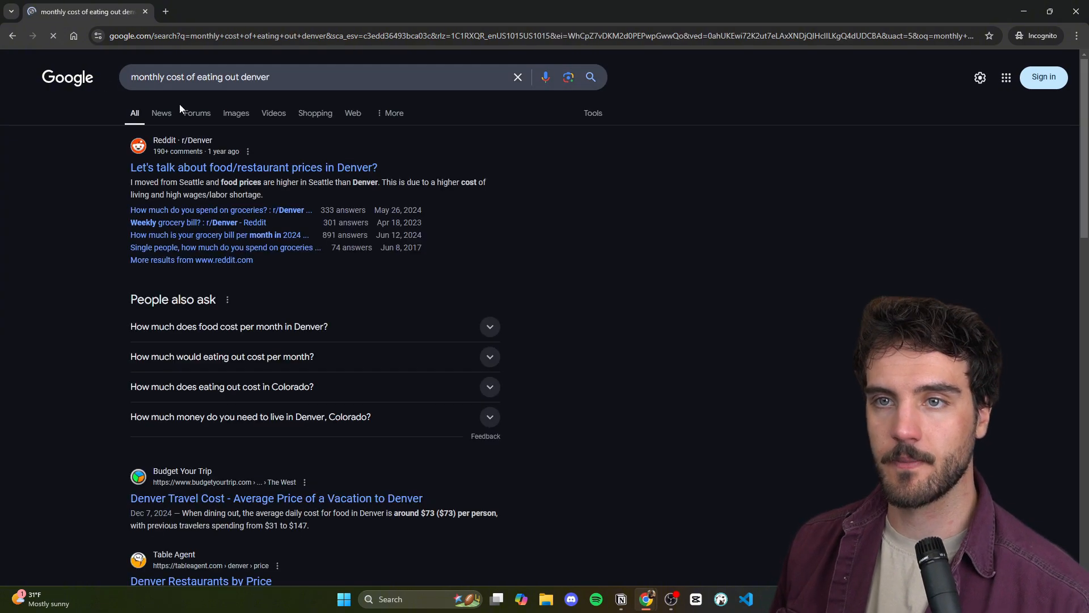
- Look through the results for Denver eating-out costs, then close the search and return to the budget spreadsheet
scroll(90, 217, "down", 2)
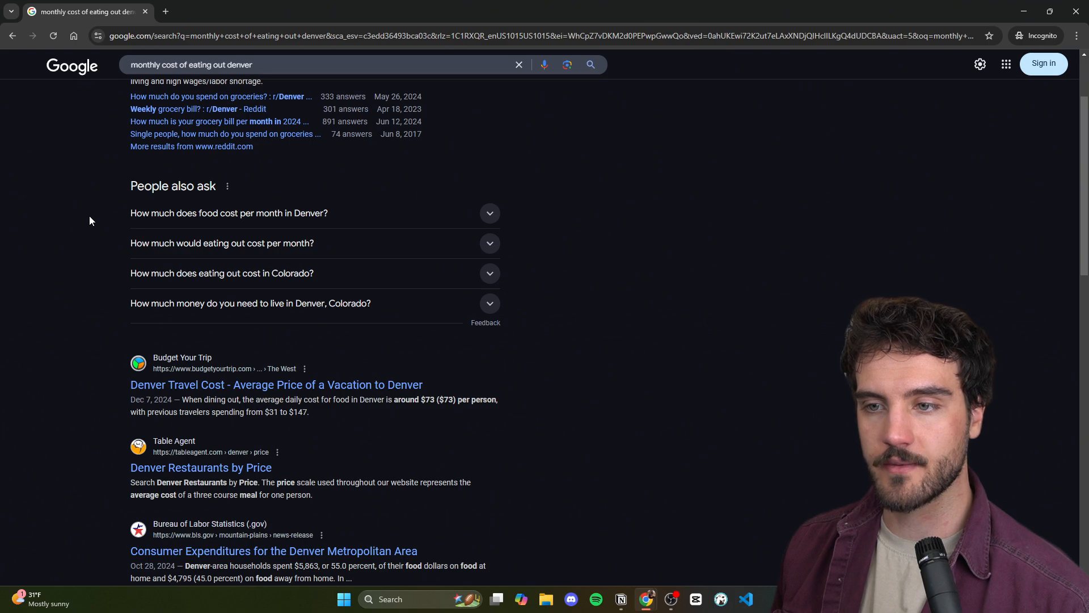
scroll(114, 215, "down", 5)
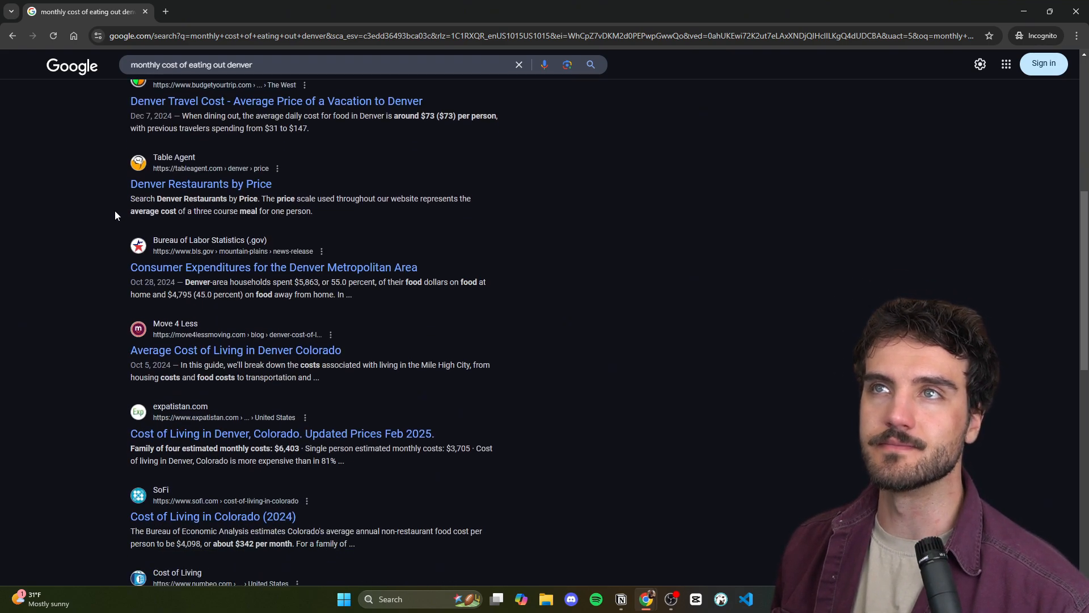
left_click(146, 11)
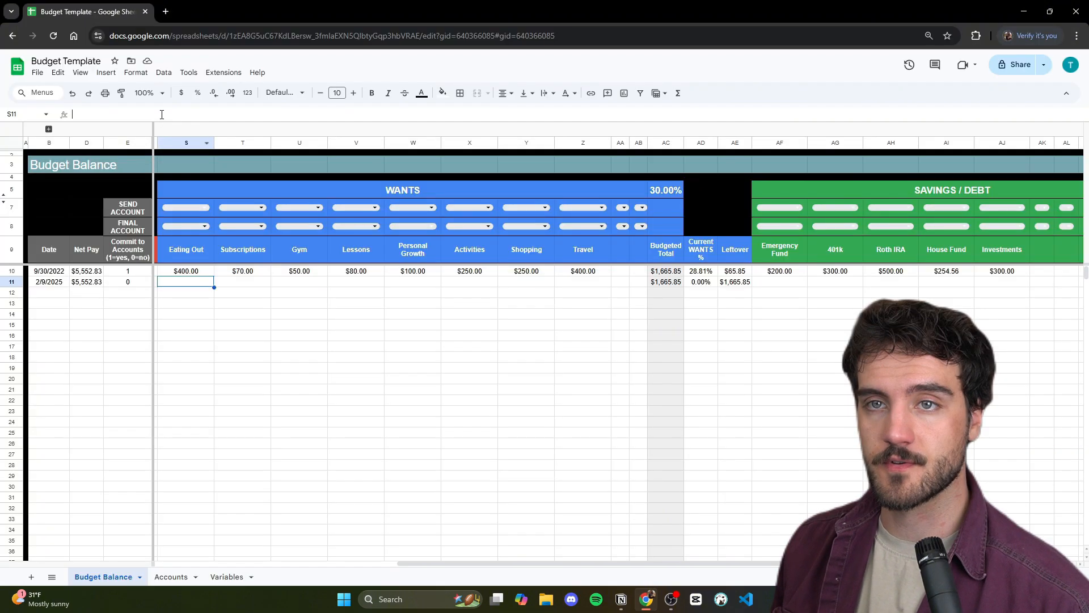
- Enter the formula =25*3*4 for Eating Out in the 2/9/2025 row
type("*")
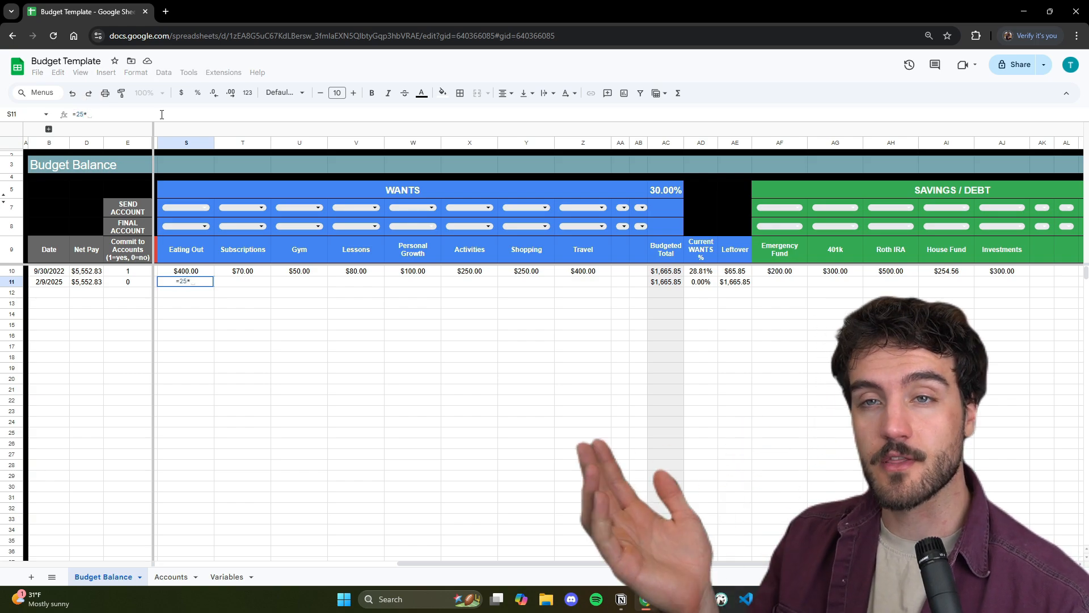
type("3")
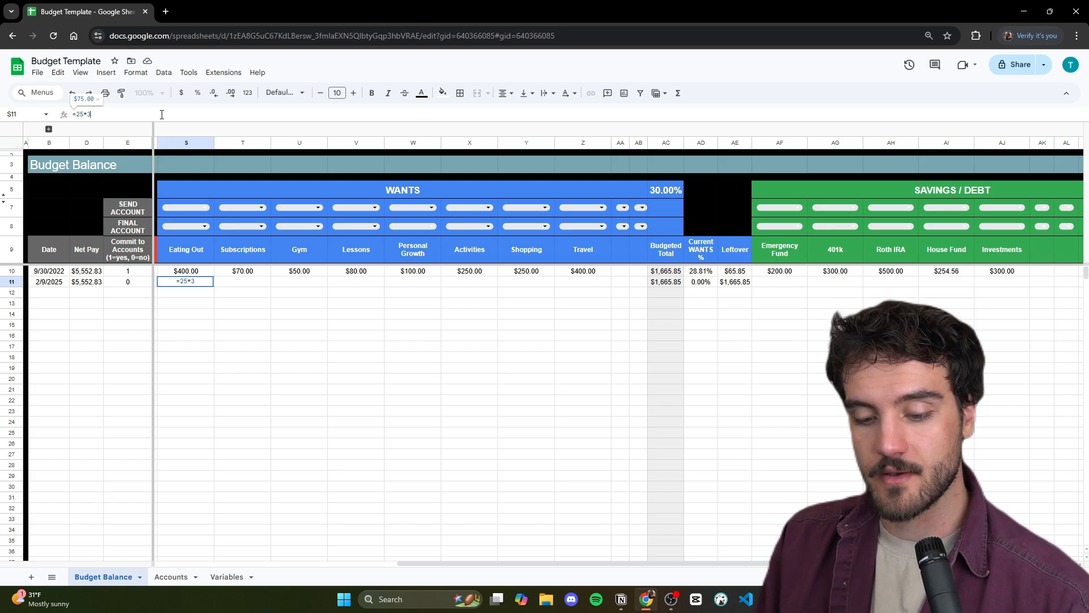
type("*4")
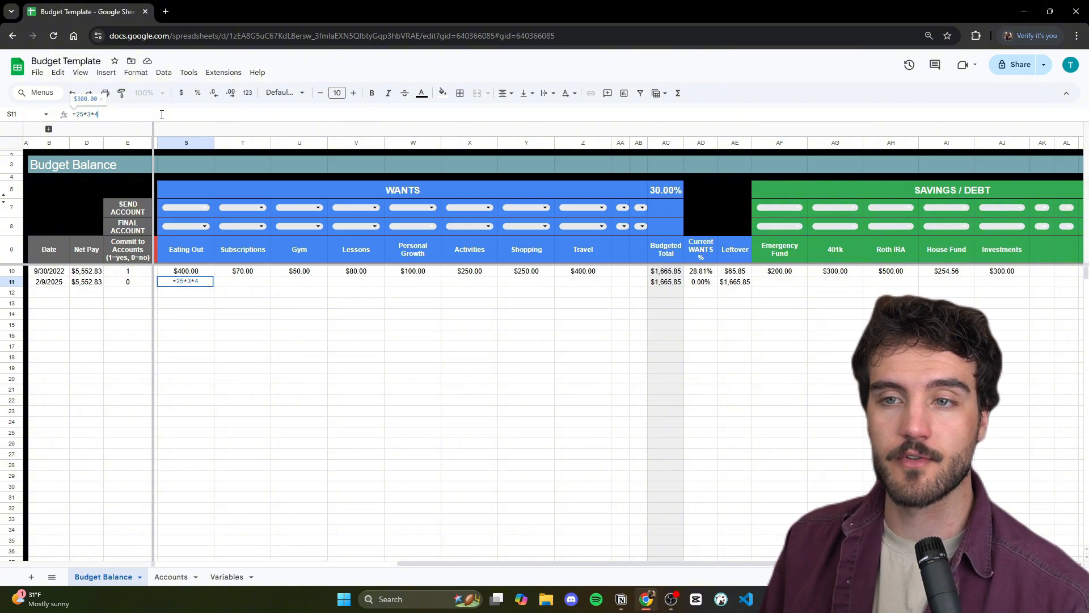
key("Return")
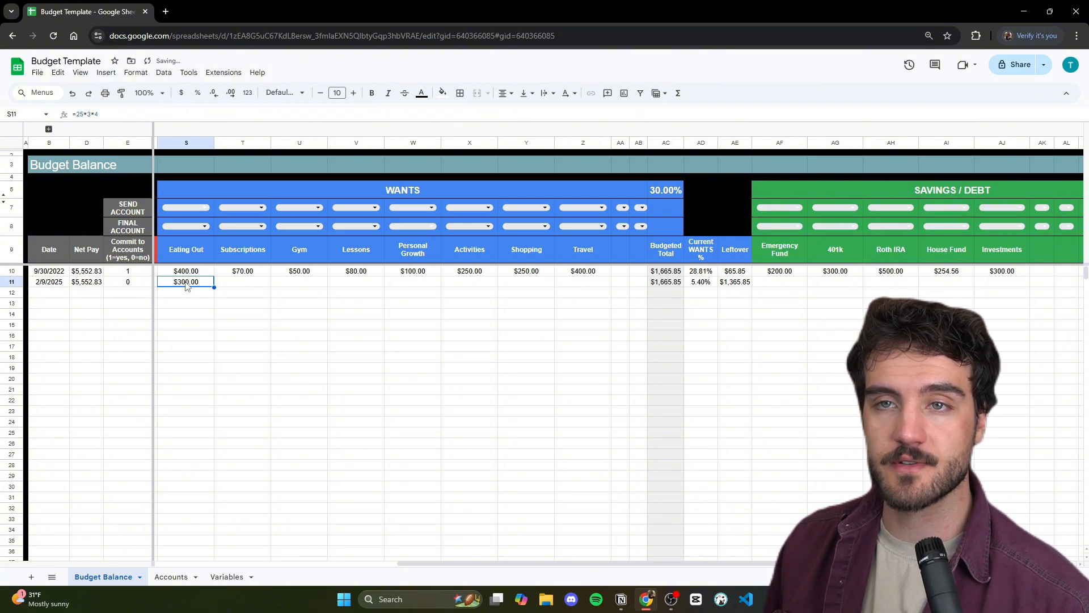
- Change the 2/9/2025 Eating Out formula to =25*4*4 and compare the amount with the 9/30/2022 row
key("Up")
left_click(84, 116)
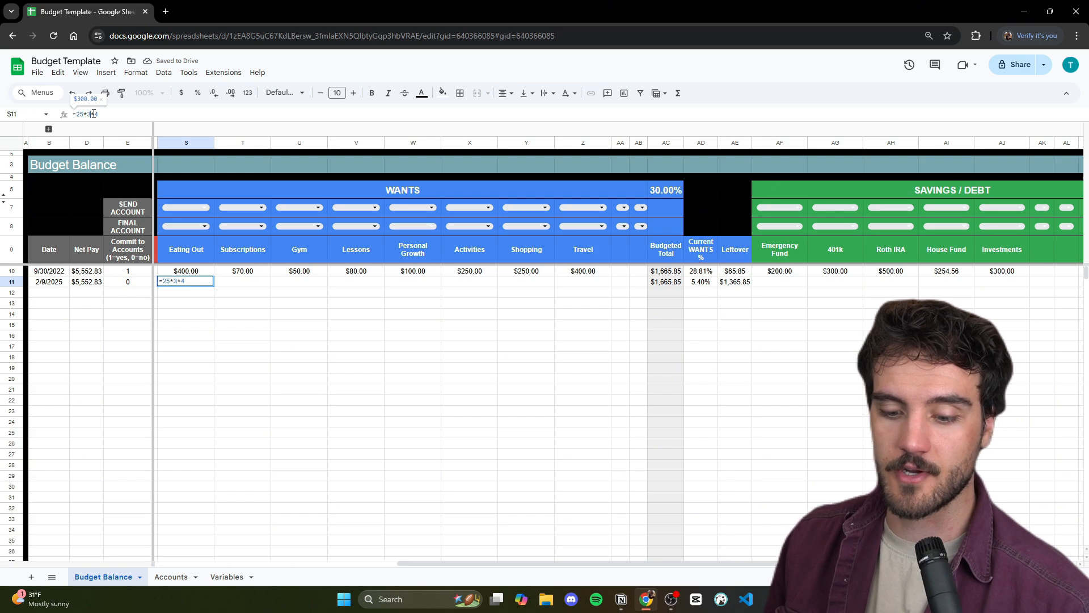
key("BackSpace")
type("4")
key("Return")
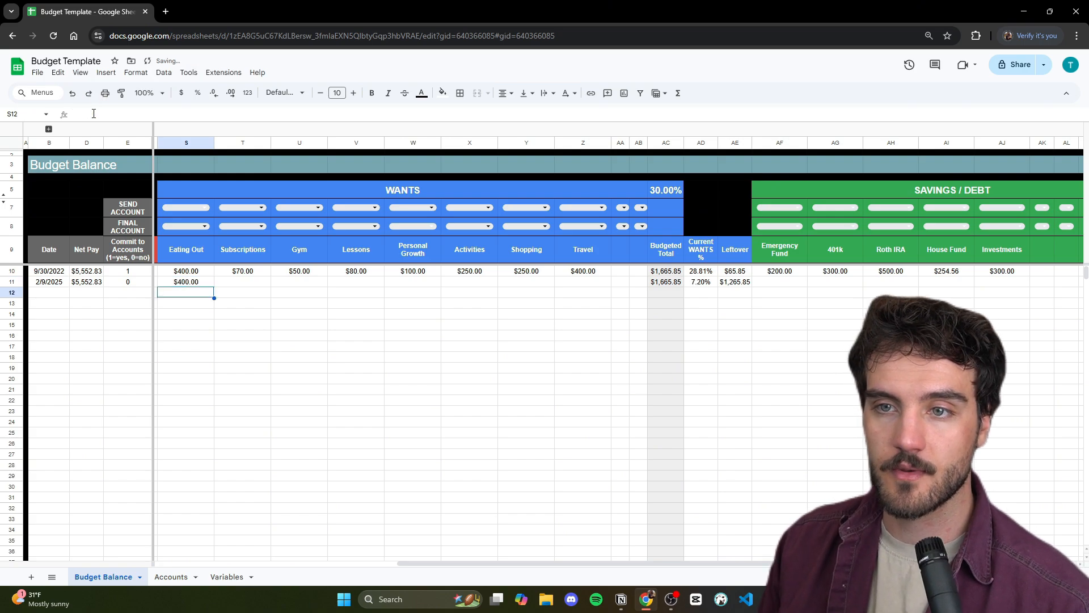
key("Up")
left_click(195, 270)
left_click(201, 281)
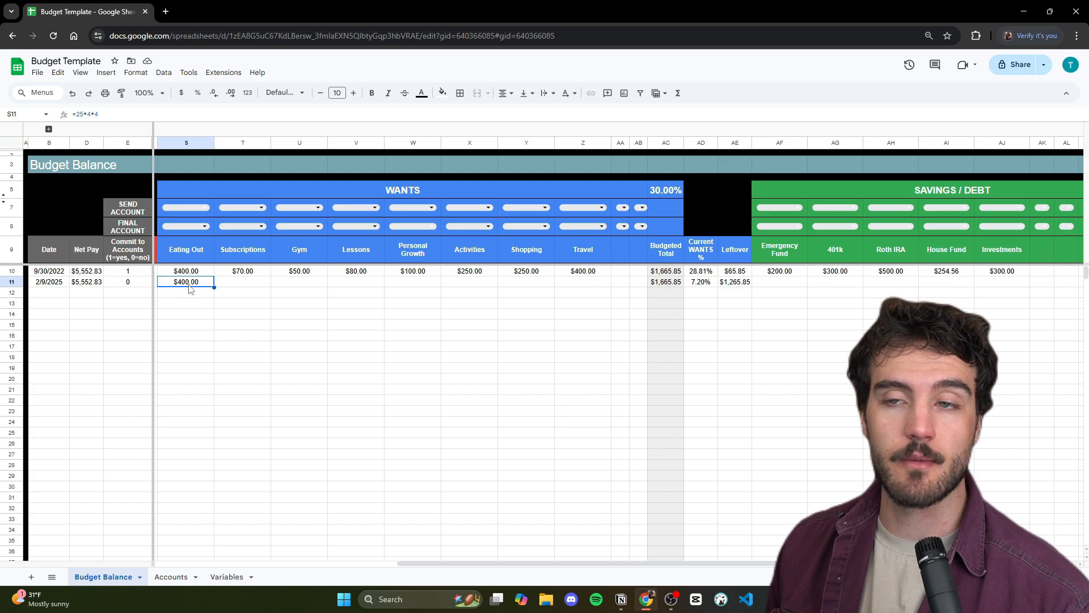
- Enter the formula =2.99+14+(140/12) for Subscriptions in the 2/9/2025 row
left_click(254, 285)
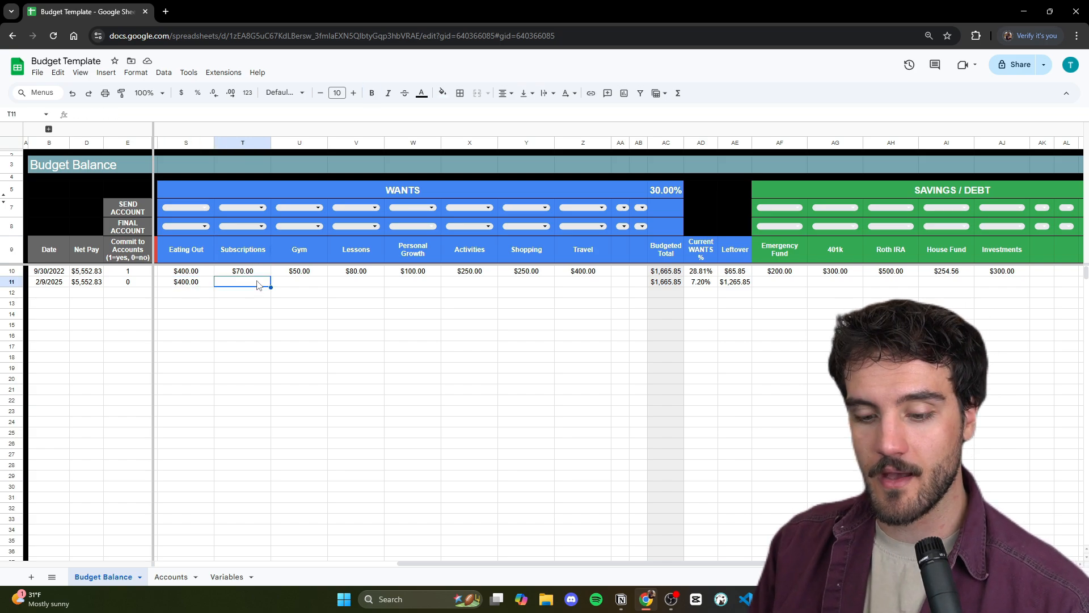
type("=2.9")
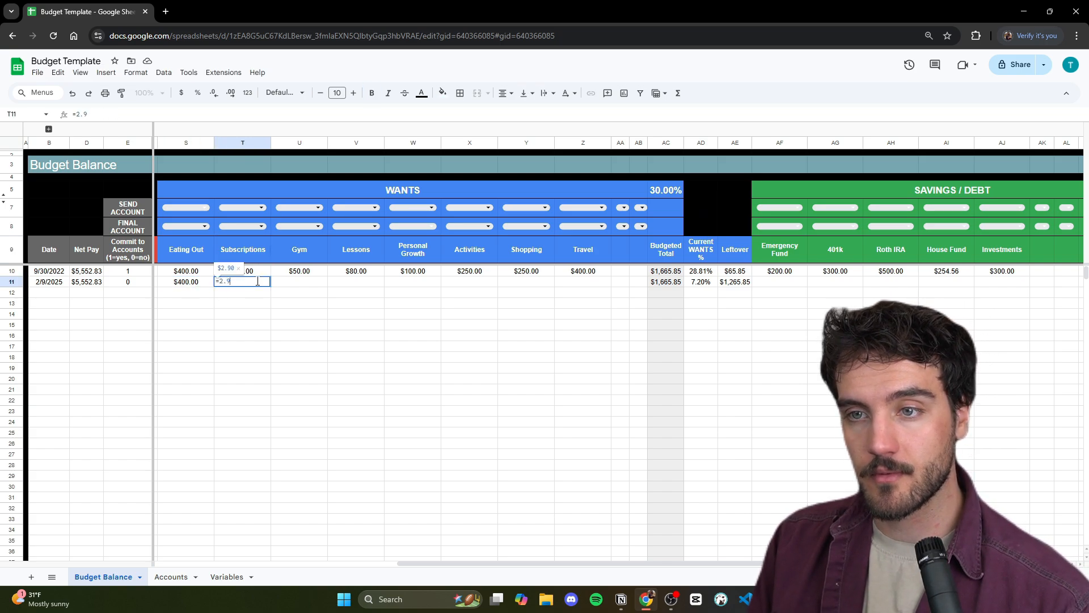
type("9+")
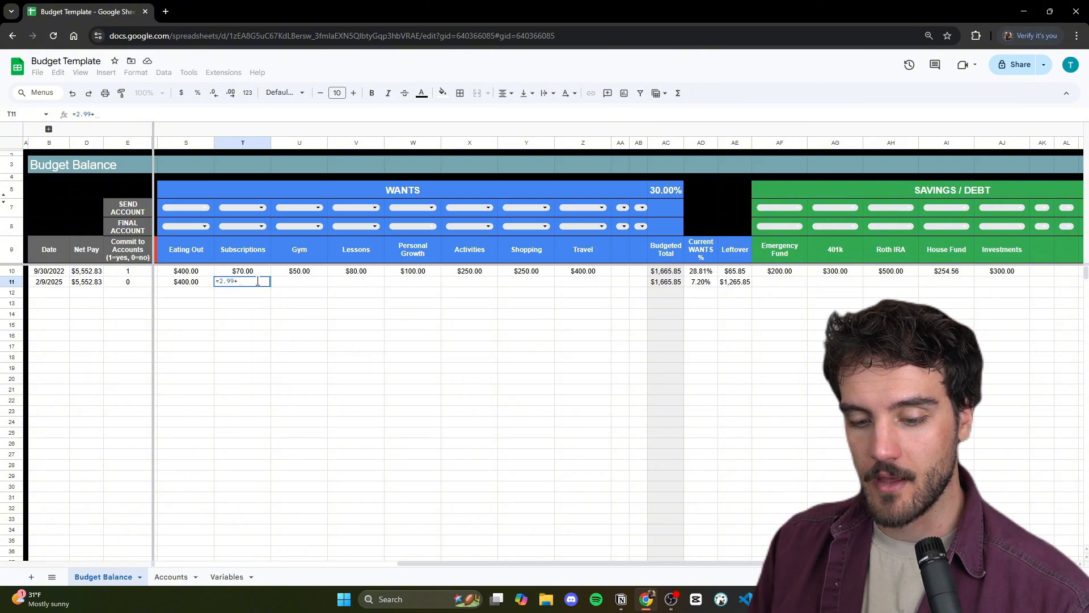
type("14")
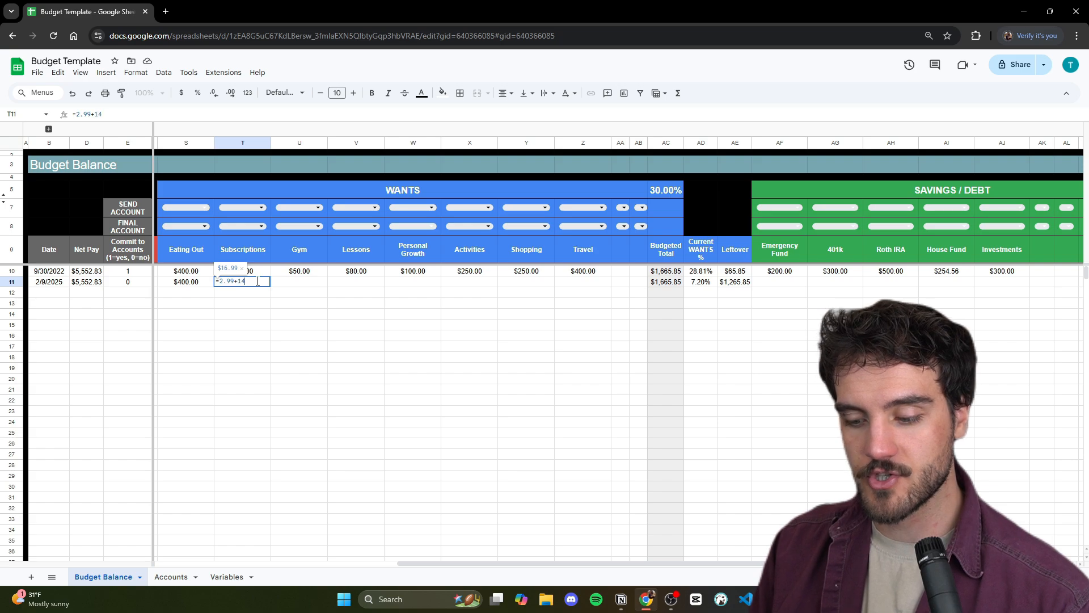
type("+")
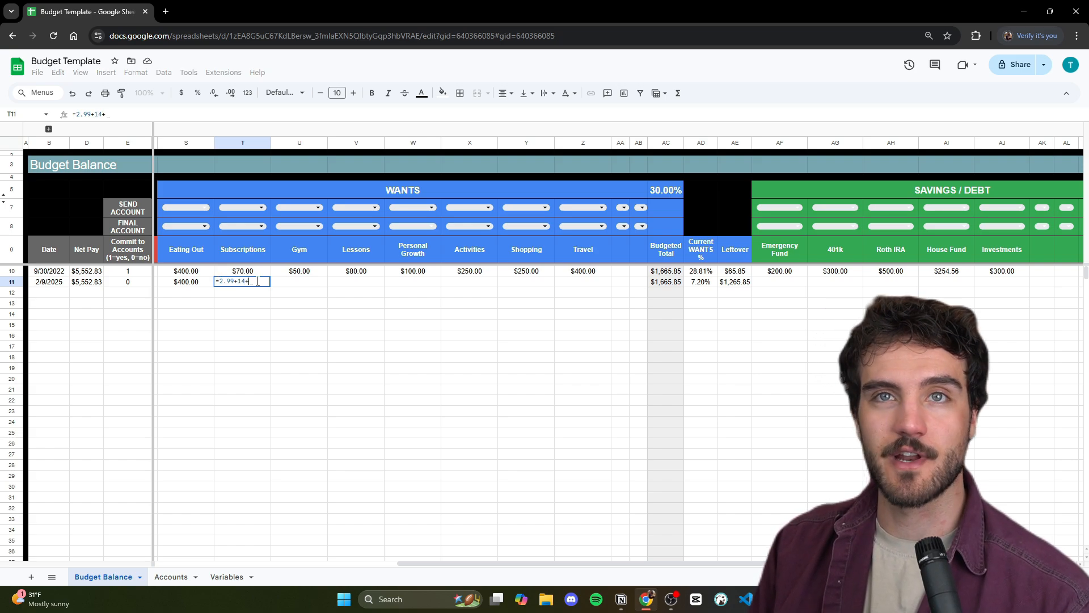
type("+")
key("BackSpace")
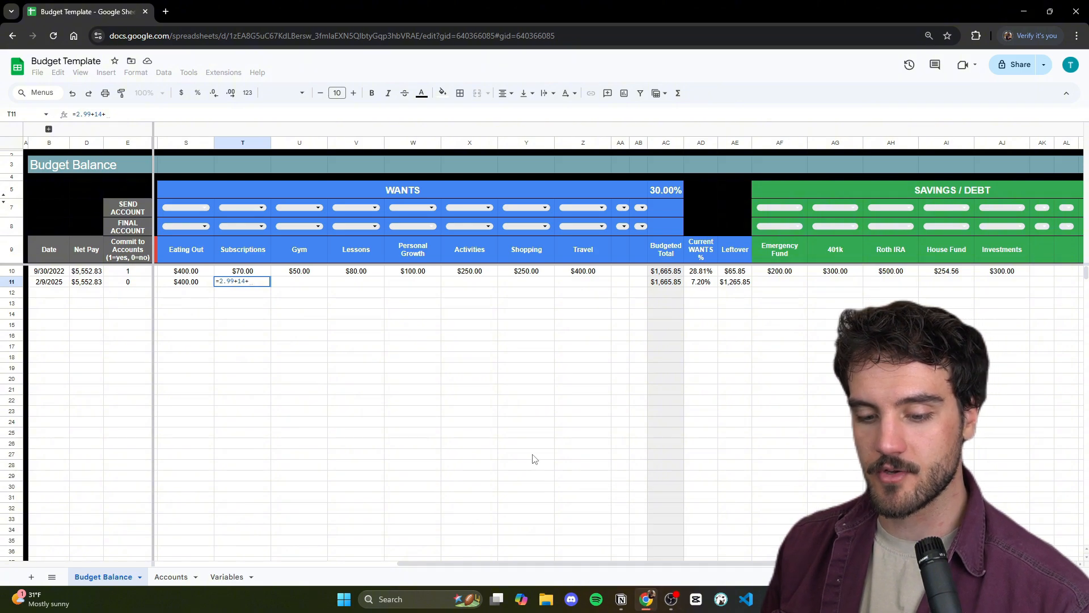
type("140")
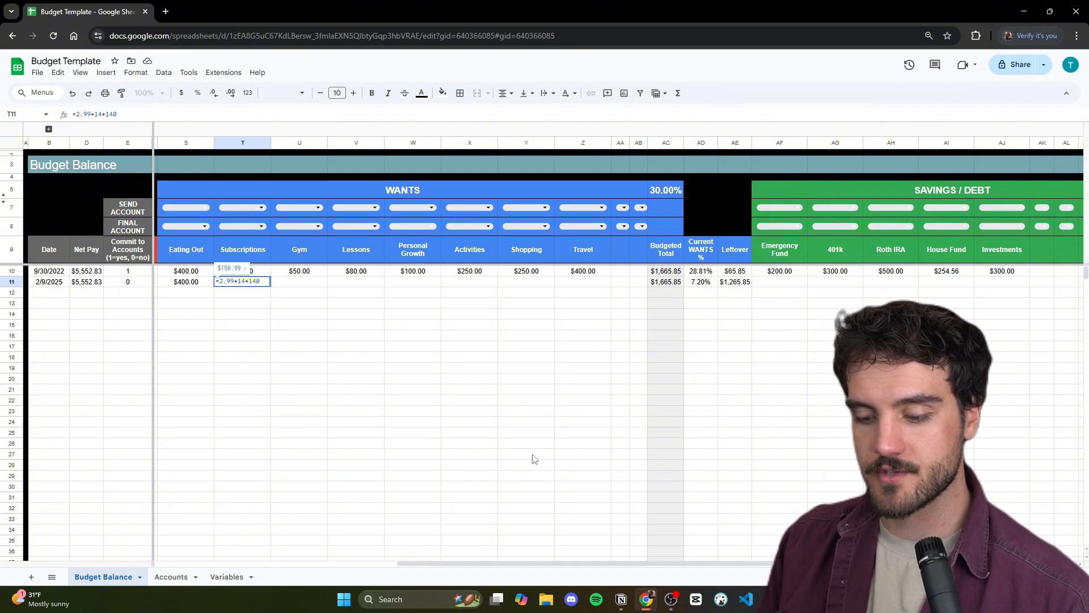
type("/12")
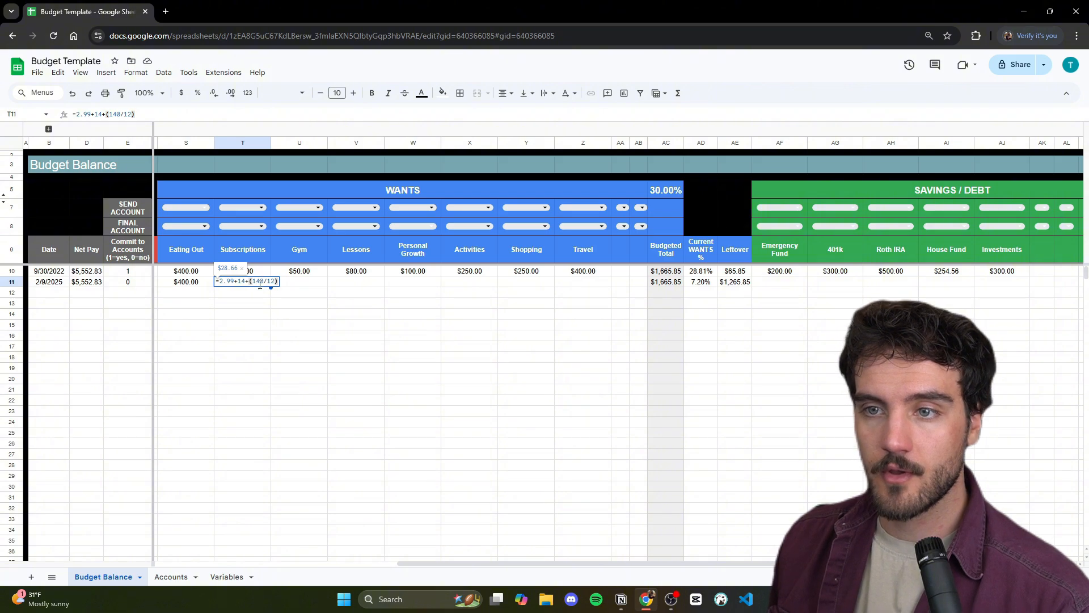
left_click(250, 294)
- Add 15 to the end of the 2/9/2025 Subscriptions formula
left_click(252, 283)
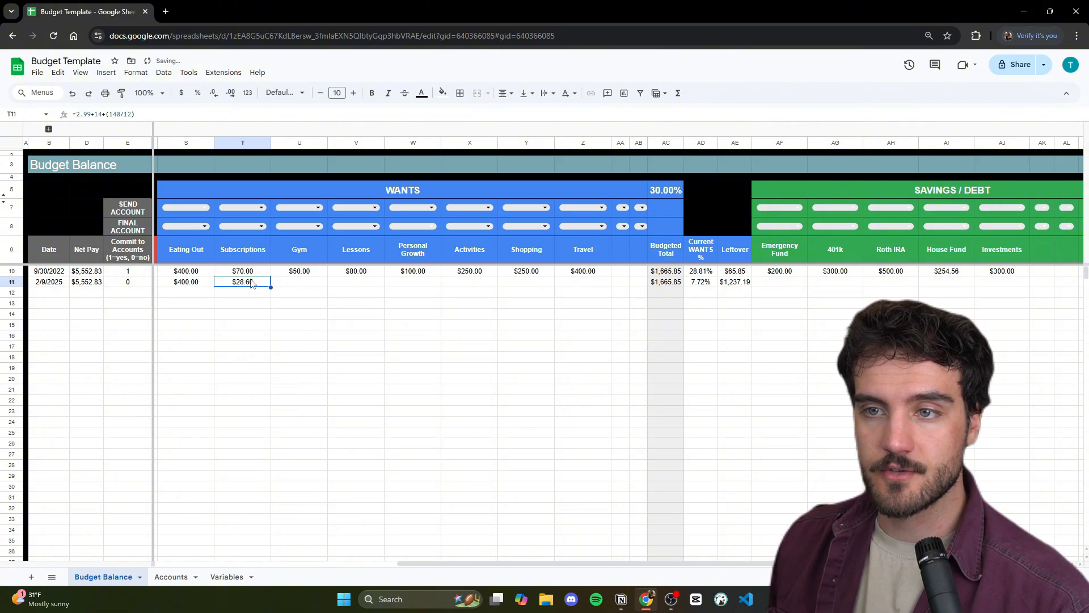
left_click(145, 116)
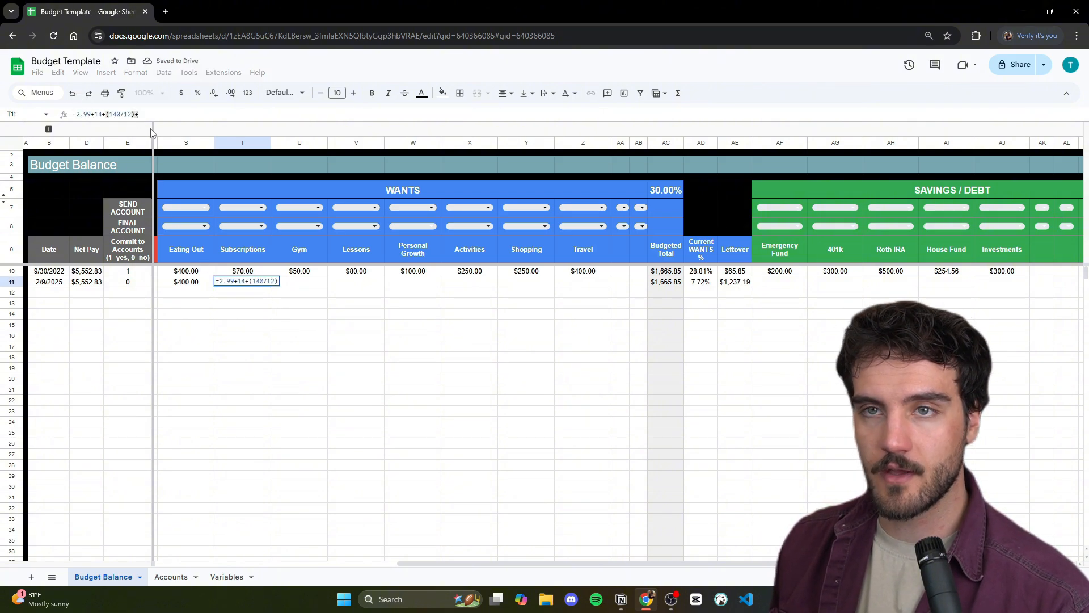
type("+15")
key("Return")
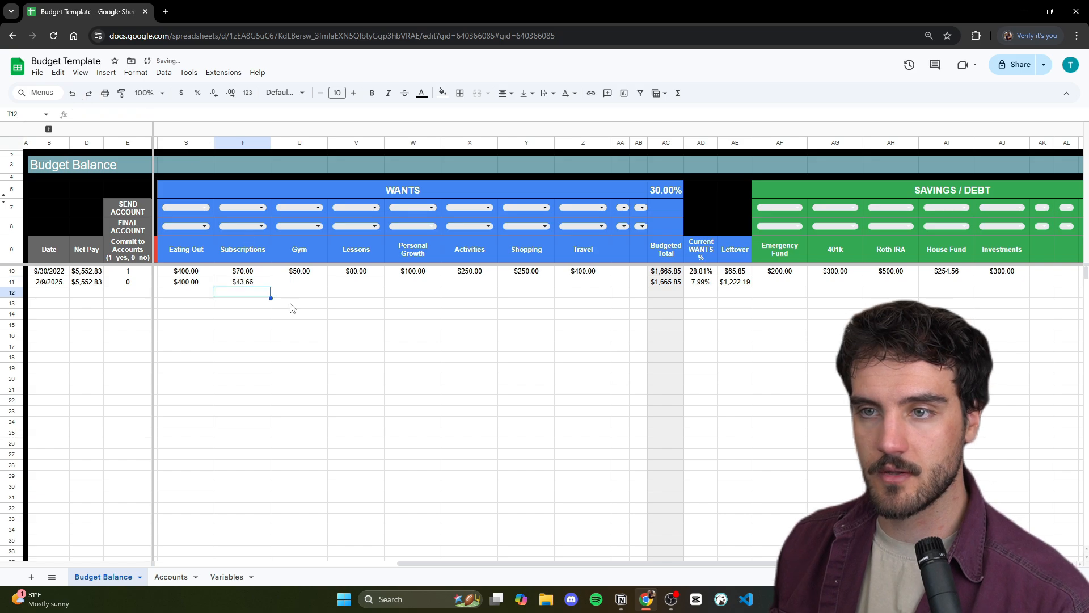
- Replace 2.99 with 3 in the 2/9/2025 Subscriptions formula
key("Up")
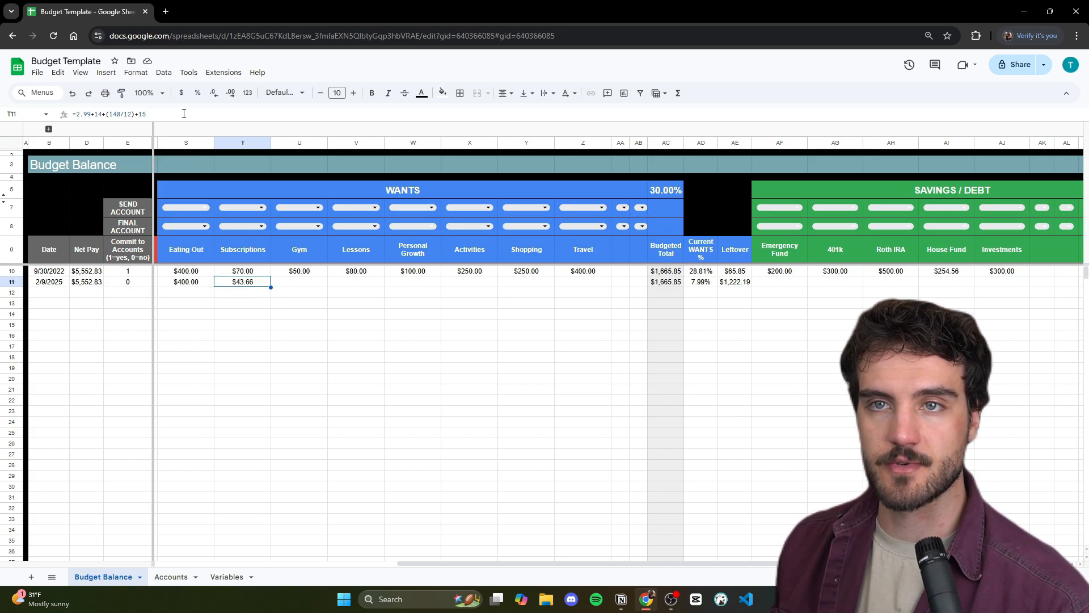
left_click_drag(92, 115, 76, 116)
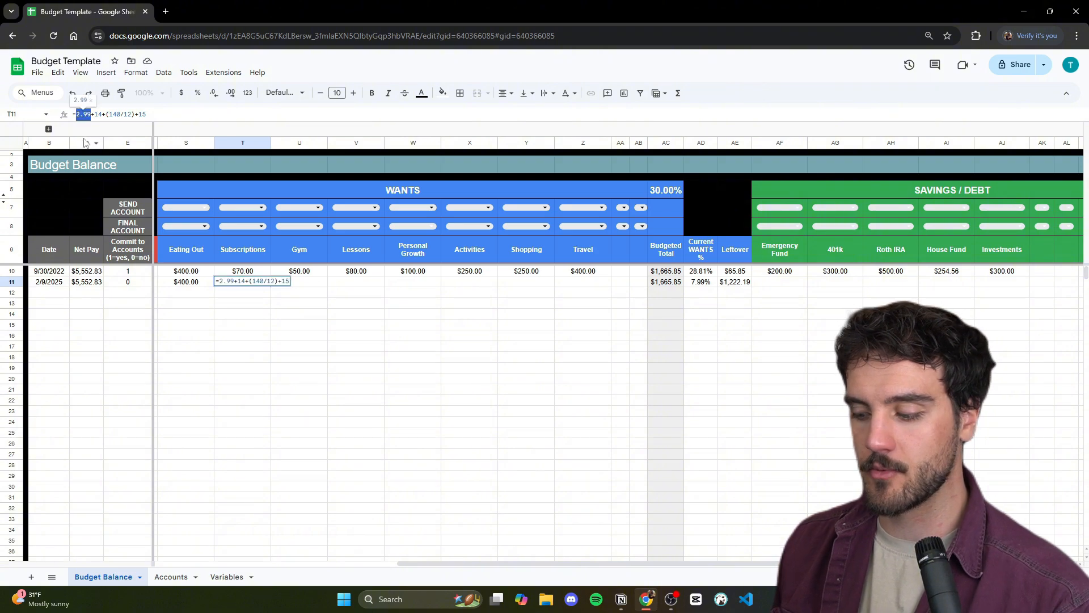
type("3")
key("Return")
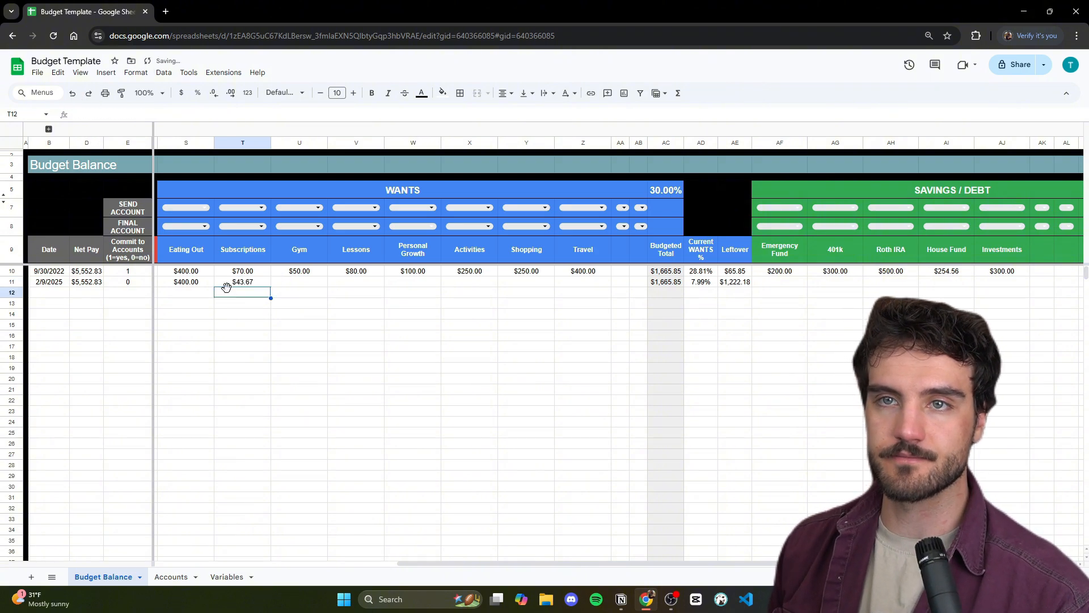
- Add 12 to the end of the 2/9/2025 Subscriptions formula, making it =3+14+(140/12)+15+12
left_click(226, 282)
left_click(171, 112)
type("+14+(140/")
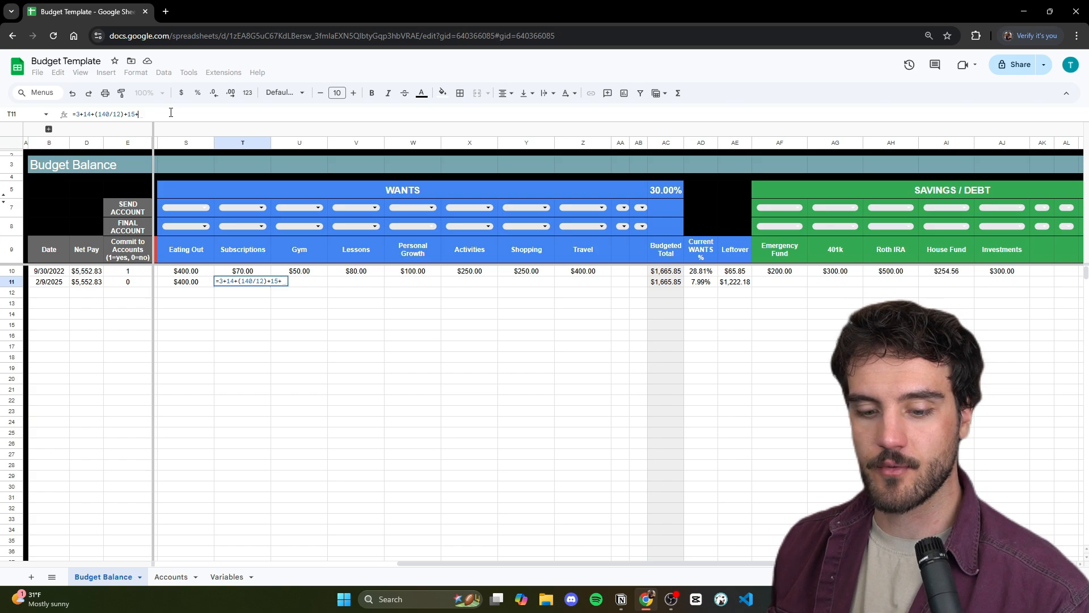
type("12")
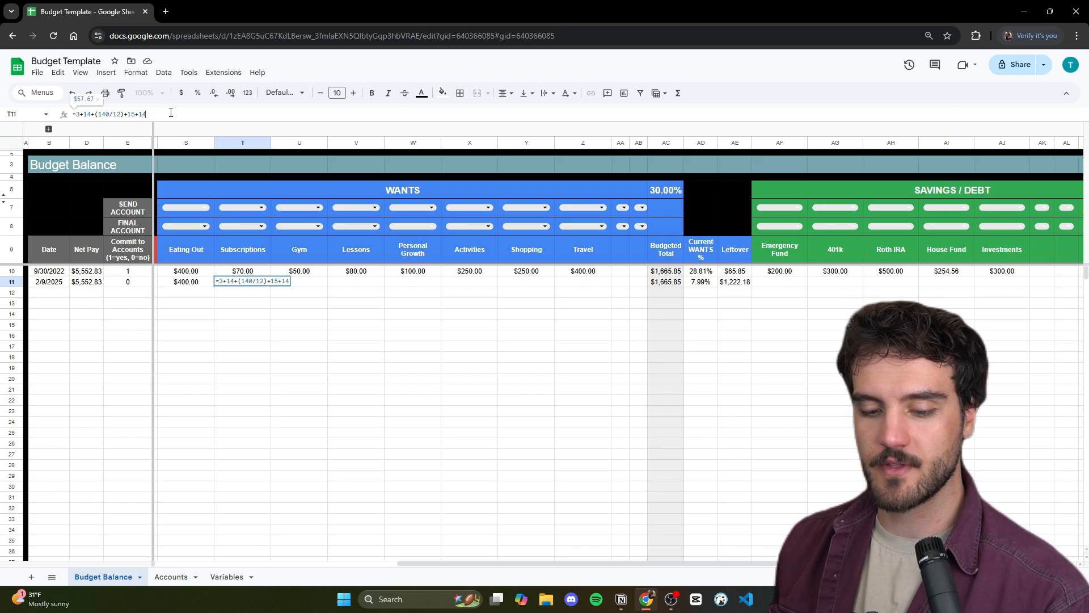
key("Return")
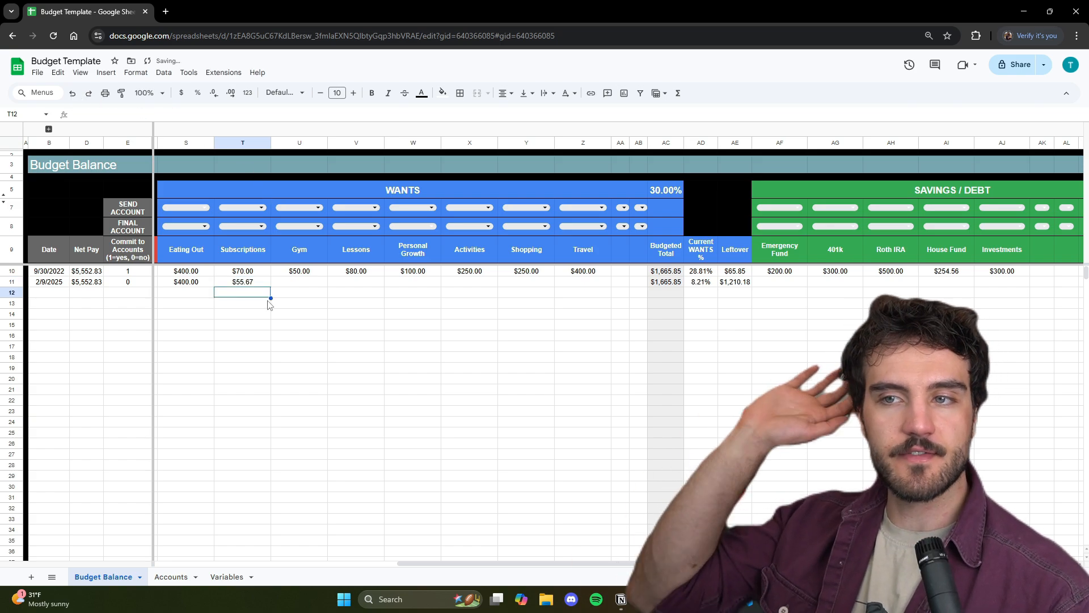
left_click(259, 280)
left_click(313, 286)
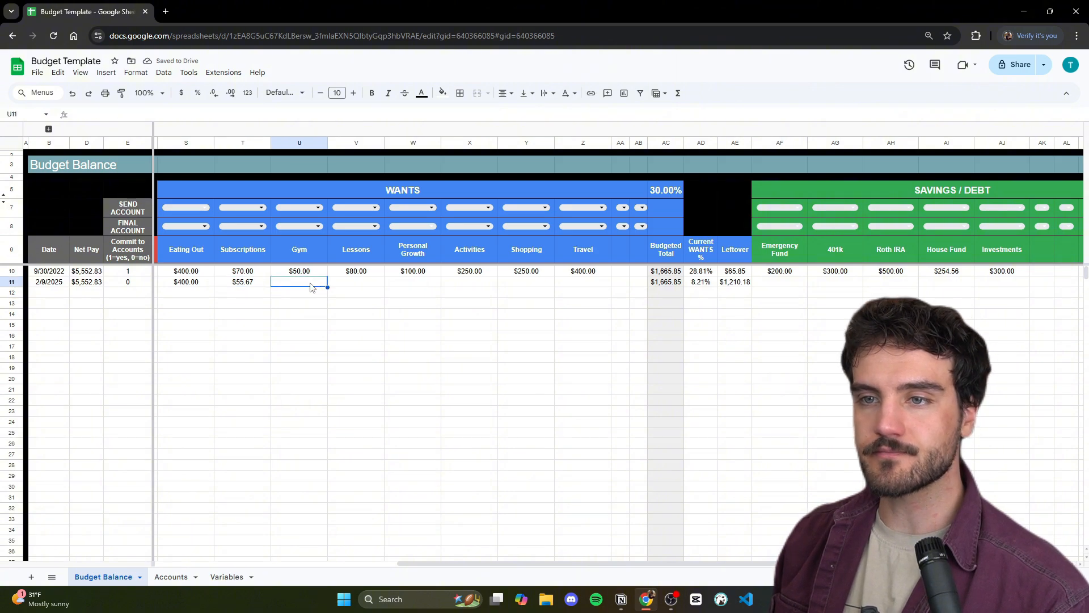
left_click(256, 283)
right_click(258, 282)
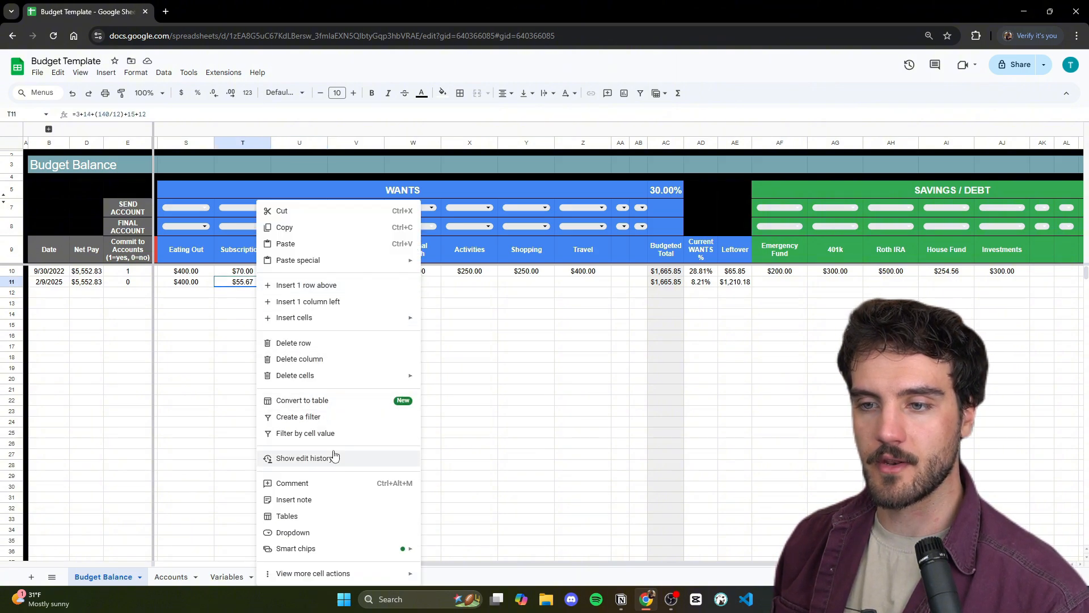
left_click(321, 484)
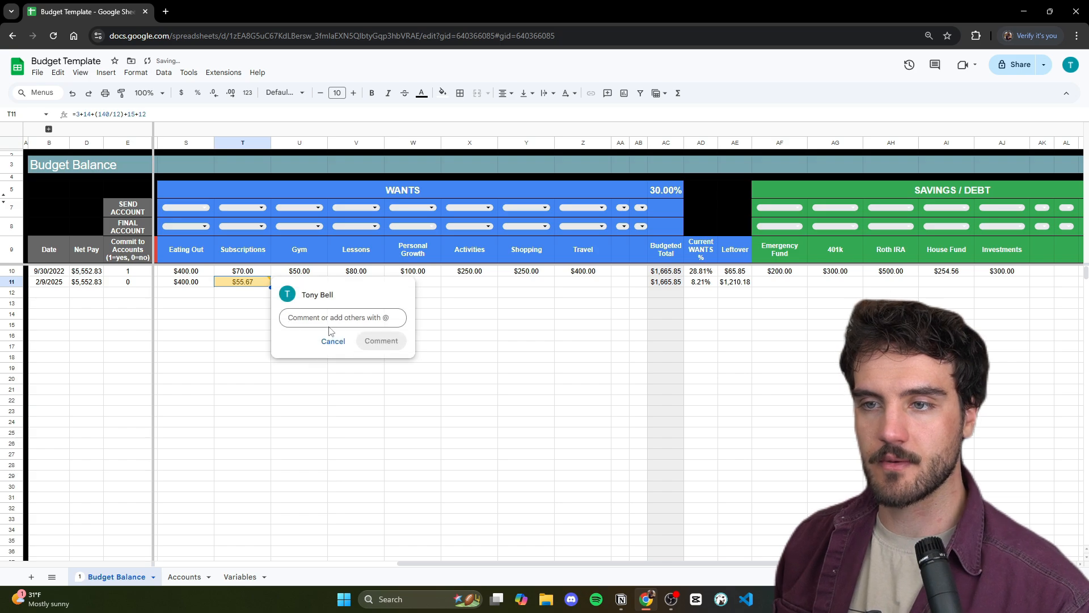
type("iClou")
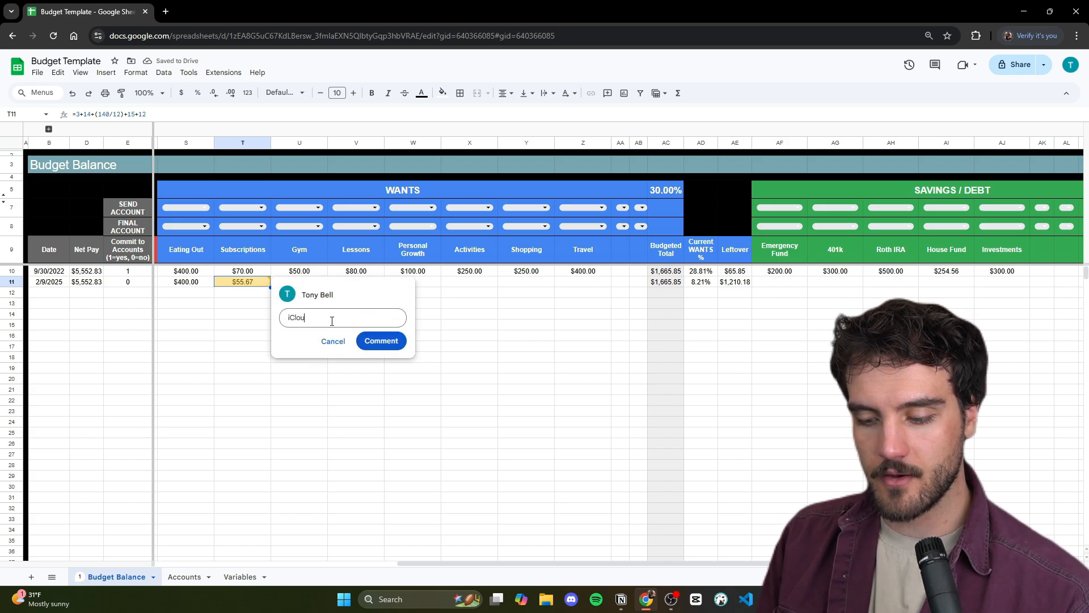
type("d + Crunchy")
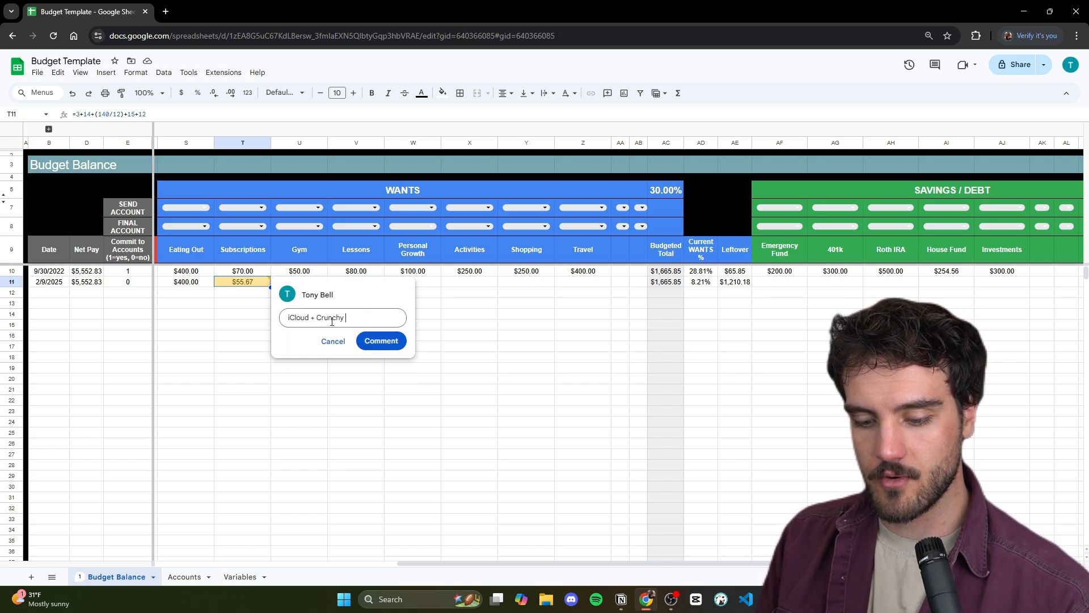
type(" Roll + Youtube ")
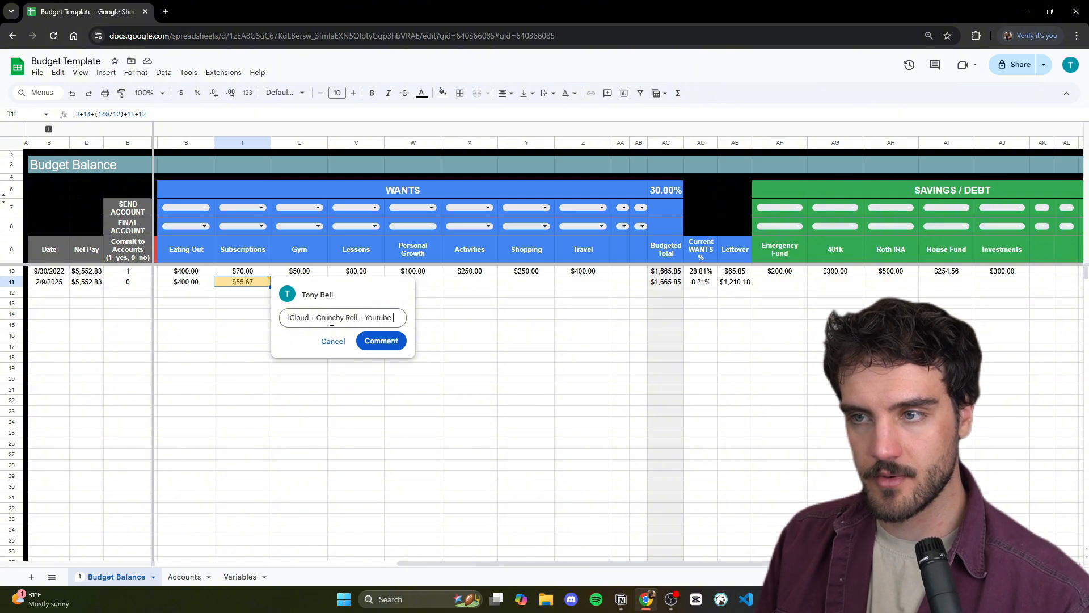
type("Premium")
- Add the note "iCloud + Crunchy Role + YT Premium + Canva + Spotify" to the 2/9/2025 Subscriptions cell and check it against the formula
right_click(256, 282)
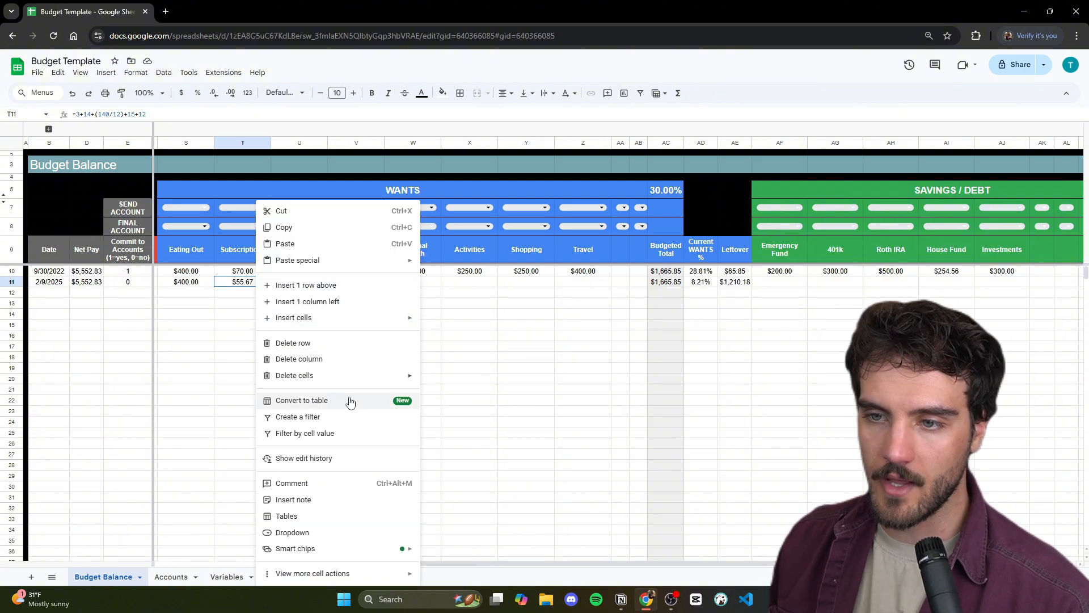
left_click(307, 500)
type("iCloud + Crunchy Role + YT Premium + Canva + Spotify")
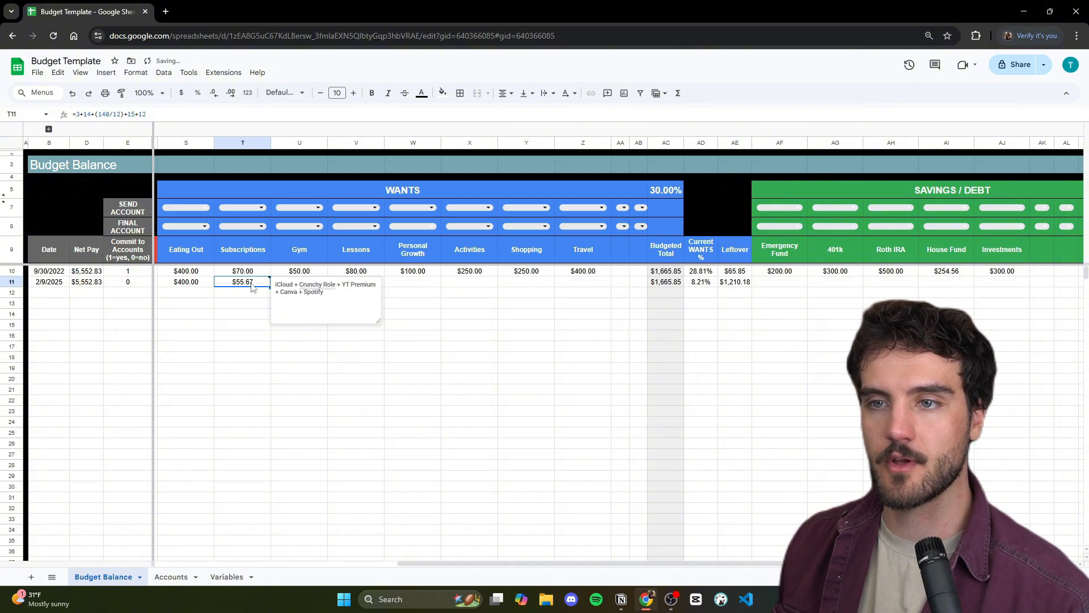
left_click_drag(151, 115, 61, 112)
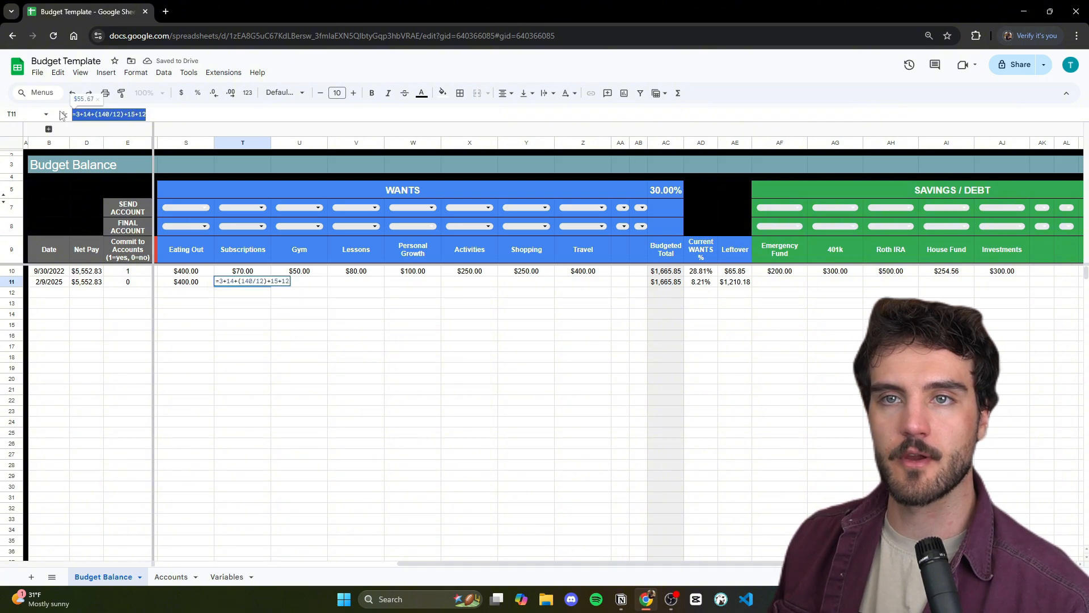
key("Escape")
left_click(289, 336)
- Enter 102 for Gym and the formula =20*4 for Lessons in the 2/9/2025 row
left_click(310, 279)
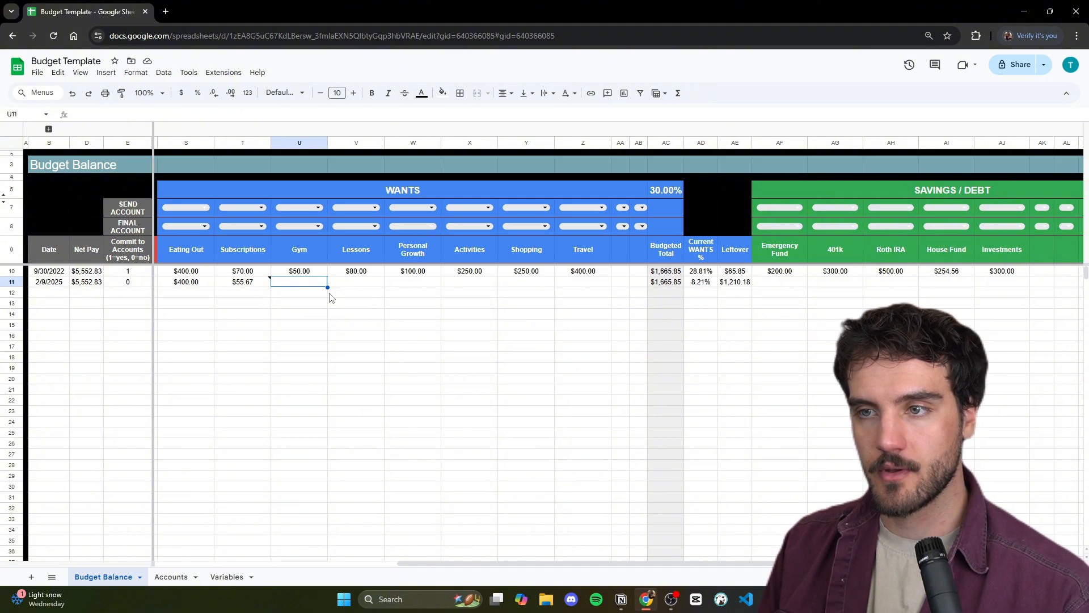
type("102")
key("Return")
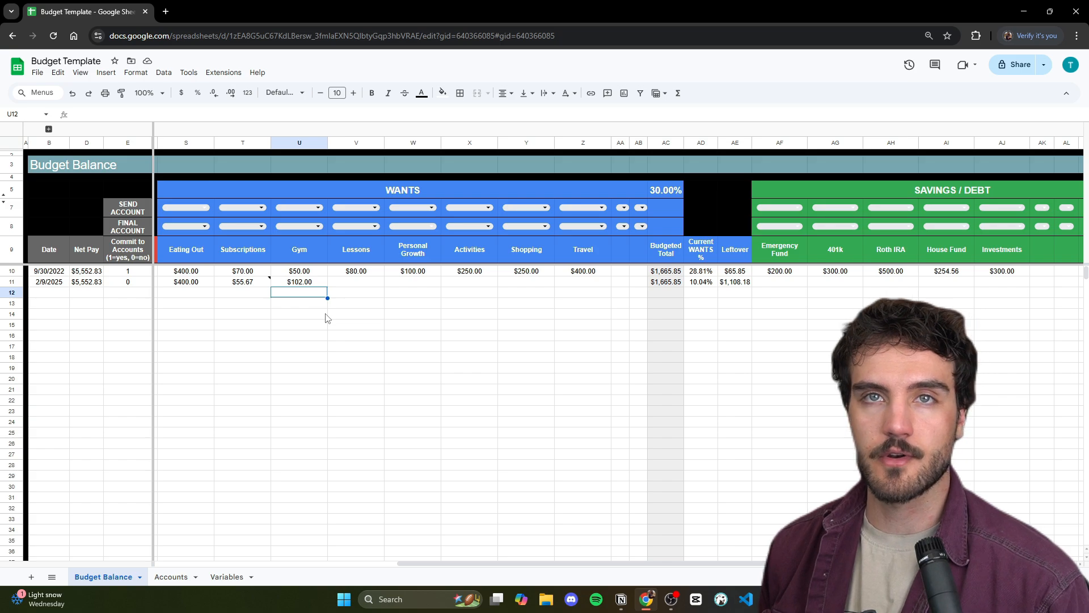
left_click(358, 283)
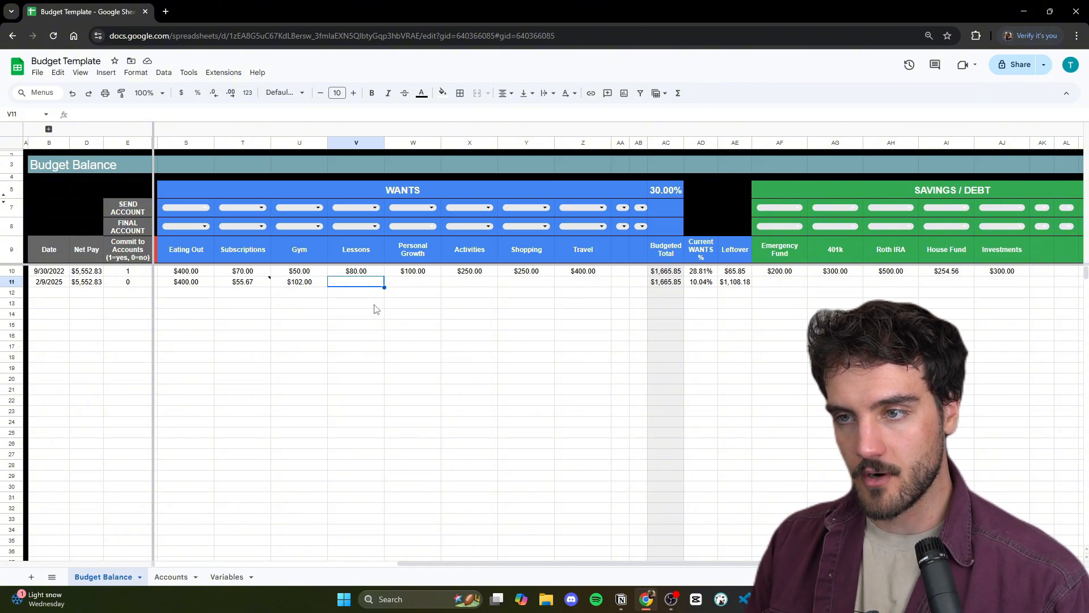
type("=20")
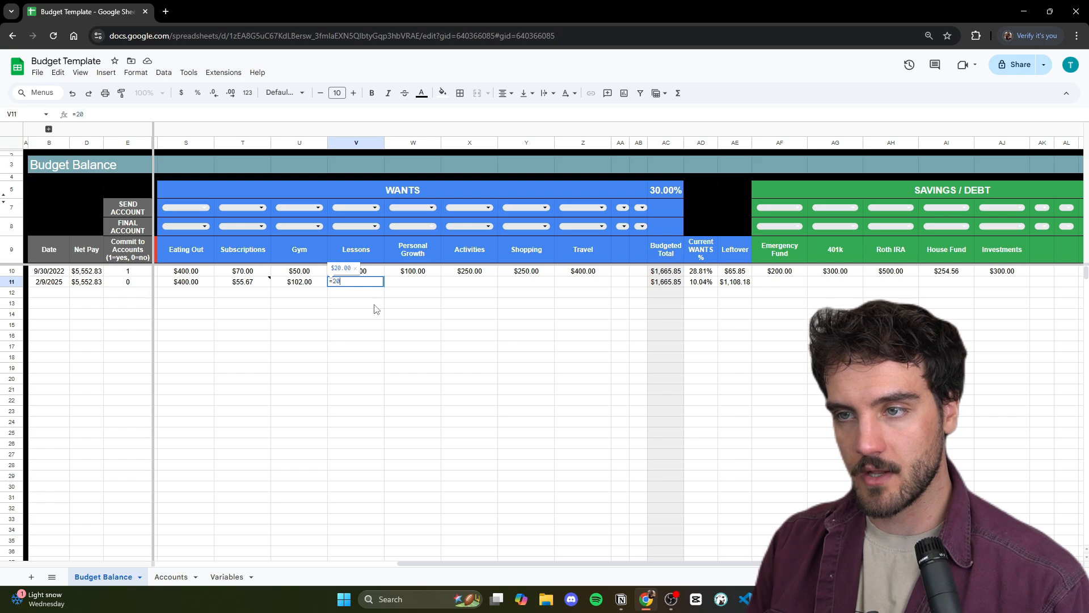
type("*4")
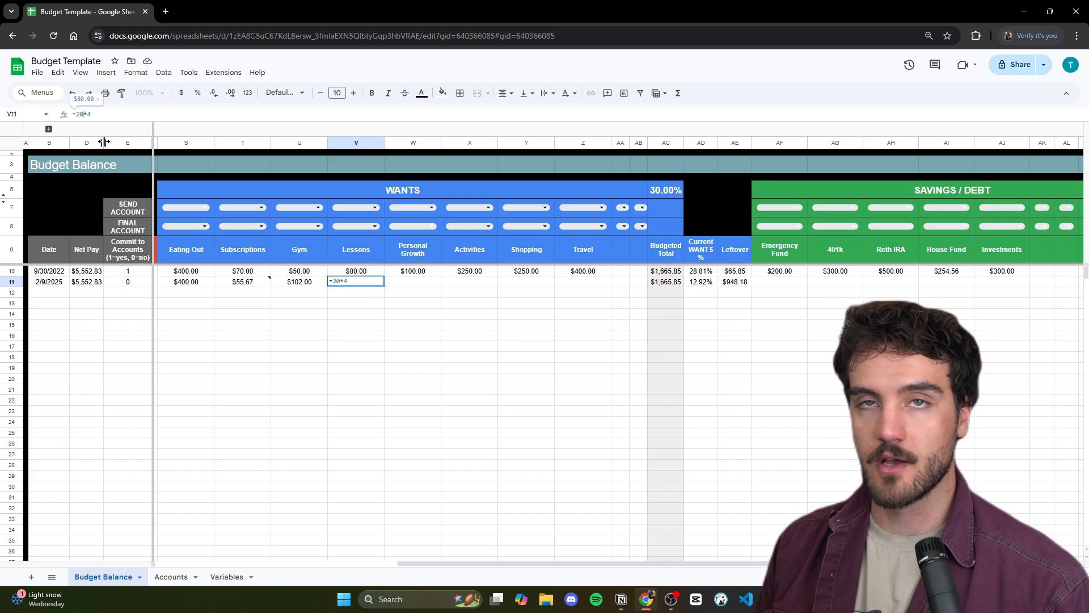
key("Return")
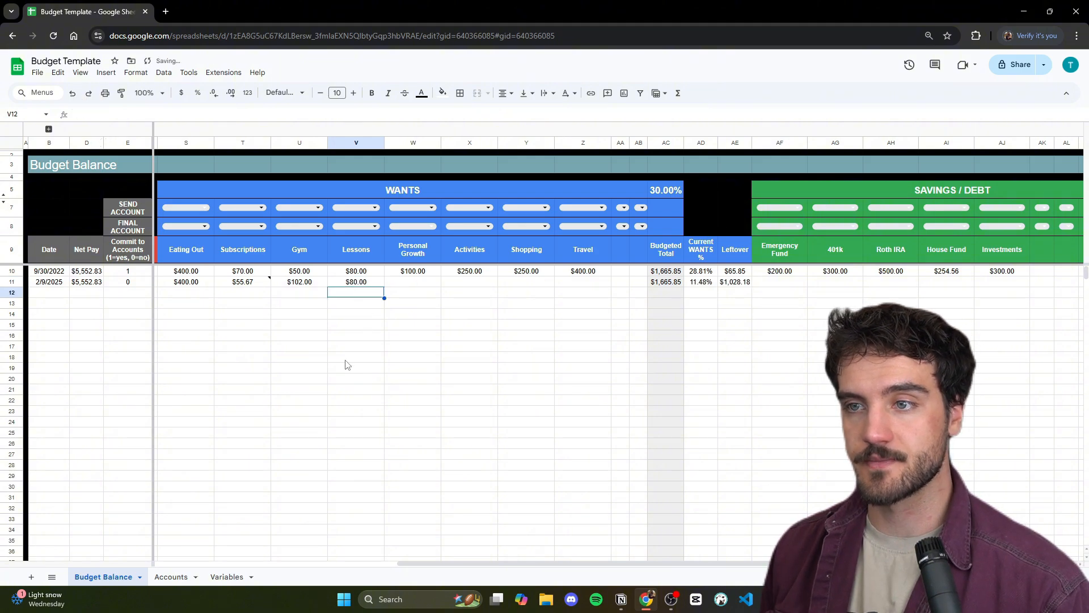
- Enter 100 for Personal Growth and 250 for Activities in the 2/9/2025 row
left_click(418, 286)
type("100")
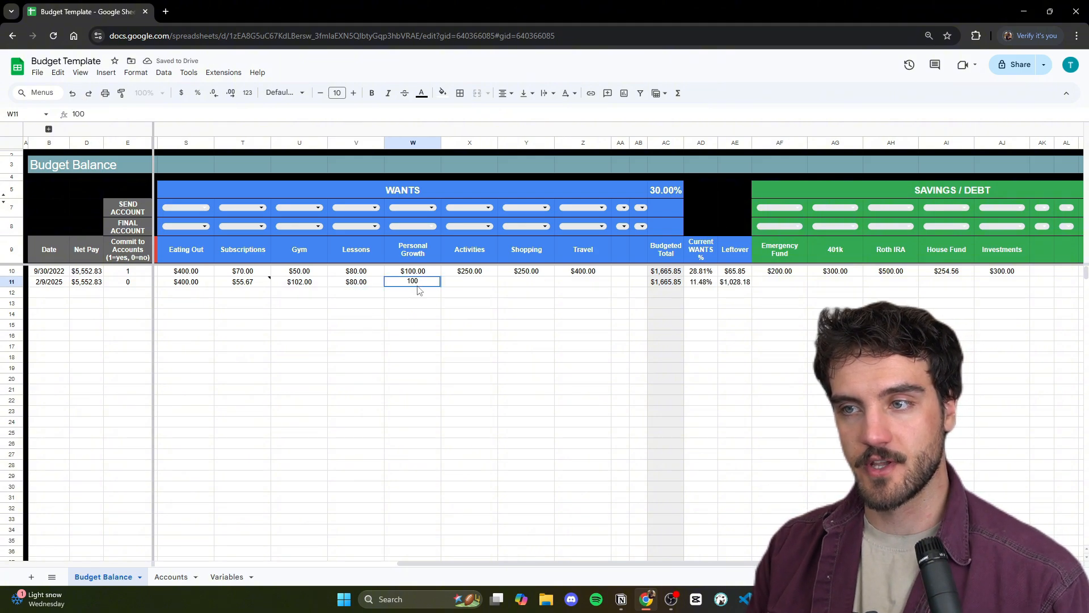
key("Return")
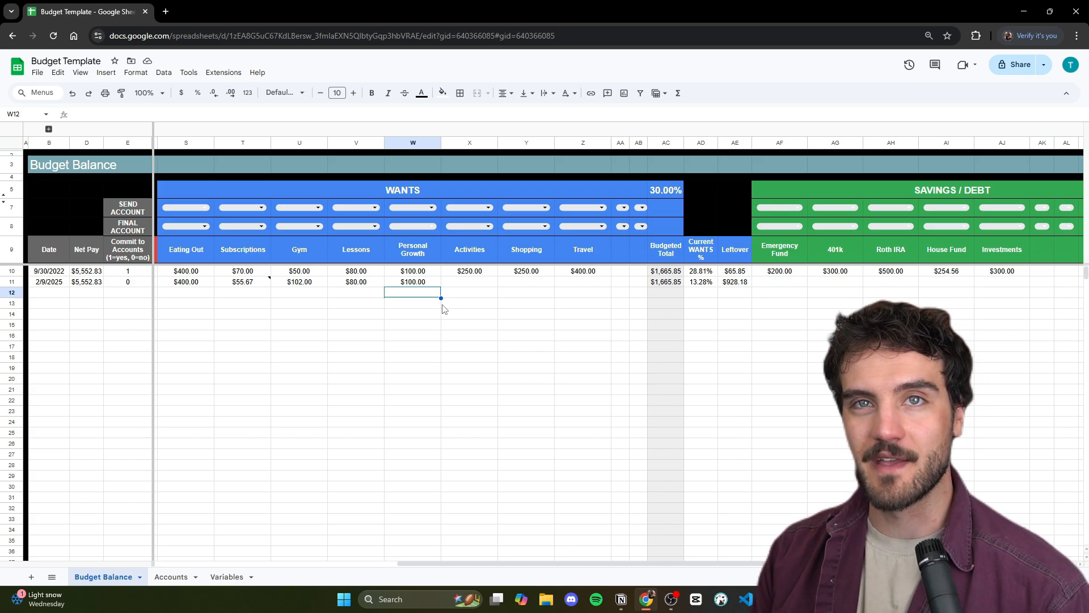
left_click(475, 285)
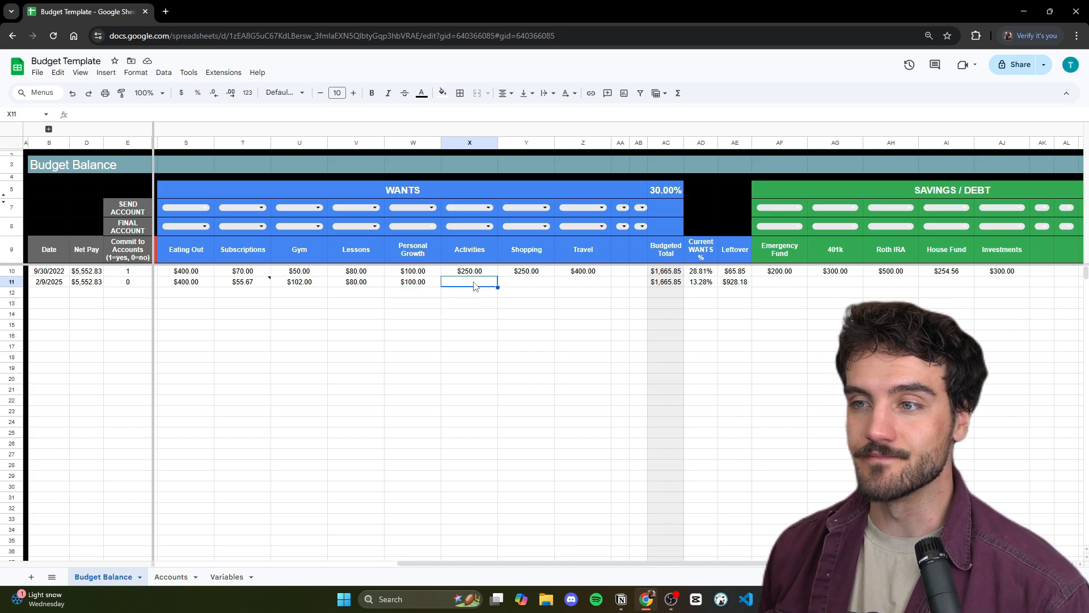
type("250")
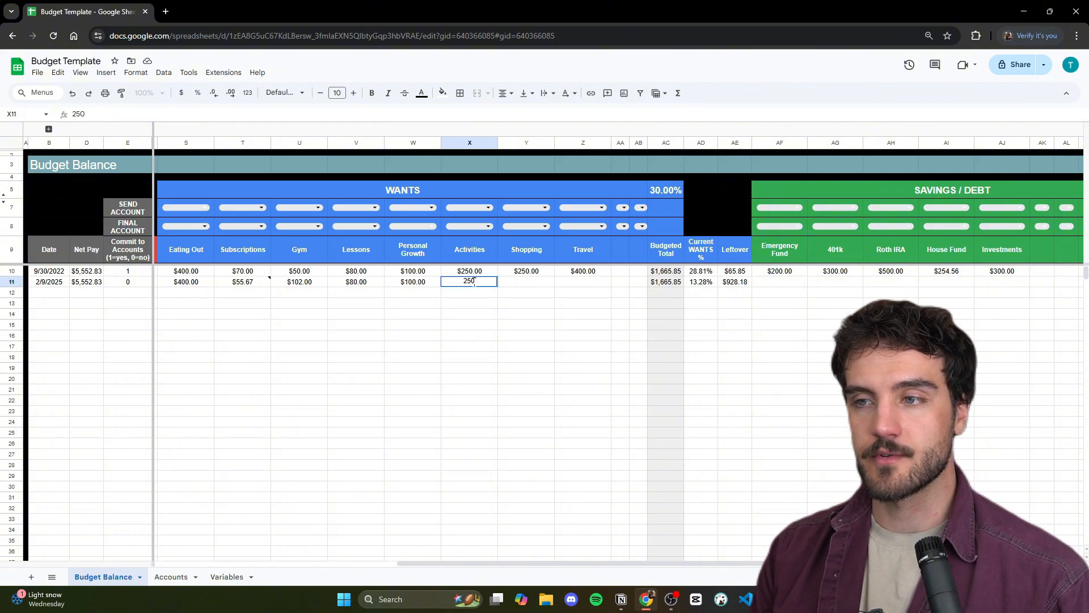
key("Tab")
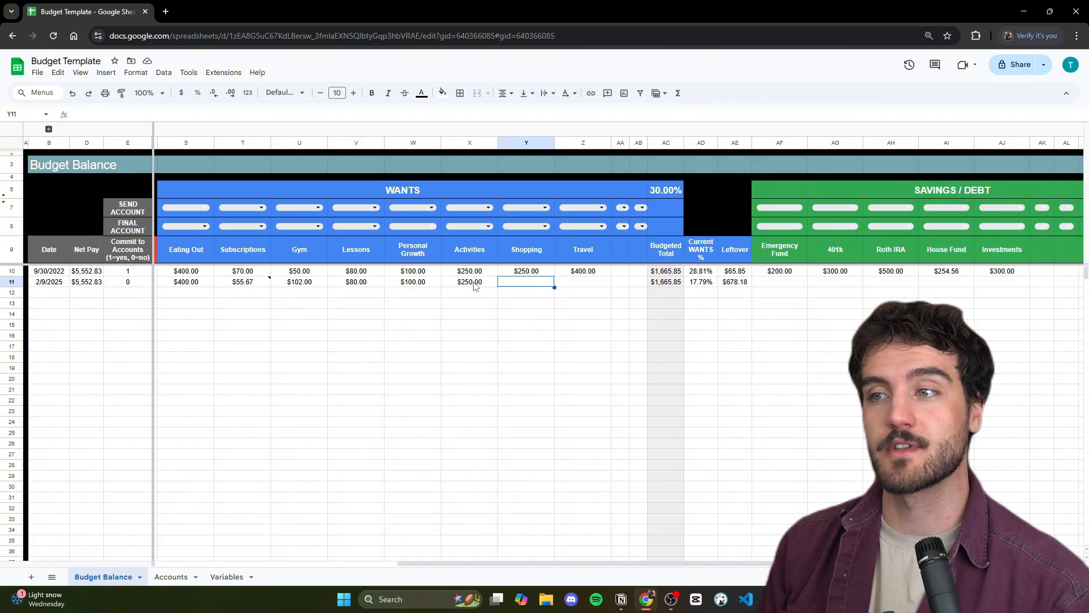
- Enter 250 for Shopping and 400 for Travel in the 2/9/2025 row
type("250")
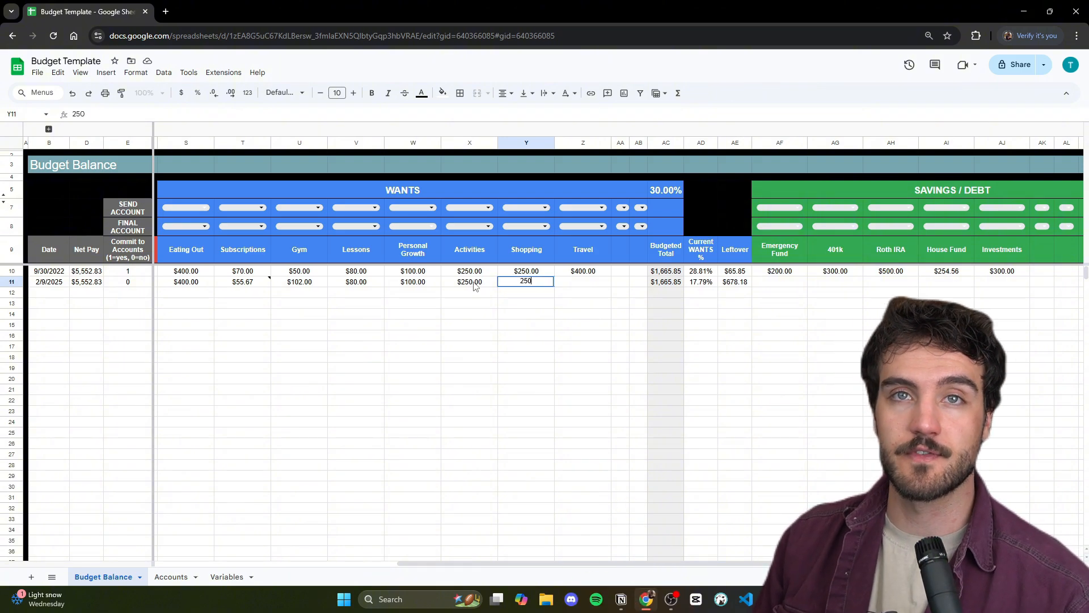
key("Return")
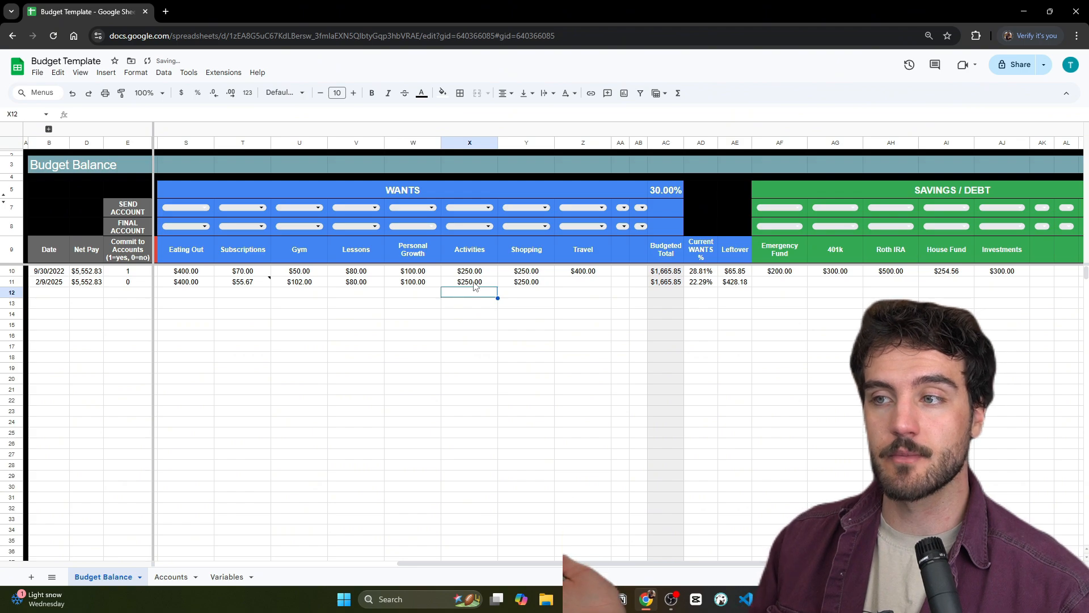
left_click(596, 288)
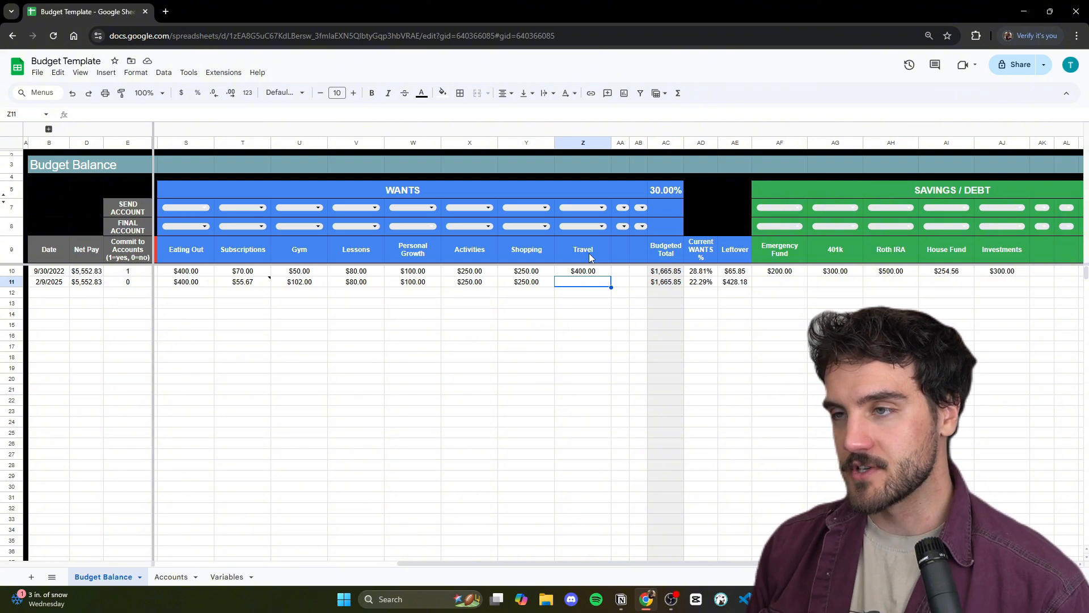
type("4000")
key("Return")
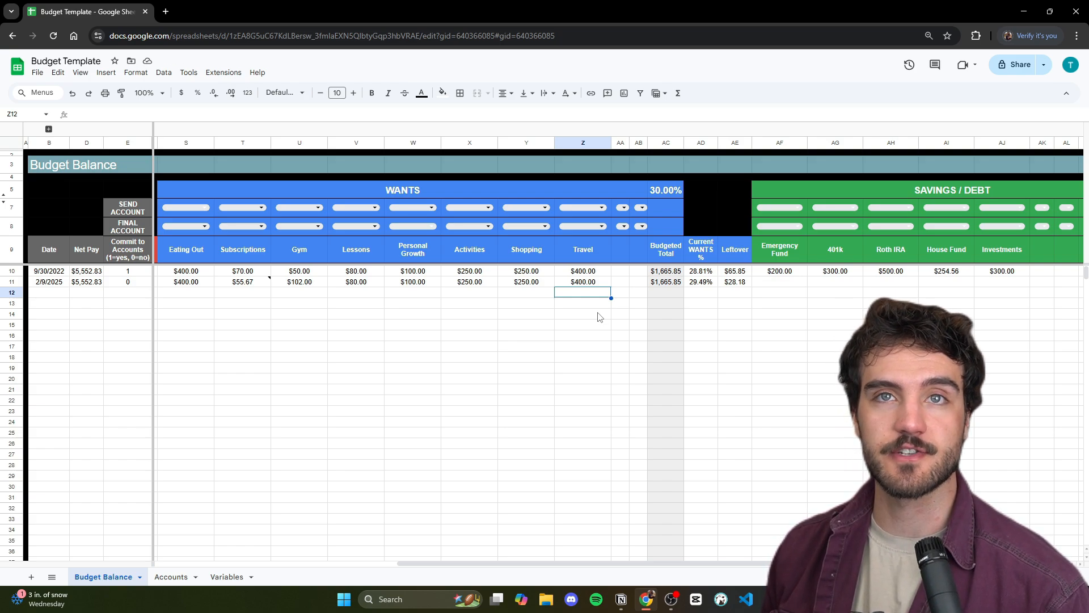
- Inspect the formulas behind the WANTS Budgeted Total and Current WANTS % in the 2/9/2025 row
scroll(489, 287, "right", 3)
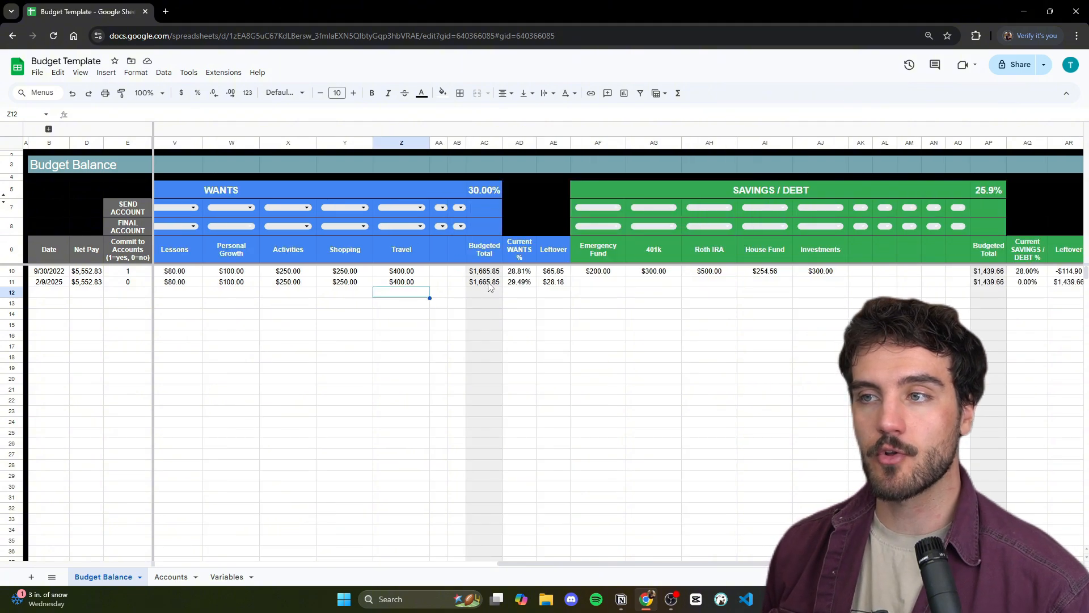
left_click(489, 286)
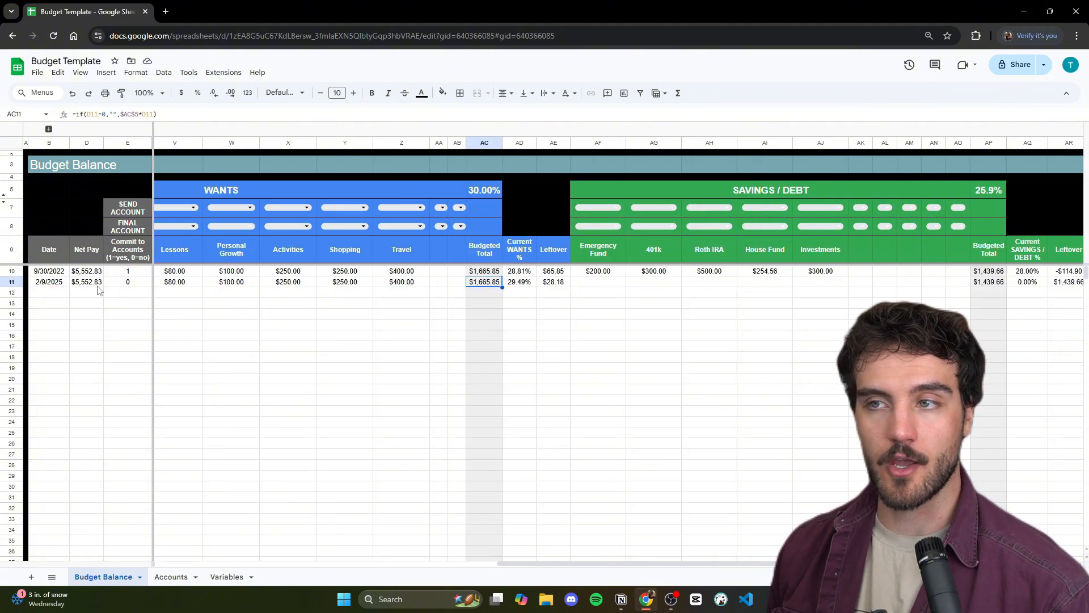
left_click(498, 112)
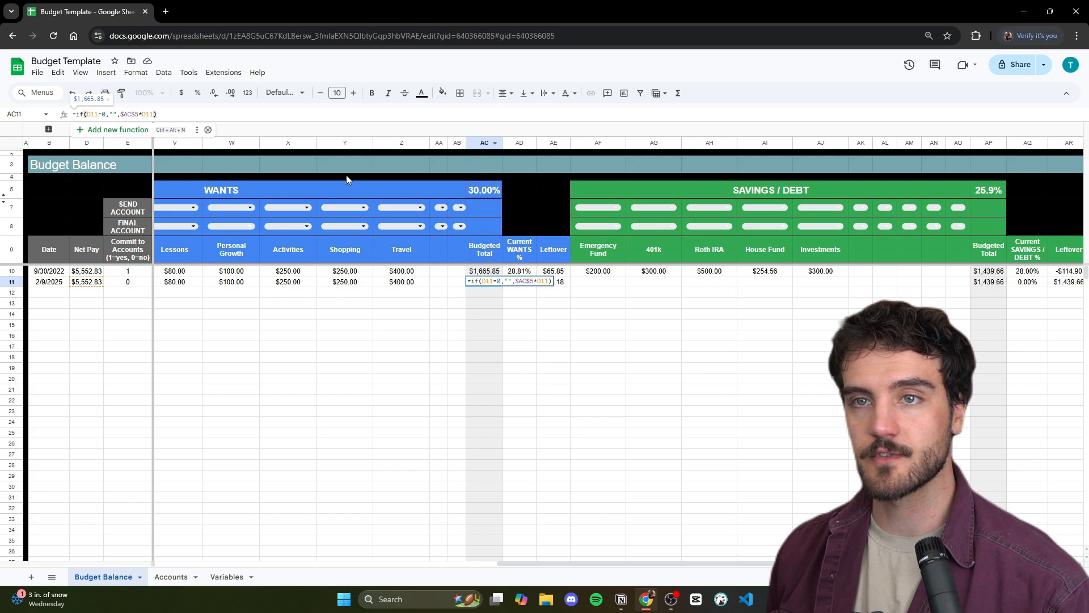
key("Escape")
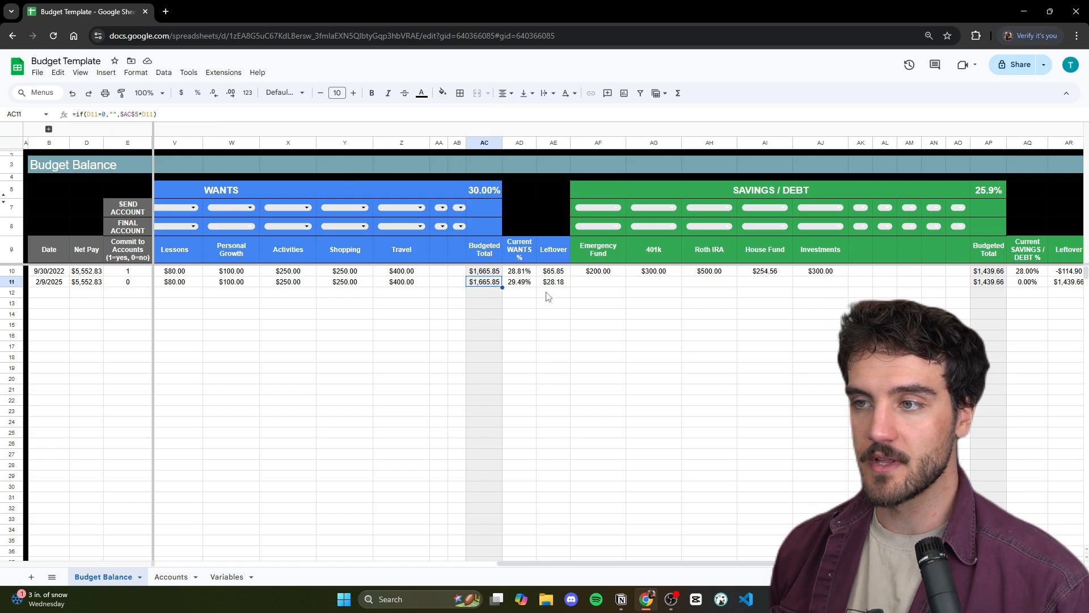
left_click(514, 283)
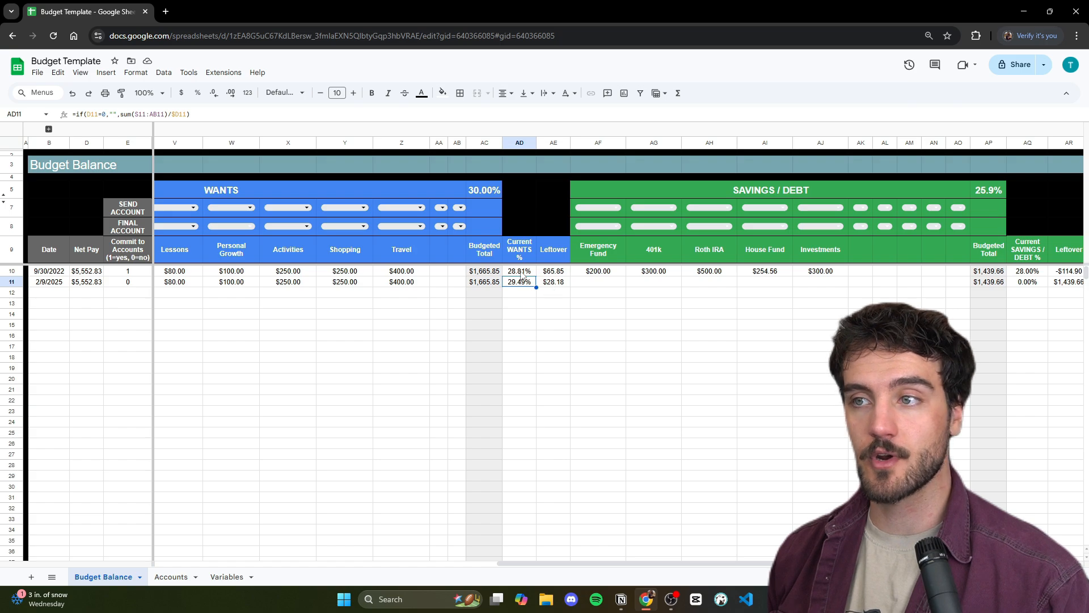
- Paste the 2/9/2025 Current WANTS % of 29.49% as a plain value into the WANTS budget percentage
right_click(483, 195)
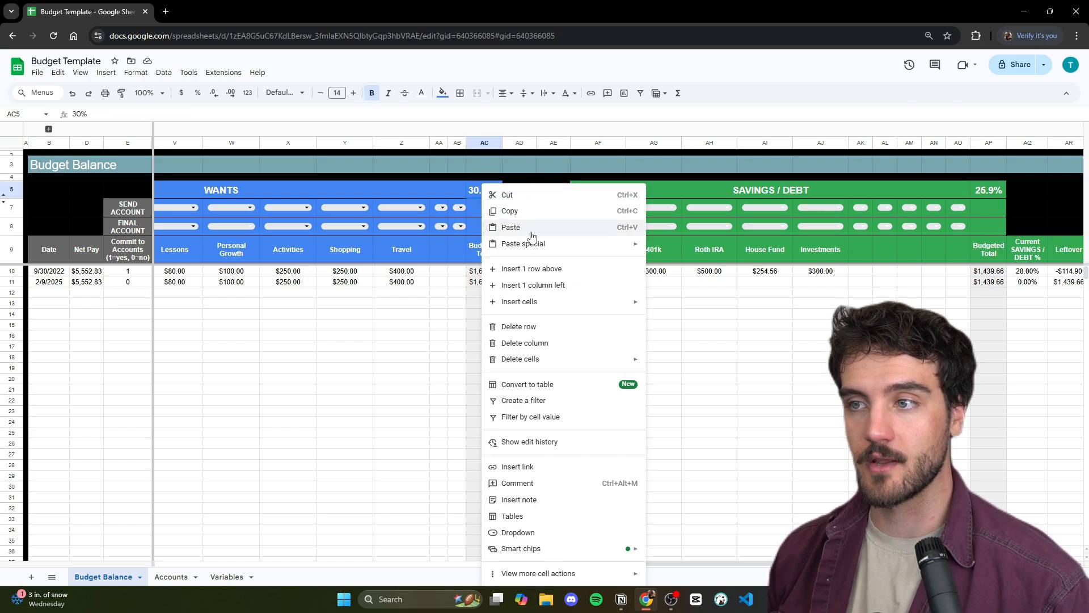
mouse_move(520, 241)
left_click(707, 246)
left_click(499, 339)
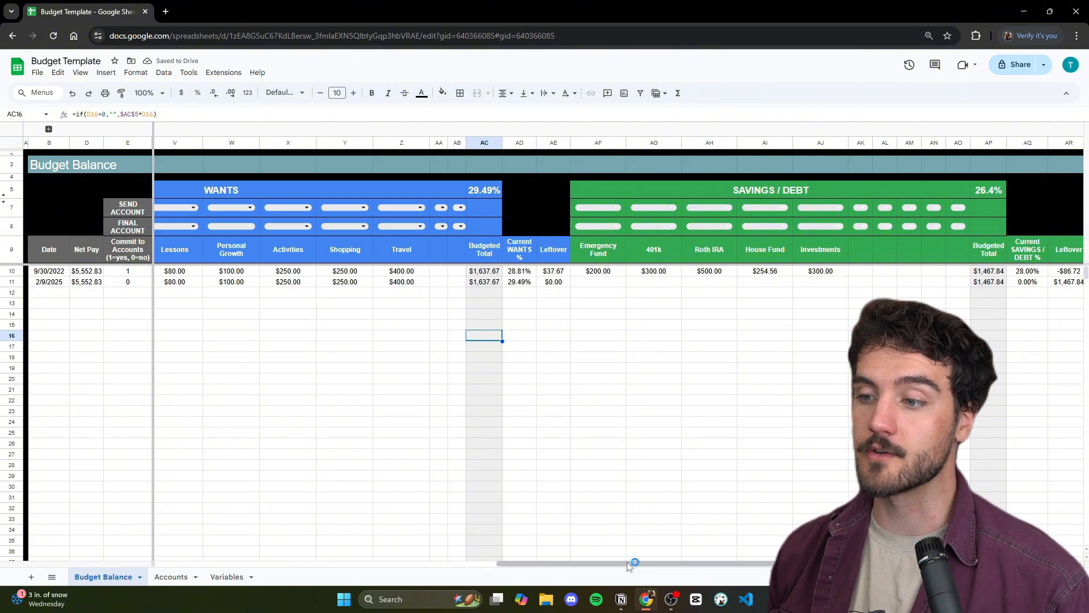
- Enter 200 for Emergency Fund and 300 for 401k in the 2/9/2025 row
left_click_drag(628, 562, 652, 560)
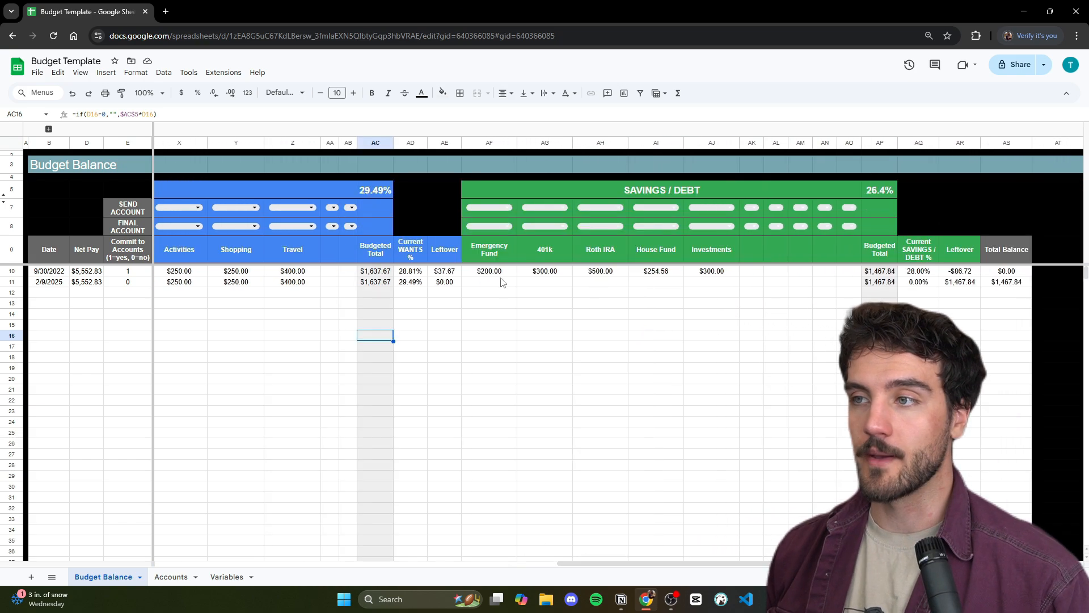
left_click(494, 281)
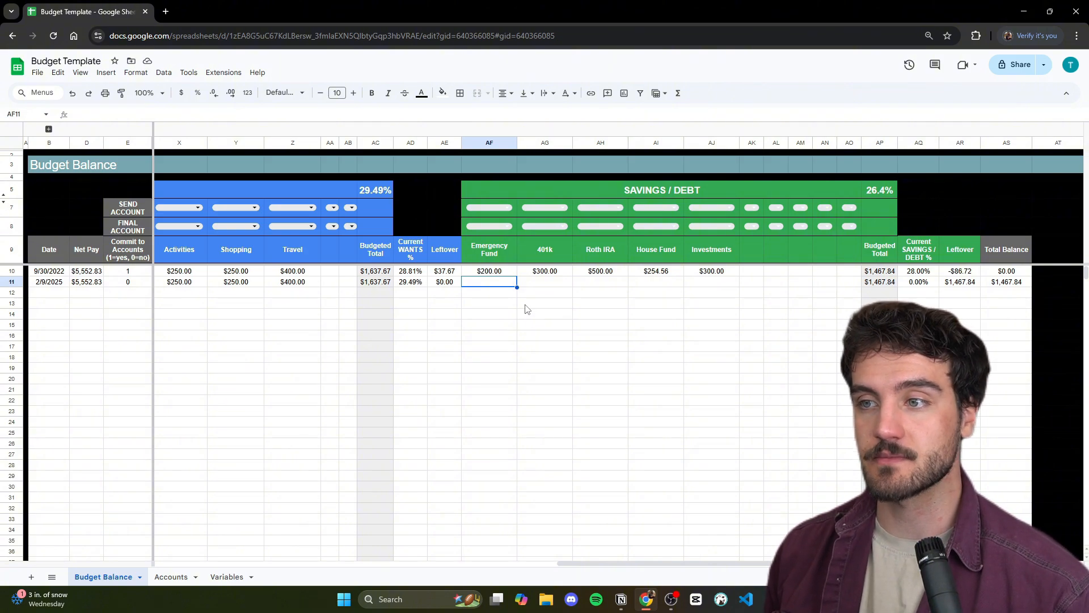
type("200")
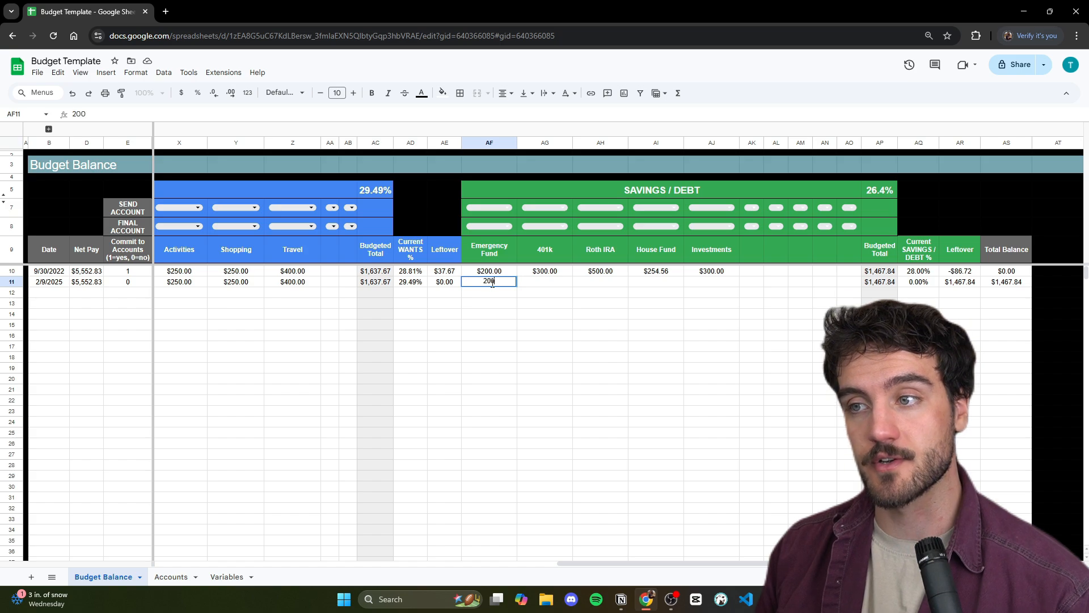
key("Return")
left_click(537, 286)
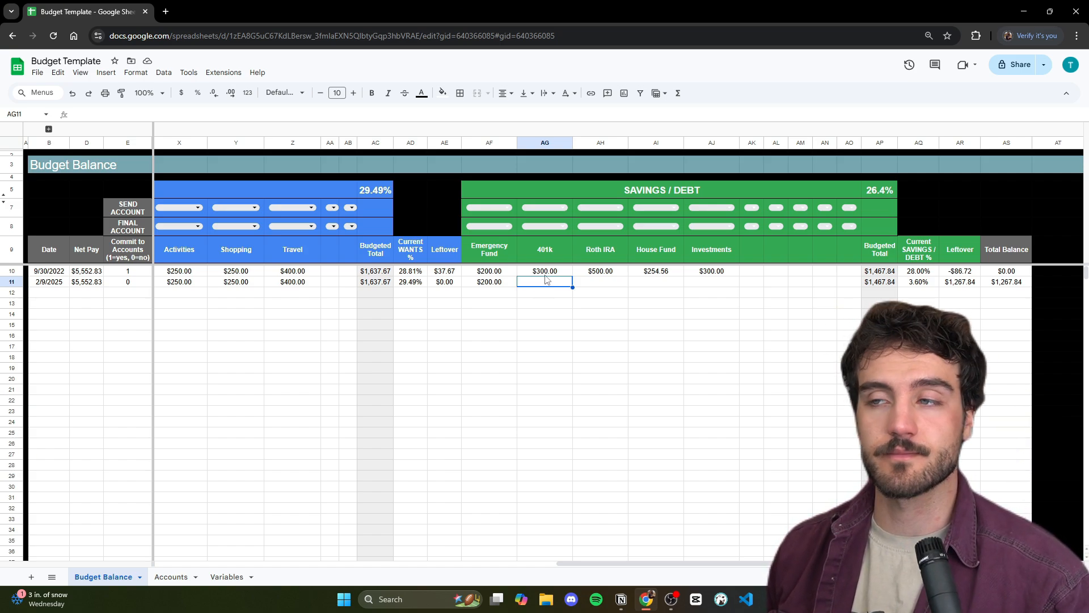
left_click(553, 293)
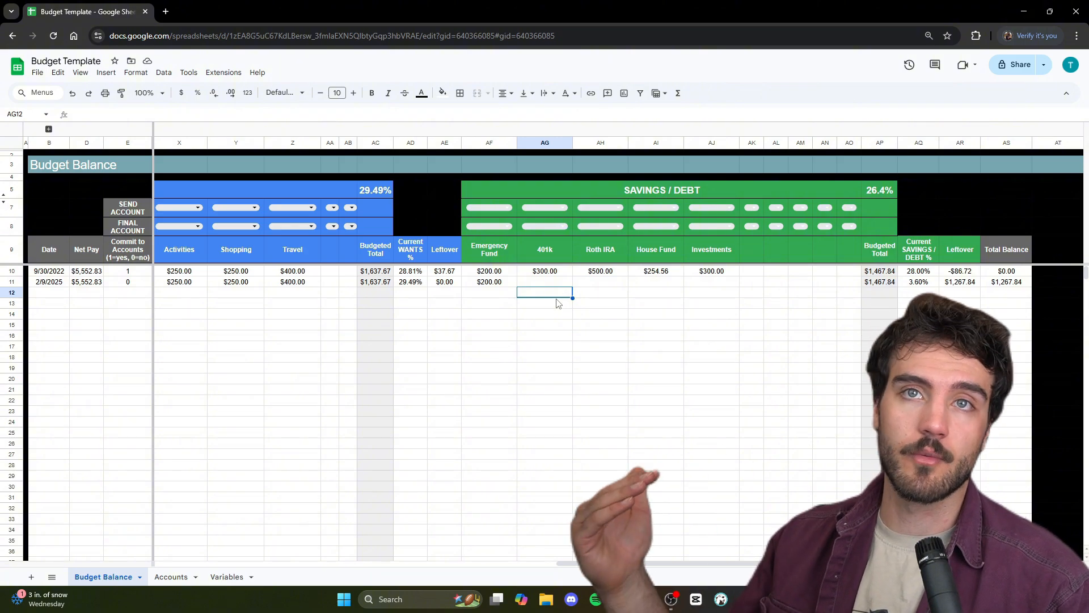
key("Up")
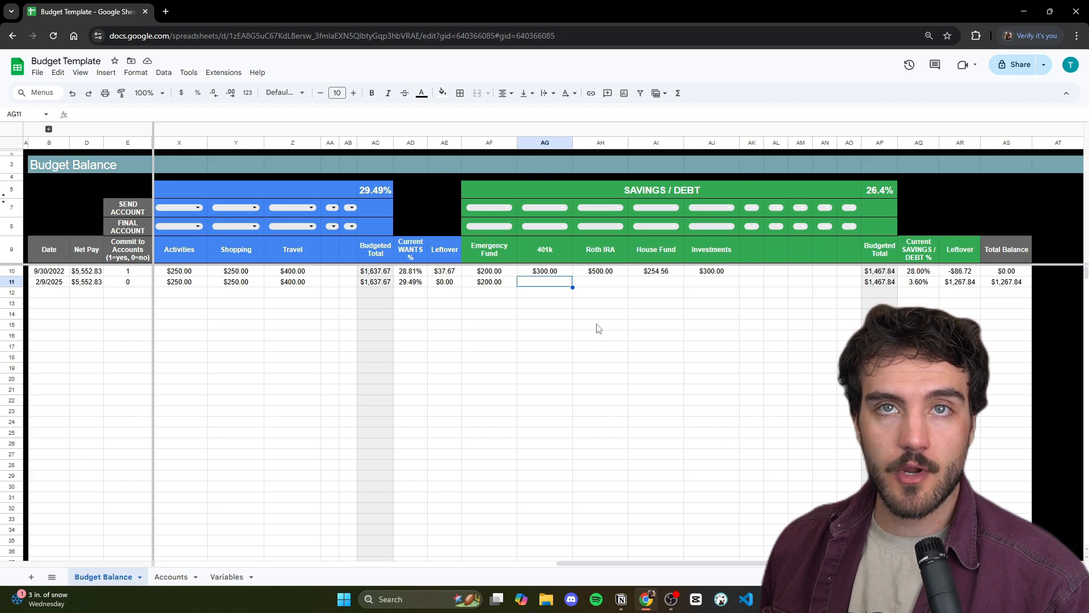
type("300")
key("Return")
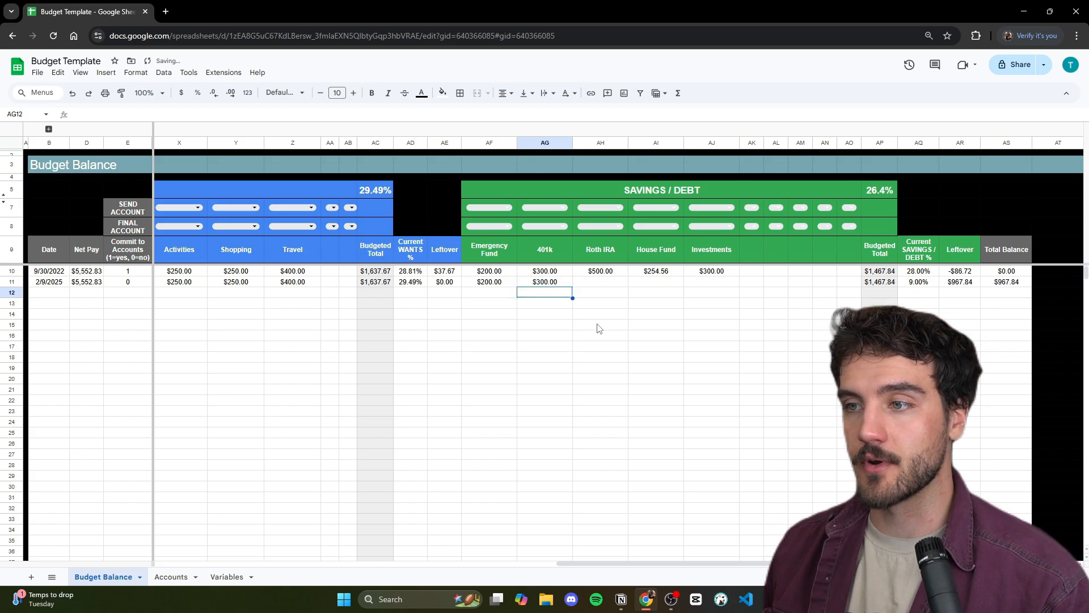
- Enter 500 for Roth IRA in the 2/9/2025 row
left_click(607, 285)
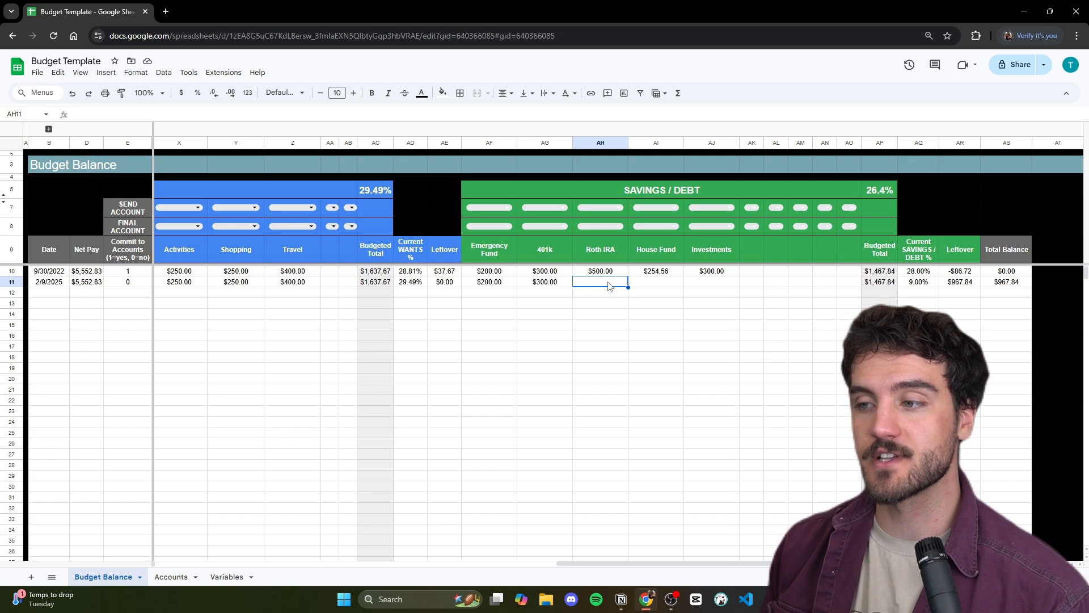
type("500")
key("Return")
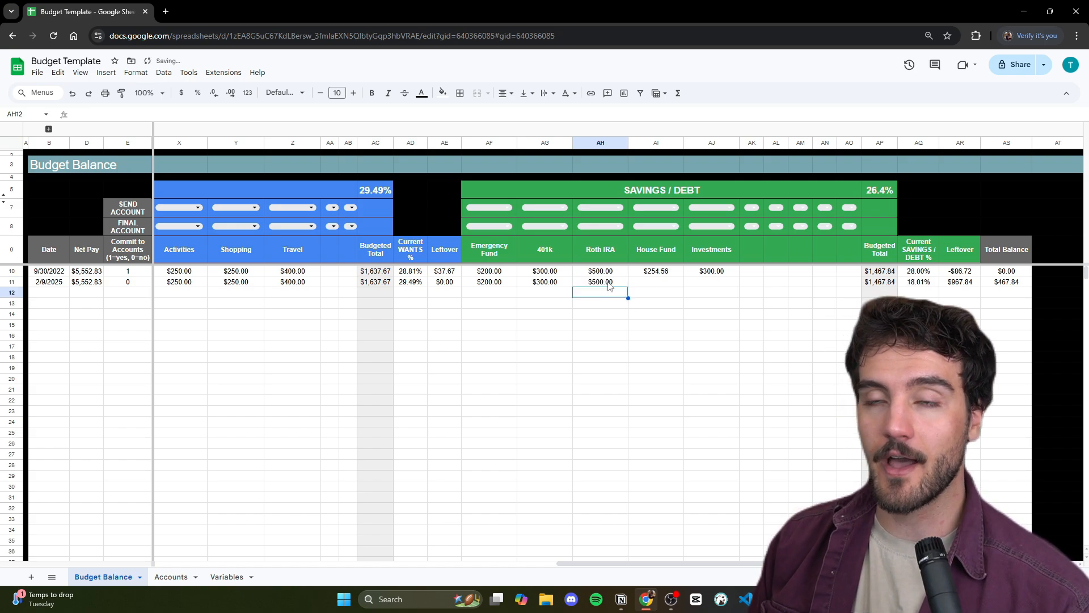
left_click(639, 315)
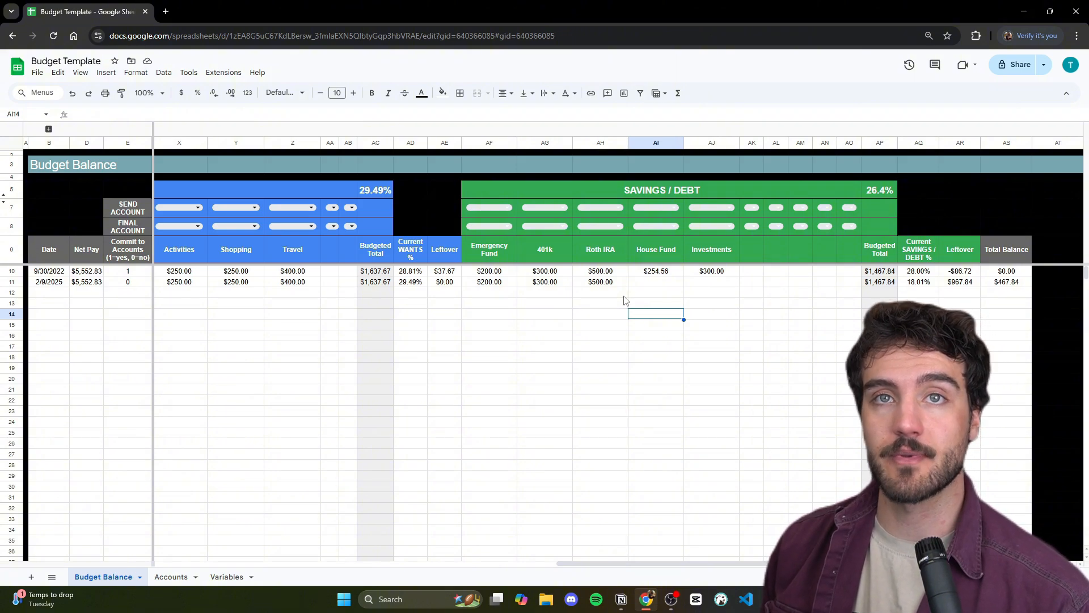
- Try 6000 as the 2/9/2025 Roth IRA amount and restore it to 500
left_click(590, 281)
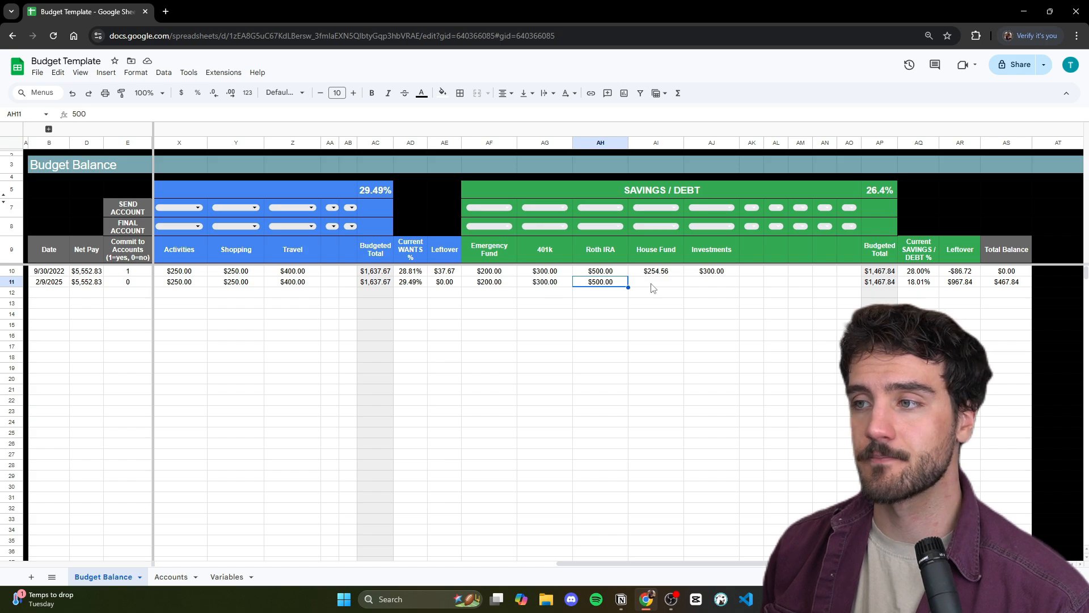
left_click(110, 115)
key("BackSpace")
key("BackSpace")
key("BackSpace")
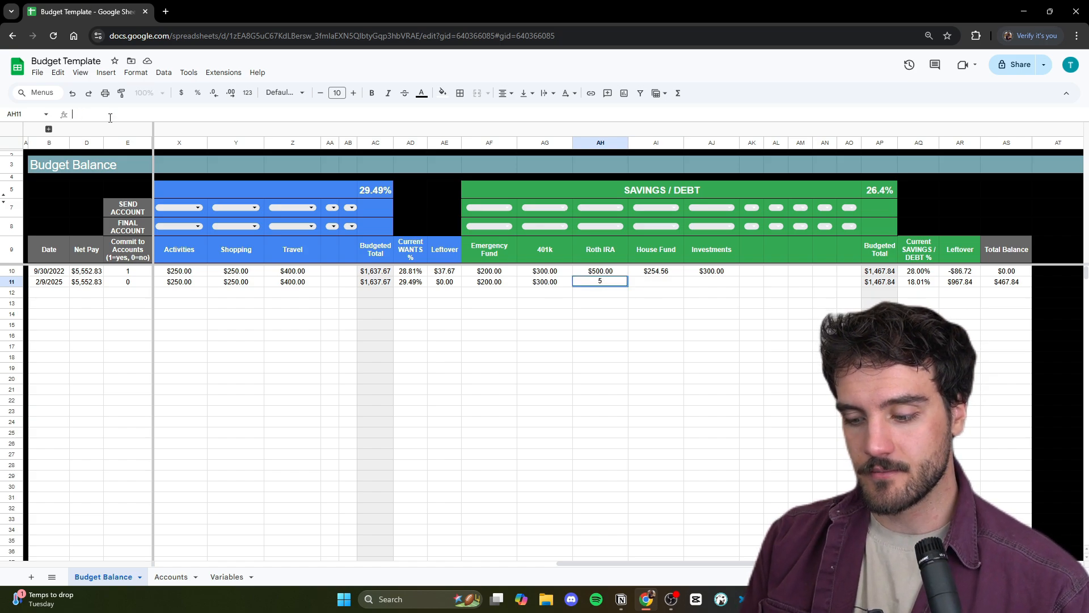
type("6000")
key("Return")
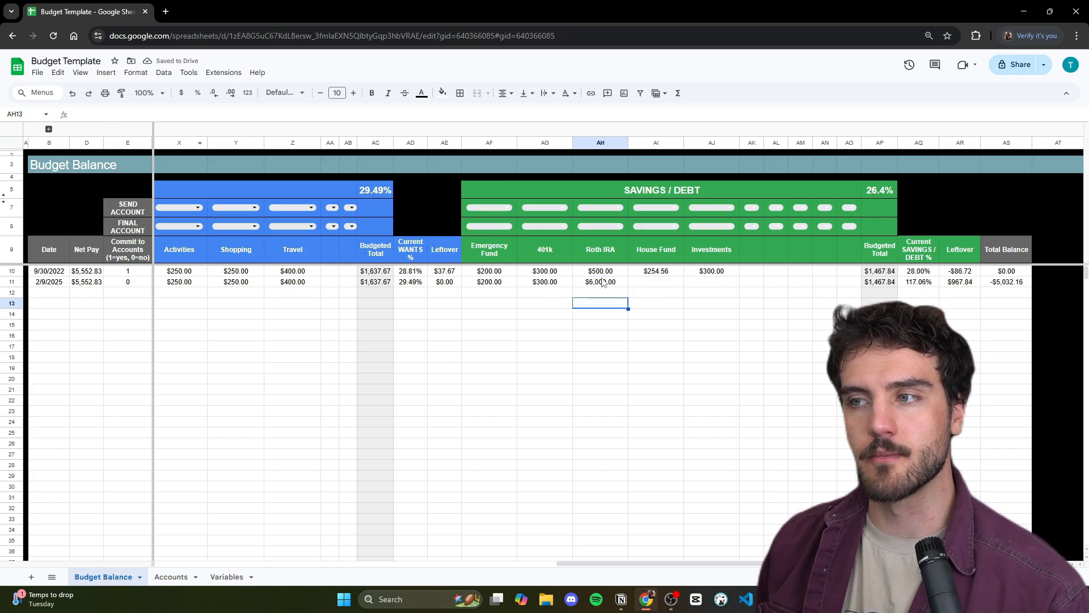
left_click(623, 283)
type("500")
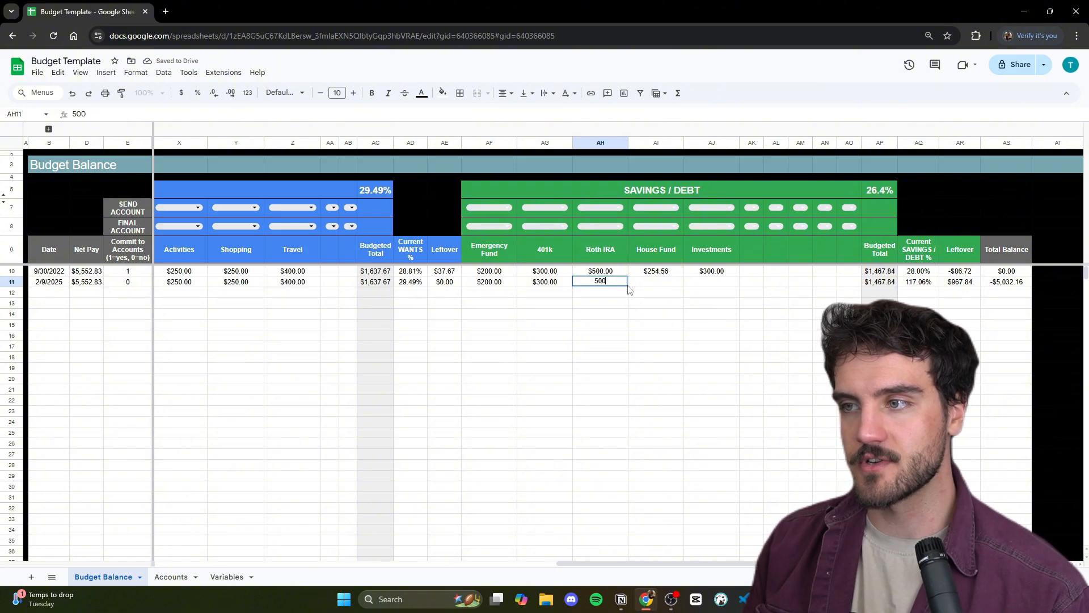
key("Return")
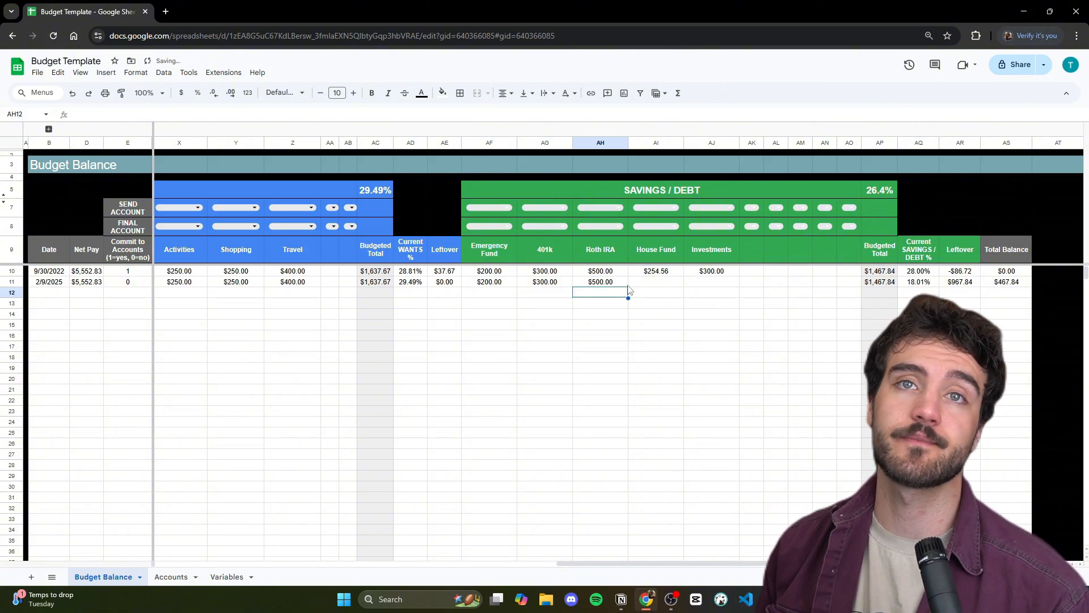
- Enter 250 for House Fund in the 2/9/2025 row
left_click(630, 285)
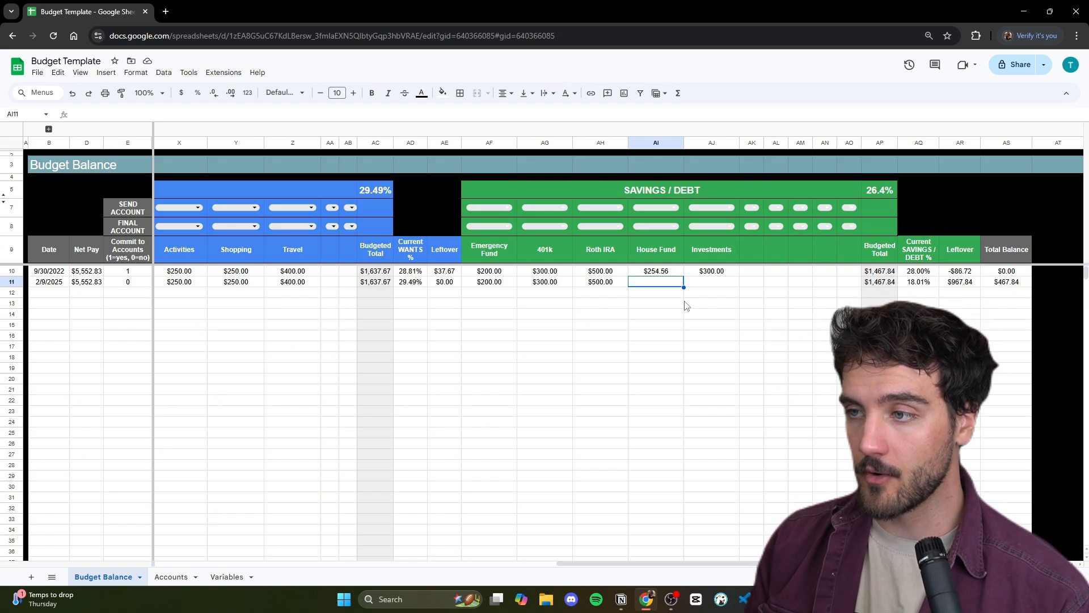
type("250")
key("Return")
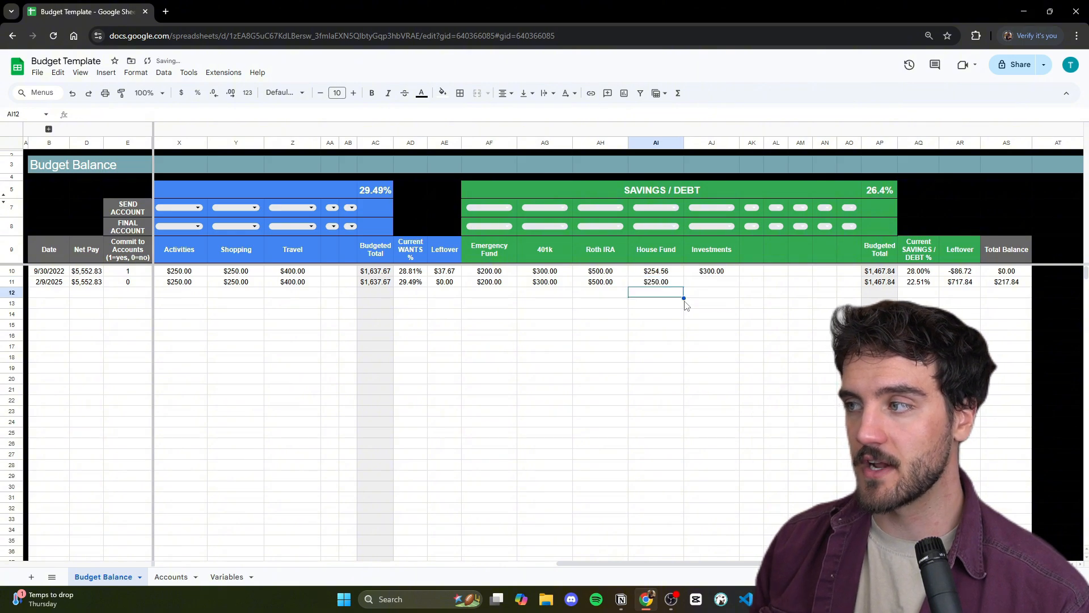
- Inspect the 2/9/2025 SAVINGS / DEBT Leftover formula and replace it by filling the 9/30/2022 row's Leftover formula down the column
left_click(713, 285)
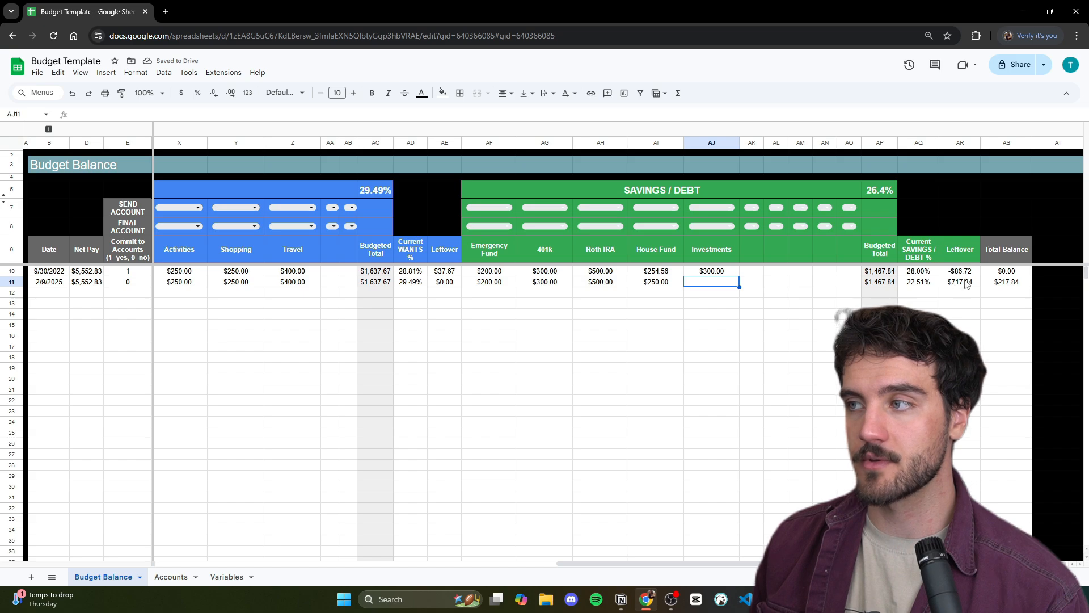
left_click(920, 283)
key("Right")
left_click(439, 115)
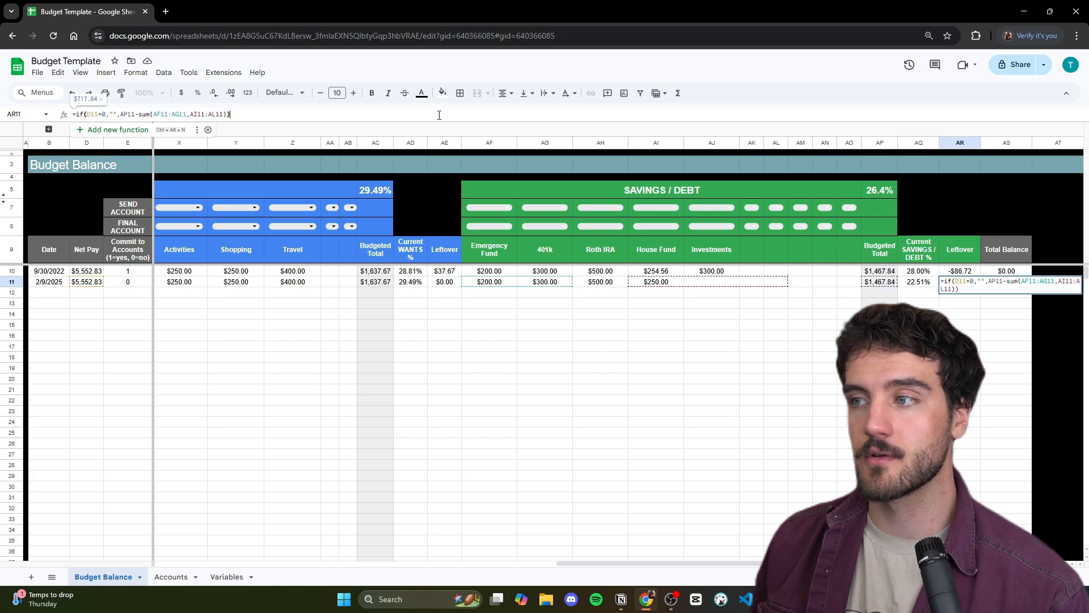
key("Escape")
left_click(972, 272)
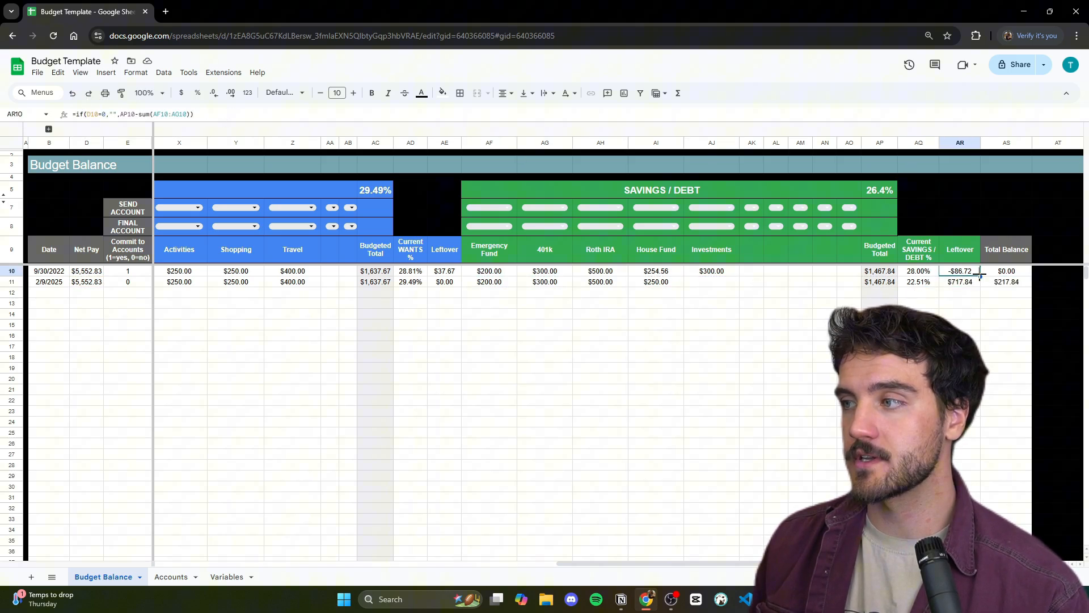
left_click_drag(981, 277, 986, 425)
left_click(976, 273)
key("ctrl+z")
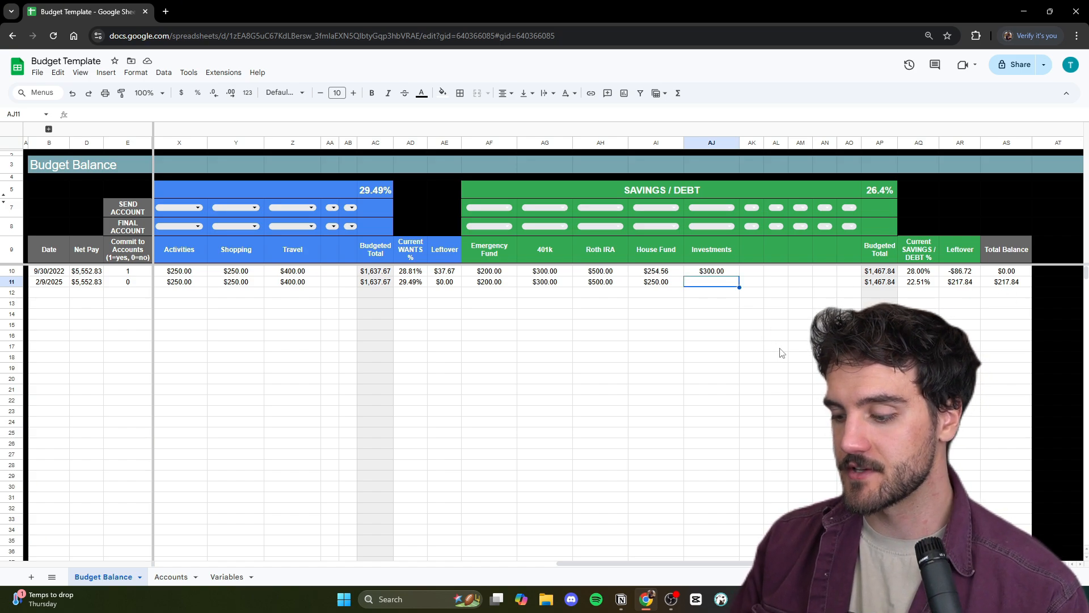
- Enter 217.84 for Investments in the 2/9/2025 row
type("217.84")
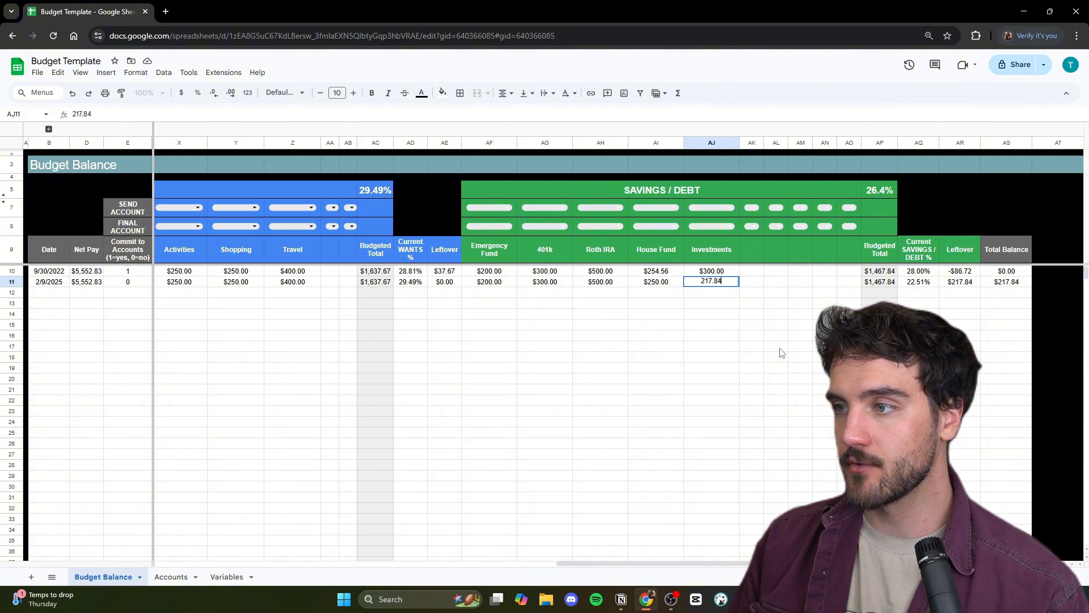
key("Return")
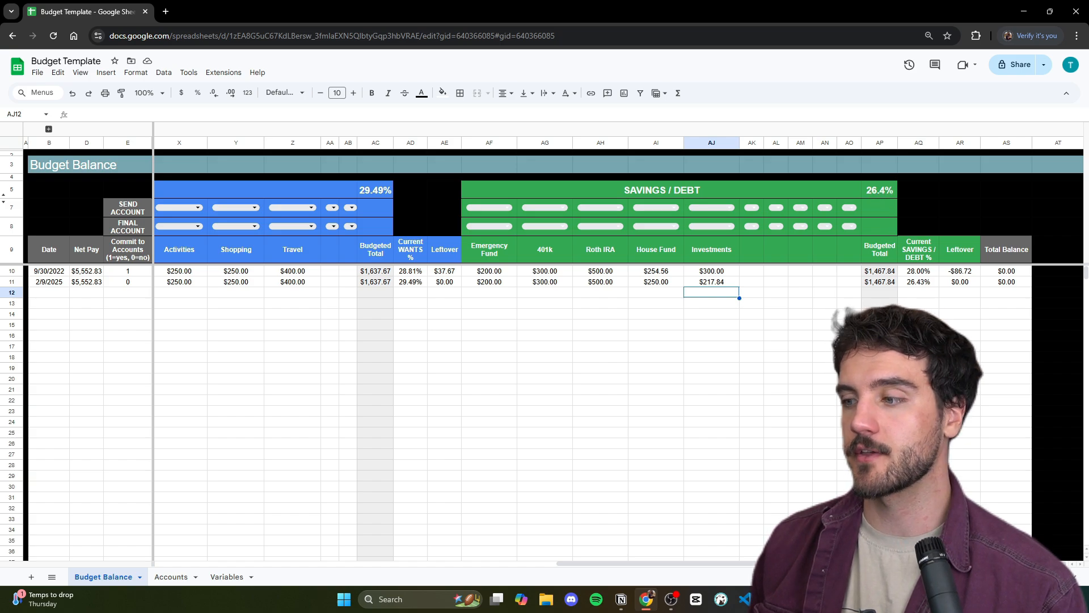
- Review the NEEDS, WANTS and SAVINGS / DEBT budget percentages and inspect the formula behind the SAVINGS / DEBT percentage
left_click_drag(845, 563, 443, 563)
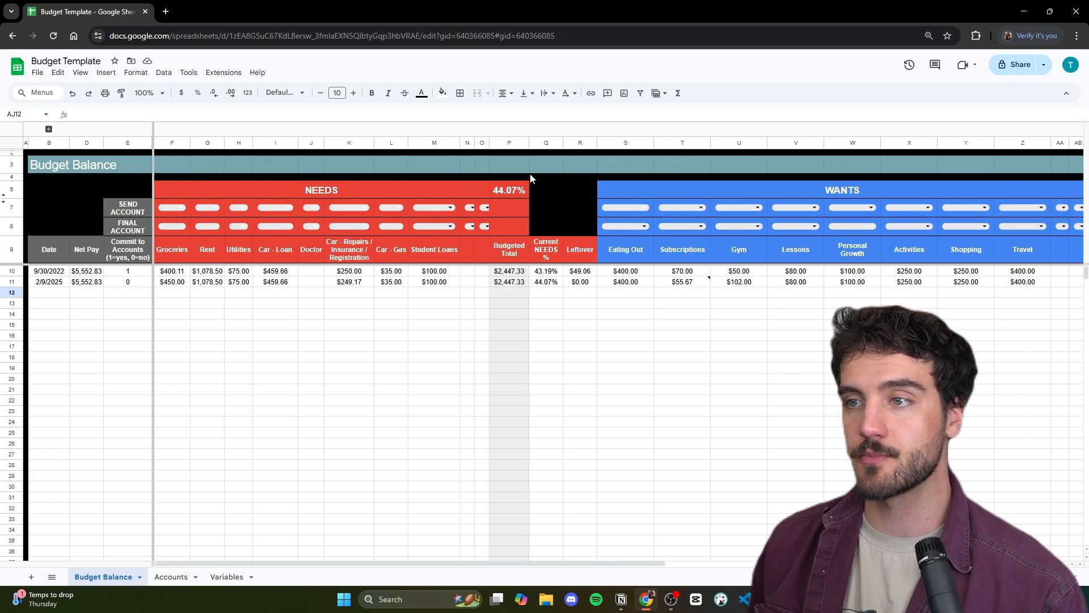
left_click_drag(536, 565, 919, 570)
left_click(732, 560)
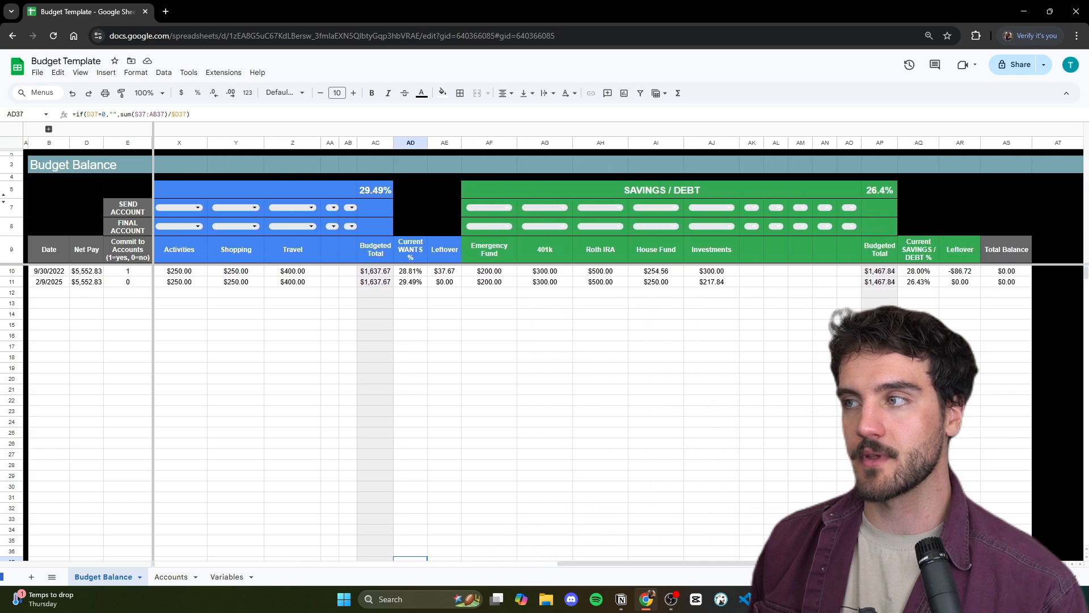
left_click(865, 190)
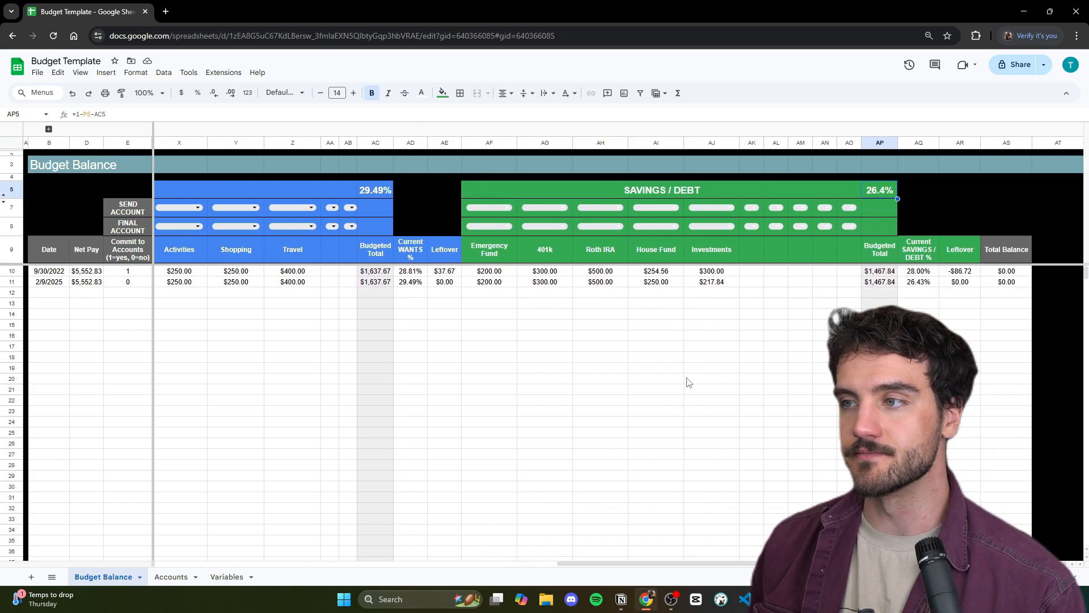
left_click(751, 356)
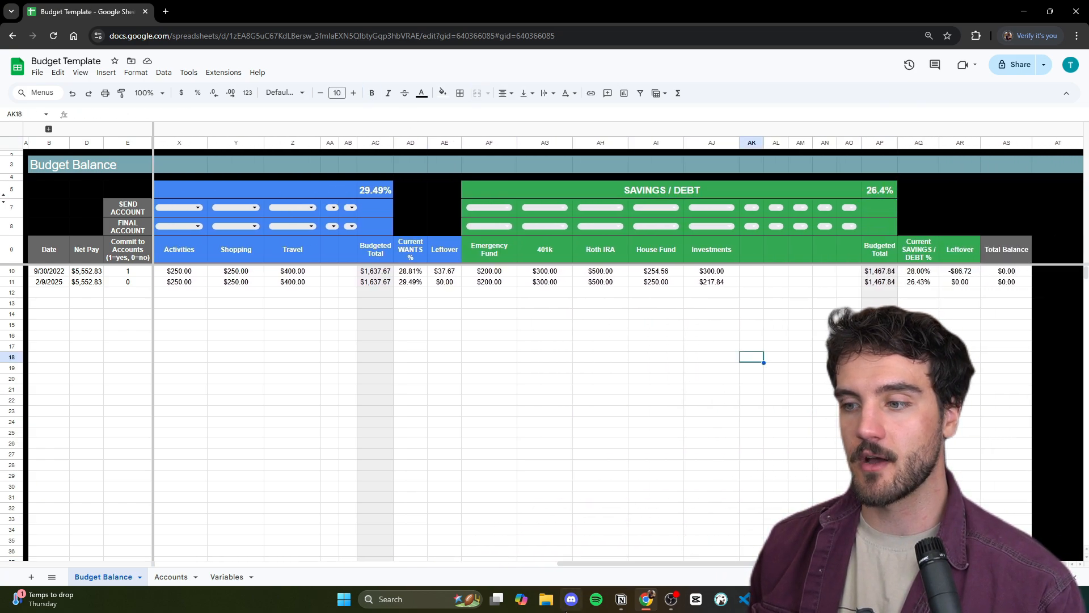
- Add "Car Loan Debt" to the SAVINGS list on the Variables sheet, in the first placeholder row below Investments
left_click_drag(658, 564, 232, 581)
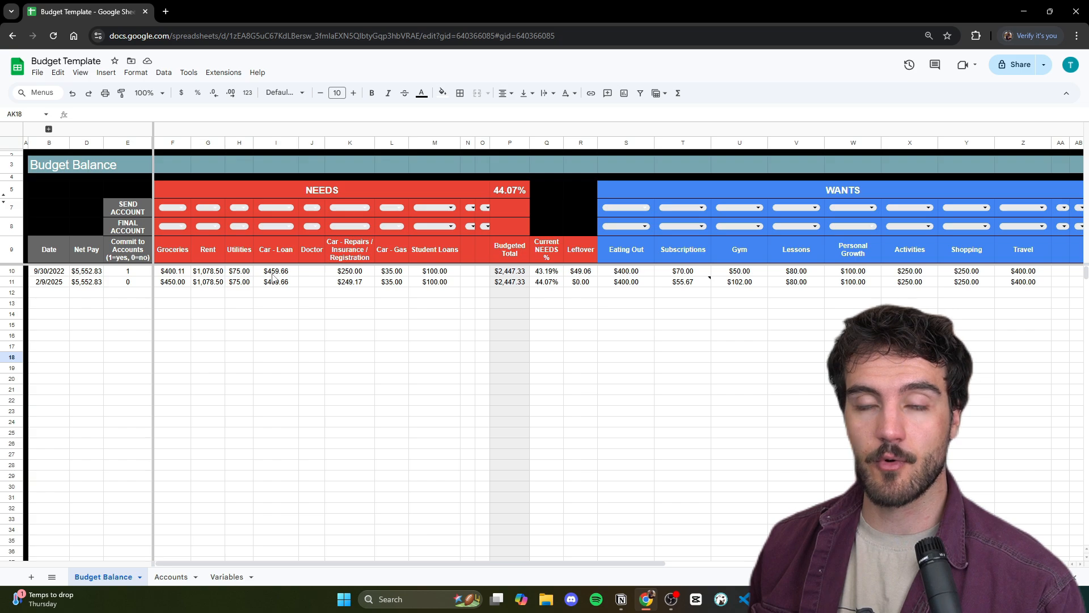
left_click(231, 584)
left_click(171, 578)
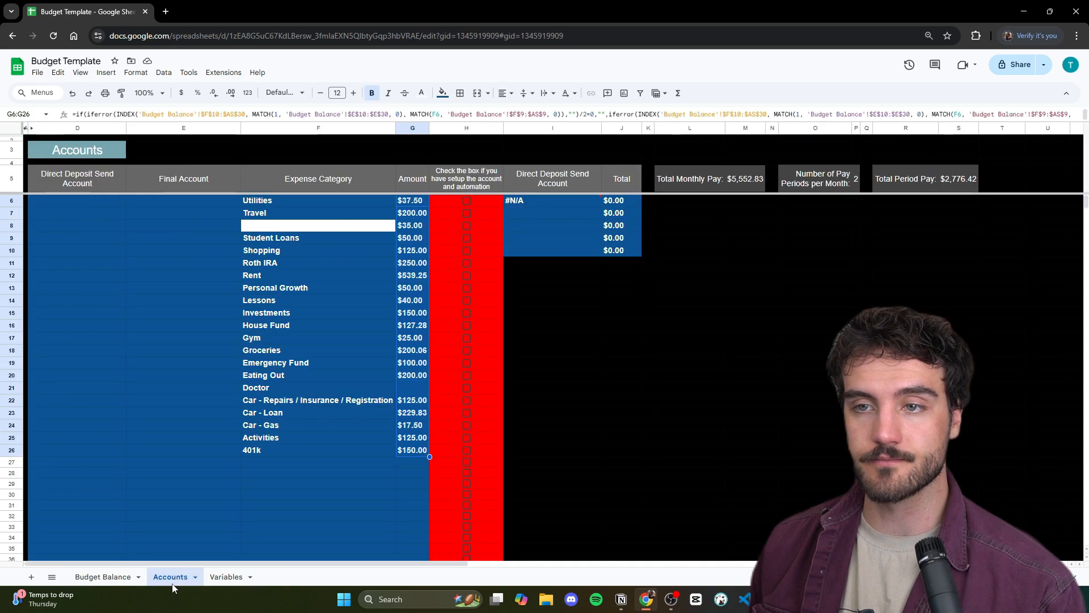
left_click(227, 578)
left_click(266, 219)
type("Car ")
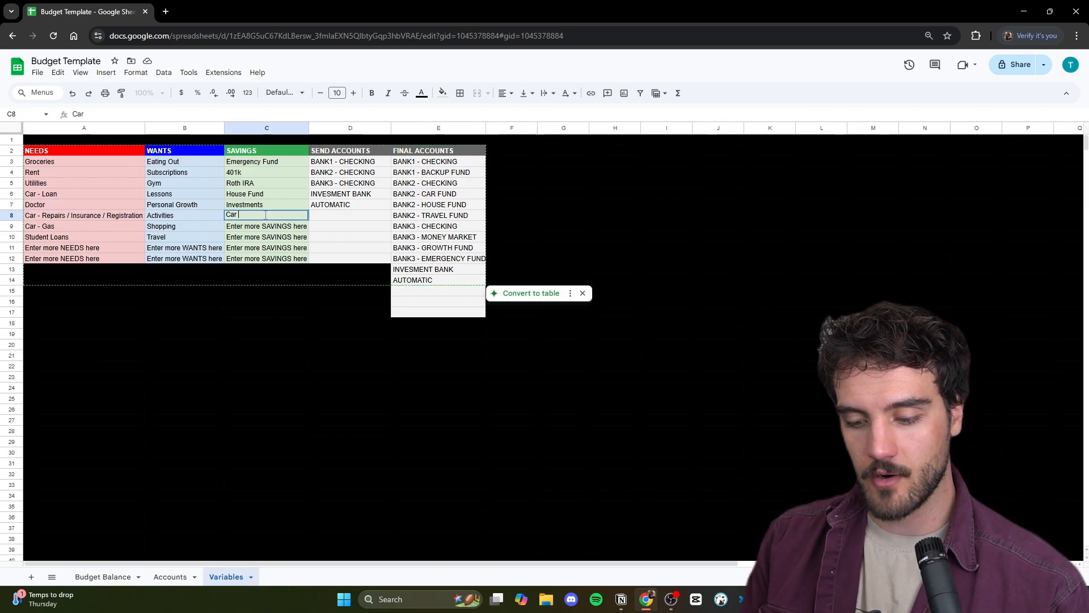
type("Loan Debt")
key("Return")
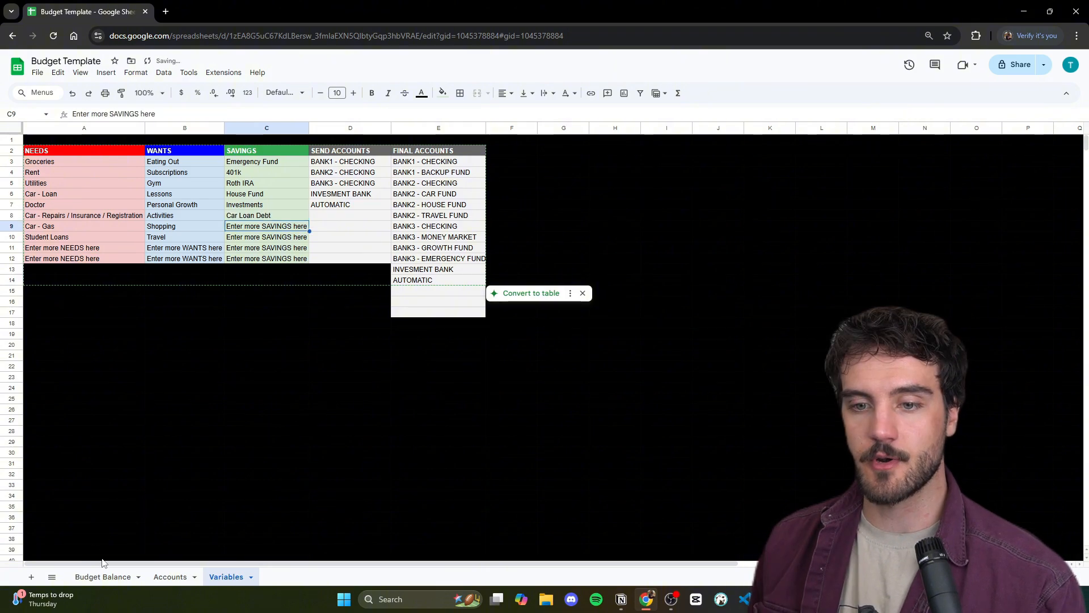
- Check the Car Loan Debt column on the Budget Balance sheet and select its 2/9/2025 cell
left_click(103, 576)
left_click_drag(579, 568, 900, 564)
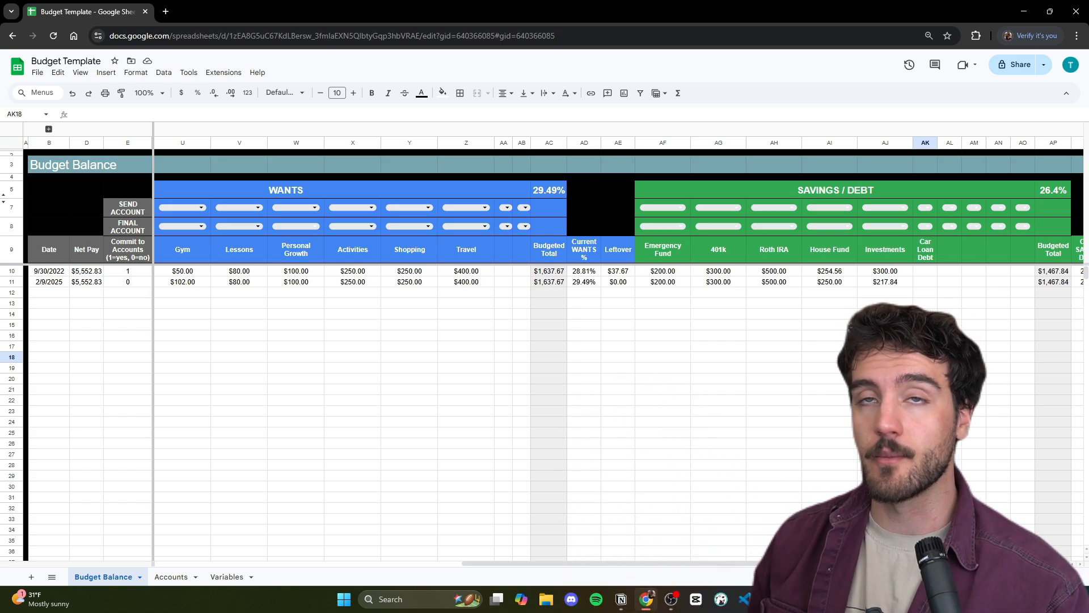
left_click(928, 288)
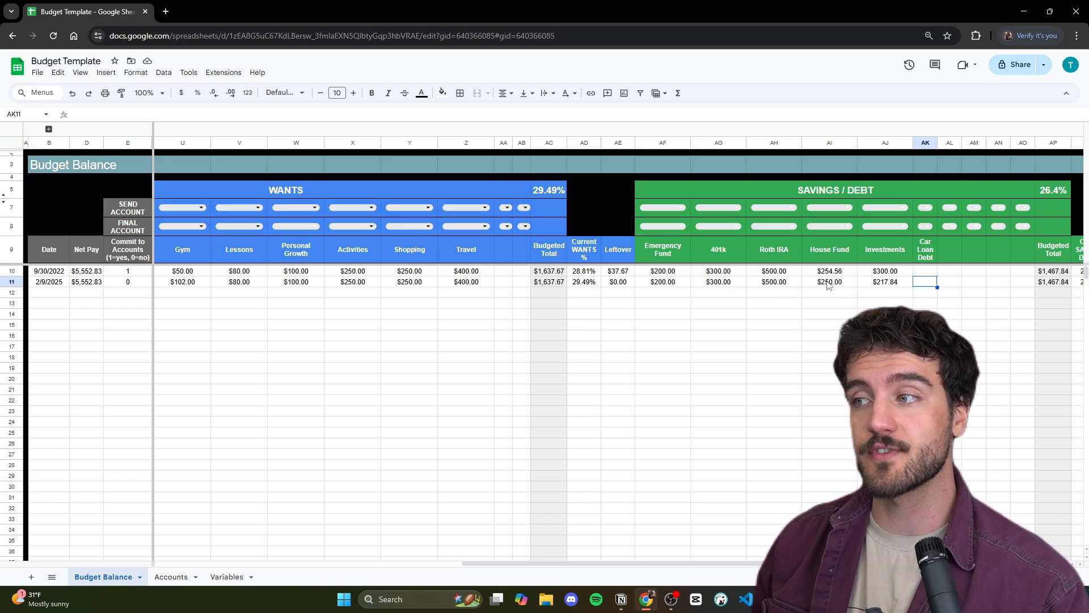
- Set the House Fund amount in the 2/9/2025 row to 200
left_click(828, 285)
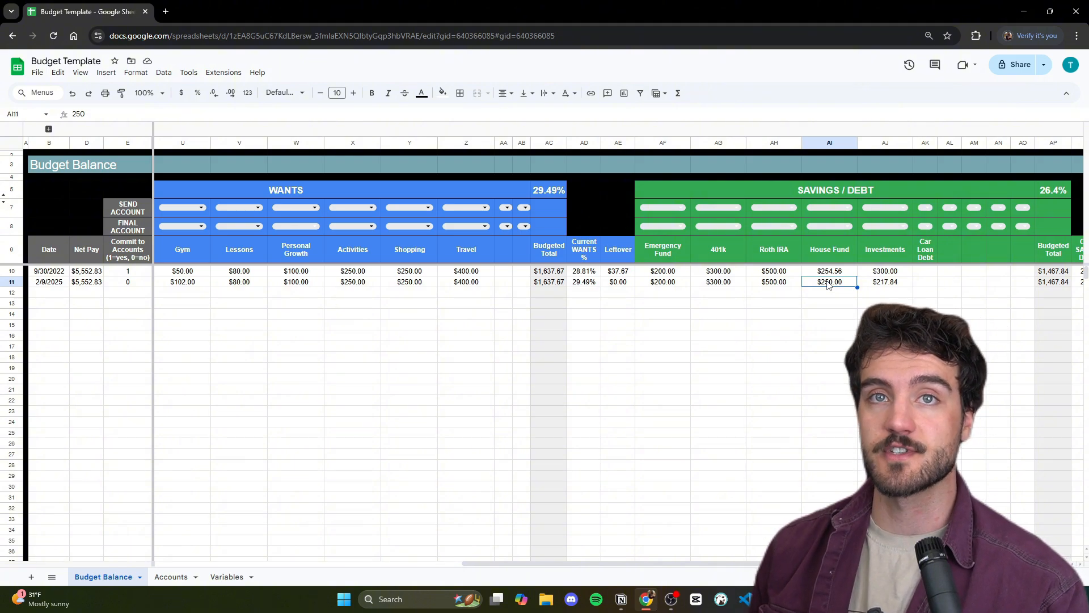
left_click(923, 282)
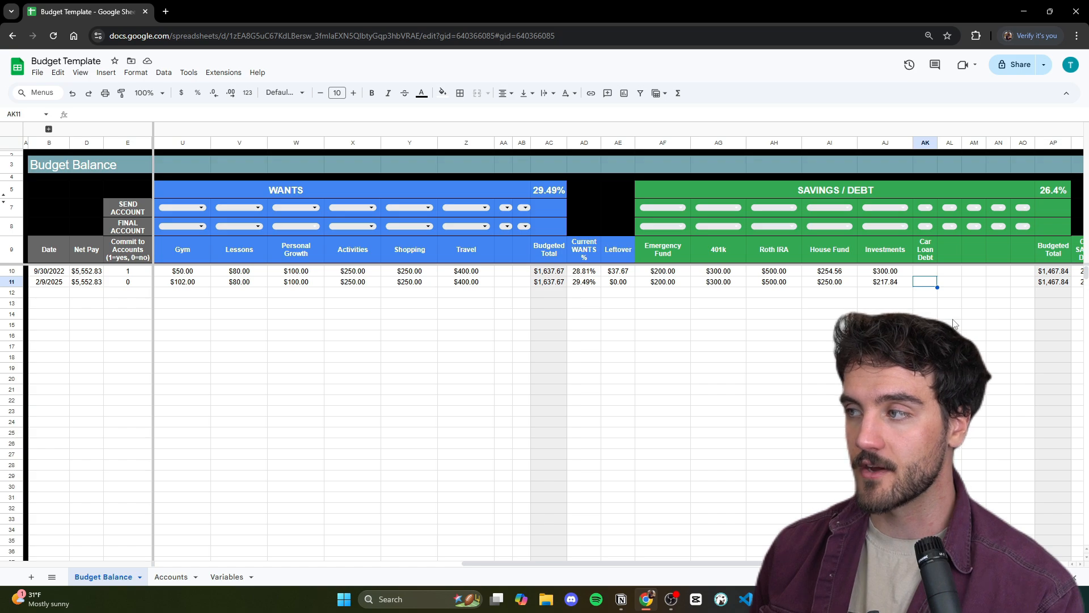
scroll(953, 324, "right", 3)
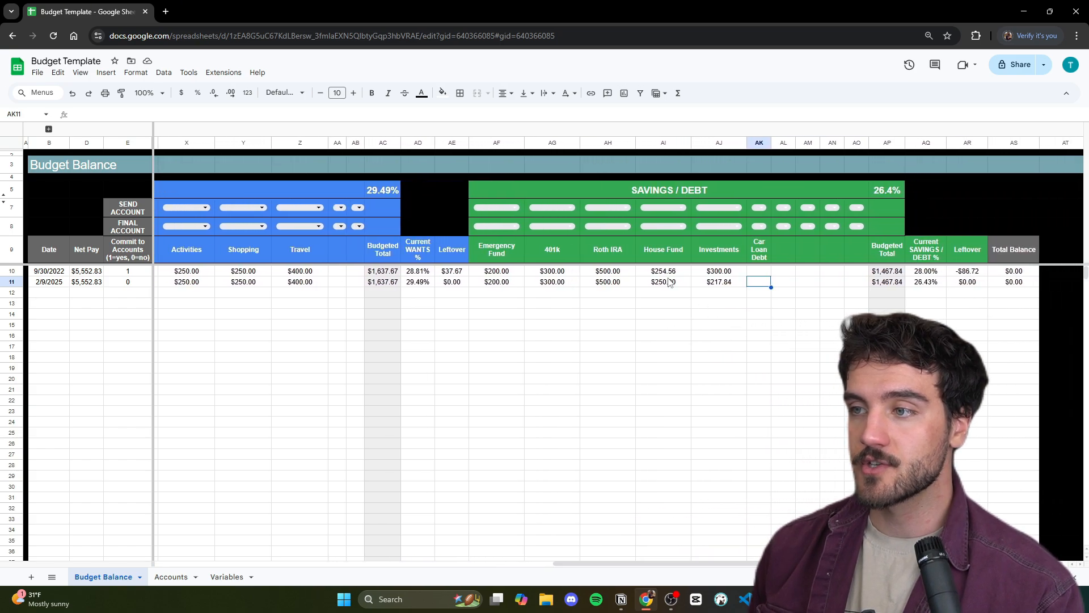
left_click(669, 282)
type("200")
key("Tab")
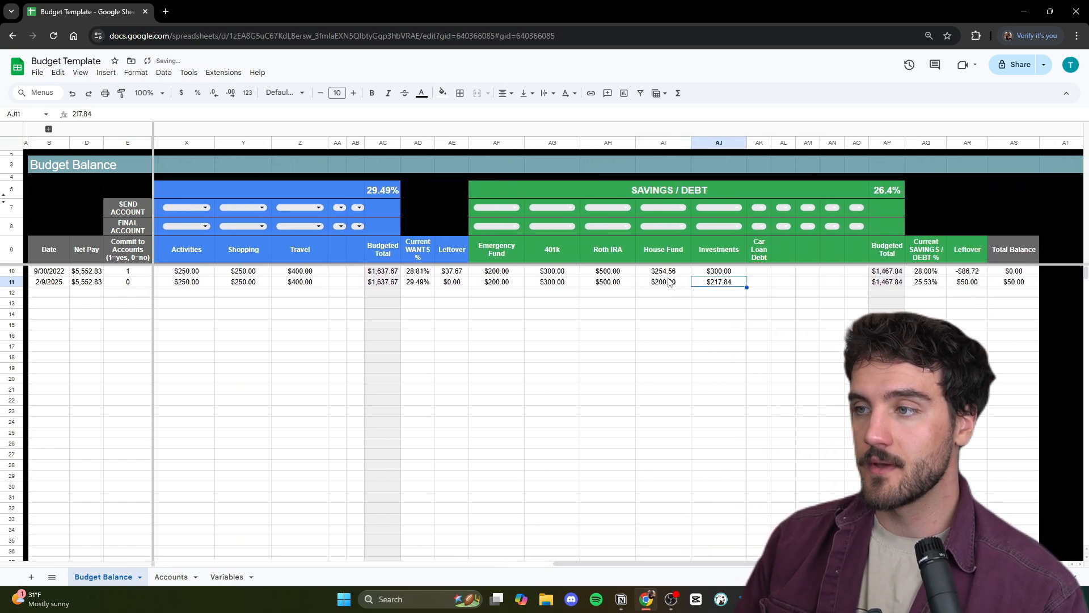
- Set Investments to 200 and Car Loan Debt to 67.84 in the 2/9/2025 row
type("200")
key("Tab")
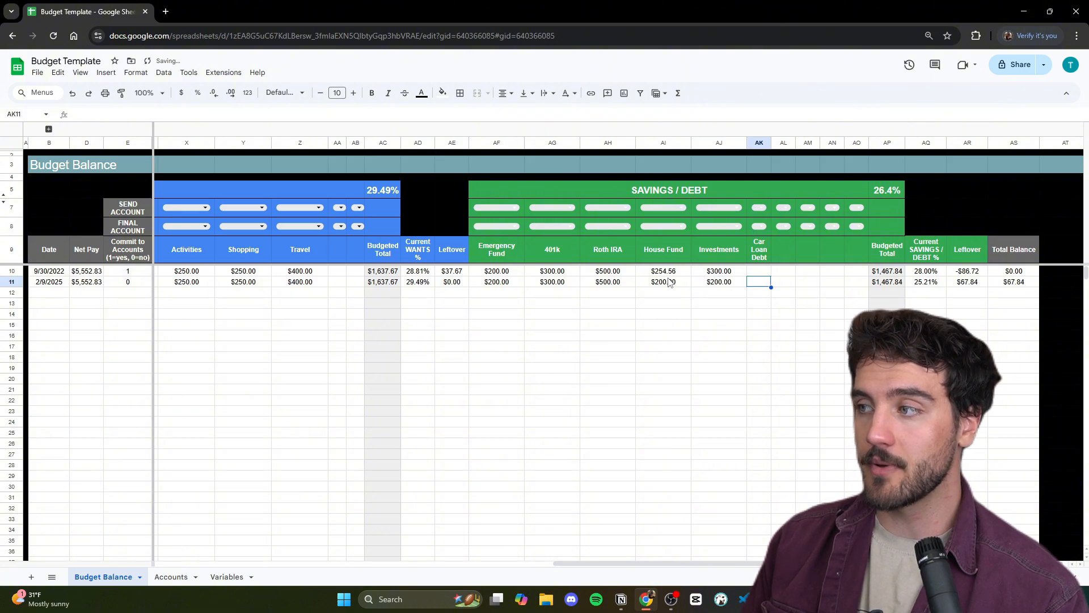
type("67.84")
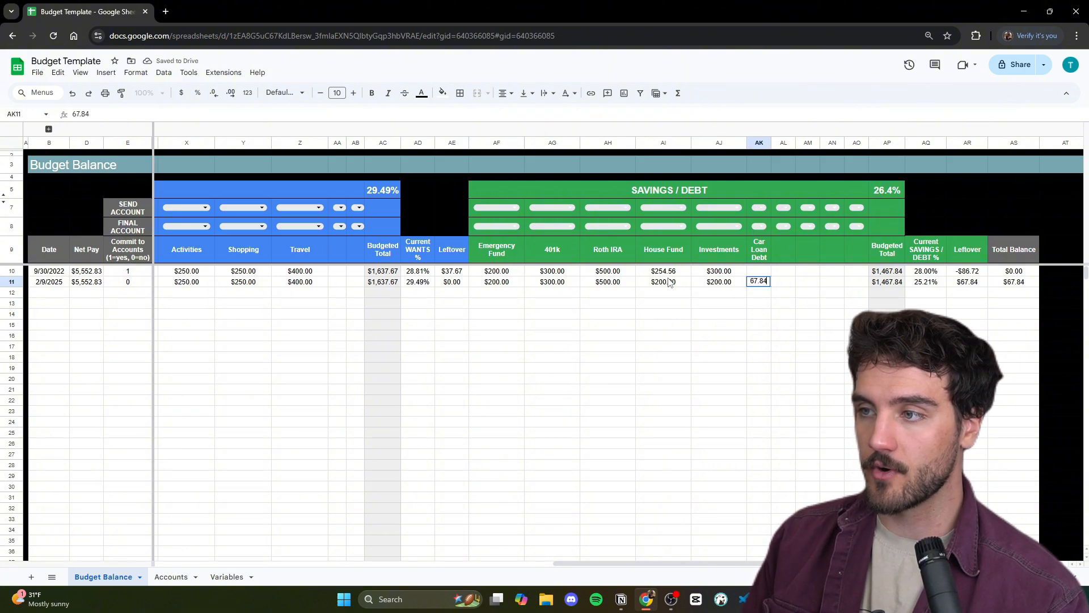
key("Return")
- Review the start of the 2/9/2025 row, and check the SEND ACCOUNTS and FINAL ACCOUNTS lists on the Variables sheet
left_click_drag(711, 563, 314, 556)
left_click(278, 282)
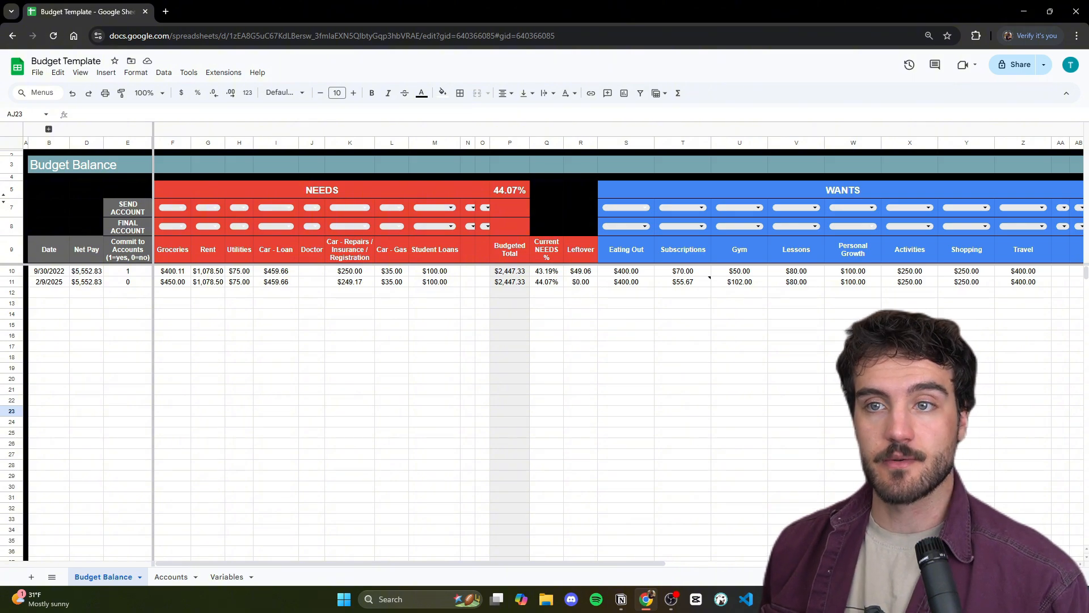
left_click(171, 577)
left_click(103, 577)
left_click(227, 577)
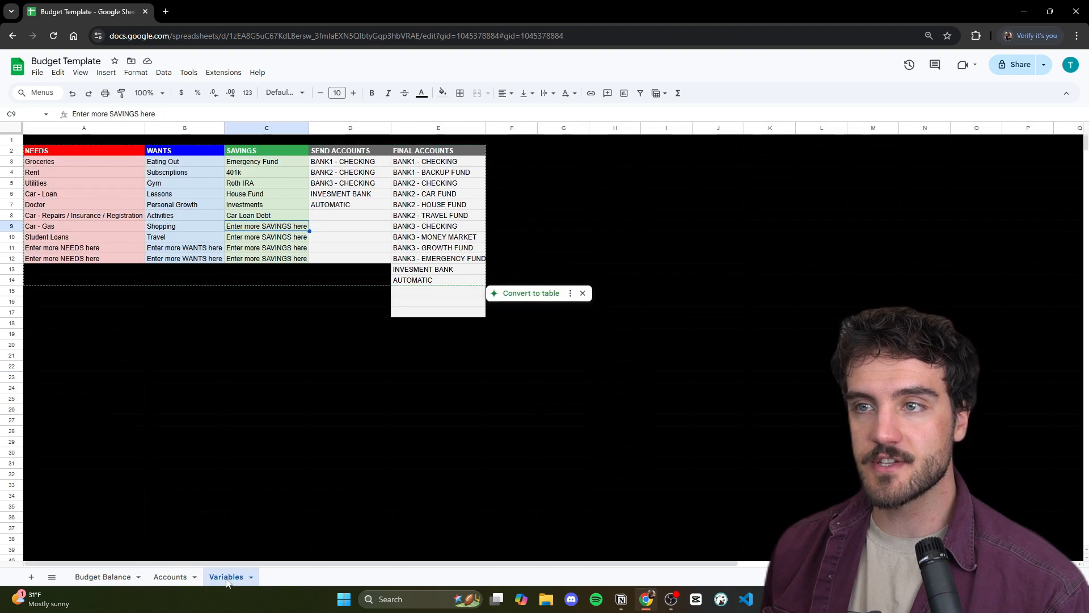
left_click(347, 165)
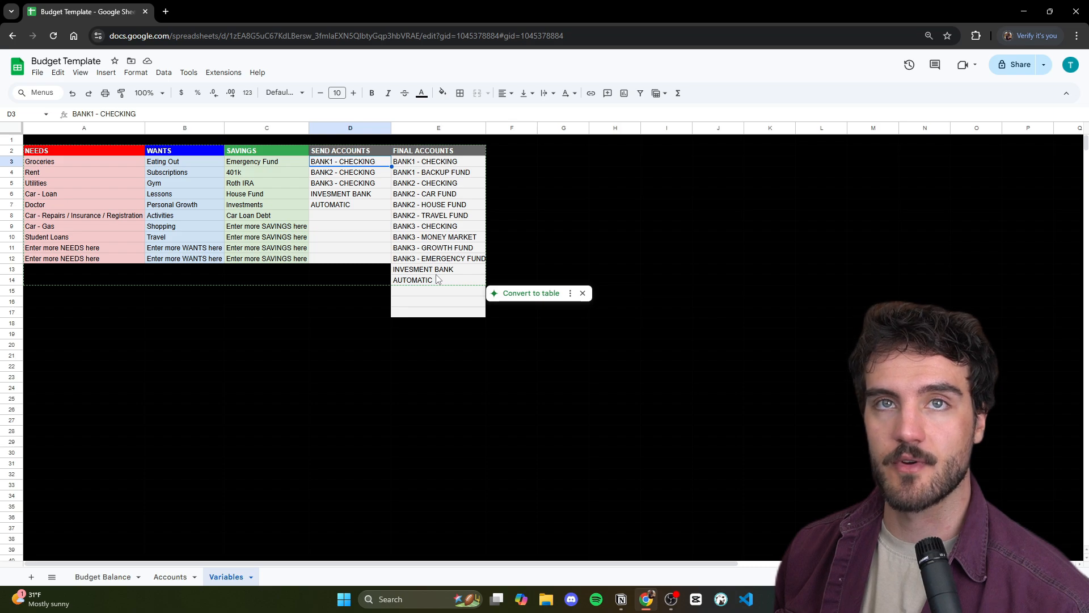
left_click(449, 166)
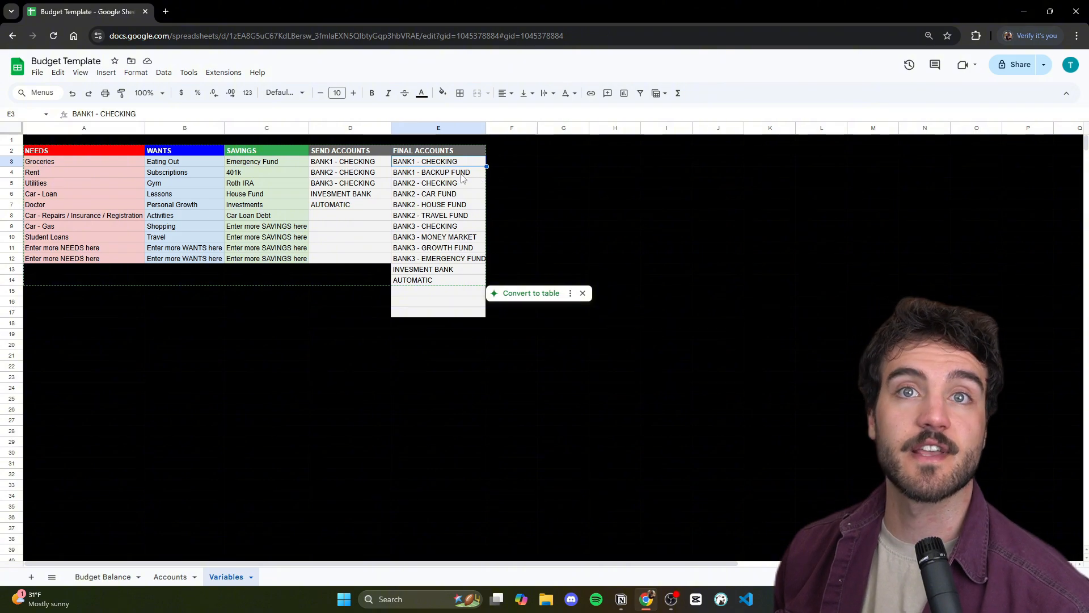
- Rename BANK1 - BACKUP FUND in the FINAL ACCOUNTS list to BANK1 - EMERGENCY FUND
double_click(440, 173)
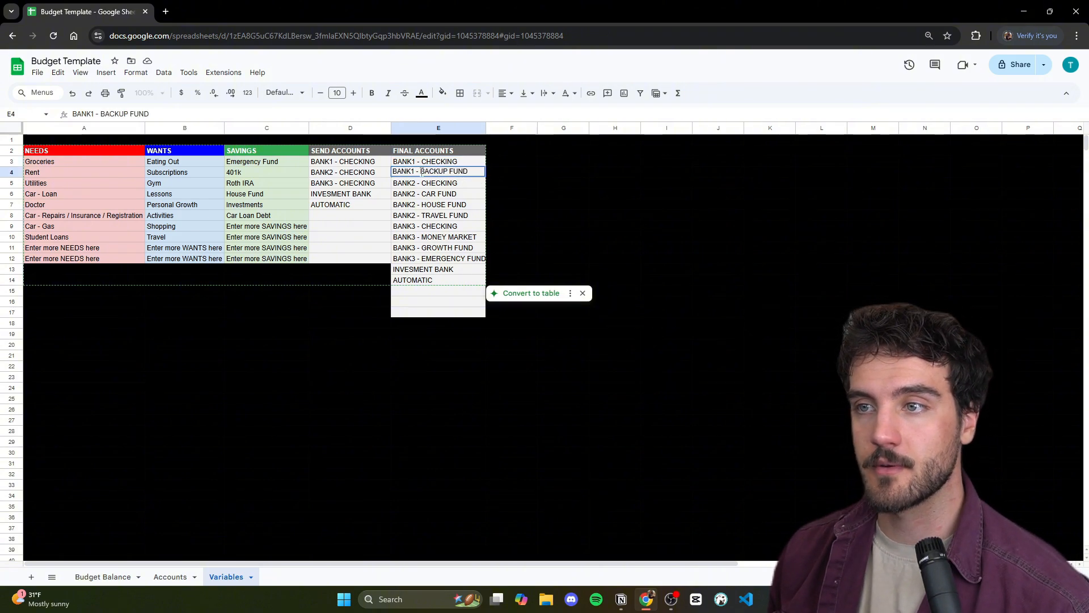
double_click(422, 172)
type("EMERGENCY")
left_click(564, 194)
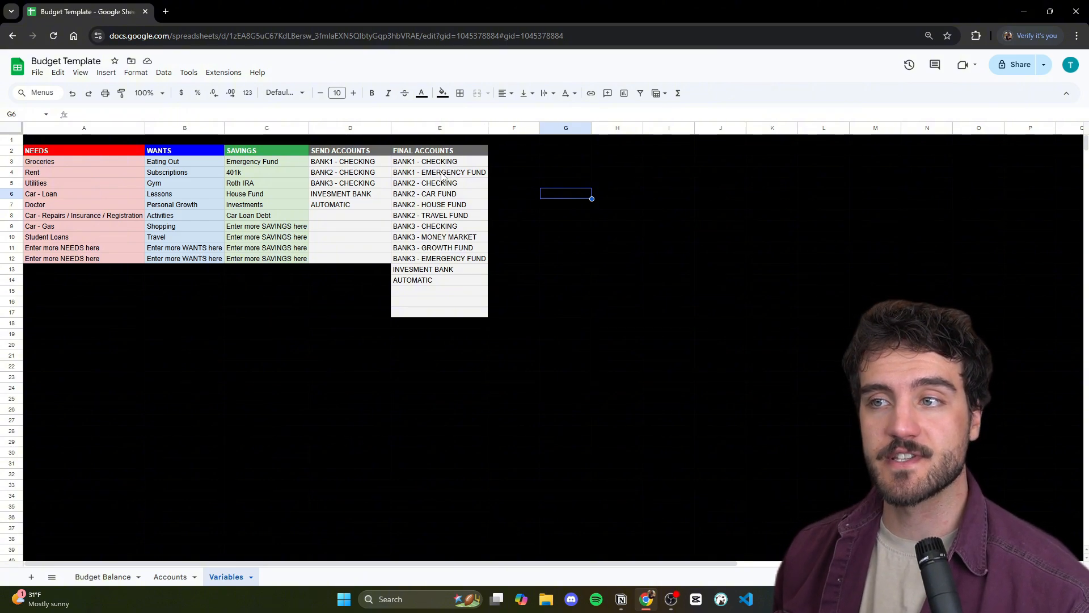
- Examine the BANK1, BANK2, BANK3 and INVESMENT BANK entries under FINAL ACCOUNTS and how they relate to the SEND ACCOUNTS list
left_click(440, 174)
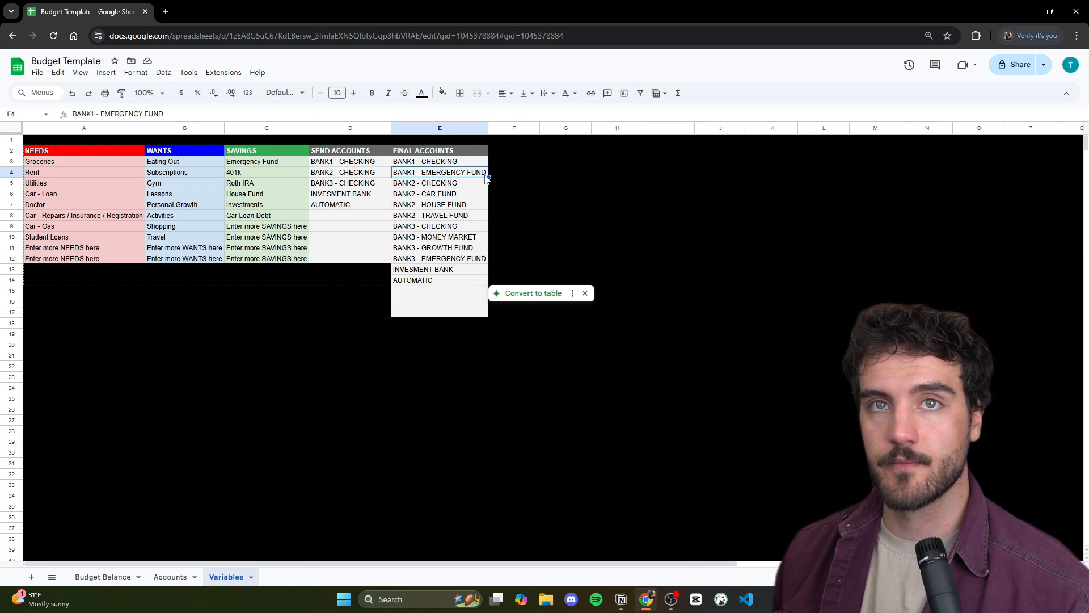
left_click_drag(487, 180, 407, 219)
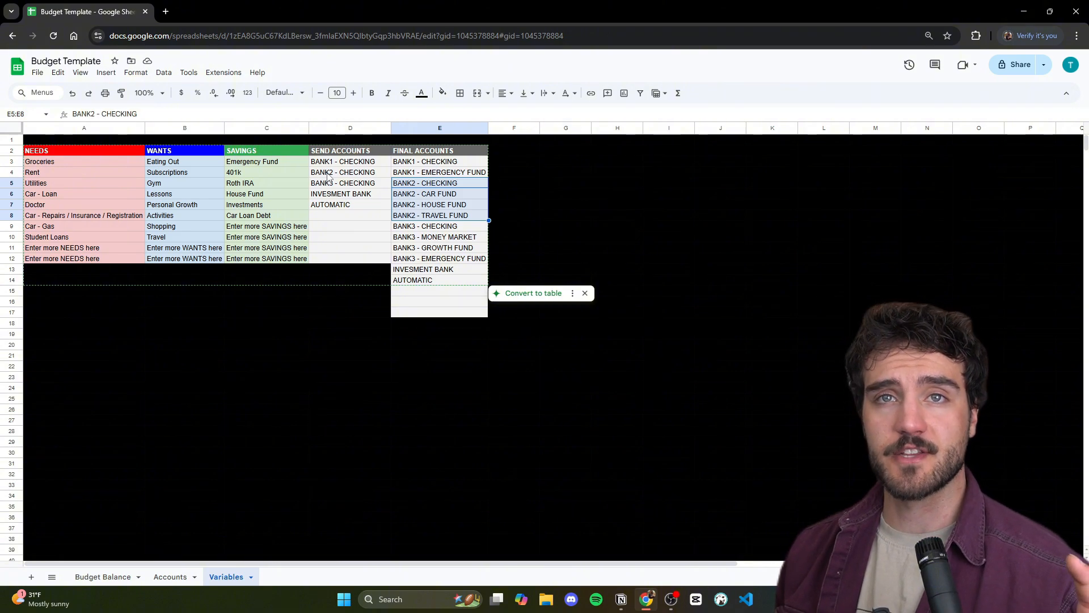
left_click(460, 195)
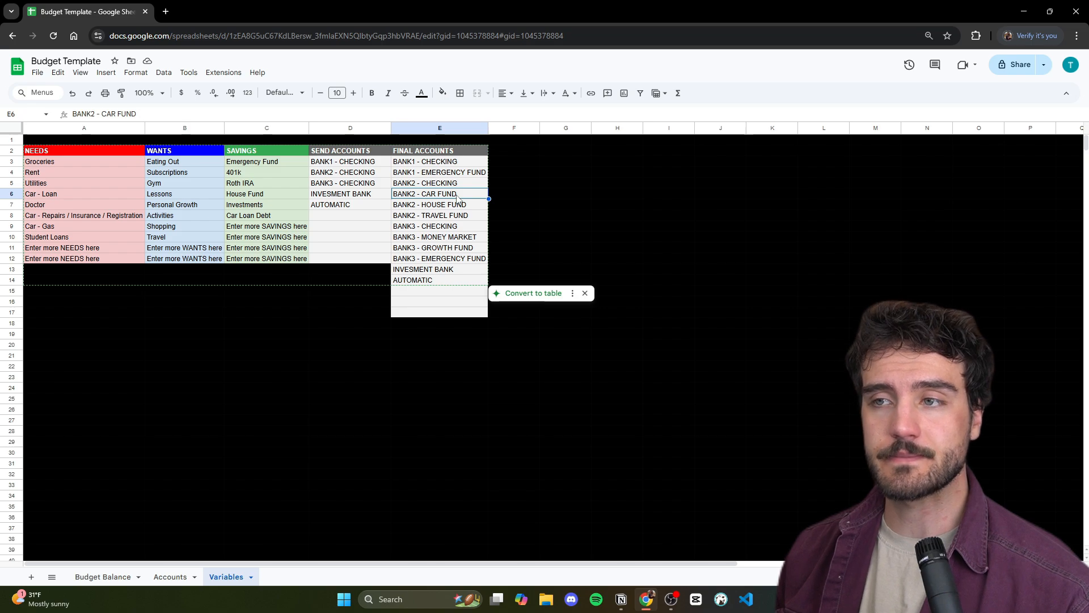
left_click(459, 205)
left_click(463, 216)
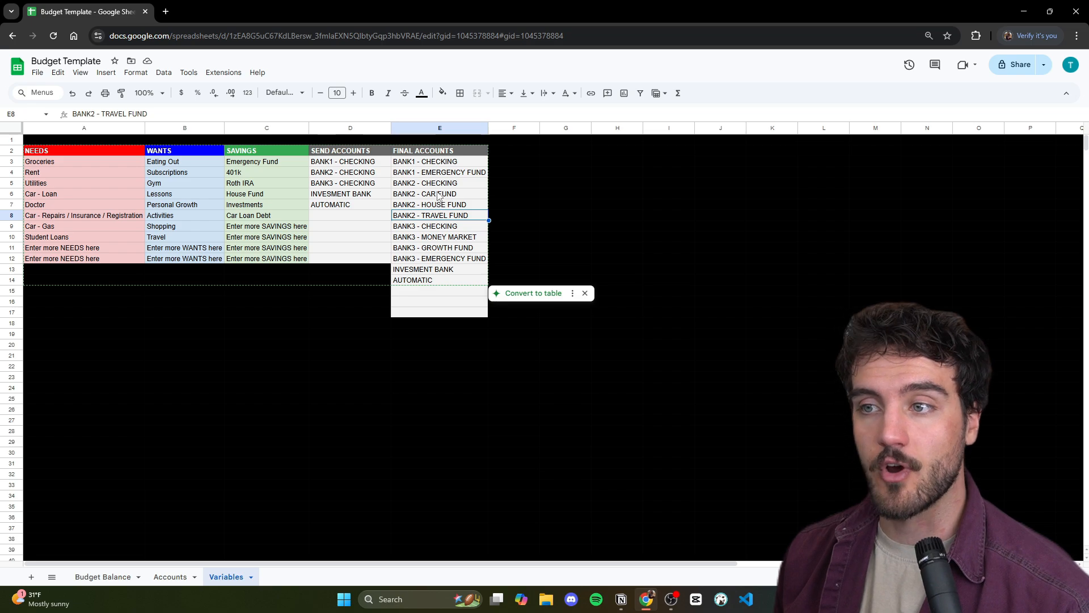
key("Left")
key("Up")
key("Up")
key("Up")
left_click(458, 236)
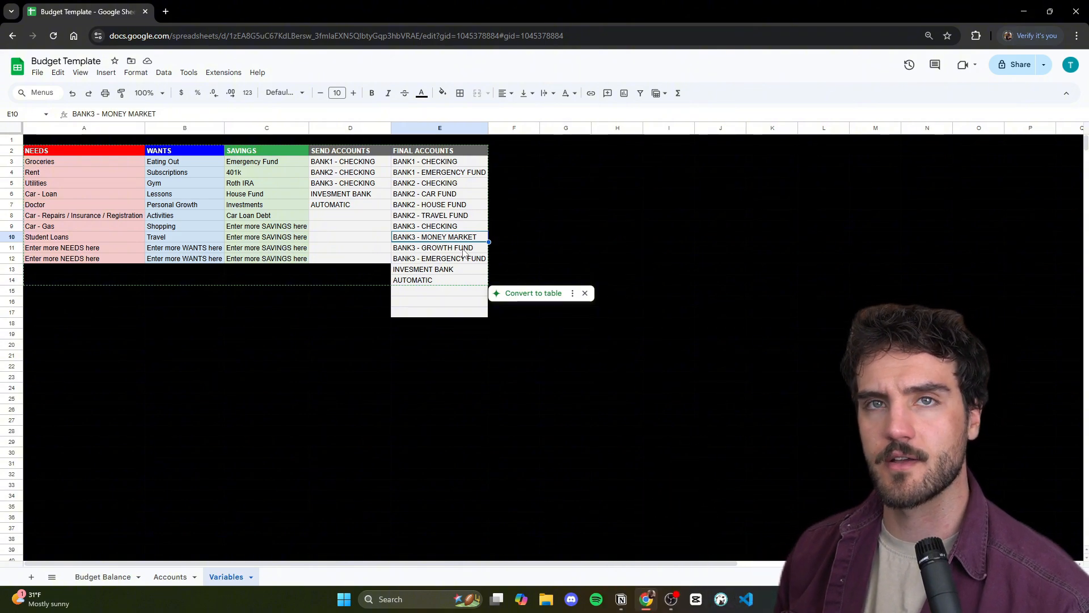
left_click(465, 249)
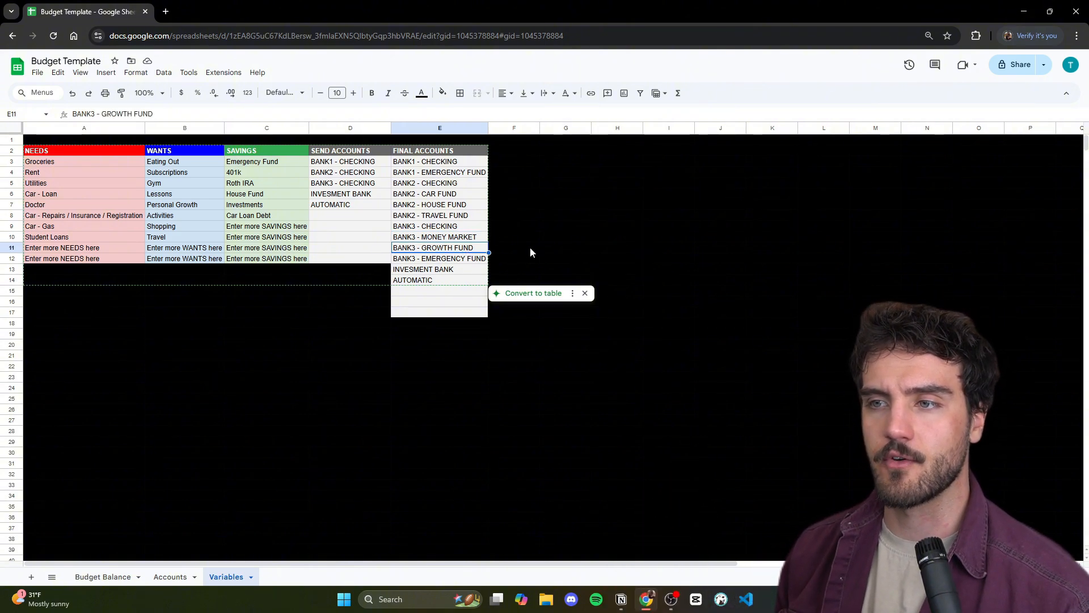
left_click(455, 259)
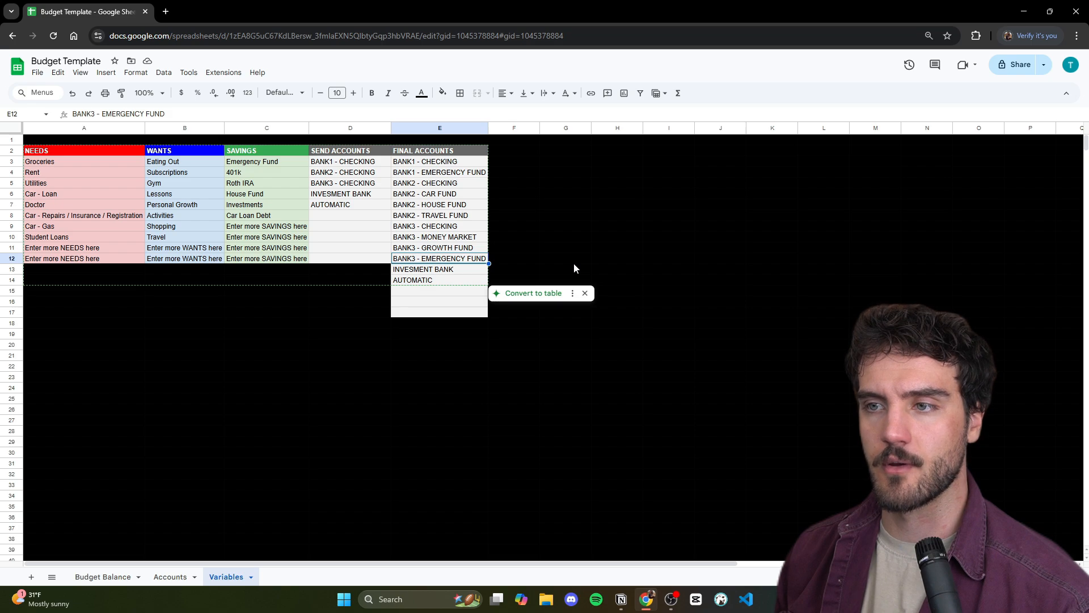
left_click(431, 269)
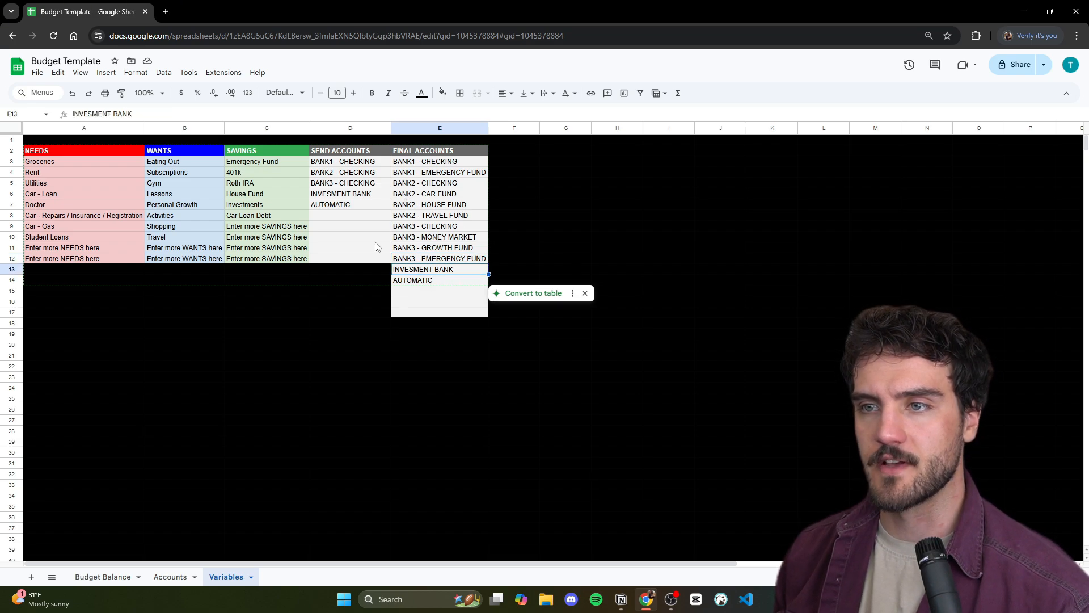
left_click(346, 195)
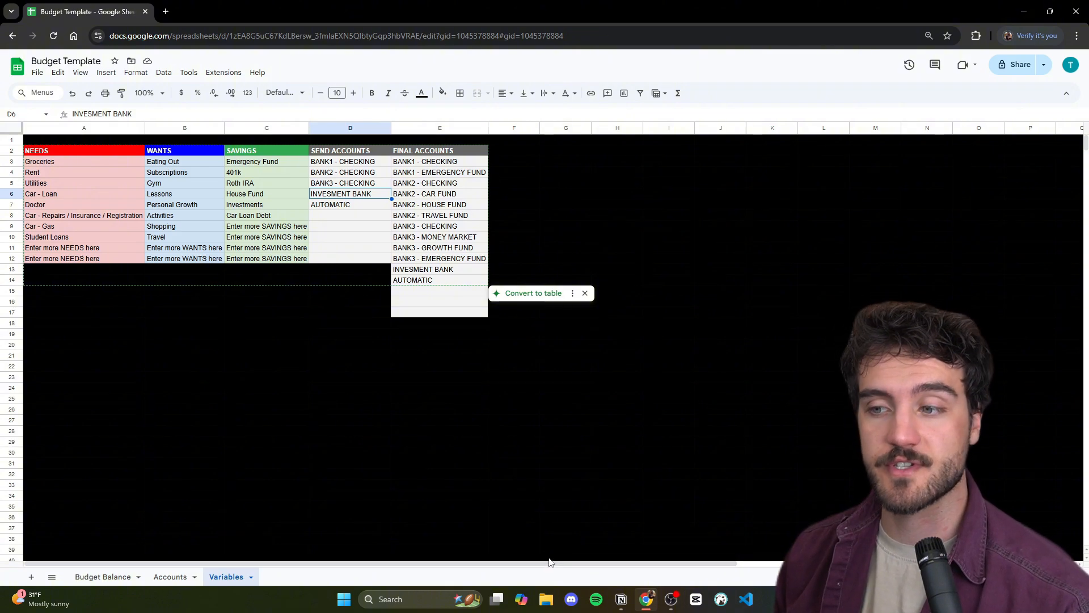
left_click(545, 519)
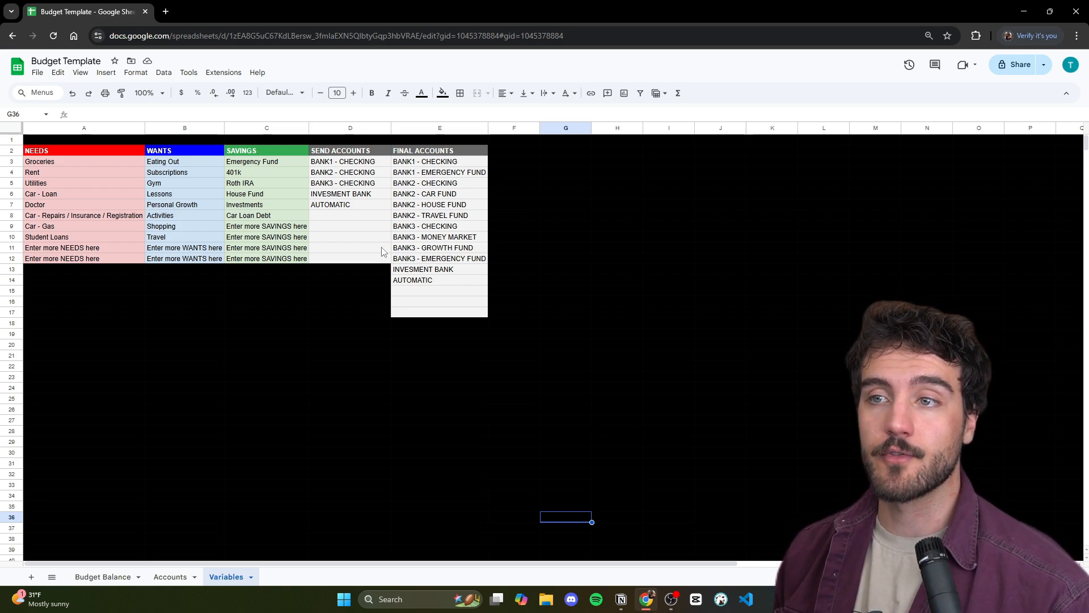
- Try replacing BANK1 with NEEDS in the checking entries of both account lists and in the FINAL ACCOUNTS emergency fund entry
double_click(356, 161)
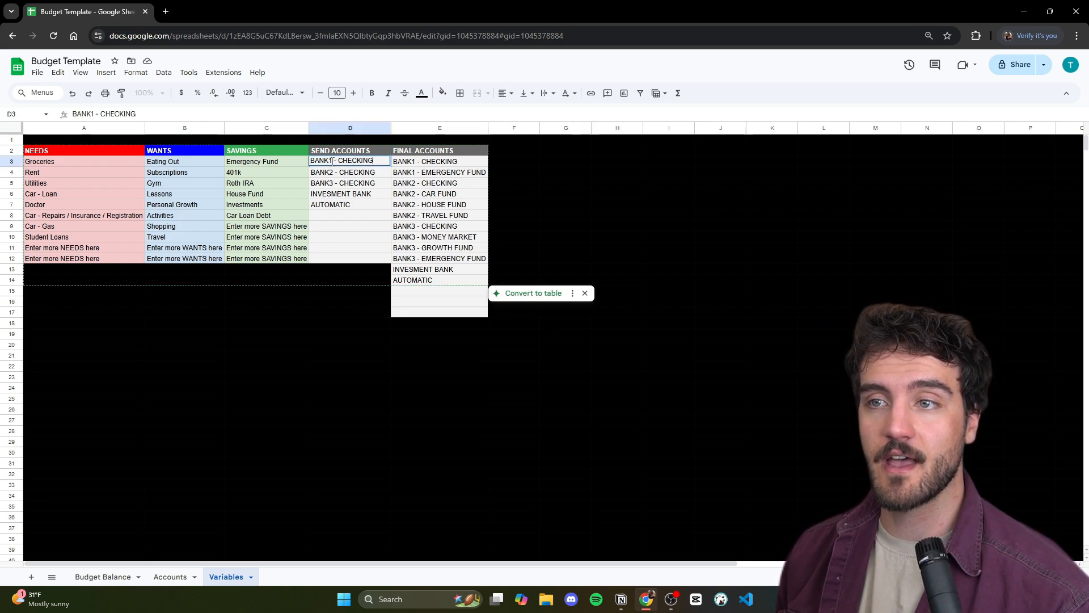
left_click_drag(333, 161, 310, 160)
type("NEEDS")
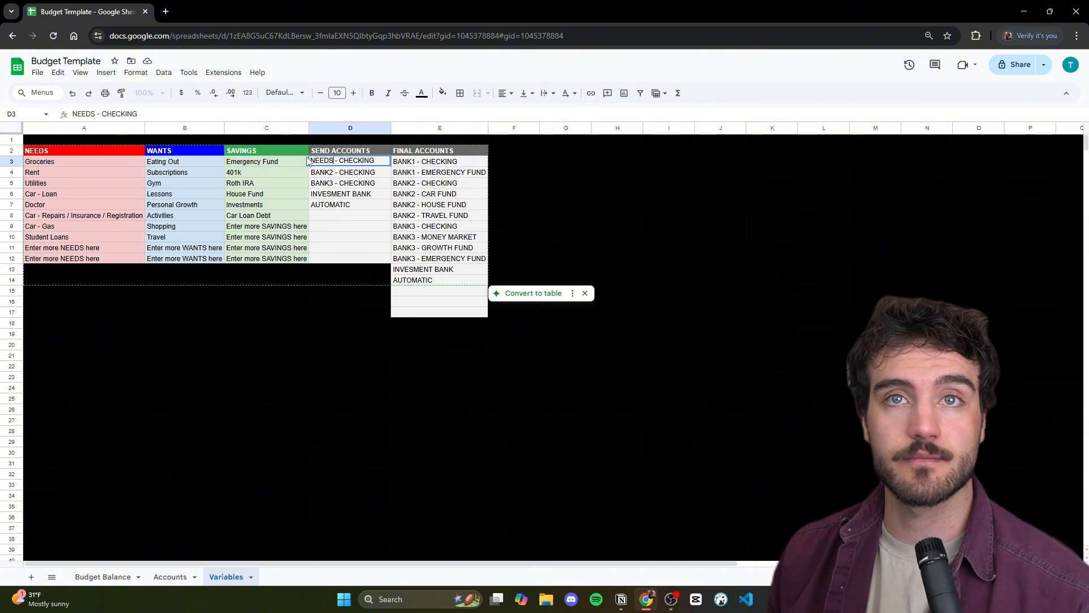
left_click(392, 162)
double_click(393, 171)
left_click_drag(415, 172, 391, 171)
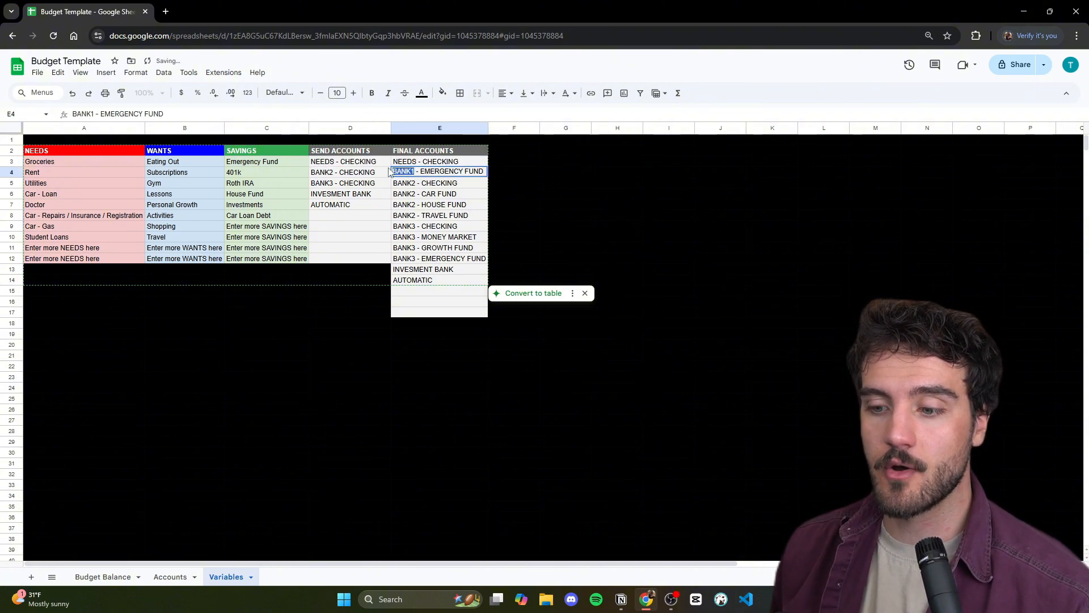
type("NEEDS")
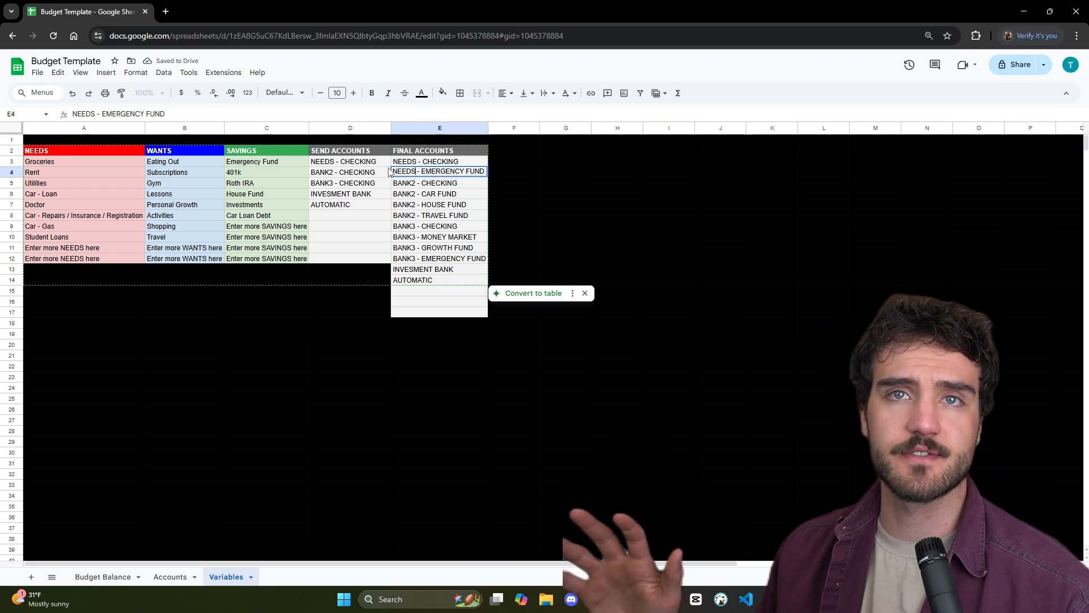
double_click(345, 172)
left_click(362, 282)
left_click(362, 163)
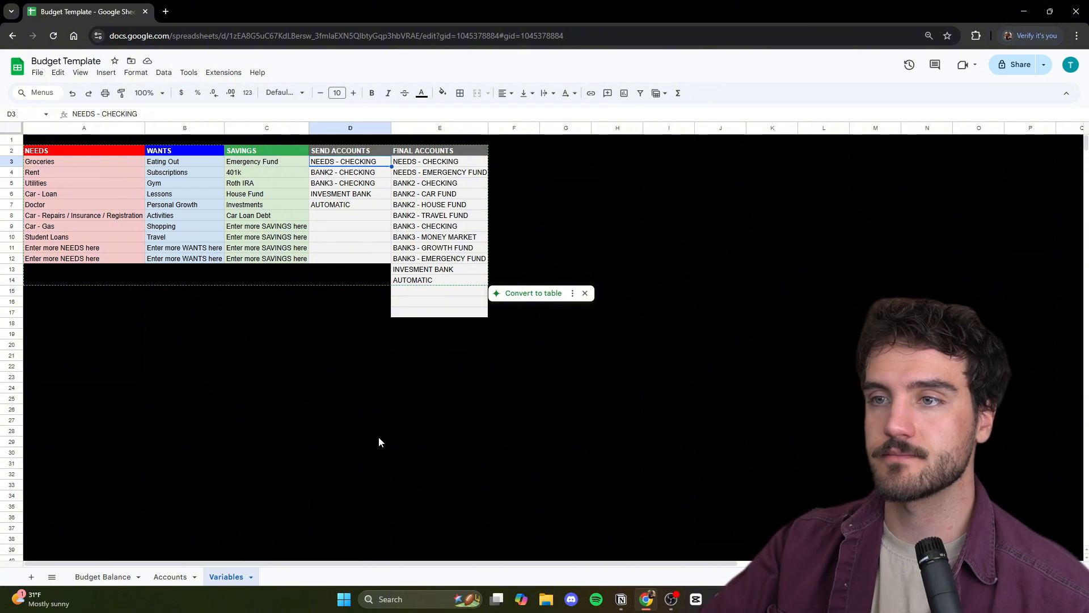
- Try renaming BANK2 - CHECKING under SEND ACCOUNTS to WANTS - CHECKING, and replace its WANTS prefix with NEEDS
left_click(340, 172)
type("WANTS - CHECKING")
key("Return")
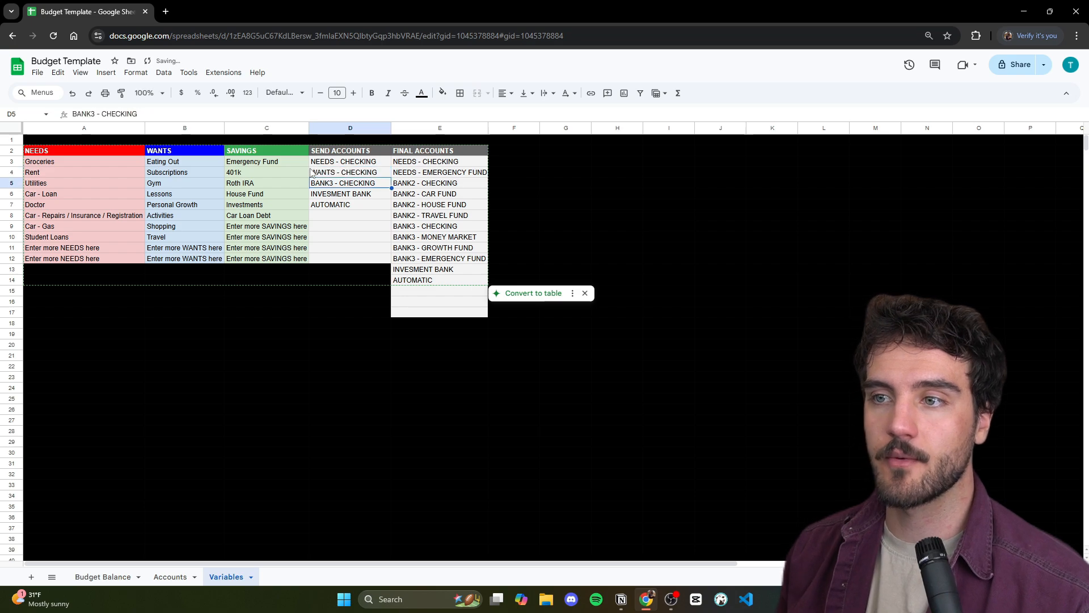
left_click(318, 172)
double_click(315, 172)
type("NEE")
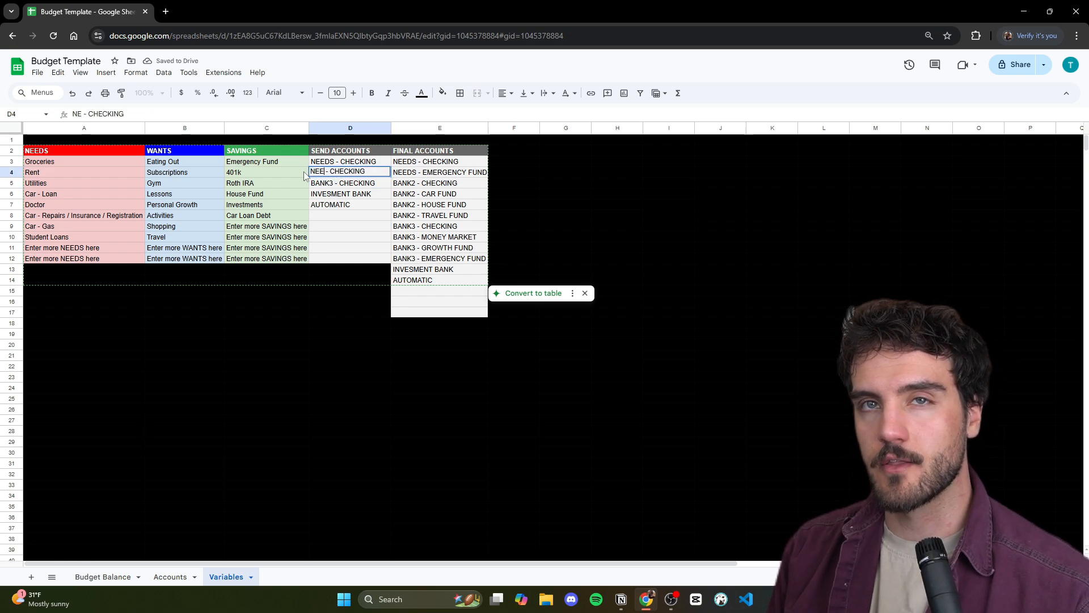
type("DS")
key("Return")
- Undo the NEEDS and WANTS renames in the SEND ACCOUNTS and FINAL ACCOUNTS lists
key("ctrl+z")
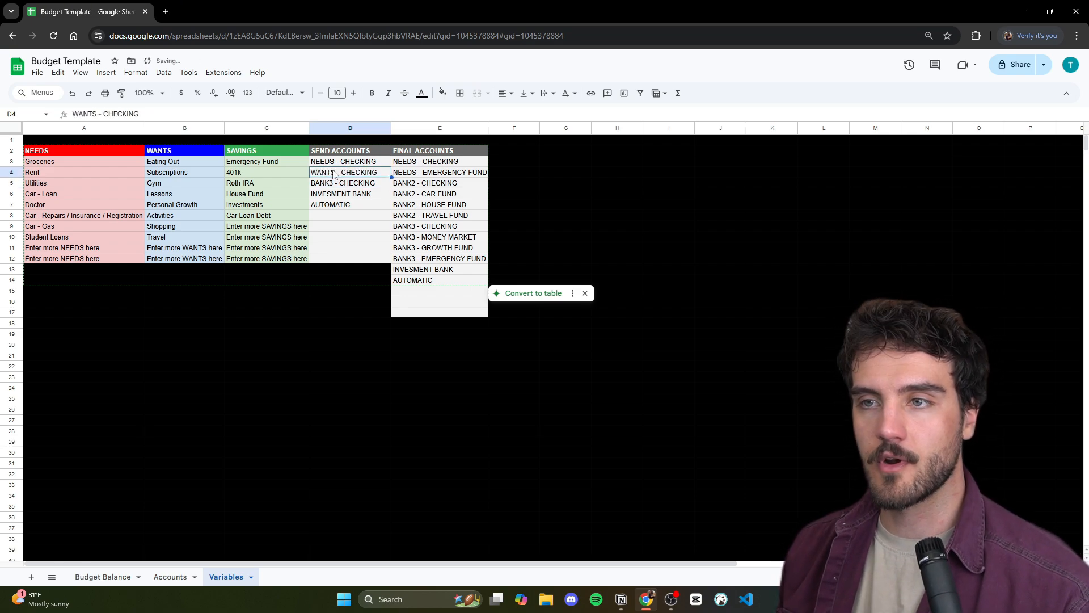
key("ctrl+z")
key("ctrl+z")
key("ctrl+z")
key("ctrl+z")
left_click(329, 323)
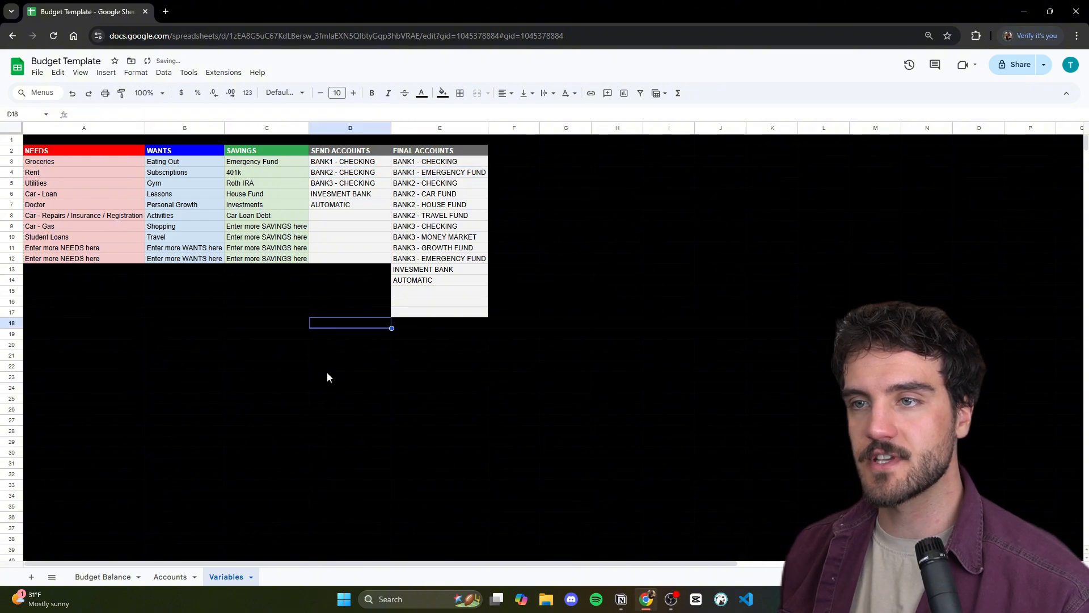
- Set the Groceries final account on the Budget Balance sheet to BANK1 - CHECKING, and widen the Groceries column to fit it
left_click(102, 577)
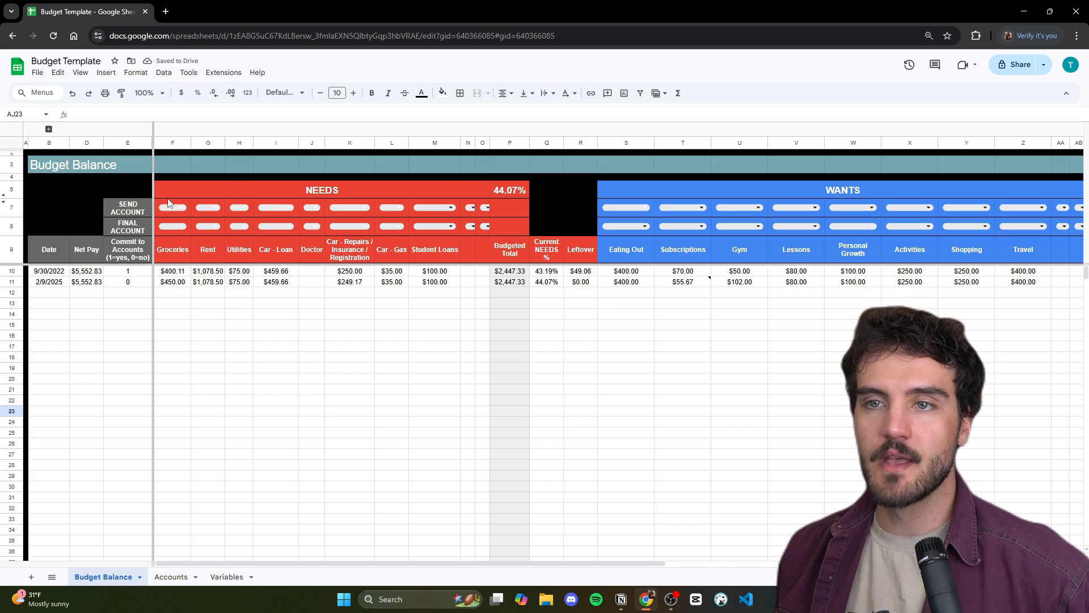
left_click(170, 226)
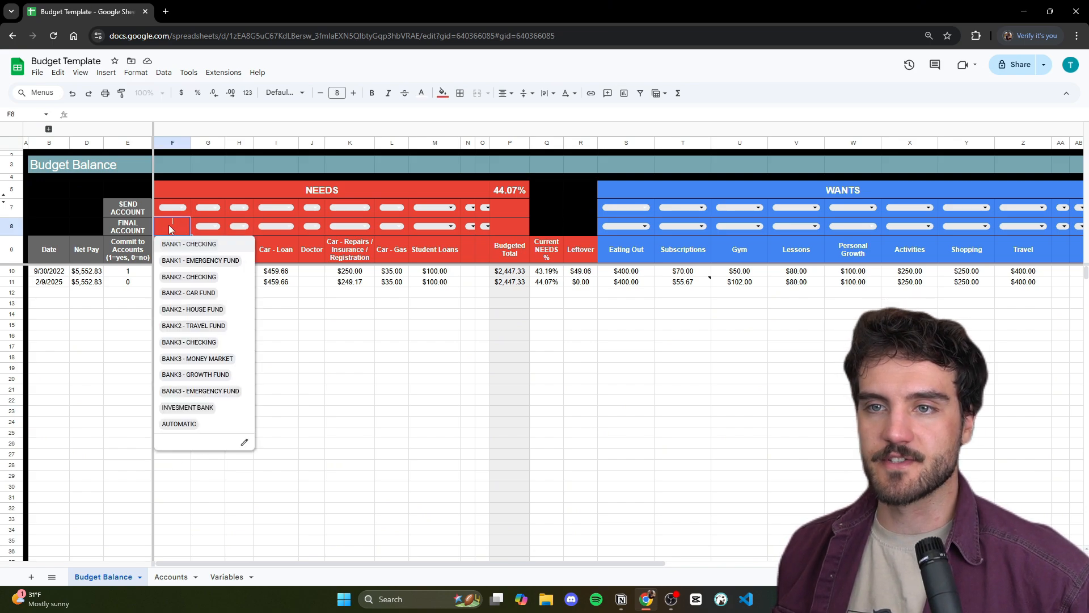
left_click(227, 576)
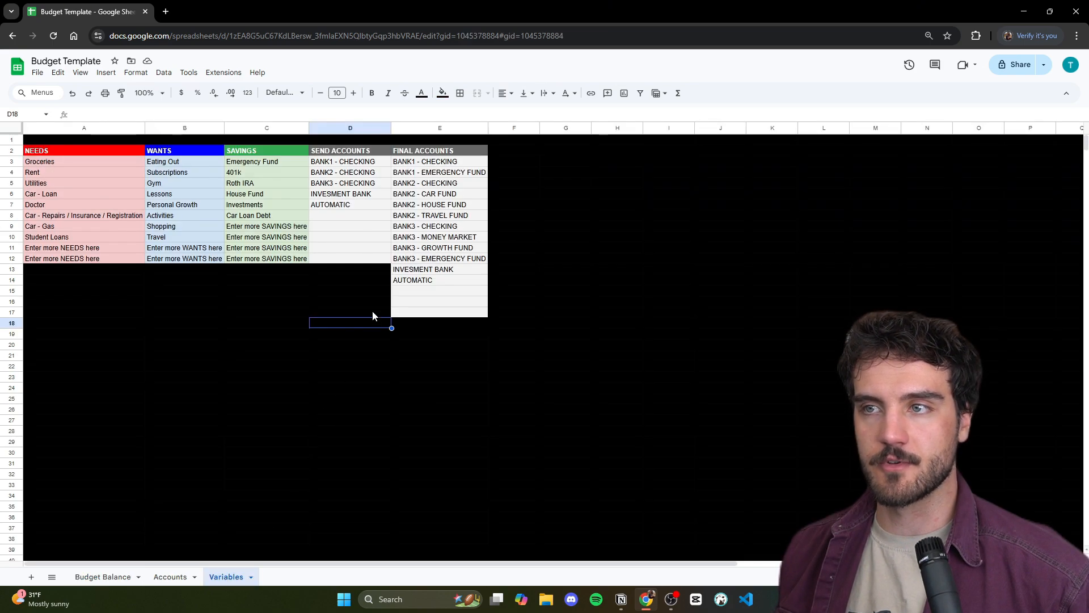
left_click(102, 577)
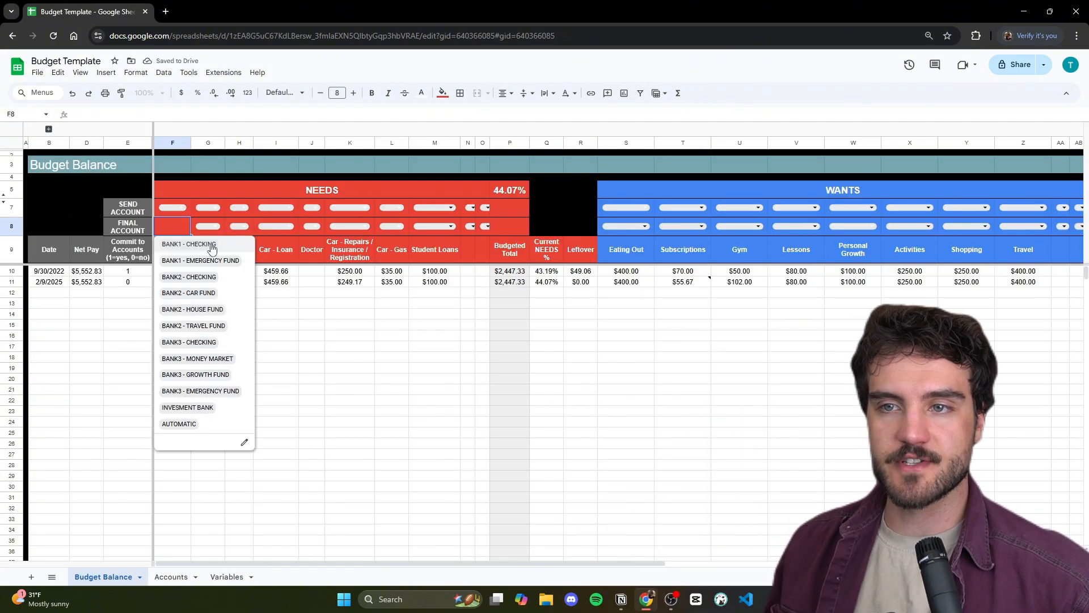
left_click(213, 244)
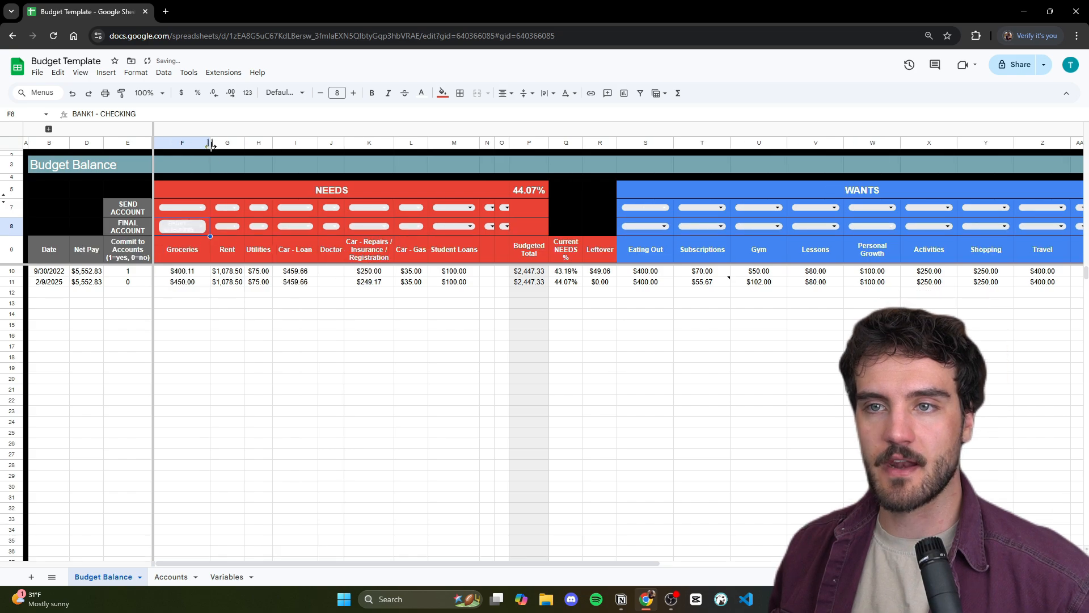
- Set the Rent final account to BANK2 - CHECKING and widen the Rent column to fit the account name
left_click(235, 229)
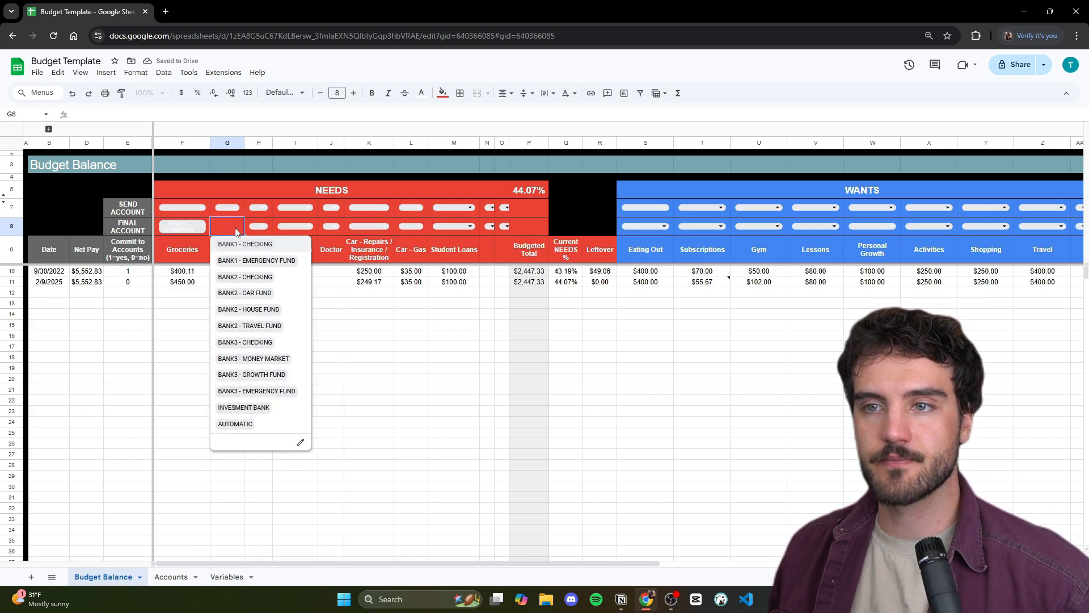
left_click(234, 229)
left_click(233, 229)
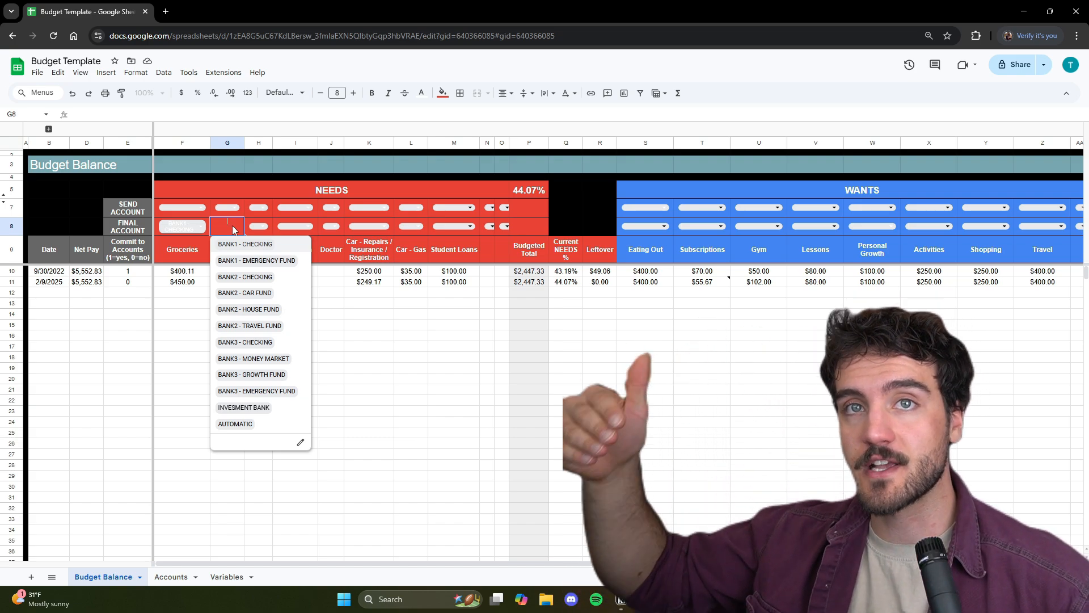
left_click(362, 313)
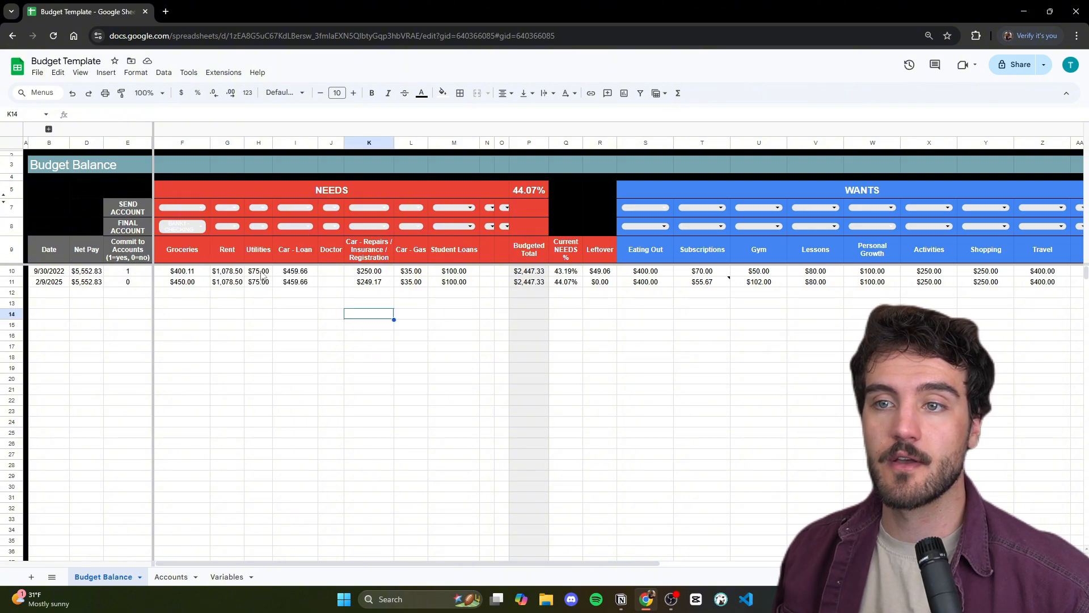
left_click(227, 225)
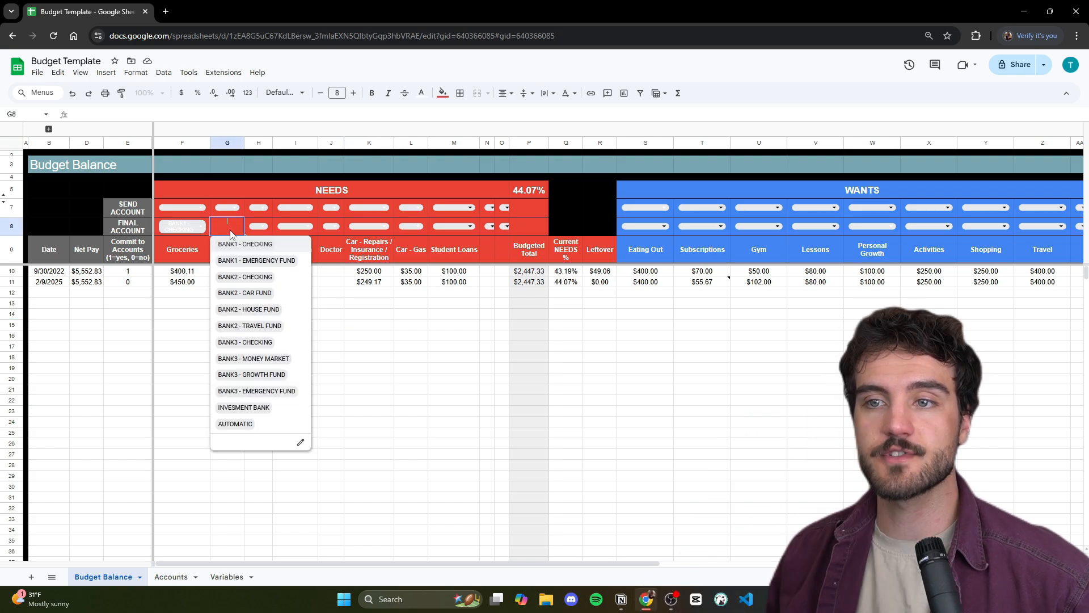
left_click(264, 278)
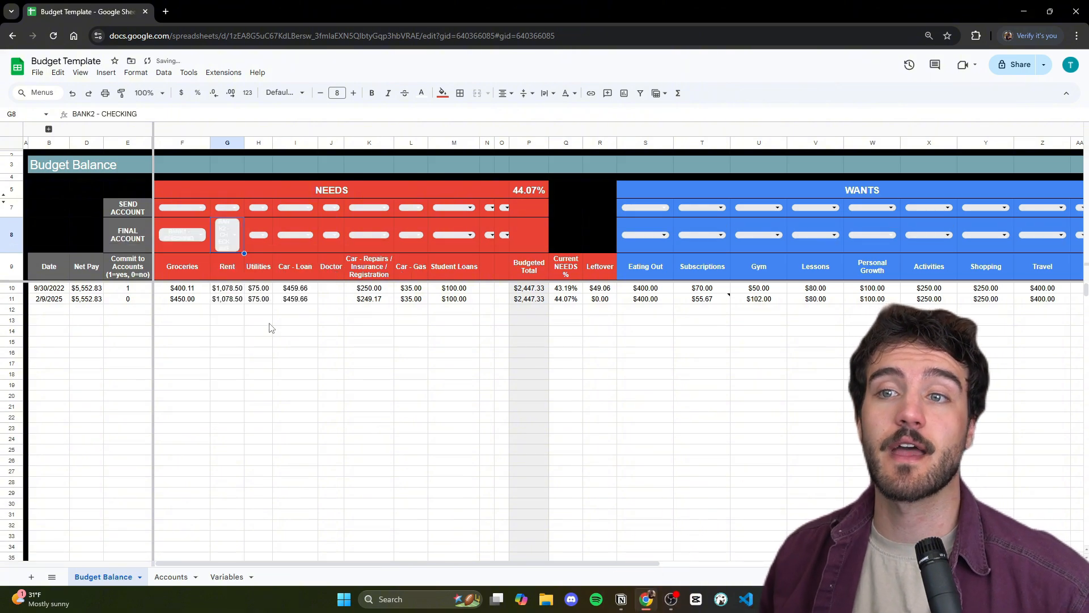
left_click_drag(245, 142, 267, 143)
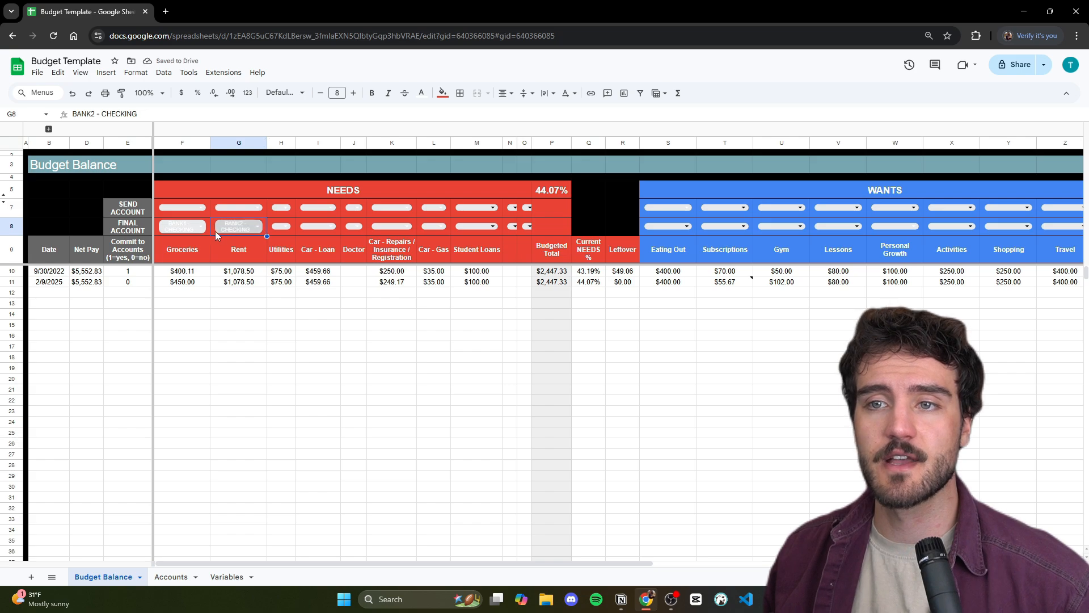
- Set the final accounts for Utilities and Car - Loan to BANK2 - CHECKING, widening both columns to fit
left_click(285, 228)
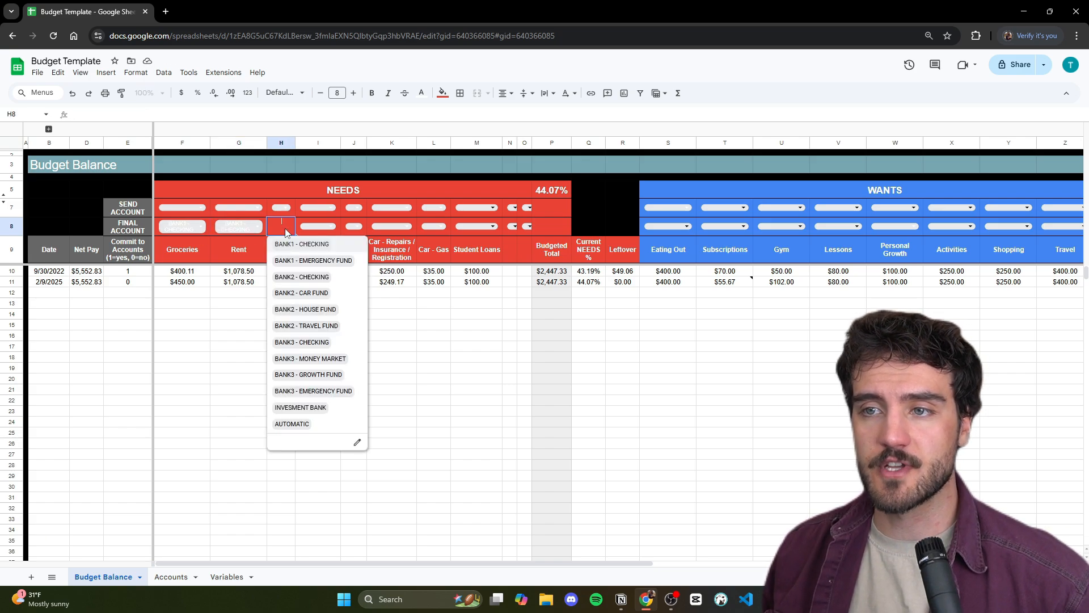
left_click(313, 277)
left_click_drag(295, 143, 325, 143)
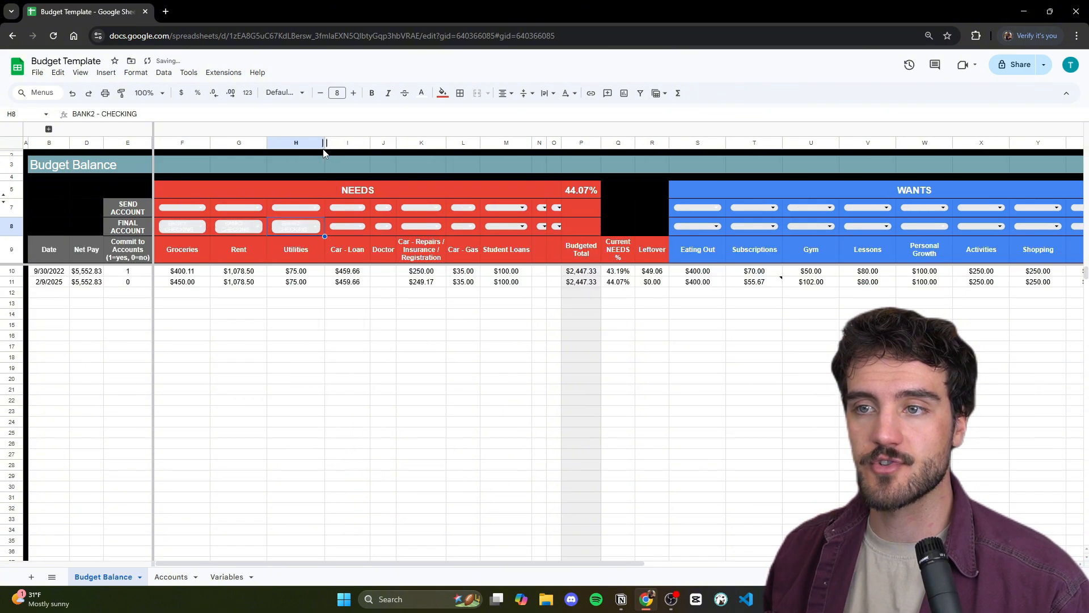
left_click(361, 228)
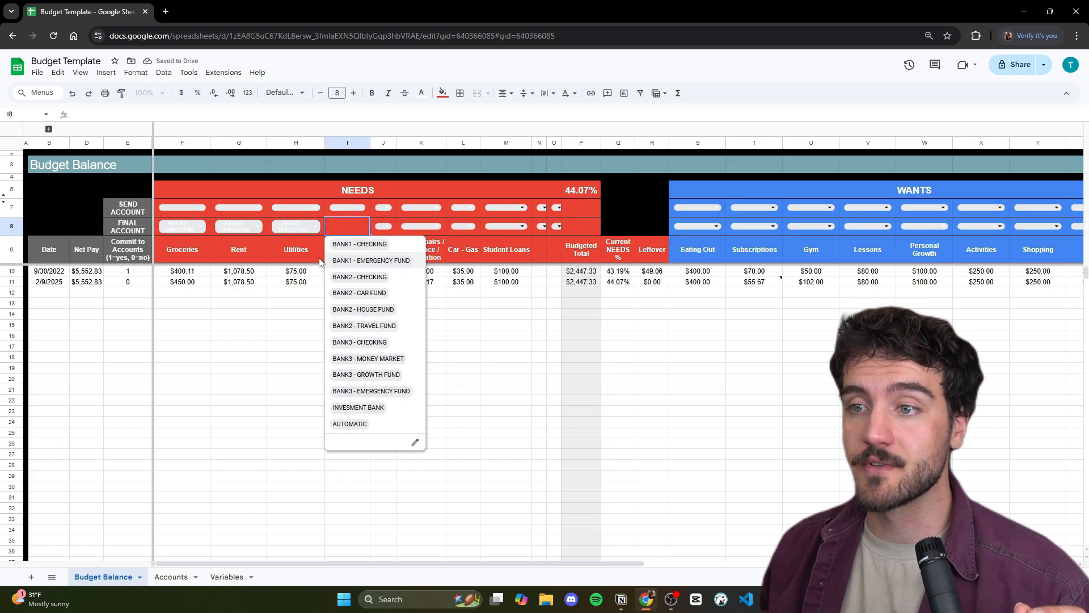
left_click(364, 276)
left_click_drag(370, 143, 379, 144)
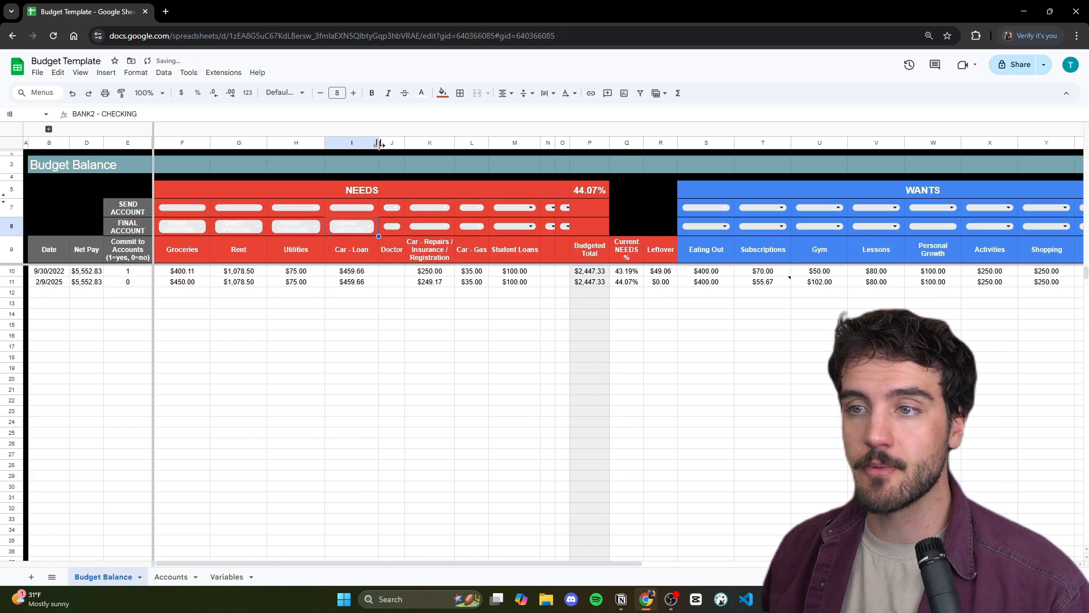
- Set the Doctor final account to BANK1 - CHECKING, widen its column, and check the Doctor amounts in both budget rows
left_click(396, 228)
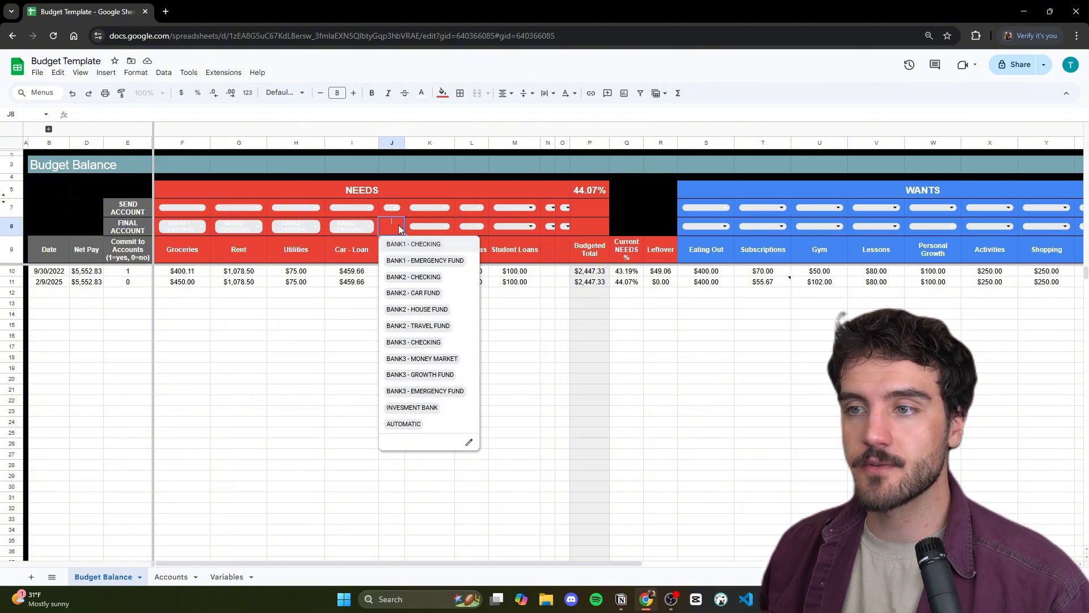
left_click(417, 244)
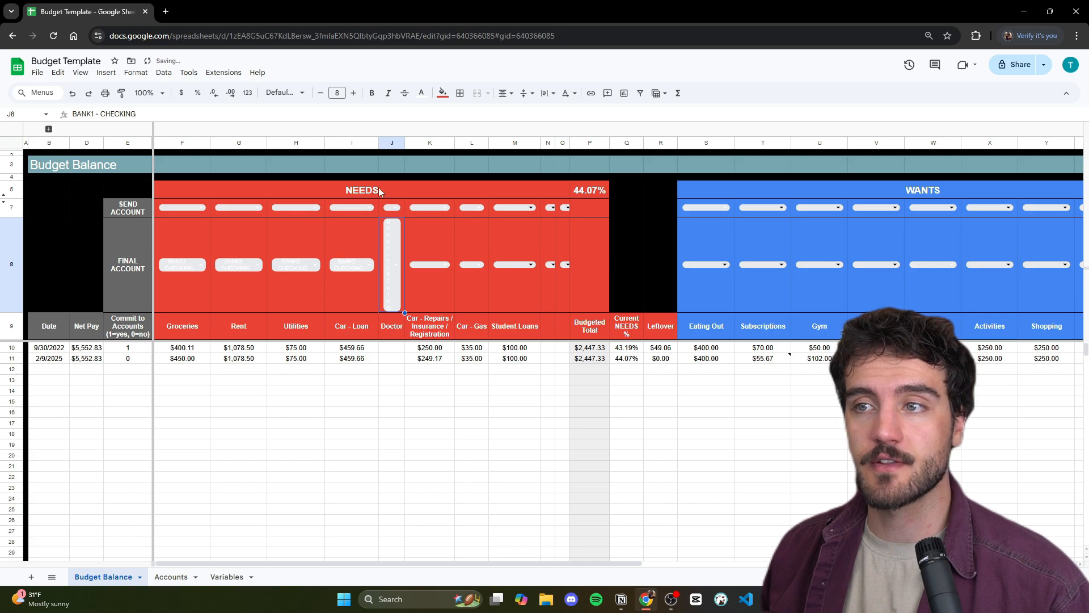
left_click_drag(404, 143, 438, 143)
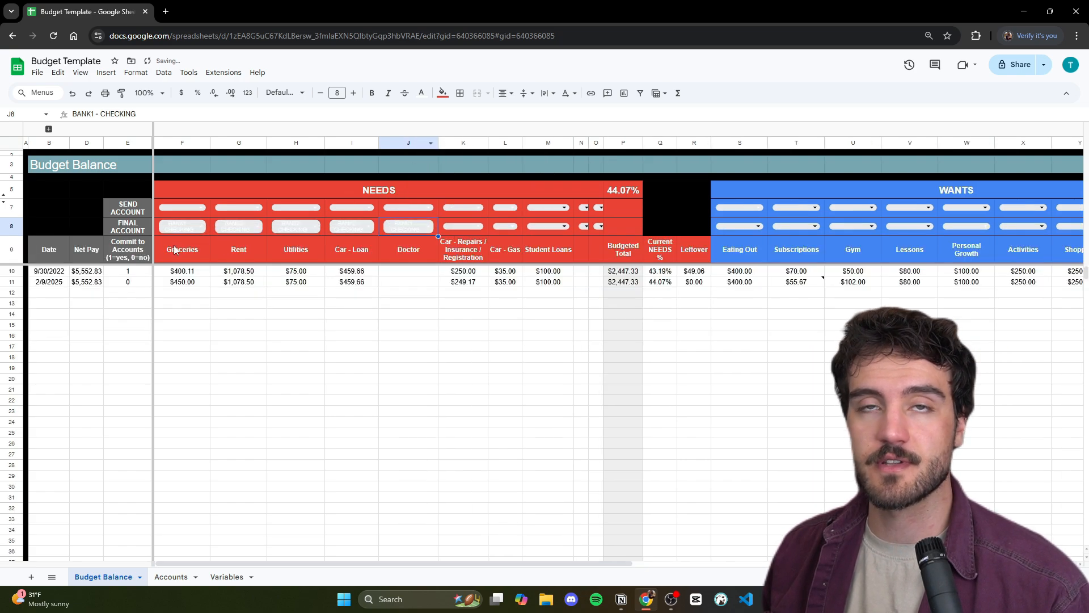
left_click(238, 305)
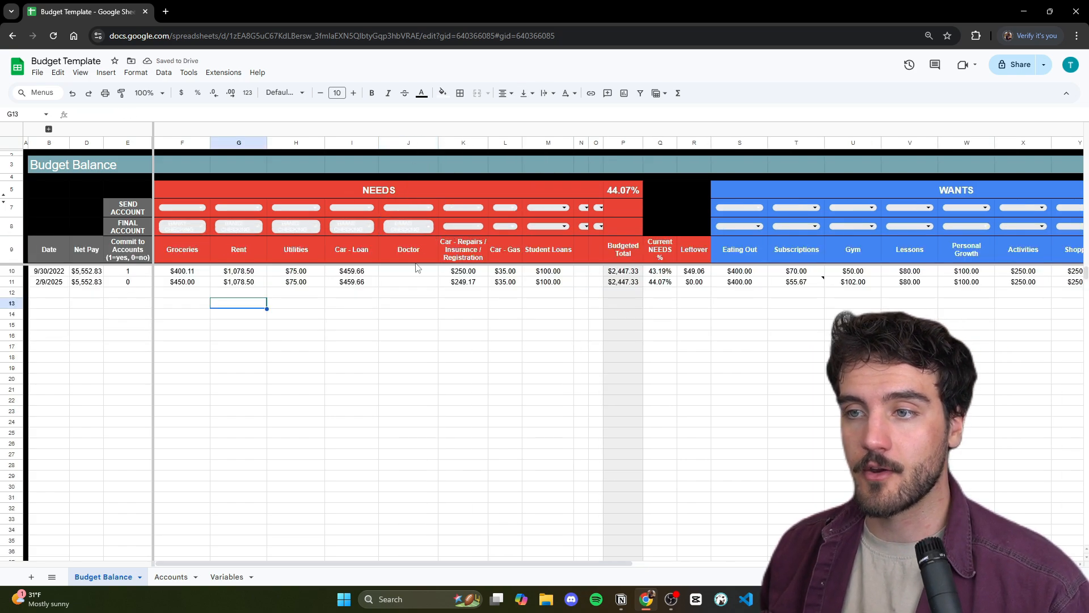
left_click_drag(418, 271, 423, 283)
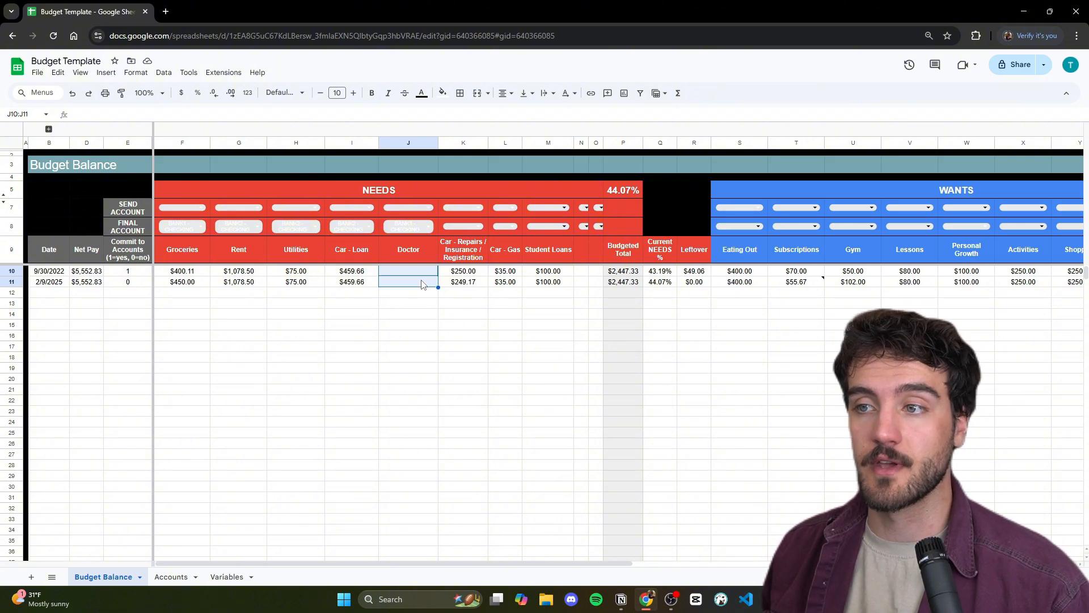
left_click(465, 226)
left_click(408, 282)
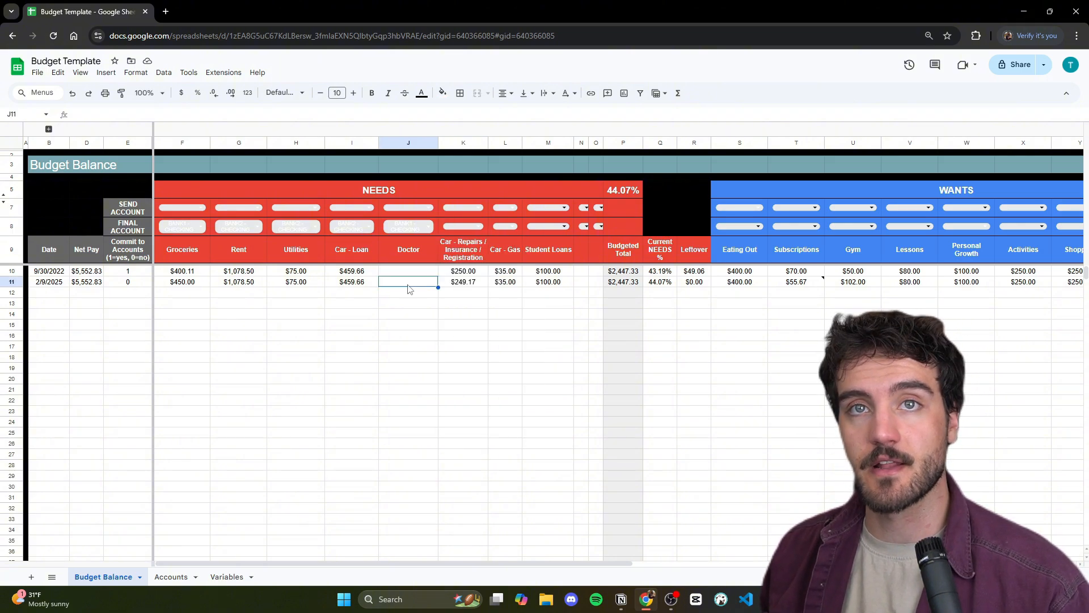
- Set the final account for Car - Repairs / Insurance / Registration to BANK2 - CAR FUND and widen its column
left_click(478, 228)
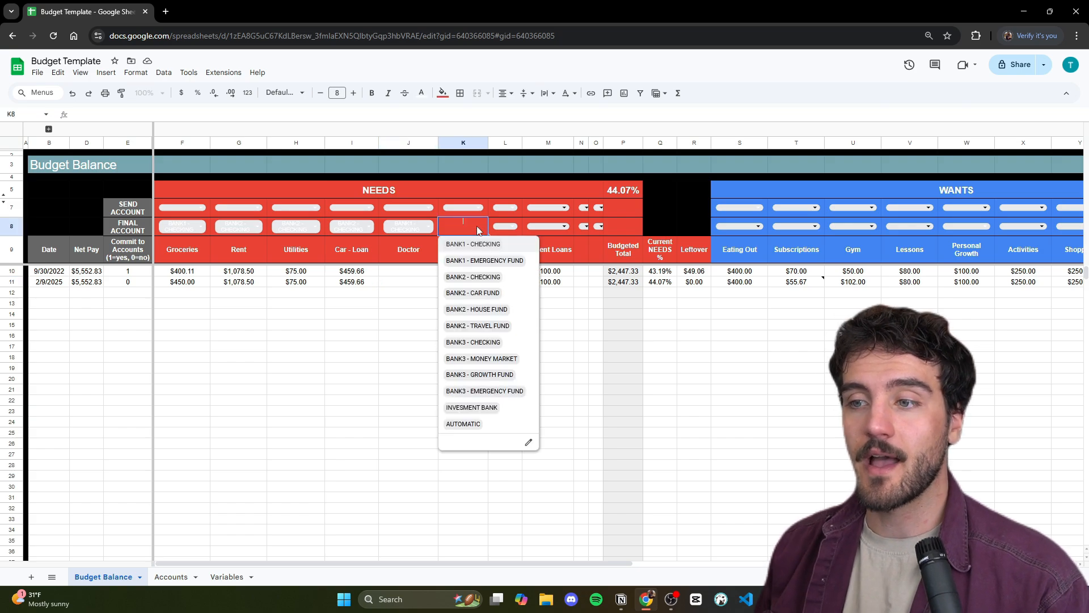
left_click(499, 294)
left_click_drag(490, 145, 500, 145)
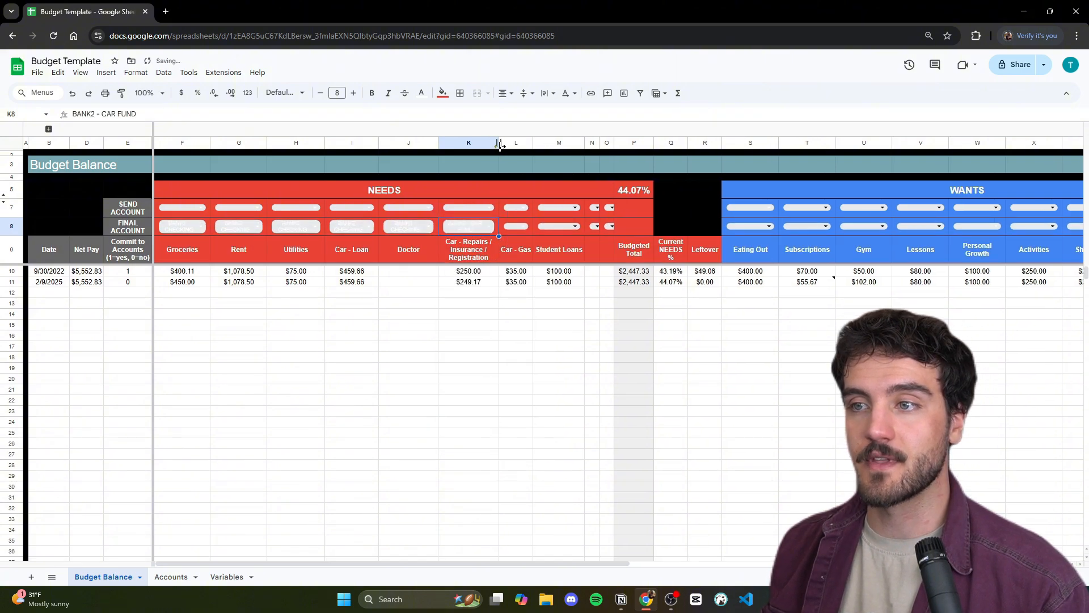
left_click(477, 260)
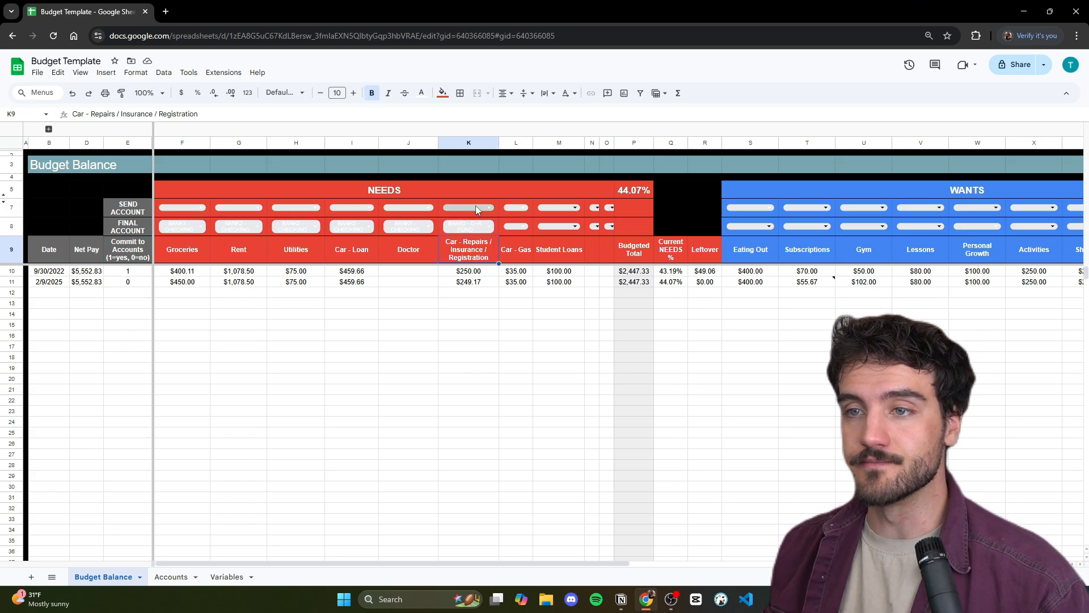
- Set the final accounts for Car - Gas and Student Loans to BANK1 - CHECKING, widening their columns to fit
left_click_drag(533, 142, 543, 142)
left_click(533, 225)
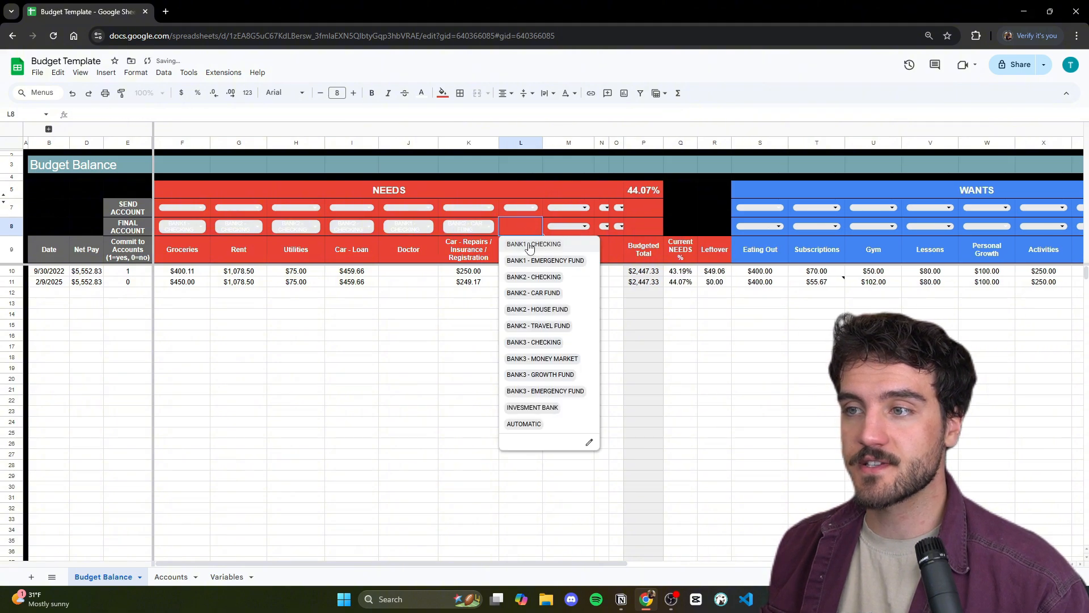
left_click(529, 245)
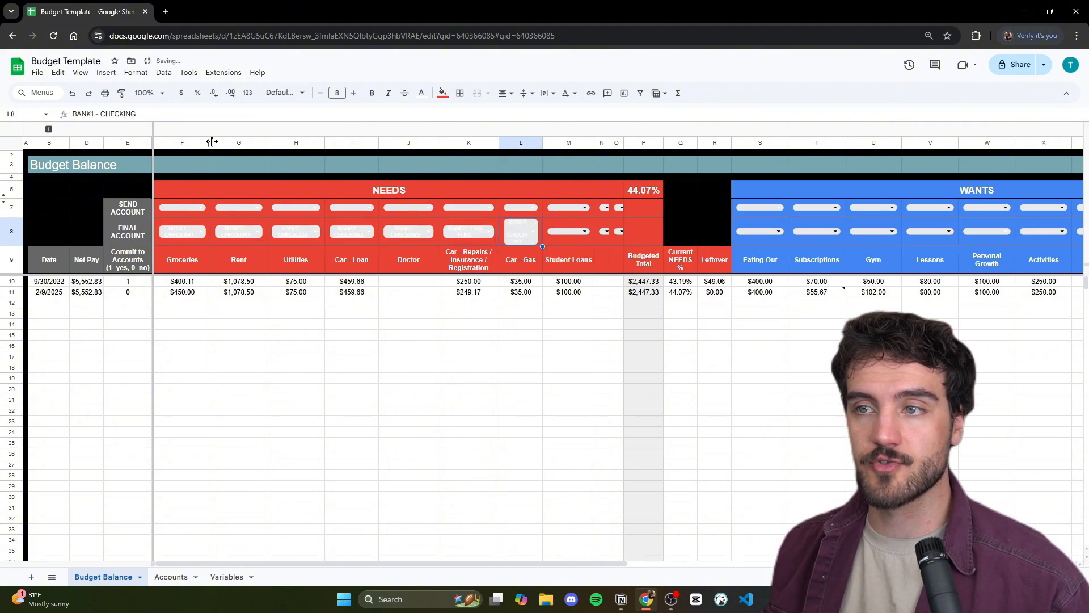
left_click_drag(542, 143, 557, 142)
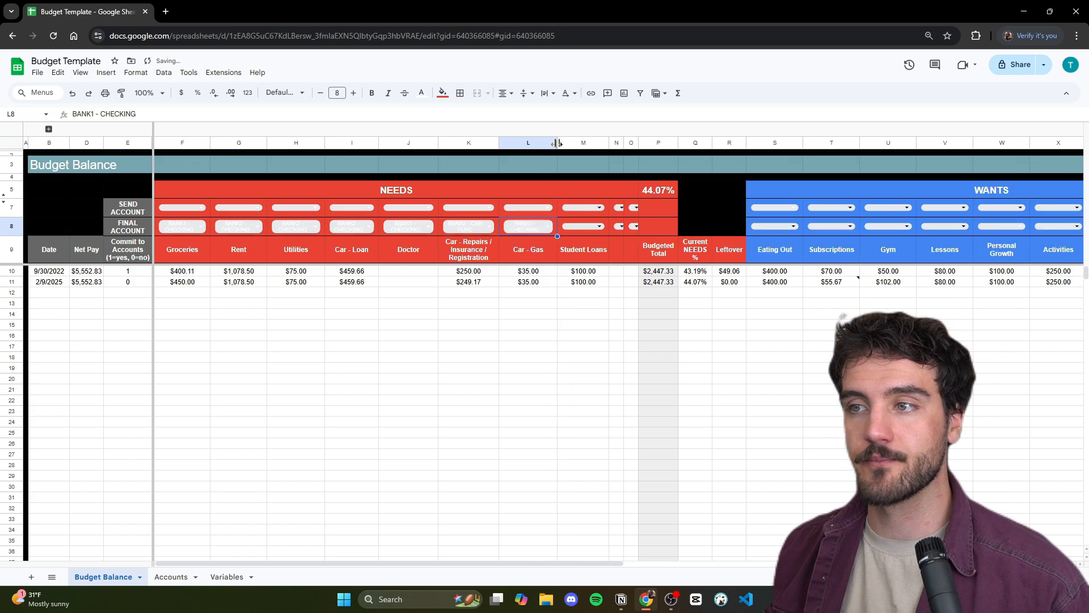
left_click(597, 229)
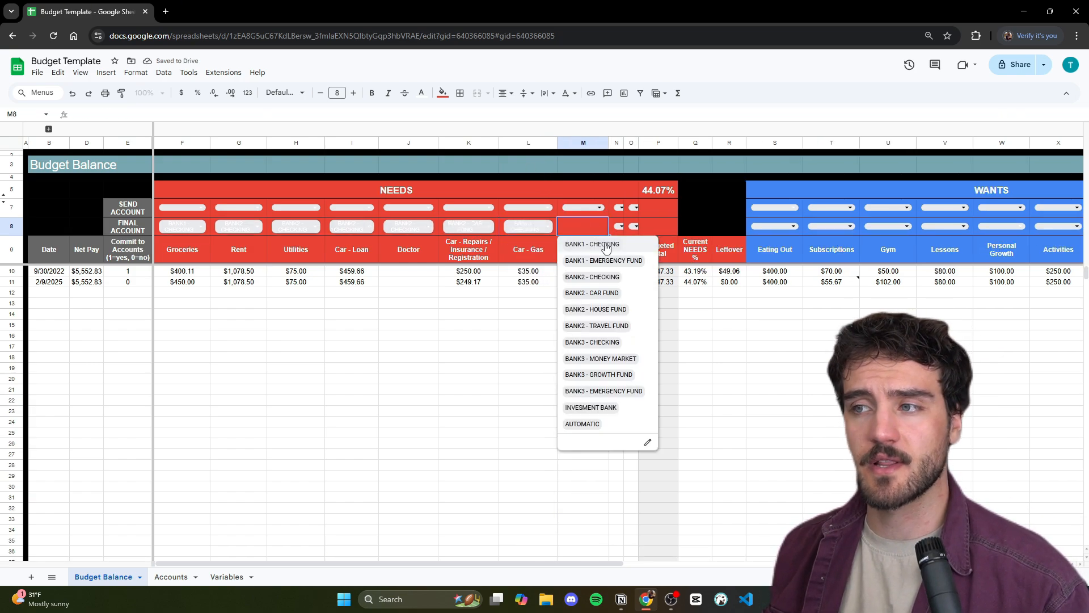
left_click(609, 246)
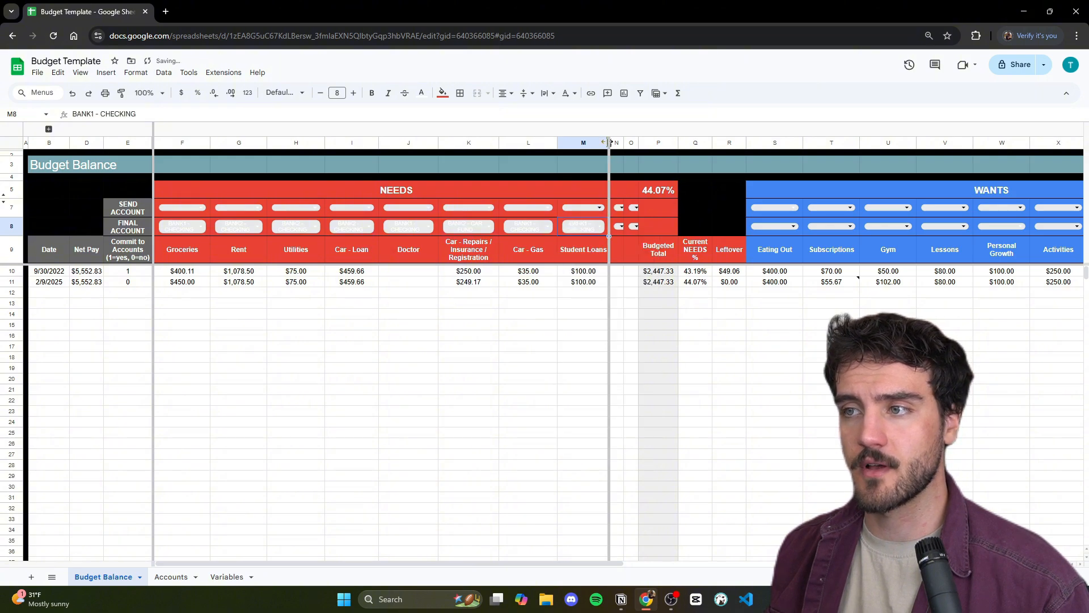
left_click_drag(607, 143, 608, 142)
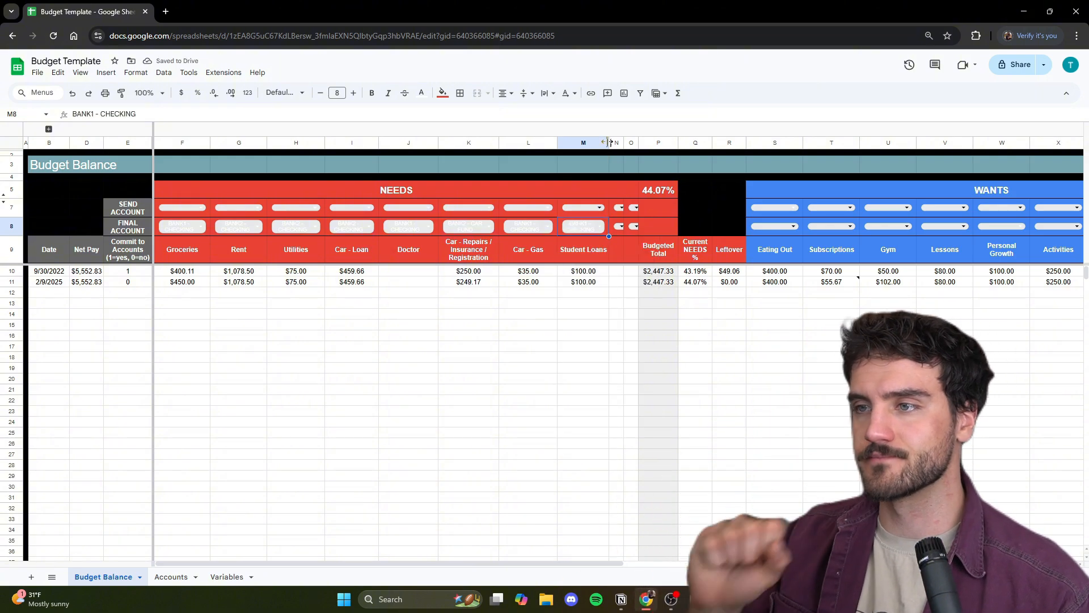
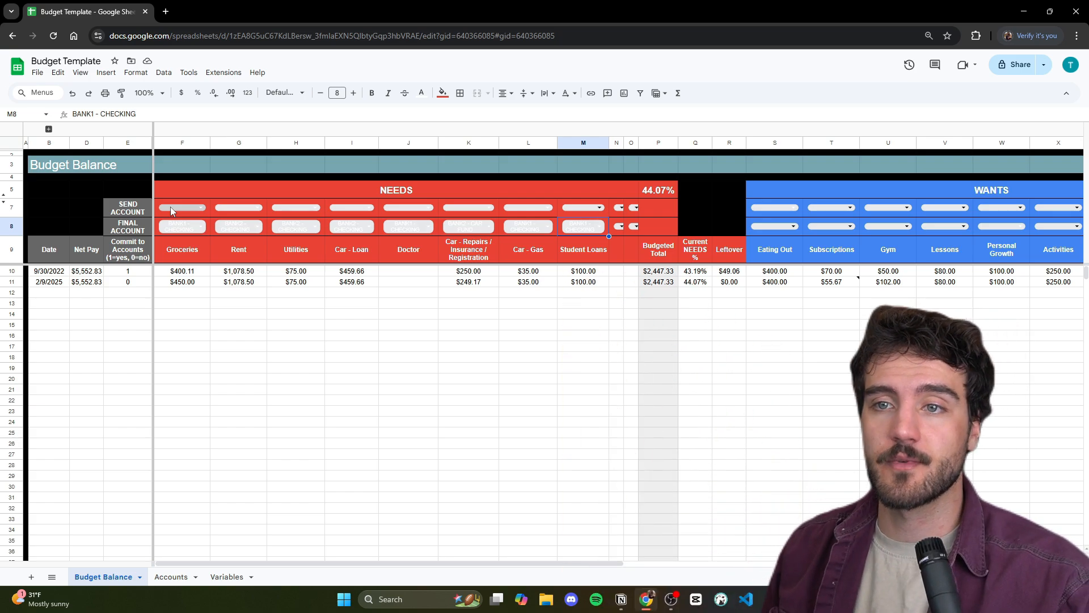
- Set the send account to BANK1 - CHECKING for Groceries and to BANK2 - CHECKING for Rent and Utilities
key("Up")
key("Up")
left_click(195, 208)
left_click(191, 226)
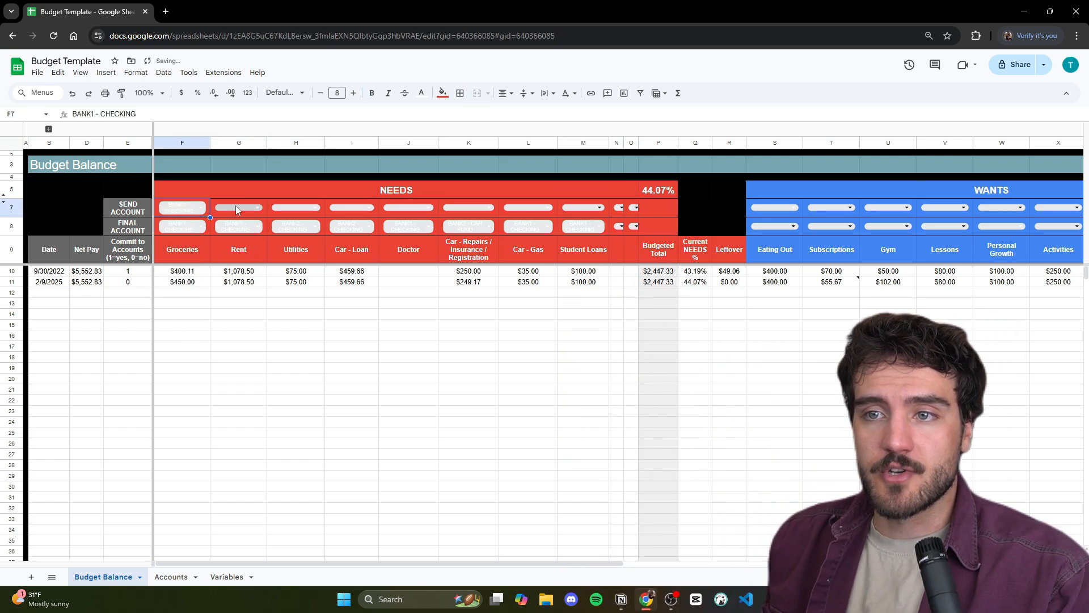
left_click(238, 208)
left_click(242, 241)
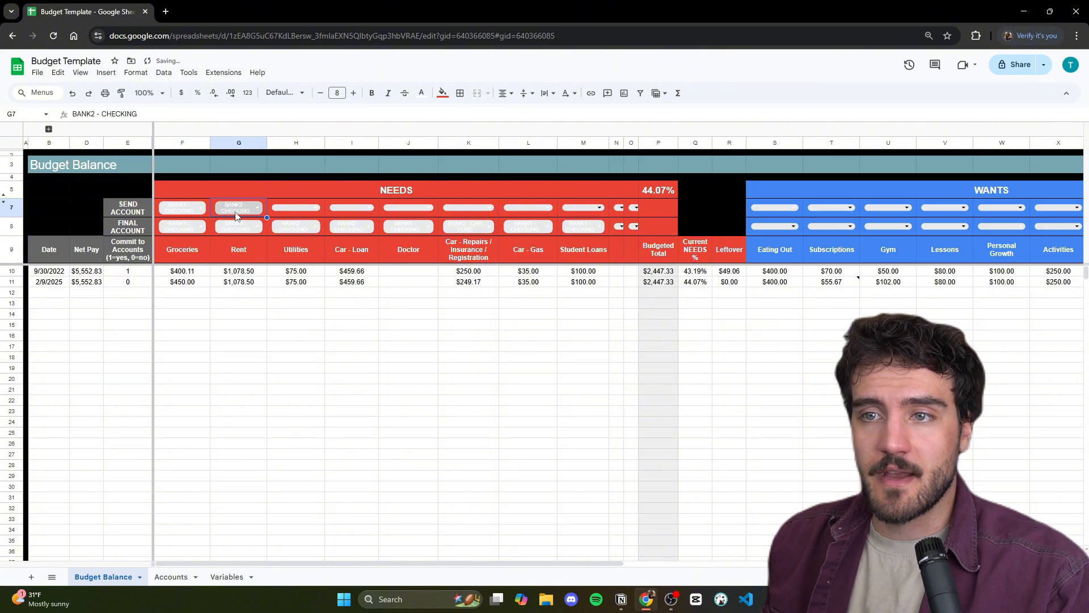
left_click(294, 206)
left_click(317, 213)
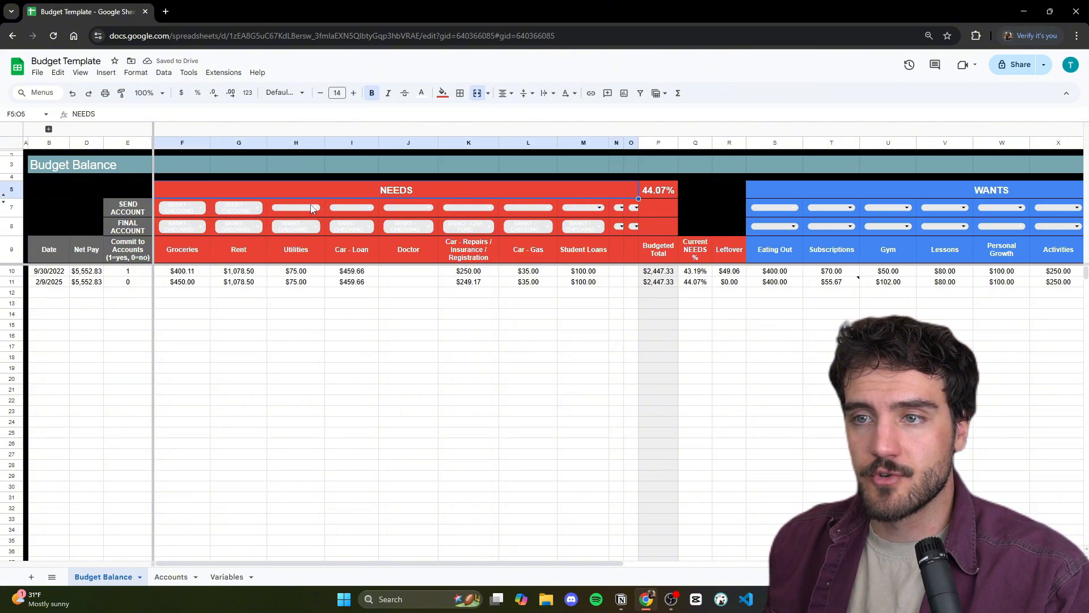
left_click(314, 210)
left_click(309, 242)
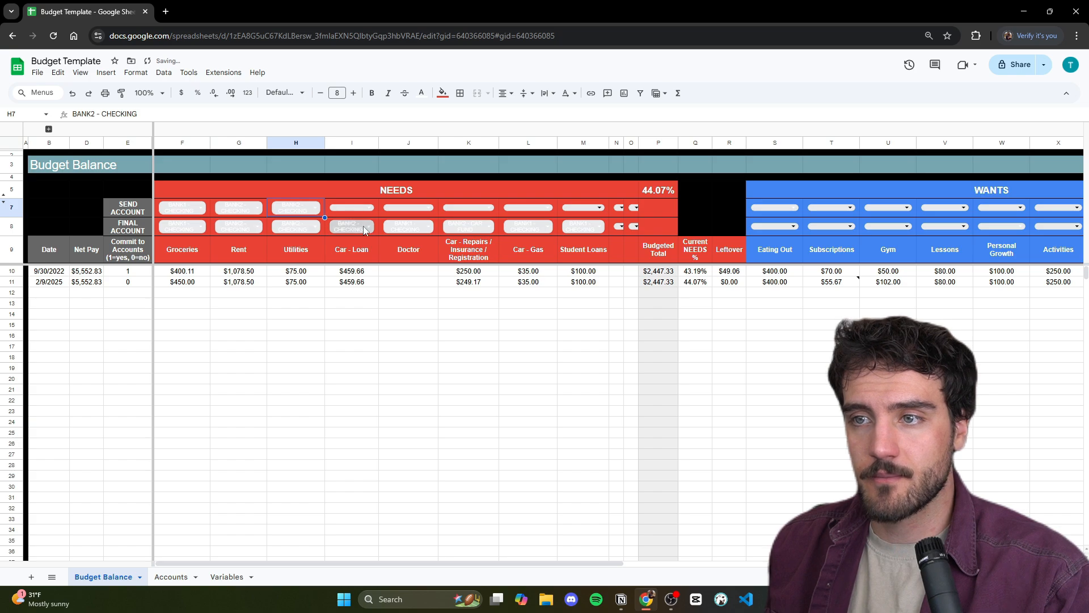
- Set the send account to BANK2 - CHECKING for Car - Loan and to BANK1 - CHECKING for Doctor
left_click(348, 207)
left_click(357, 242)
left_click(410, 206)
left_click(413, 226)
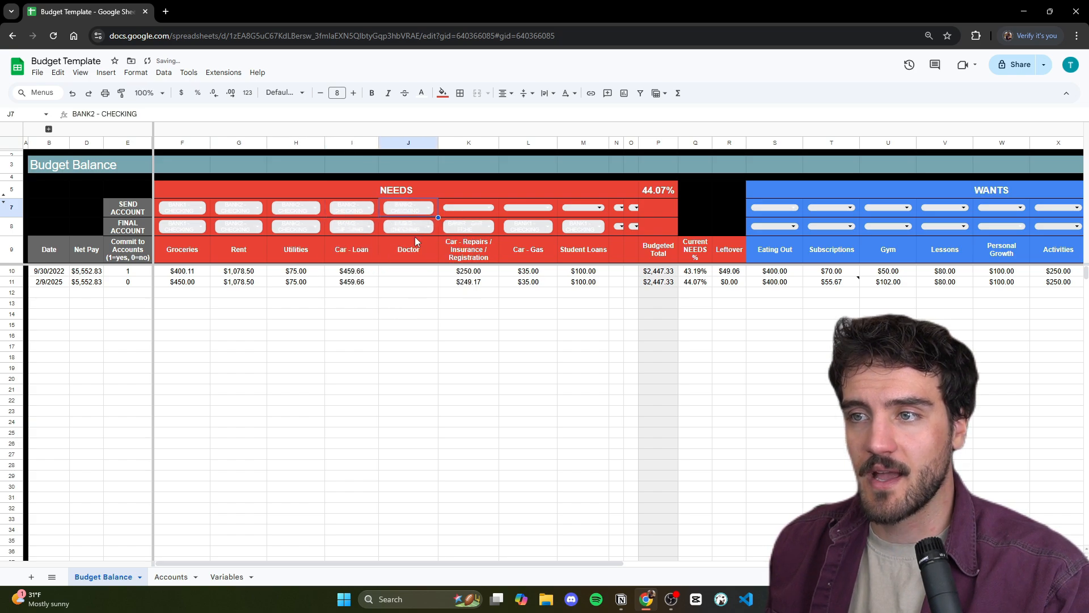
- Set the send account to BANK2 - CHECKING for Car - Repairs / Insurance / Registration and to BANK1 - CHECKING for Car - Gas and Student Loans
left_click(487, 209)
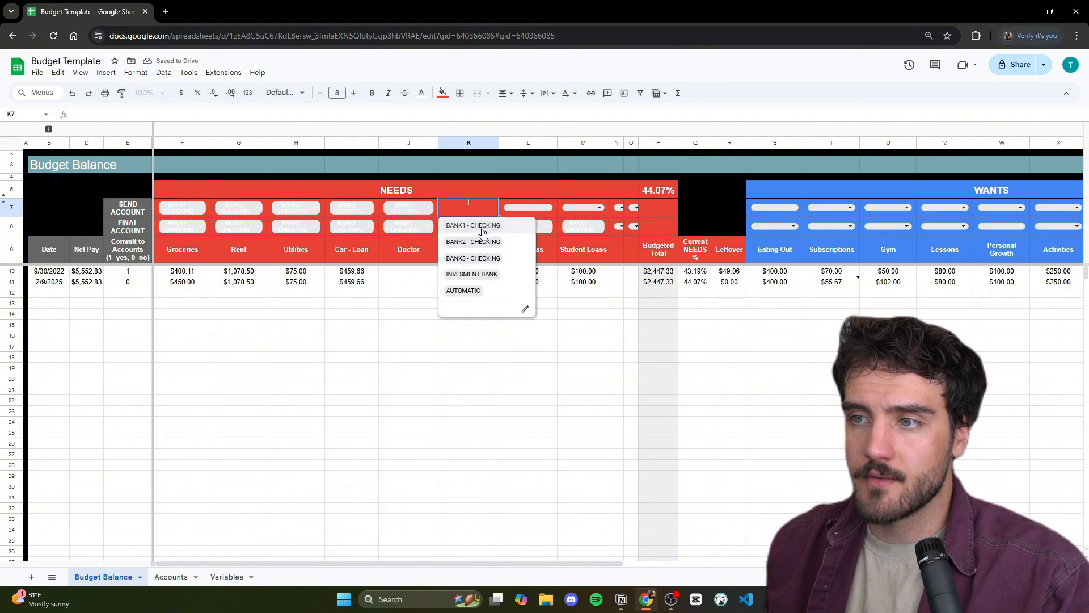
left_click(482, 241)
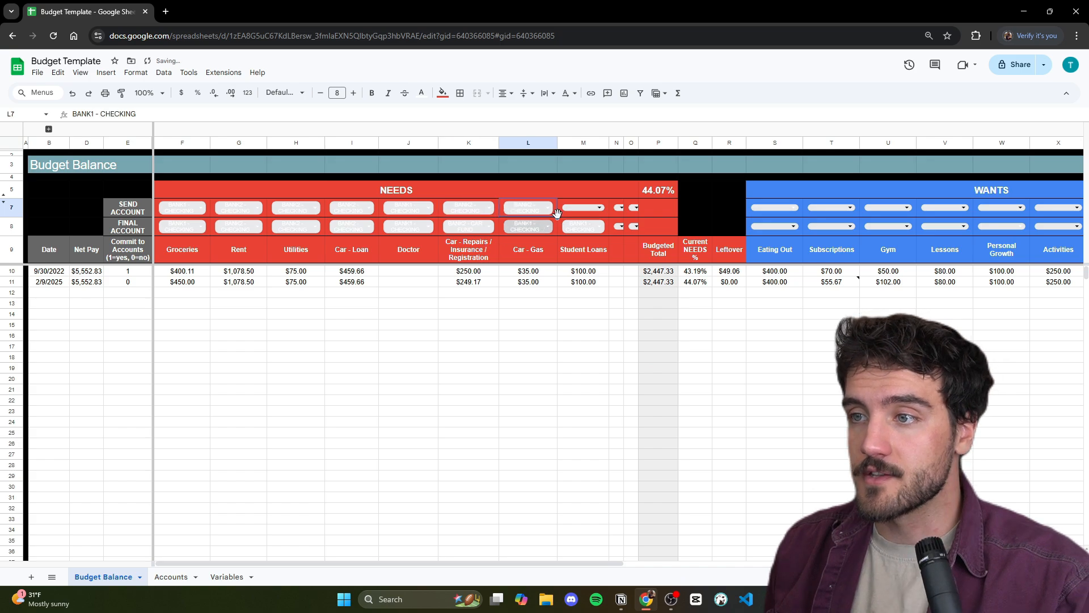
left_click(591, 210)
left_click(592, 226)
left_click(535, 364)
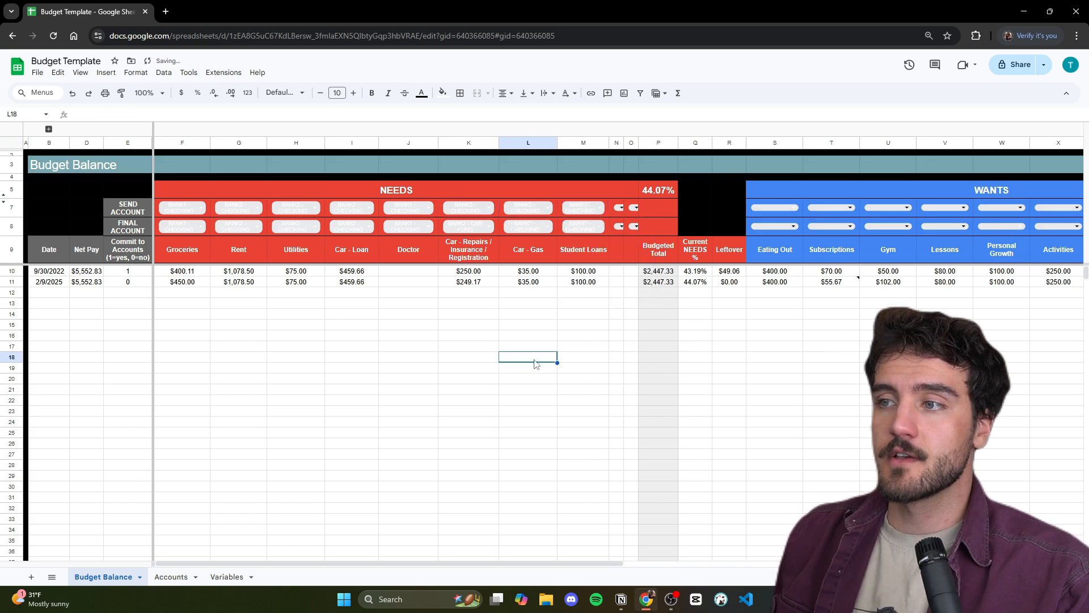
- Set the final accounts for Eating Out, Activities and Shopping in the WANTS section to BANK3 - CHECKING
left_click_drag(523, 563, 799, 563)
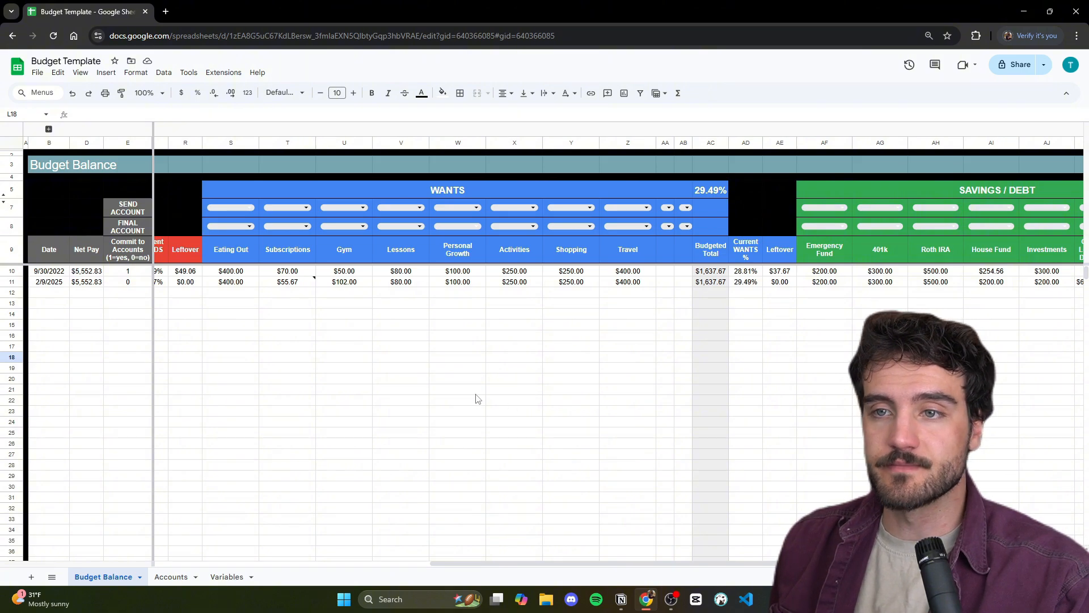
left_click(247, 228)
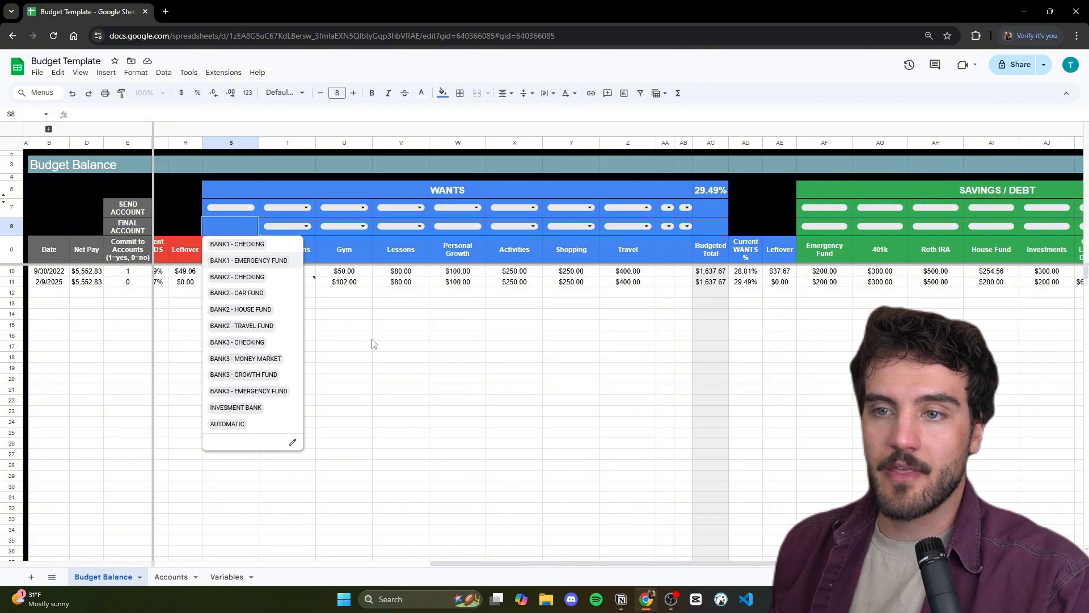
left_click(255, 342)
key("Tab")
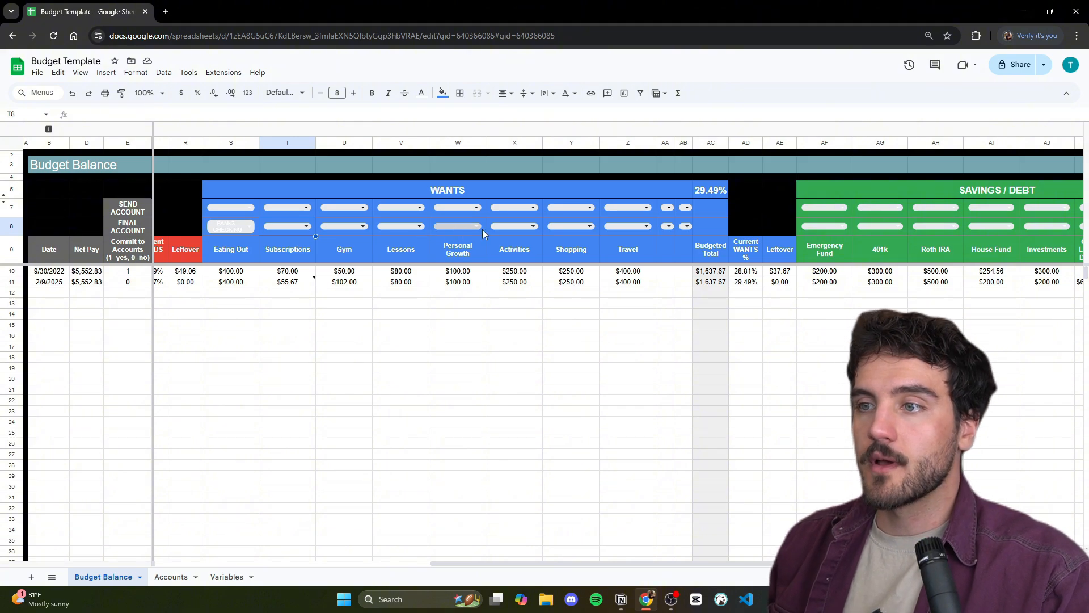
left_click(517, 229)
left_click(538, 342)
left_click(584, 227)
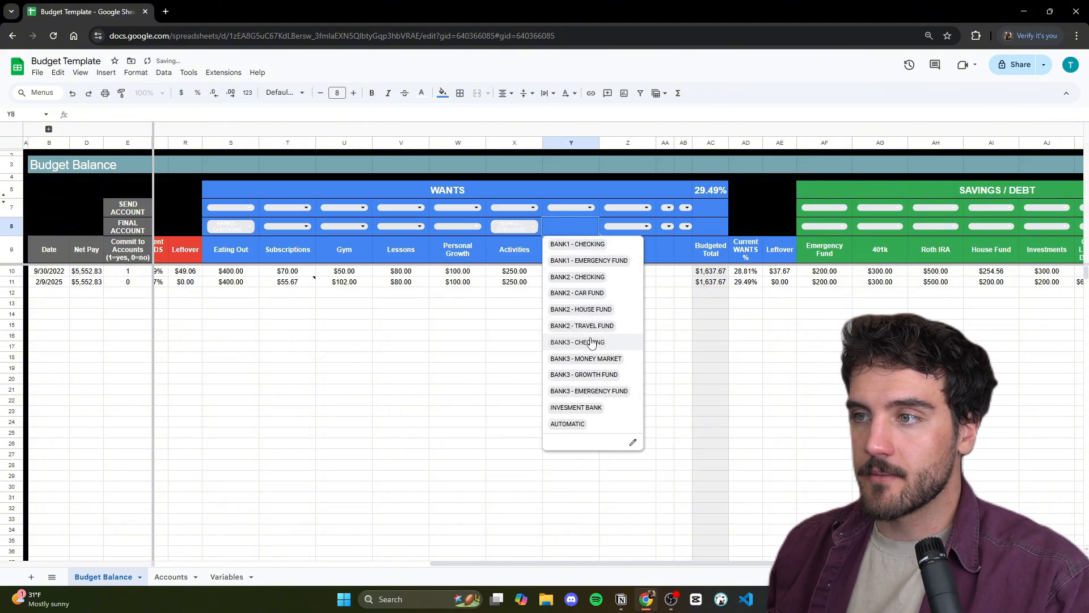
left_click(593, 342)
left_click(514, 305)
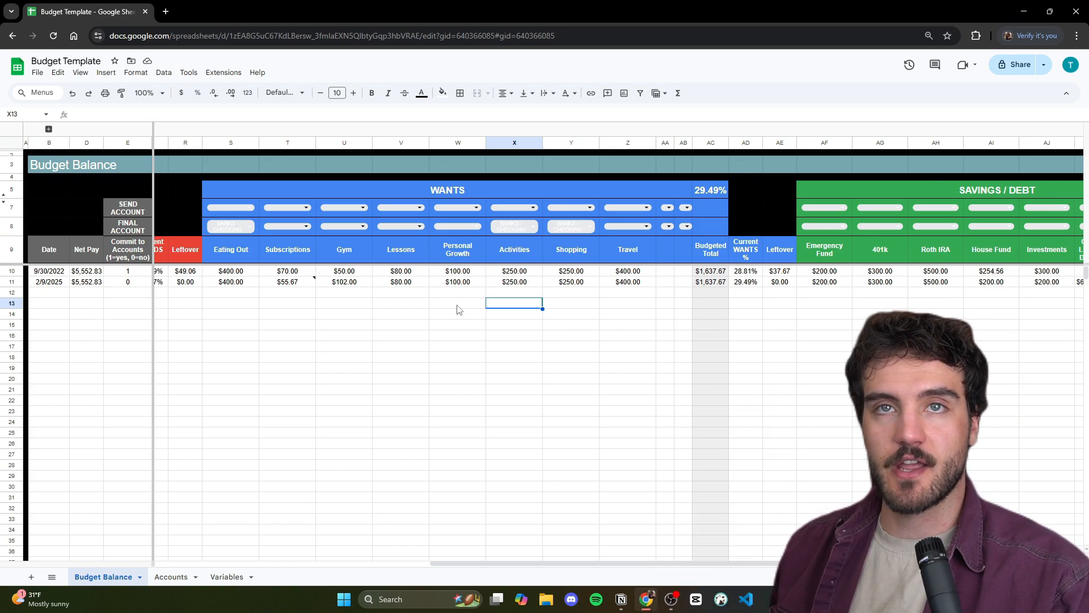
- Rename BANK3 - EMERGENCY FUND to BANK3 - SUBSCRIPTIONS in the FINAL ACCOUNTS list of the Variables sheet
left_click(171, 576)
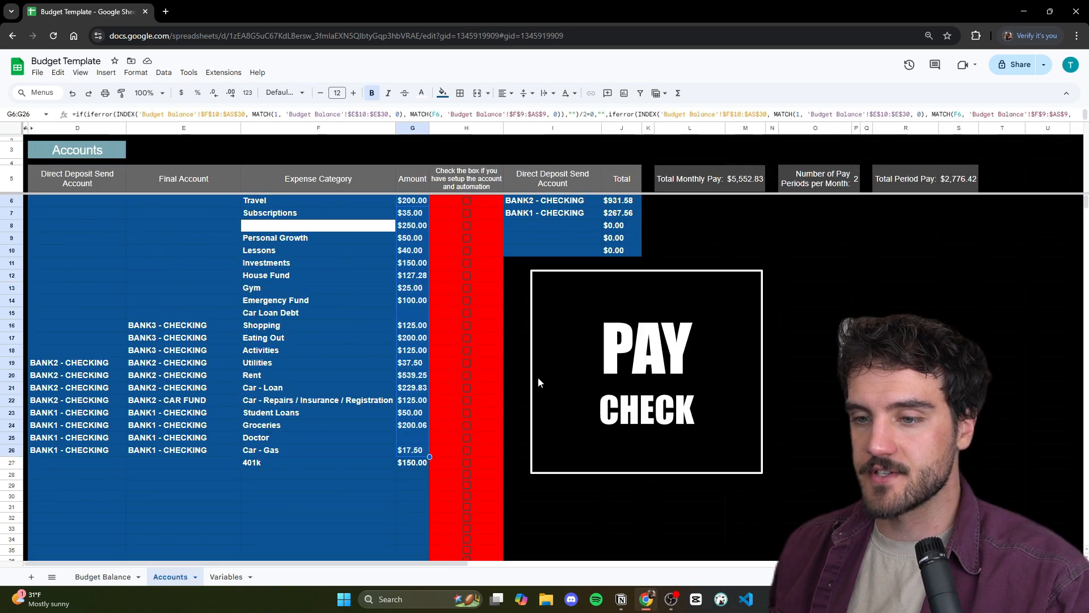
left_click(226, 577)
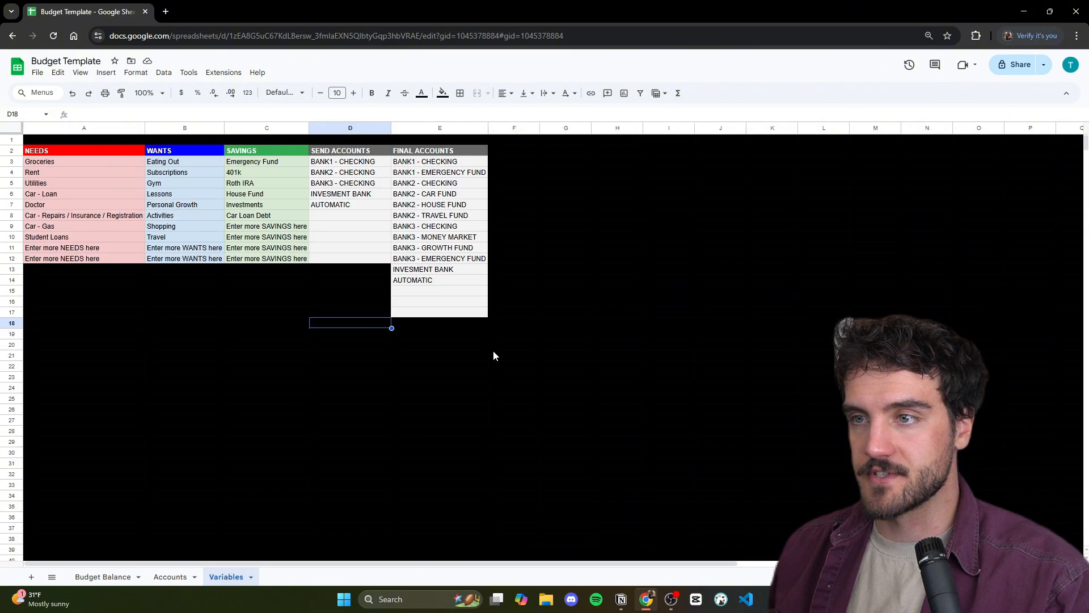
double_click(452, 258)
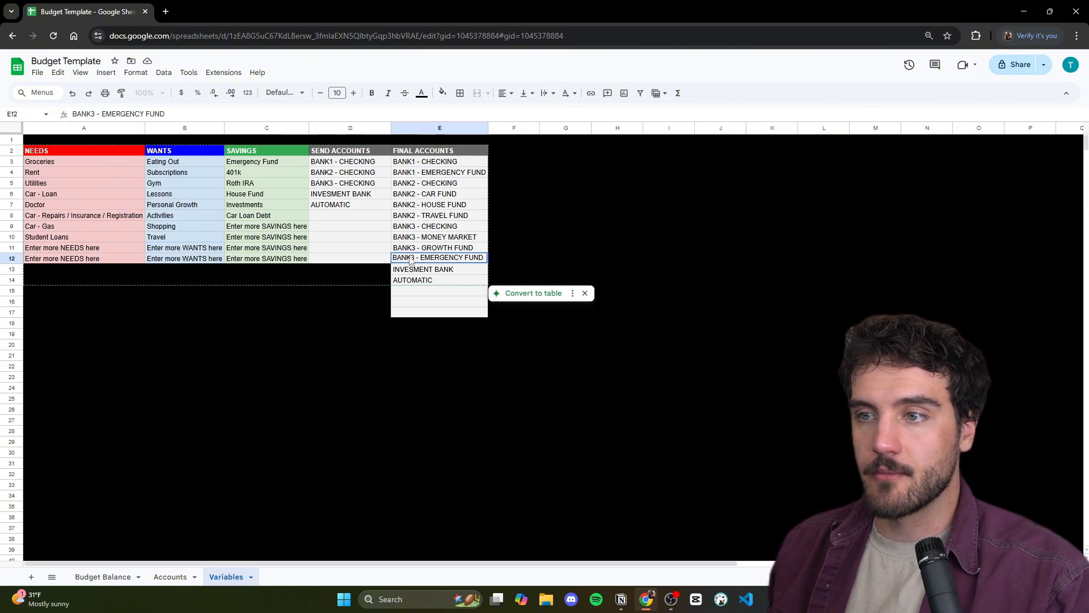
left_click_drag(422, 260, 494, 262)
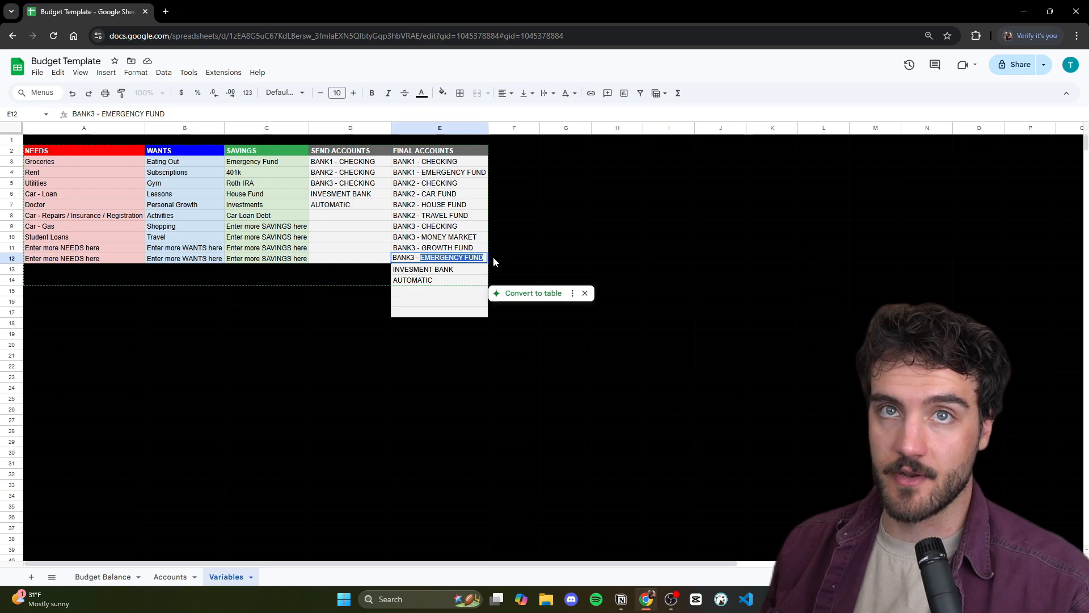
type("SUBSCRIPTIONS")
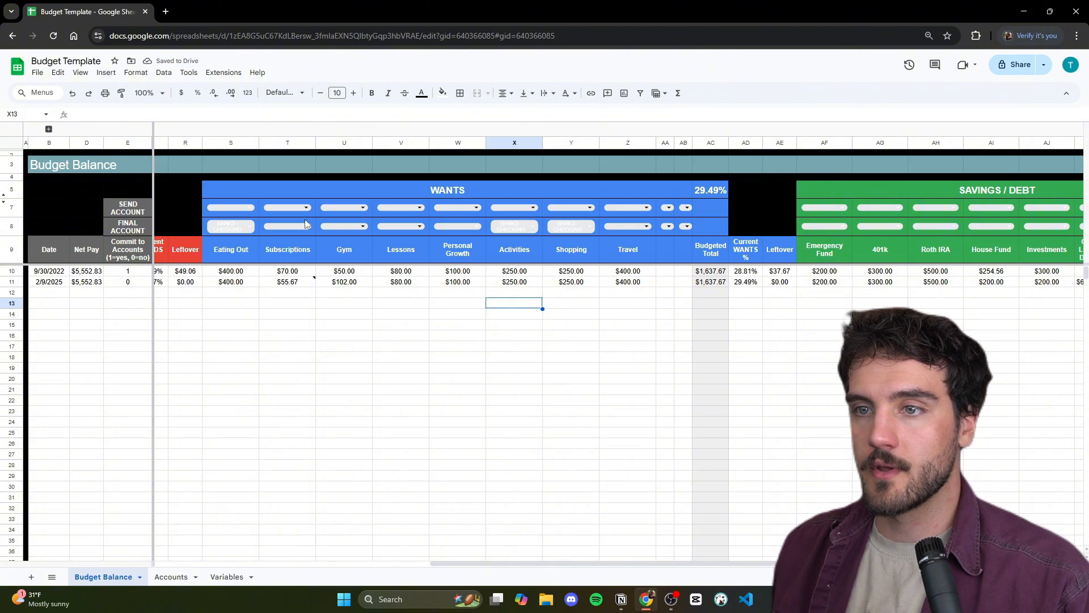
- Set the Budget Balance final accounts for Subscriptions, Gym and Lessons to BANK3 - SUBSCRIPTIONS, widening the Subscriptions and Gym columns
left_click(305, 224)
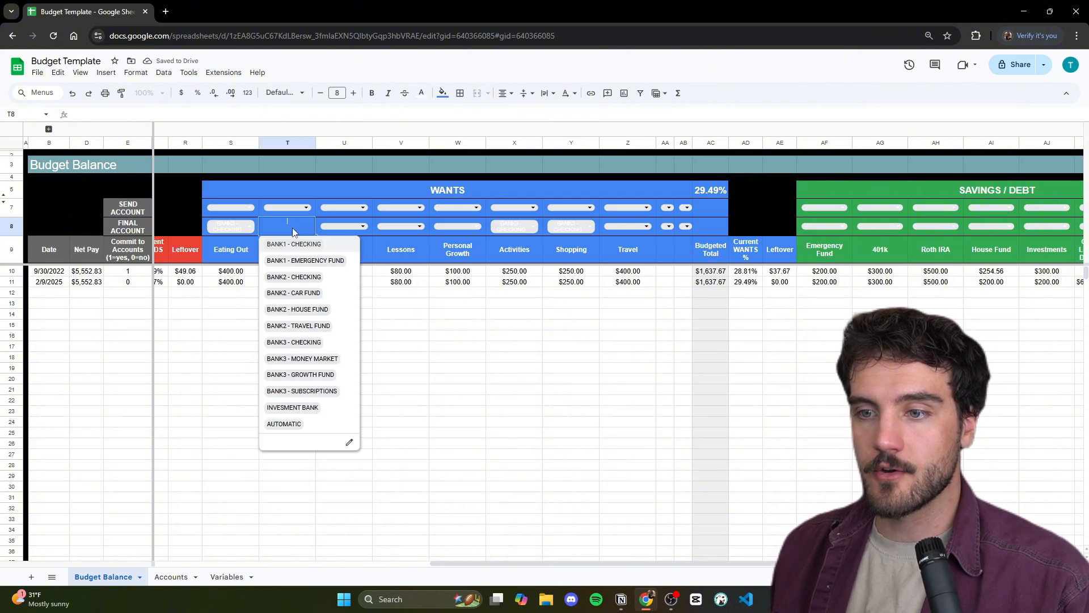
left_click(309, 392)
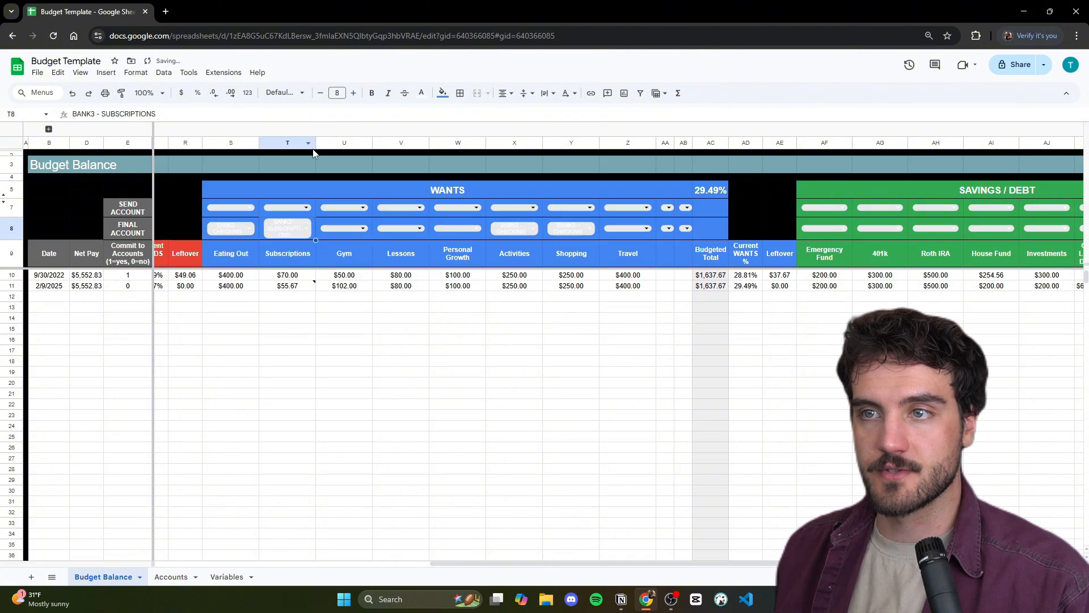
left_click_drag(316, 142, 327, 143)
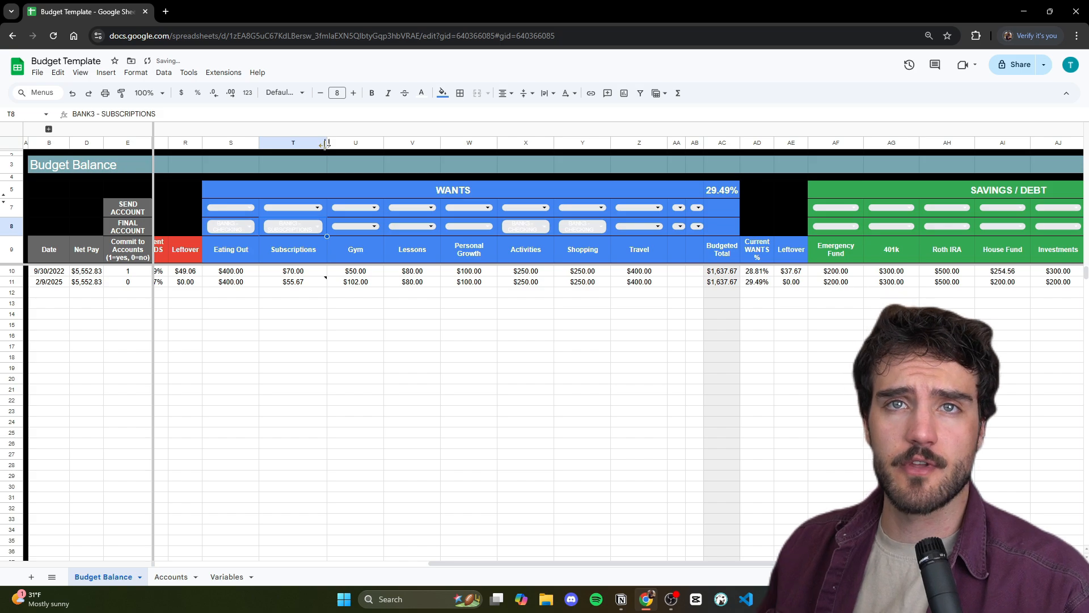
left_click(354, 227)
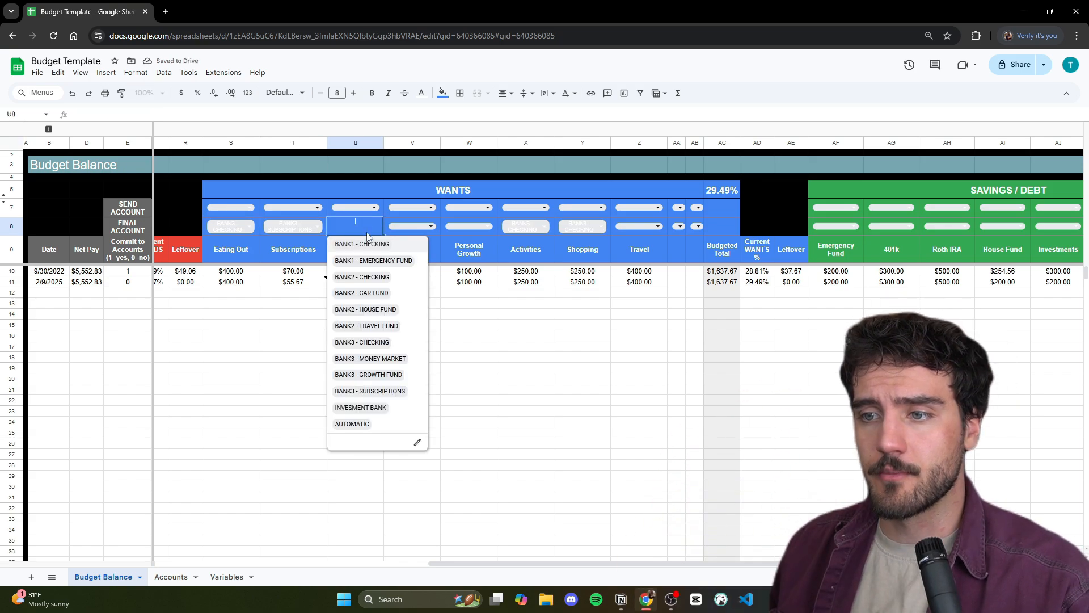
left_click(404, 397)
left_click_drag(384, 142, 396, 145)
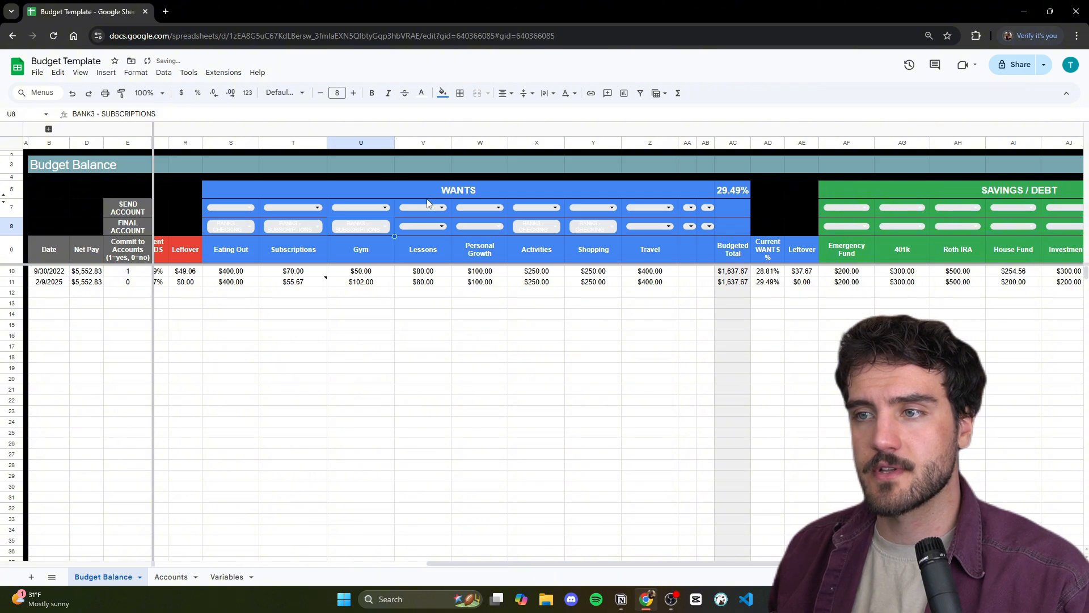
left_click(430, 228)
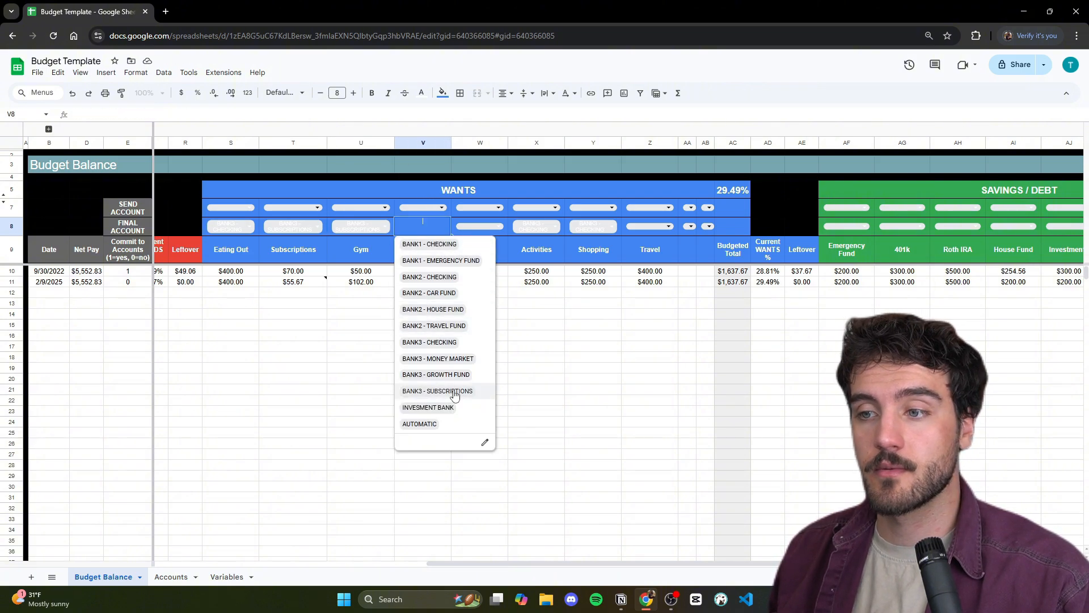
left_click(454, 394)
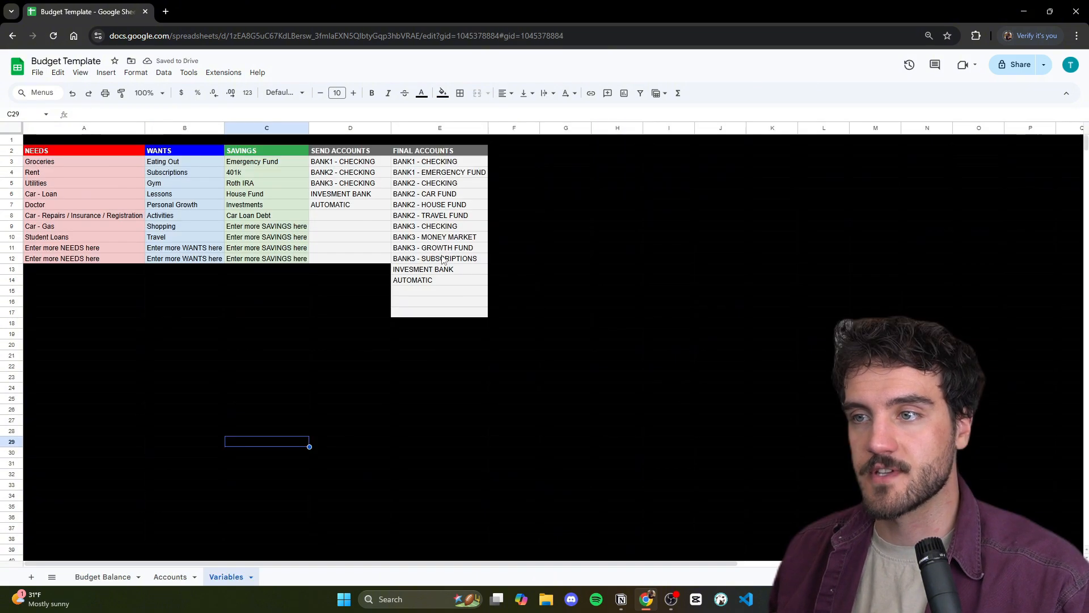
- Delete the BANK3 - SUBSCRIPTIONS entry from the FINAL ACCOUNTS list in the Variables sheet
left_click(440, 236)
left_click(457, 261)
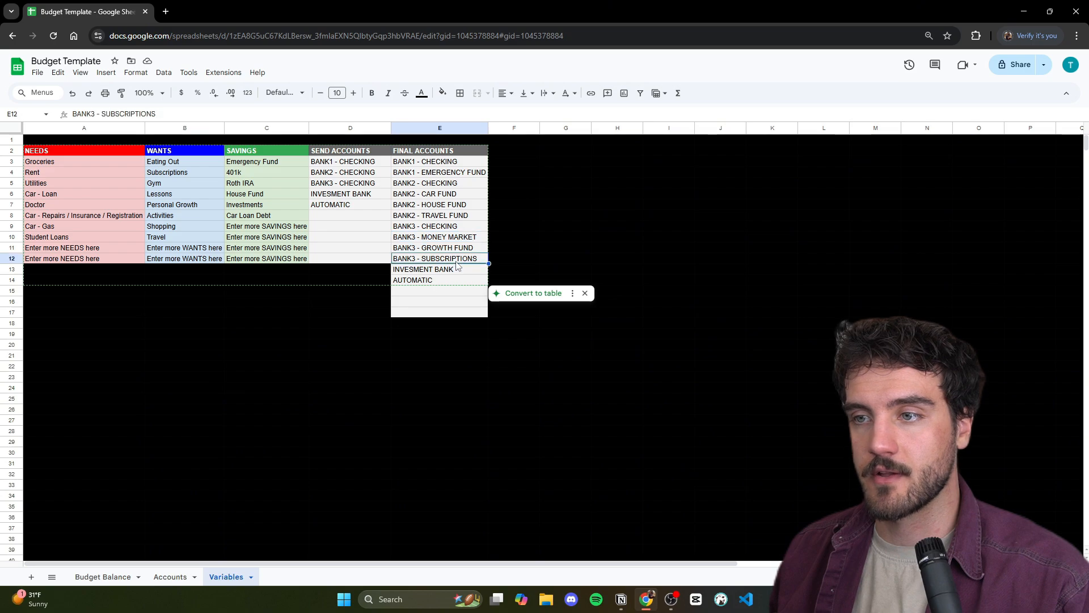
key("Delete")
left_click(432, 346)
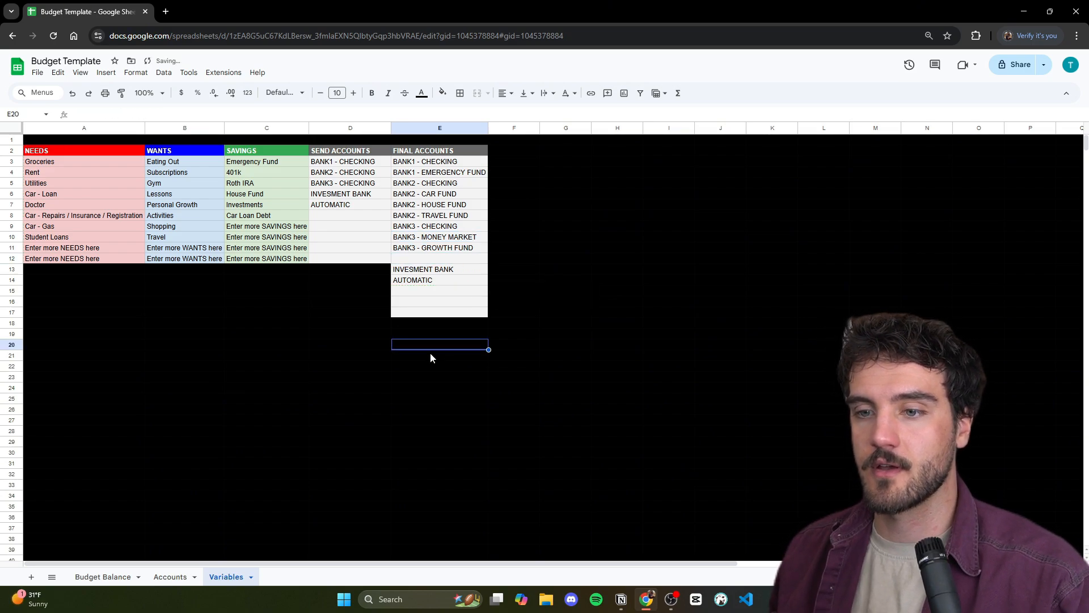
- Set the Budget Balance final accounts to BANK3 - GROWTH FUND for Personal Growth and BANK2 - TRAVEL FUND for Travel, widening both columns
left_click(104, 579)
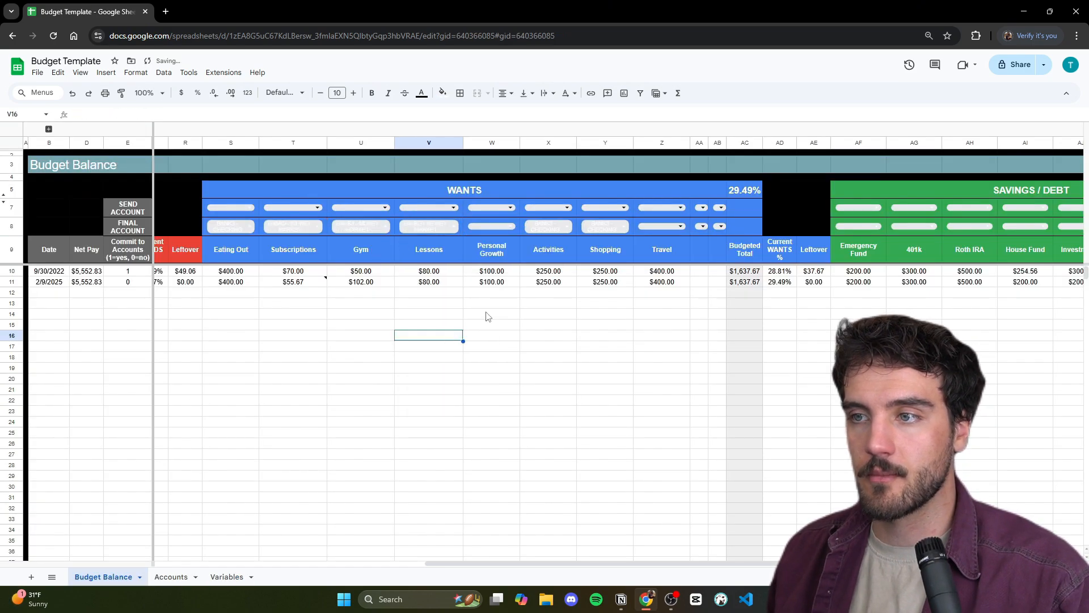
left_click(502, 230)
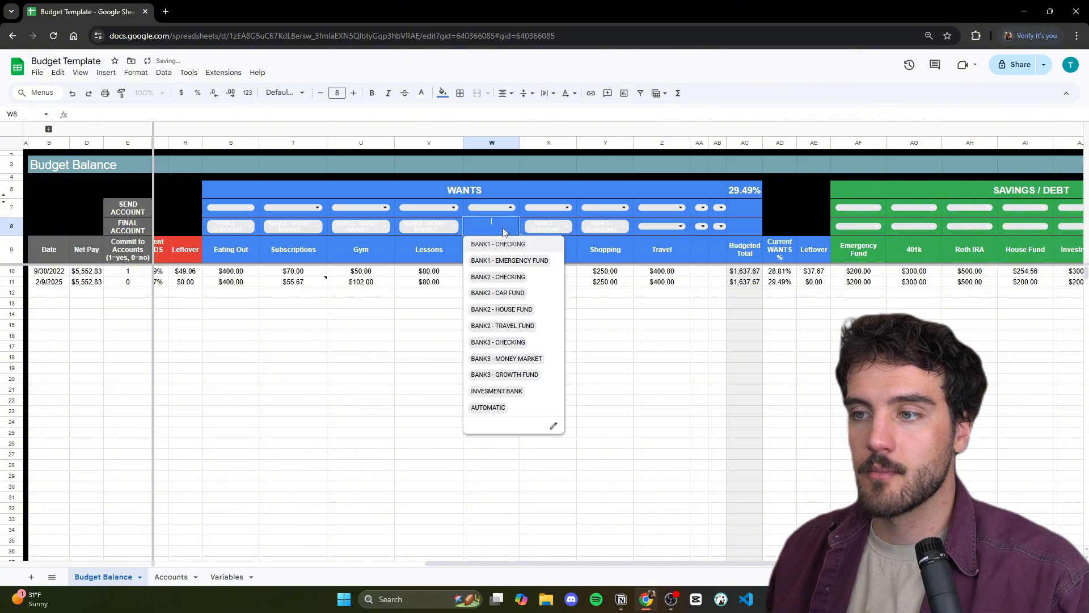
left_click(523, 377)
left_click_drag(520, 142, 528, 142)
left_click(669, 226)
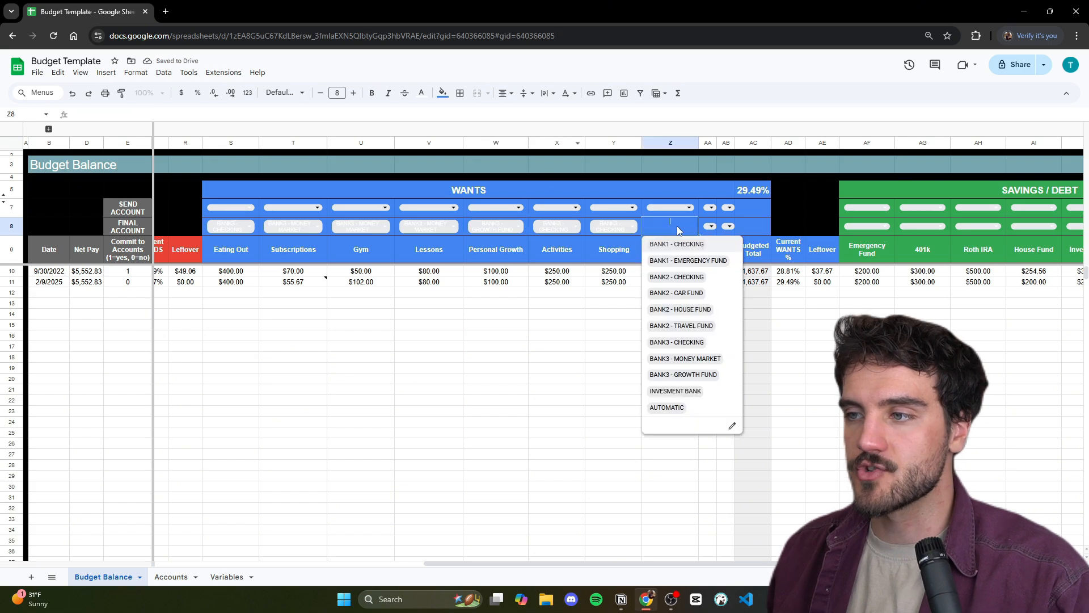
left_click(662, 331)
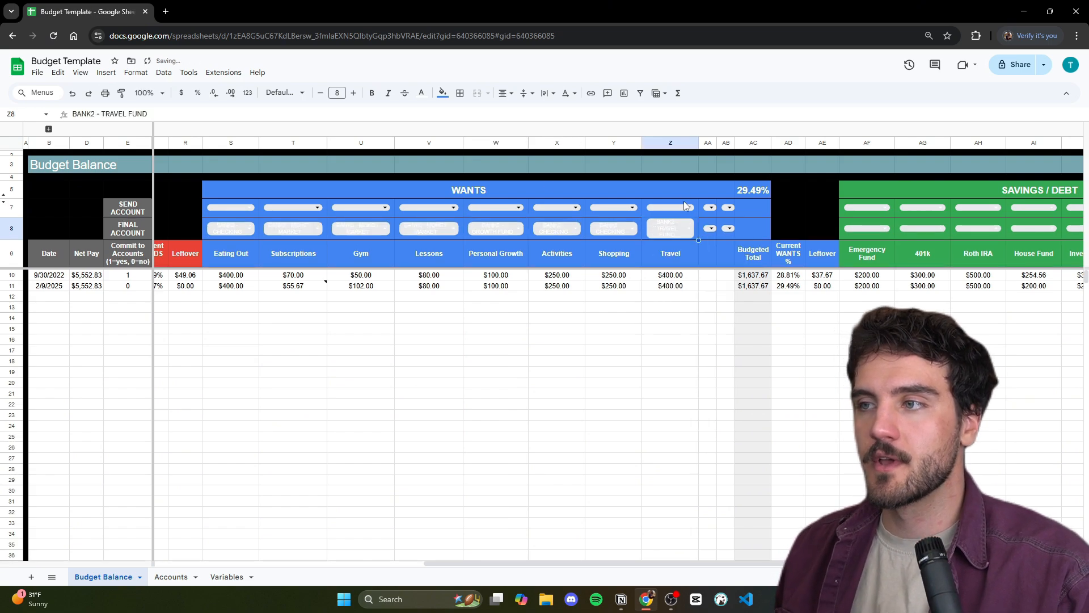
left_click_drag(698, 143, 708, 142)
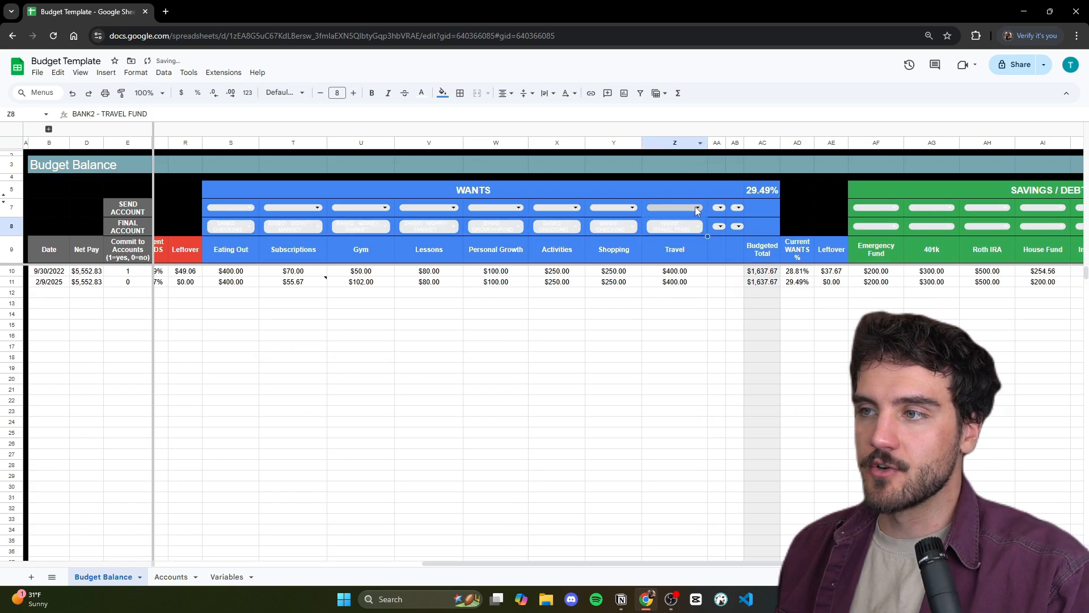
- Set the send account to BANK2 - CHECKING for Travel and to BANK3 - CHECKING for Shopping, Activities and Personal Growth
left_click(681, 207)
left_click(694, 245)
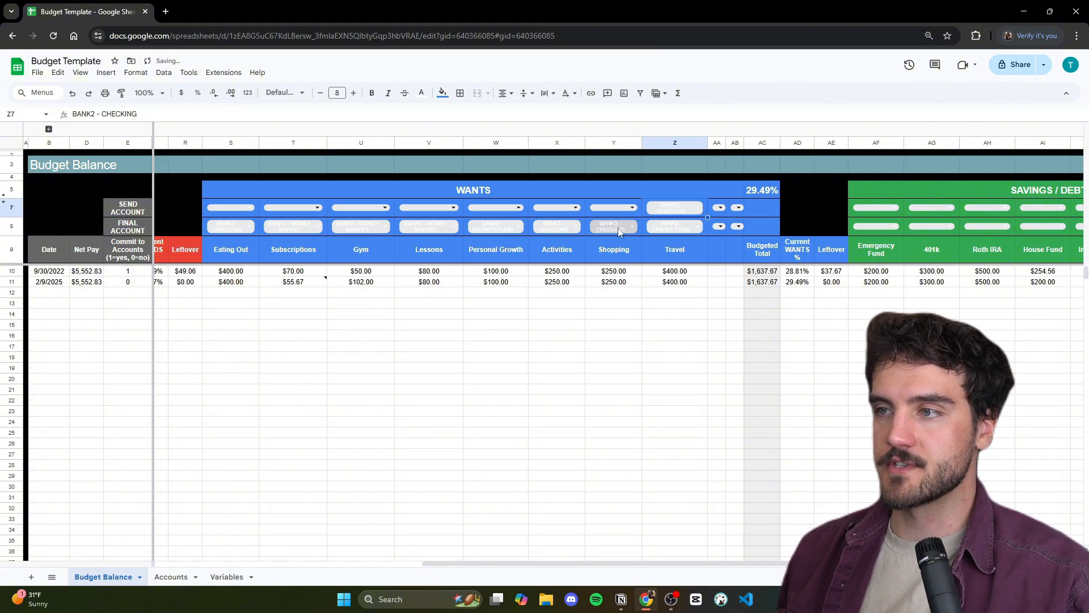
left_click(613, 209)
left_click(631, 259)
left_click(559, 208)
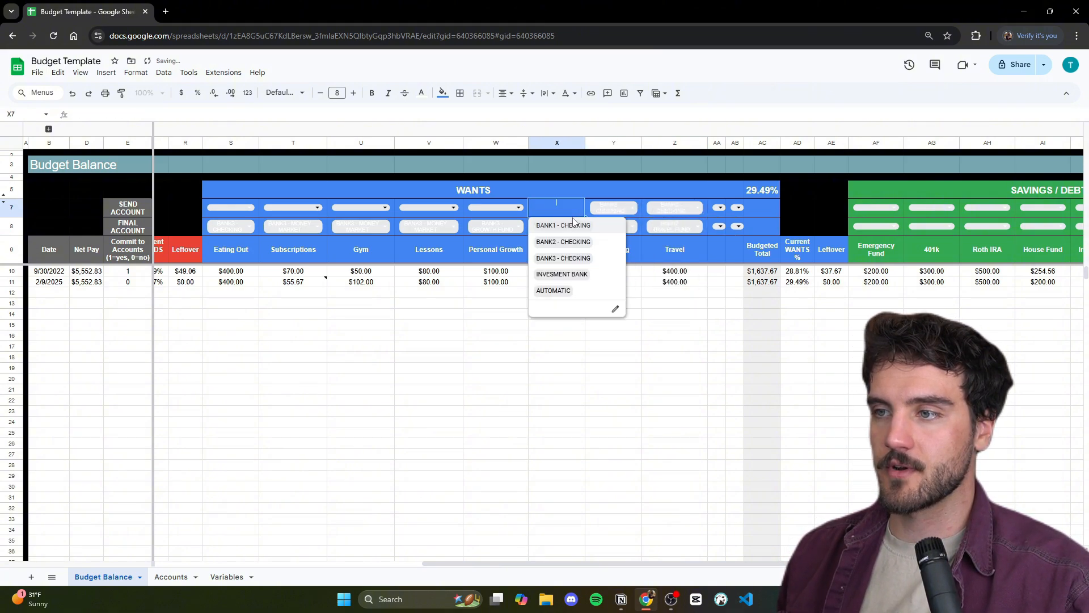
left_click(565, 258)
left_click(513, 211)
left_click(503, 260)
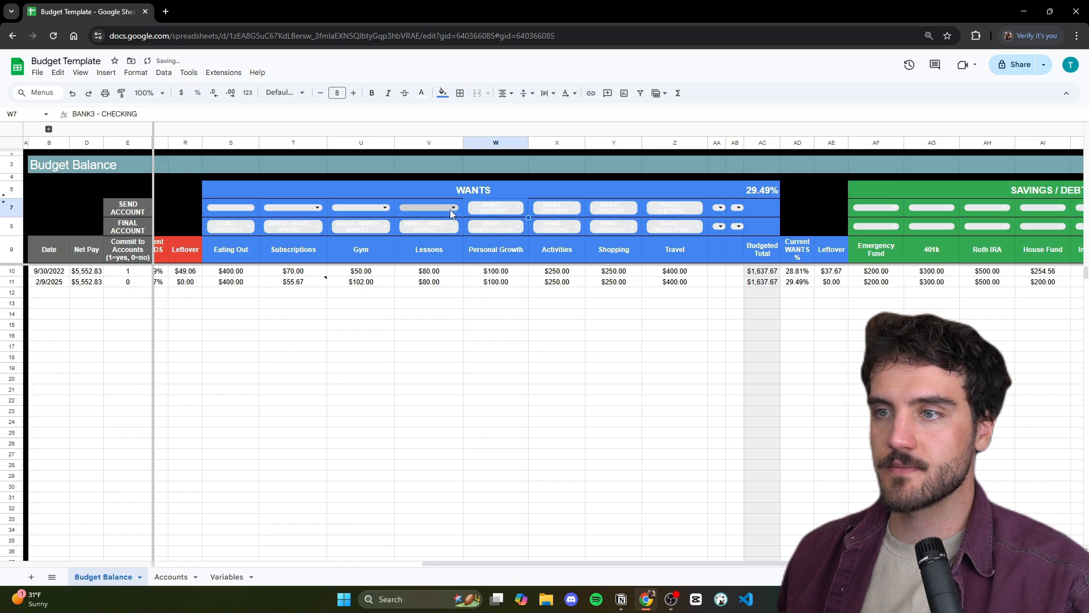
- Set the send accounts for Lessons, Gym, Subscriptions and Eating Out to BANK3 - CHECKING
left_click(452, 210)
left_click(434, 259)
left_click(381, 210)
left_click(363, 258)
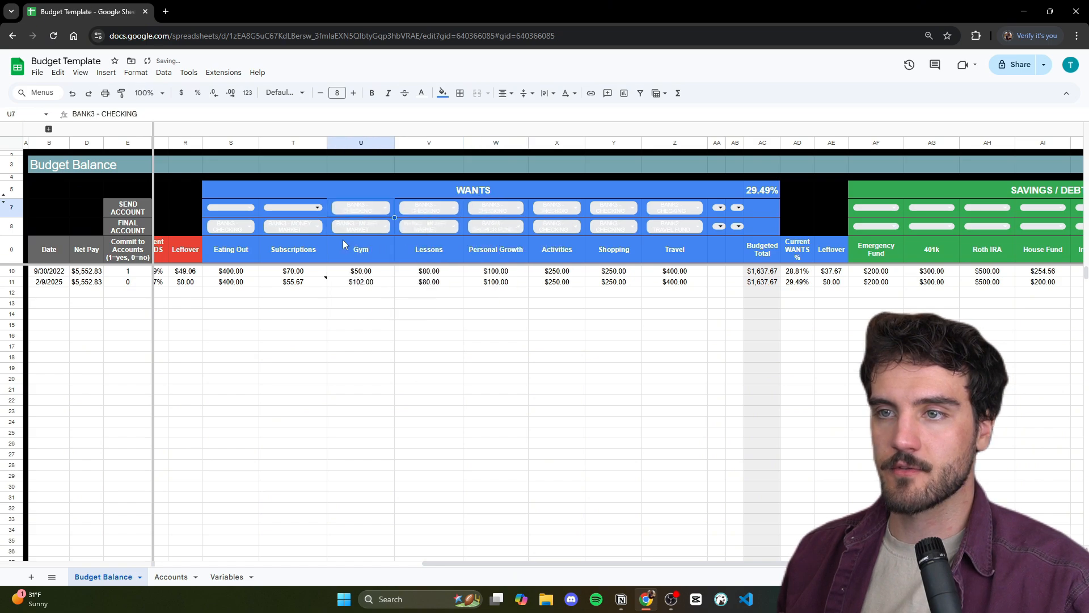
left_click(303, 212)
left_click(294, 258)
left_click(231, 208)
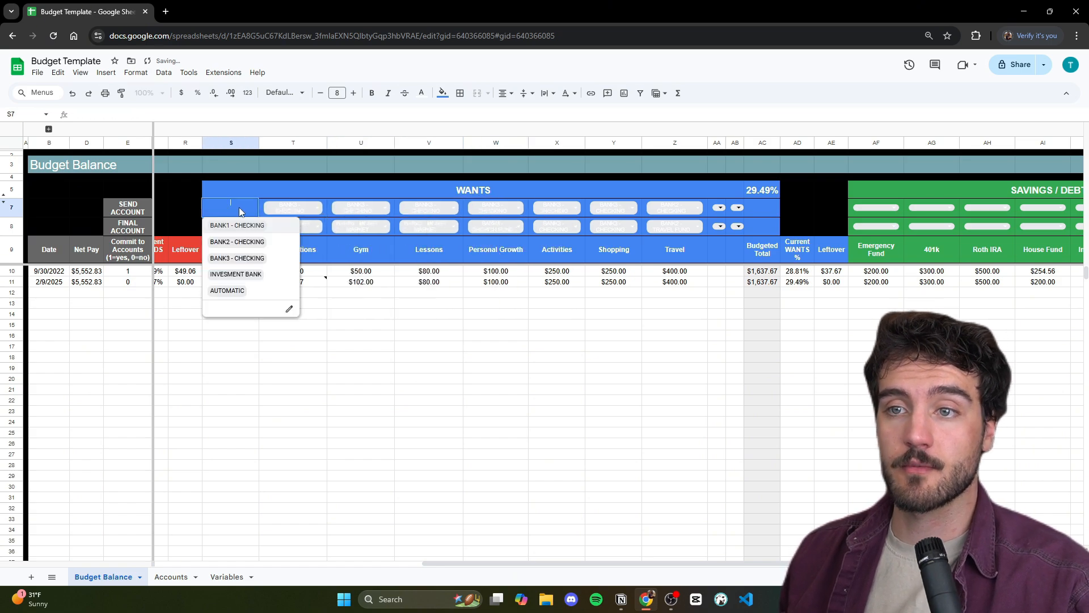
left_click(238, 258)
- Set Emergency Fund's final account to BANK1 - EMERGENCY FUND and its send account to BANK1 - CHECKING, and widen the column
scroll(560, 381, "right", 3)
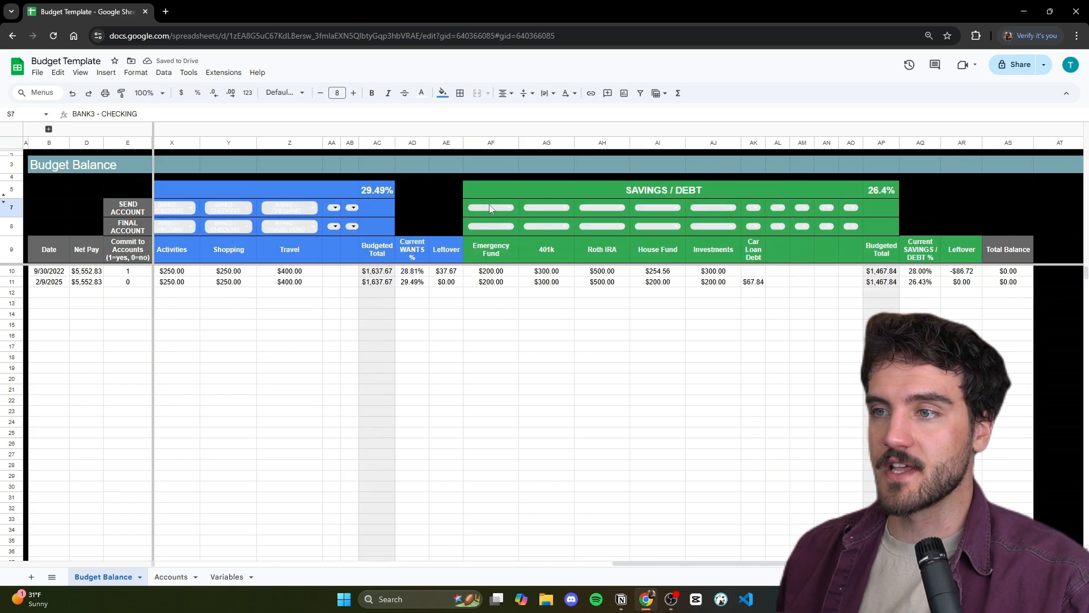
left_click(501, 225)
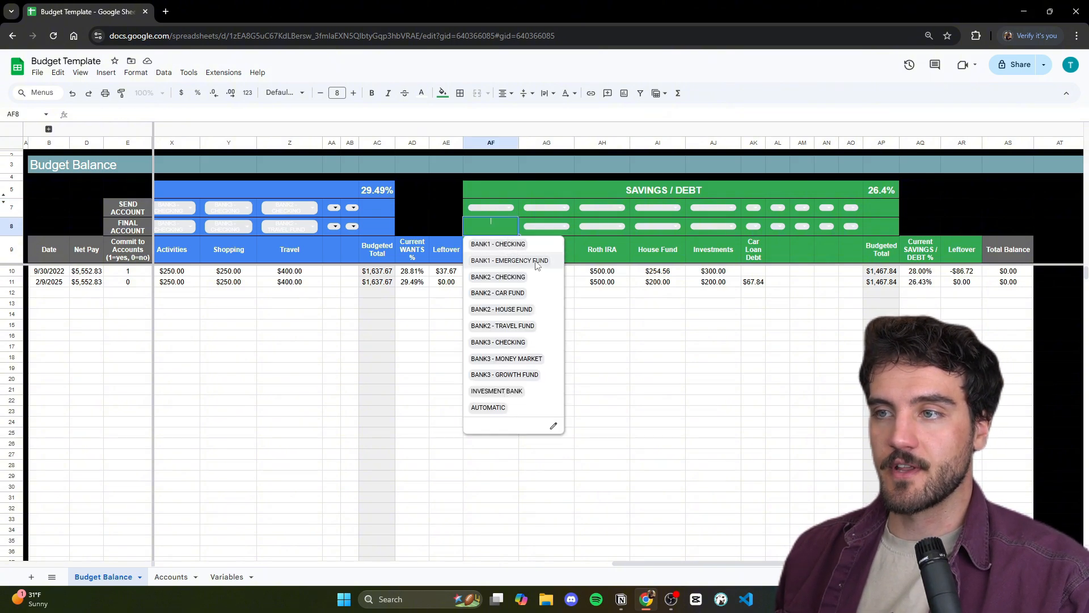
left_click(536, 265)
left_click(498, 205)
left_click(505, 229)
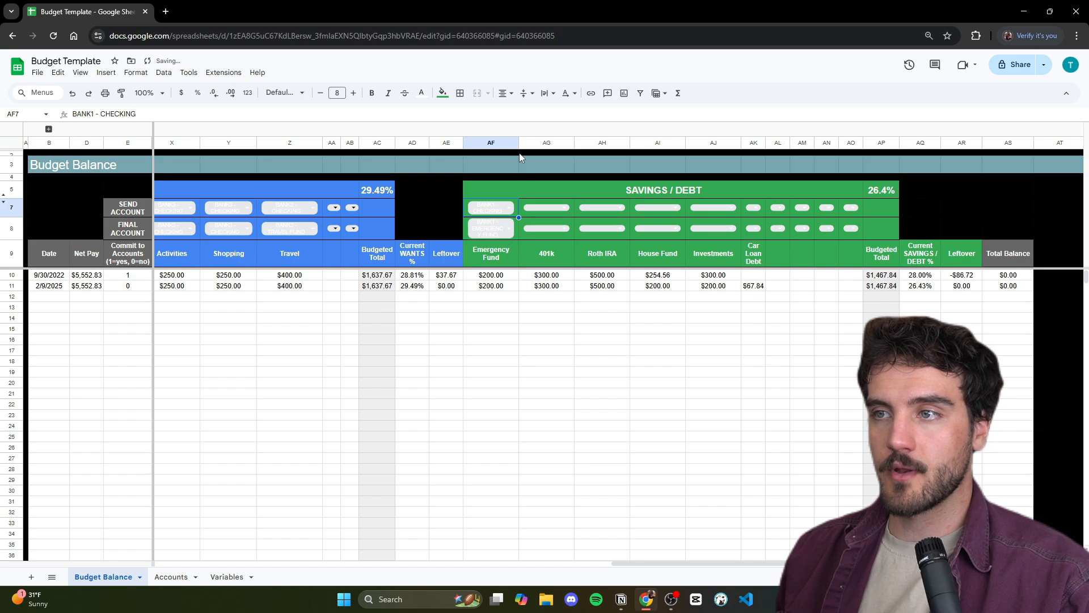
left_click_drag(519, 143, 547, 143)
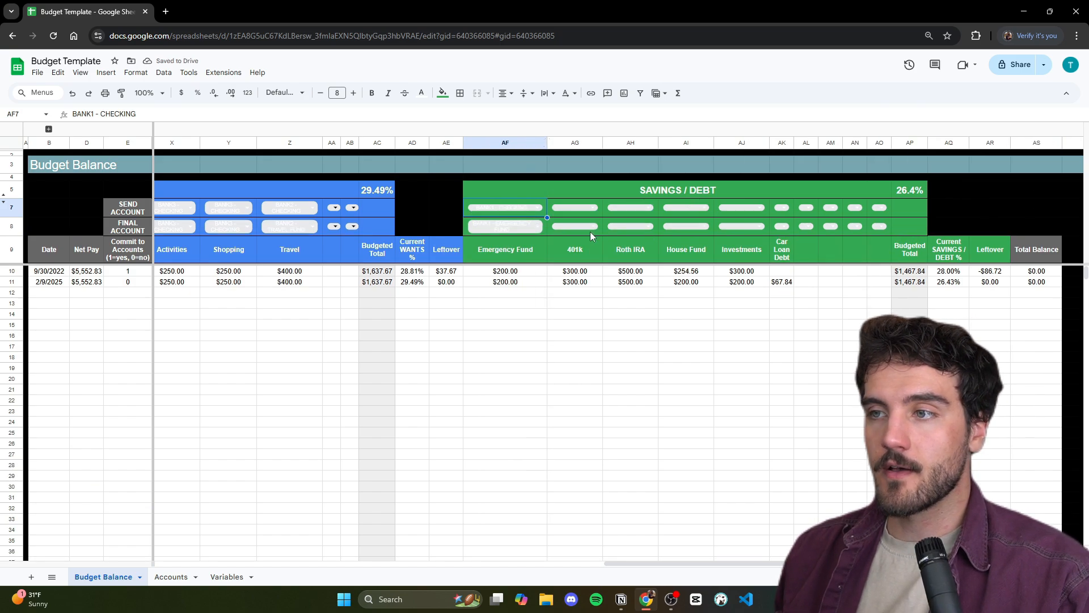
- Set both the final and send accounts of the 401k category to INVESMENT BANK
left_click(590, 227)
left_click(595, 392)
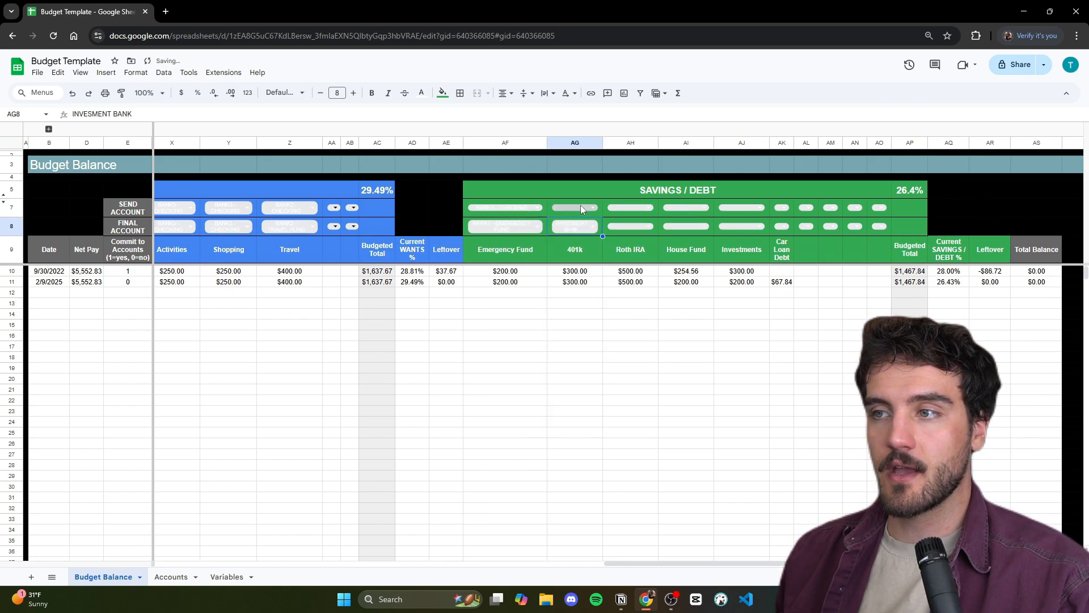
left_click(579, 206)
left_click(584, 275)
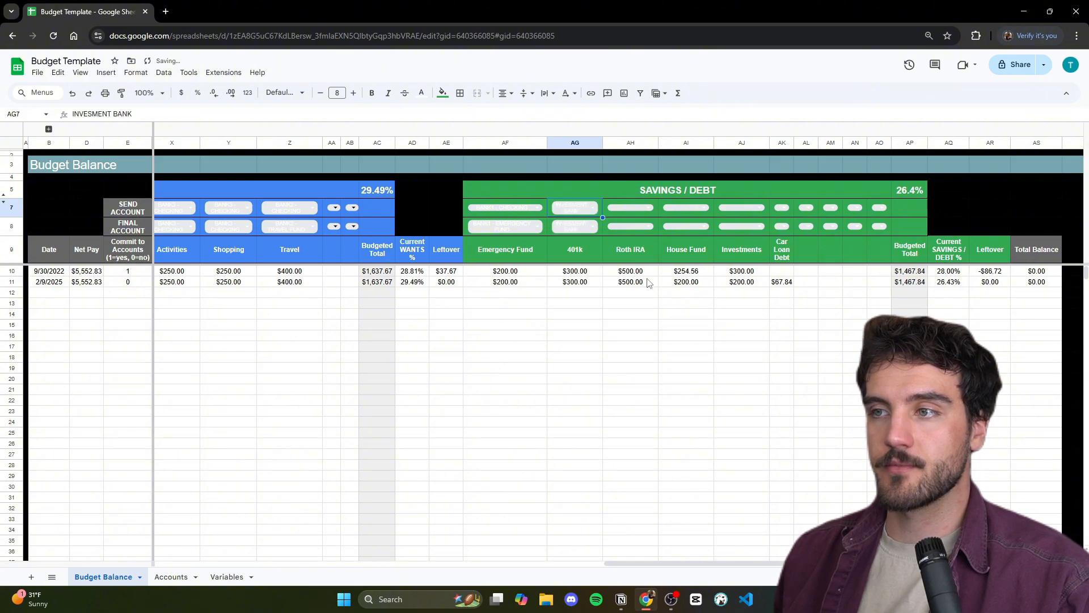
- Set both the final and send accounts of the Roth IRA category to INVESMENT BANK
left_click(629, 227)
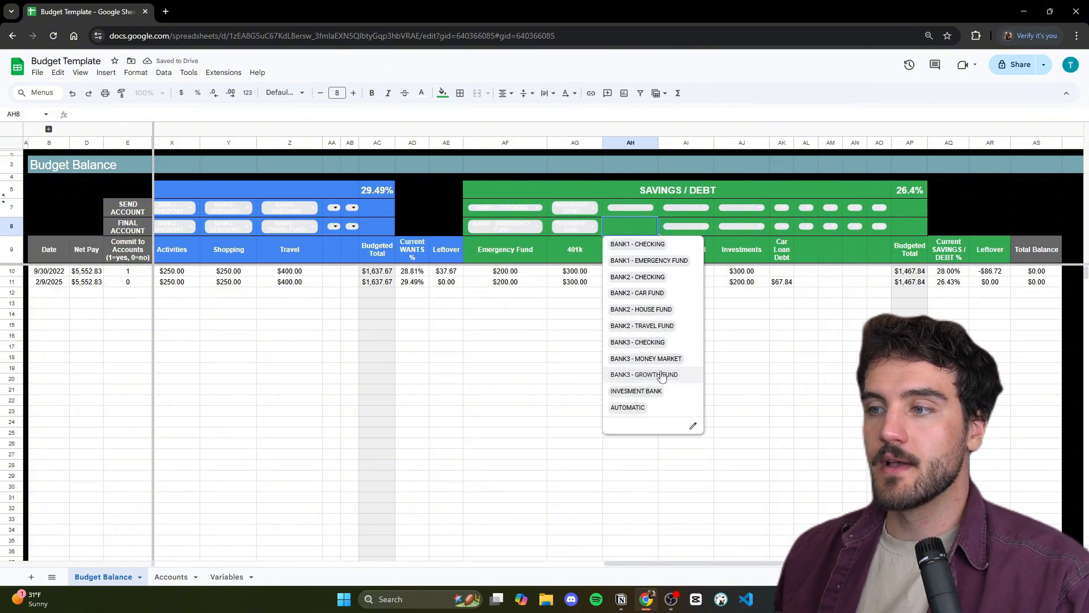
left_click(652, 391)
left_click(644, 208)
left_click(629, 273)
- Set the House Fund final account to BANK2 - HOUSE FUND and its send account to BANK2 - CHECKING
left_click(686, 227)
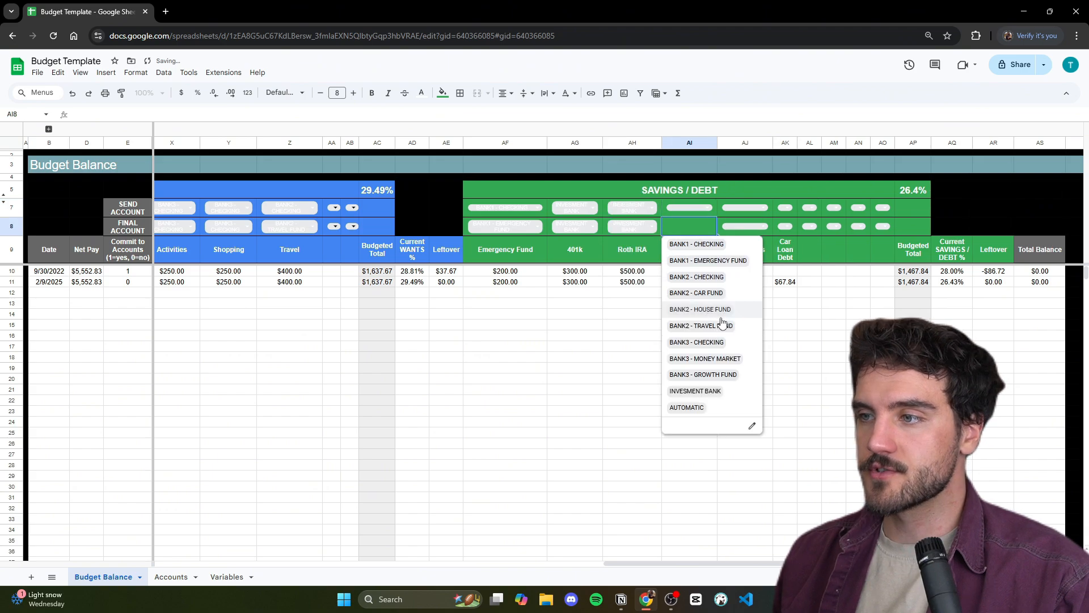
left_click(698, 319)
left_click(696, 208)
left_click(691, 224)
- Set both the send and final accounts of the Investments category to INVESMENT BANK
left_click(752, 208)
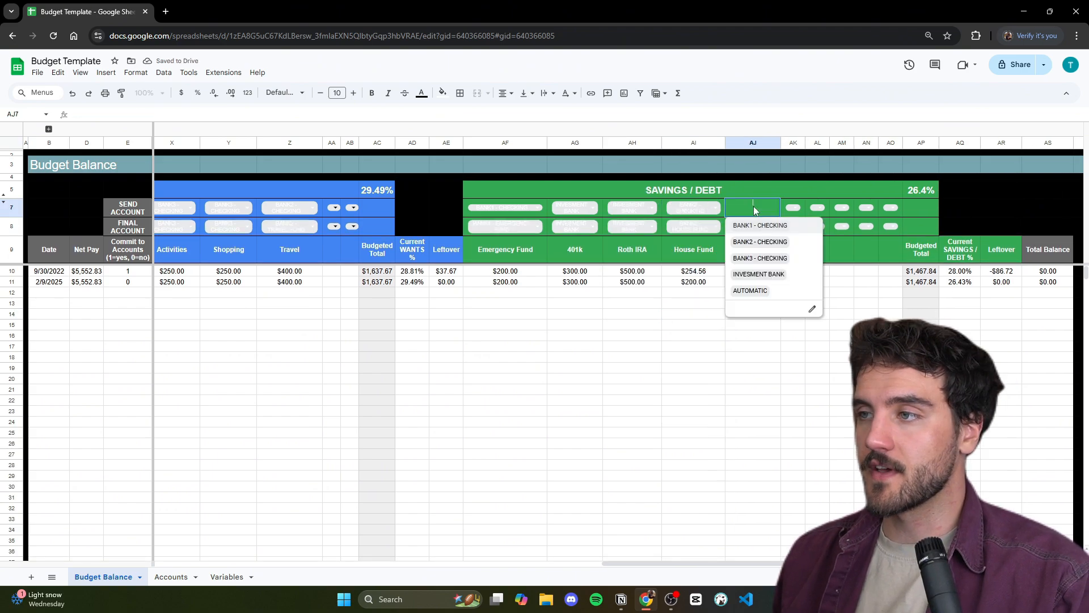
left_click(758, 275)
left_click(757, 226)
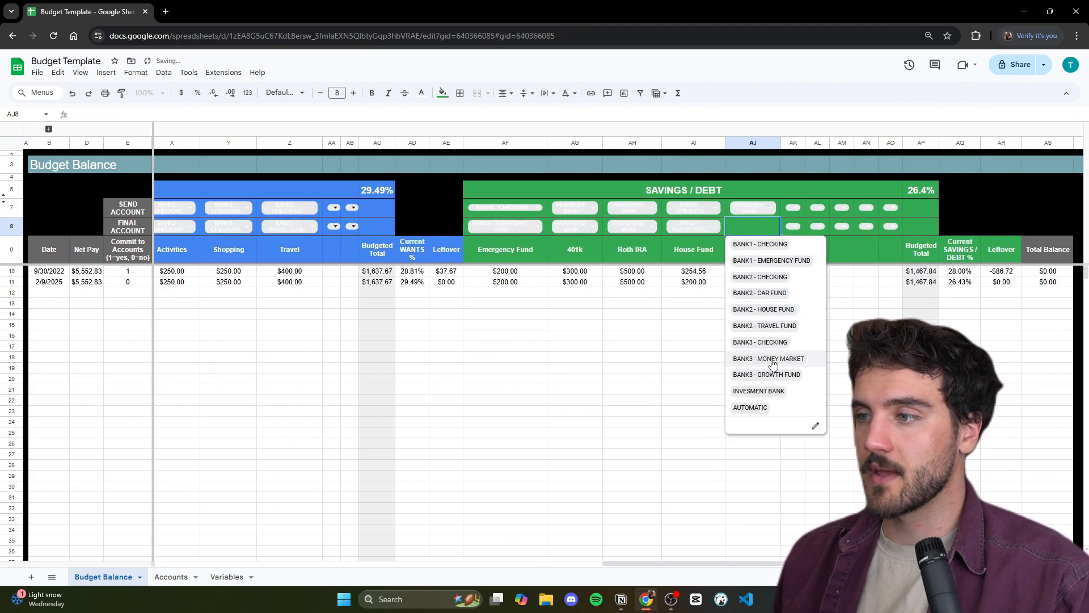
left_click(773, 391)
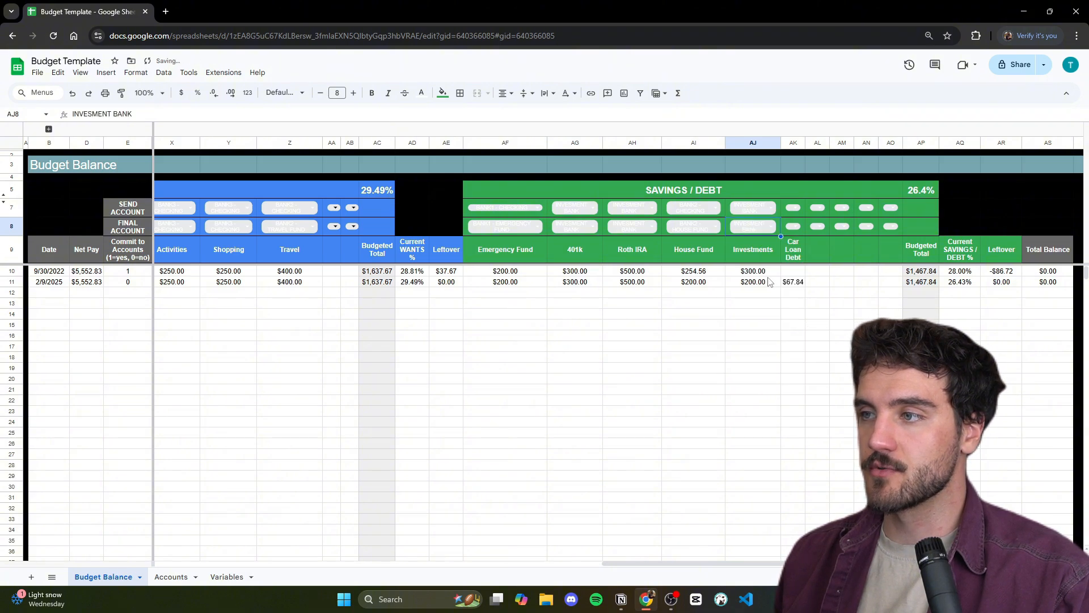
left_click(757, 255)
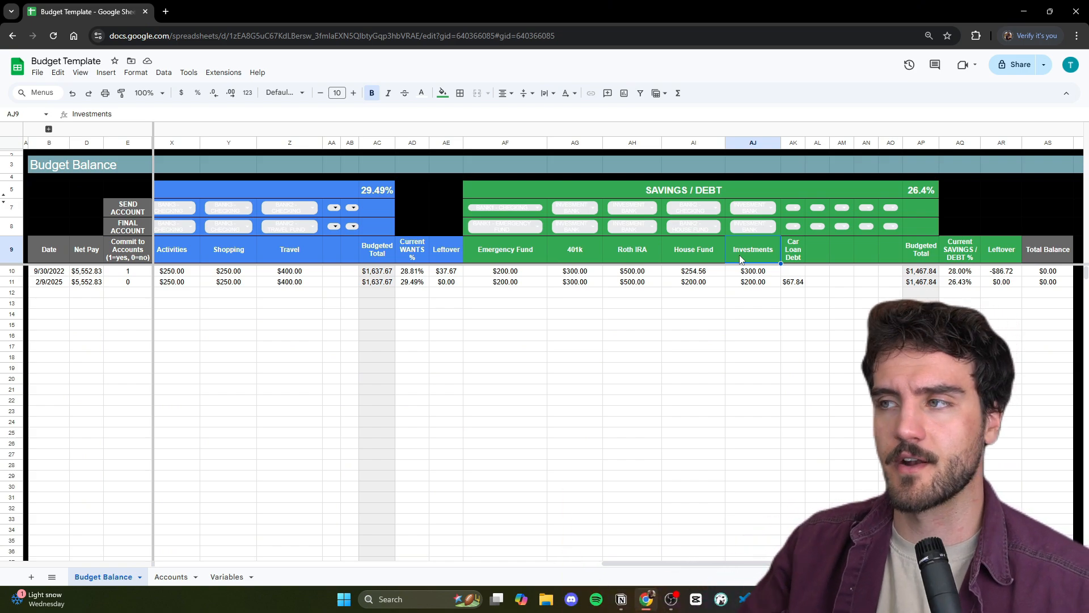
- Change both the send and final accounts of the 401k category to AUTOMATIC
left_click(575, 207)
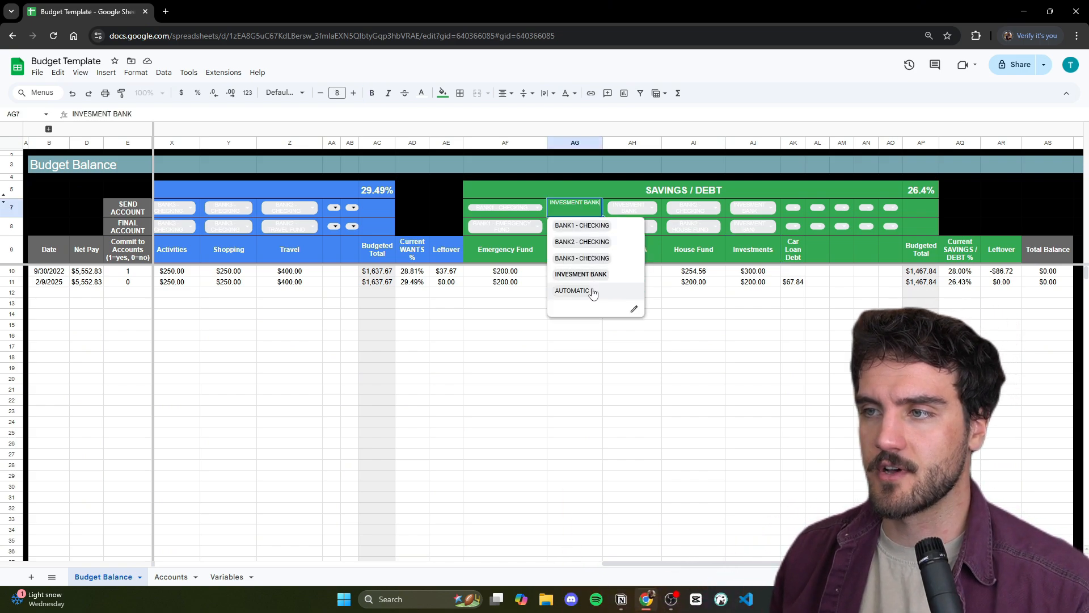
left_click(587, 291)
left_click(584, 226)
left_click(581, 407)
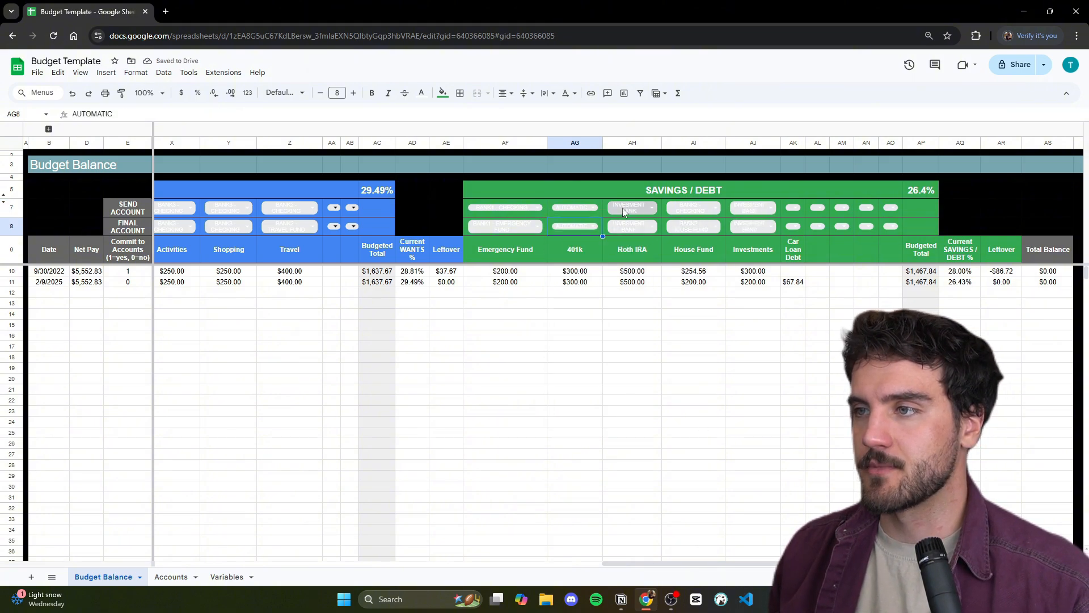
- Set Car Loan Debt's final account to BANK2 - CAR FUND and its send account to BANK2 - CHECKING, and widen the column
scroll(783, 247, "right", 1)
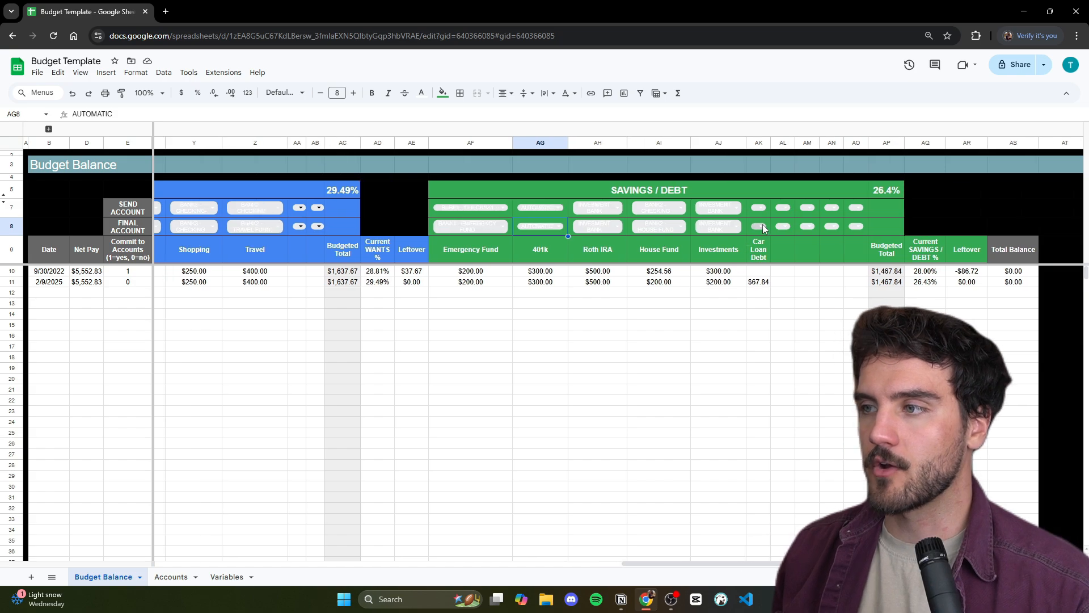
left_click(761, 227)
left_click(731, 325)
left_click(759, 227)
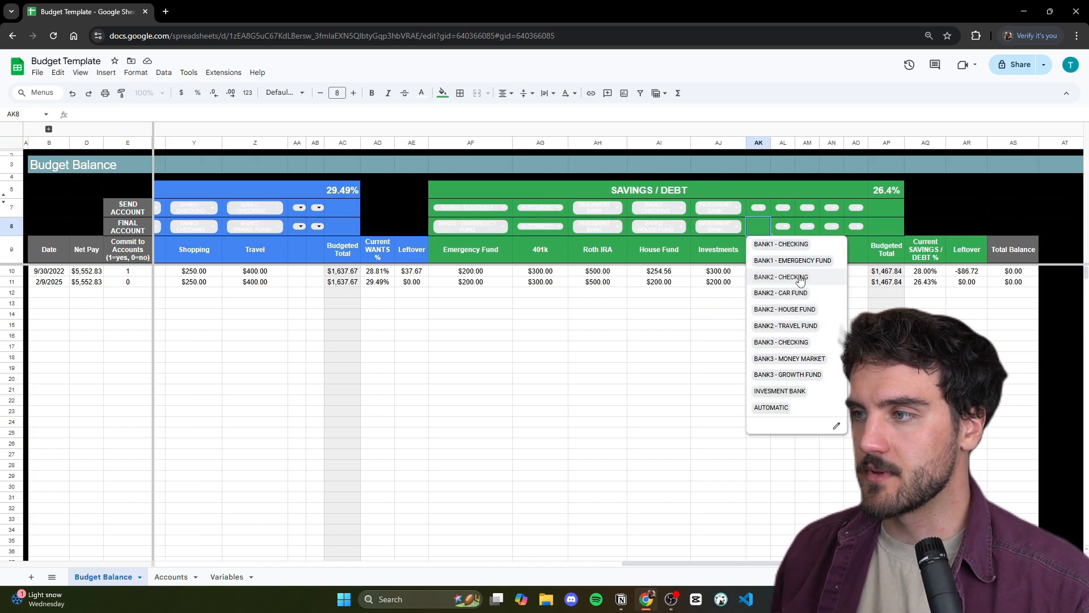
left_click(799, 292)
left_click(761, 208)
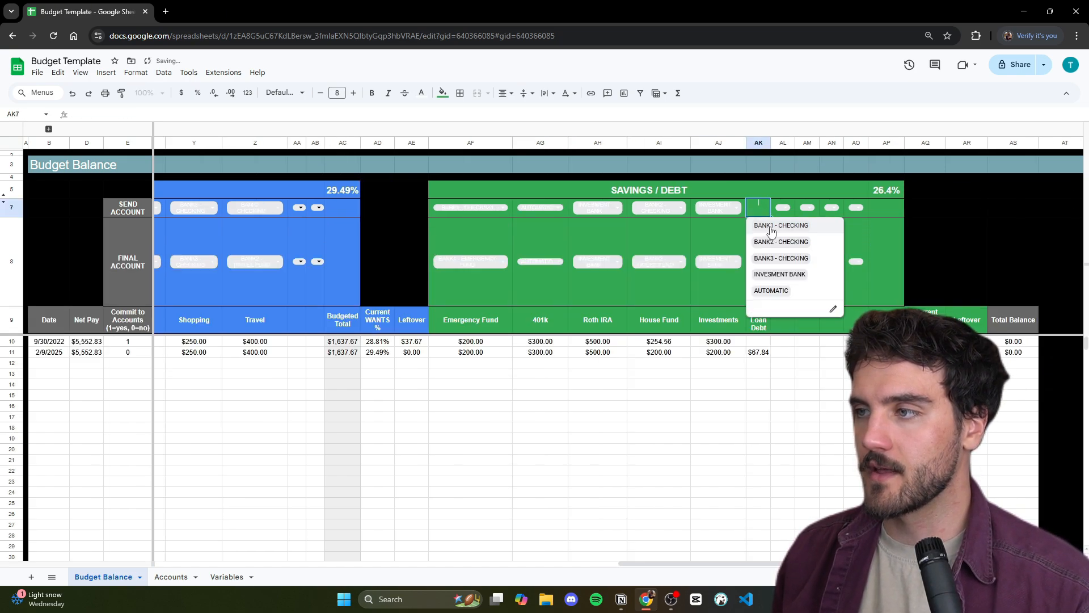
left_click(793, 239)
left_click_drag(771, 143, 799, 143)
left_click(811, 324)
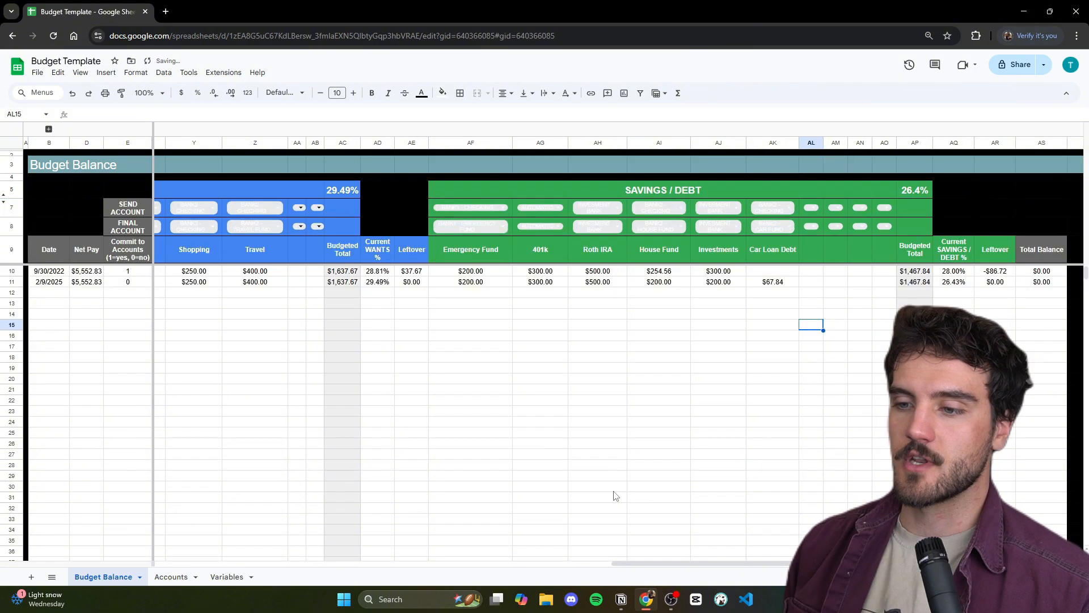
- Review the send accounts, final accounts, expense categories and amounts listed in the Accounts sheet
left_click_drag(643, 566, 131, 556)
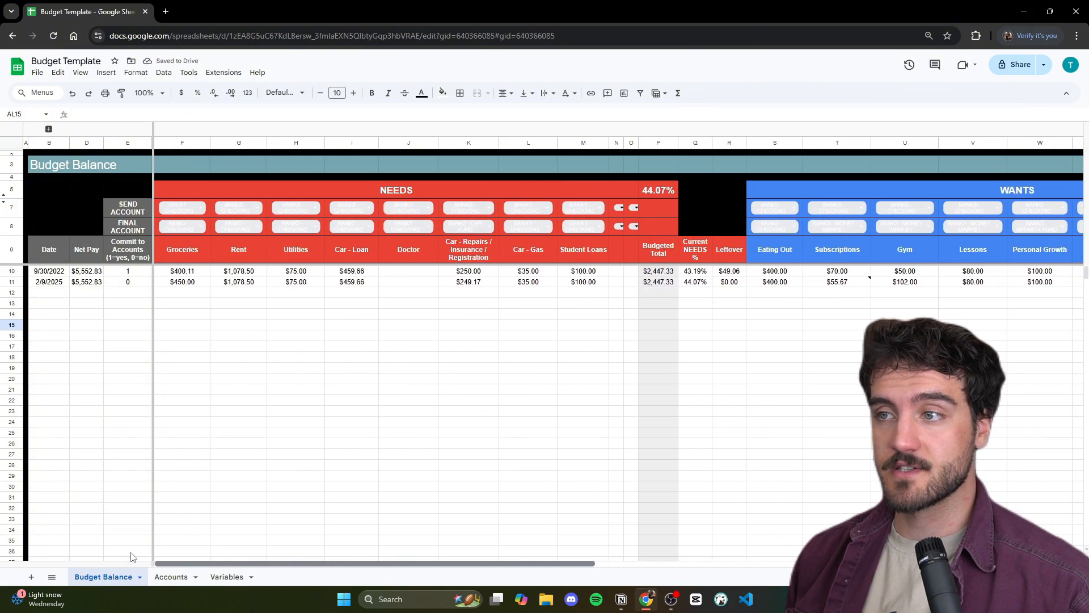
left_click(170, 577)
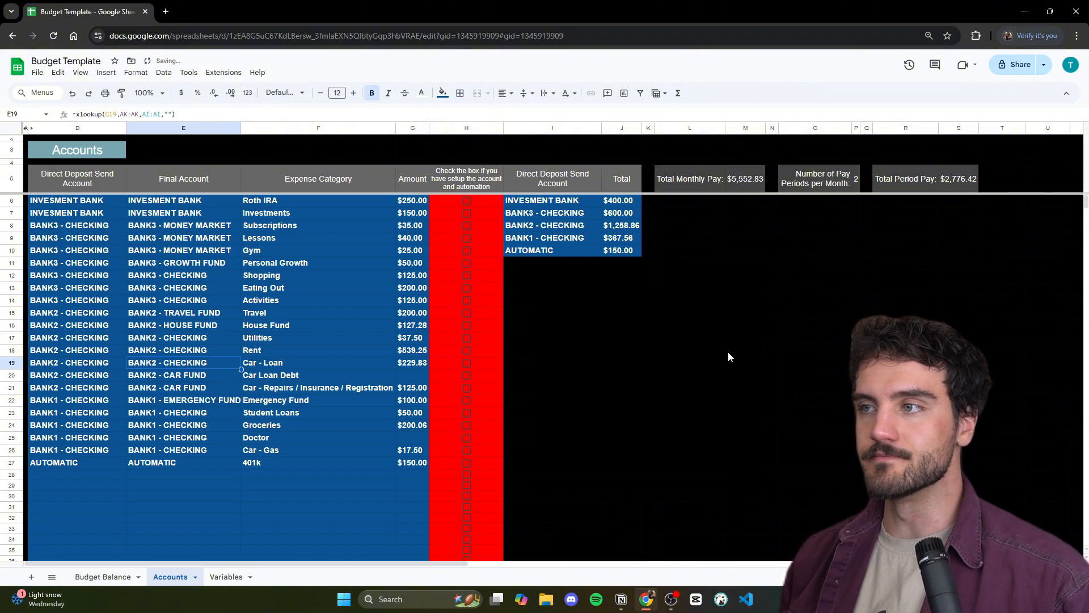
left_click(74, 207)
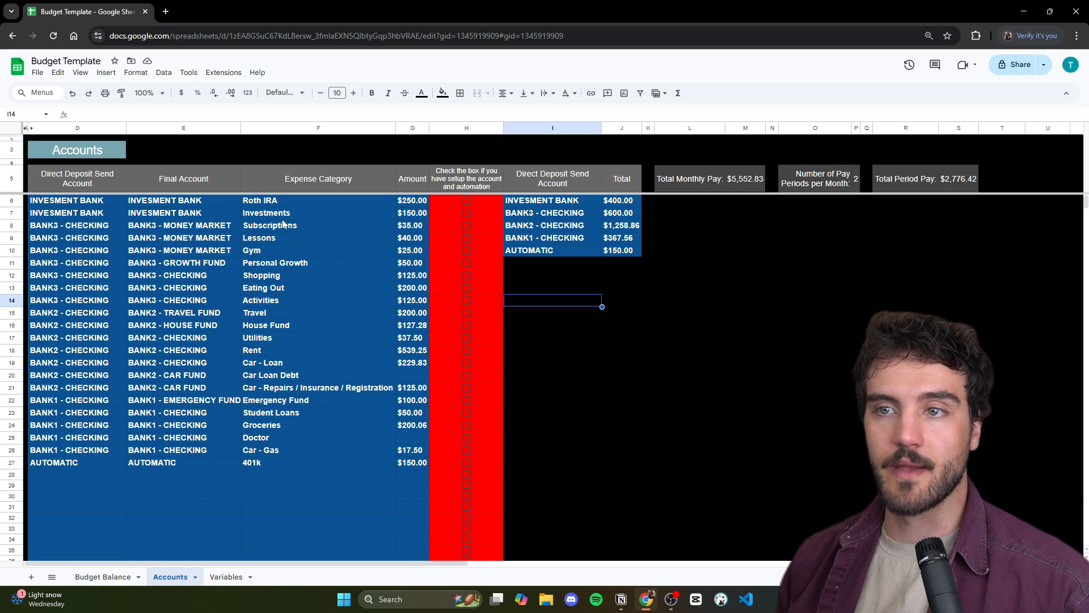
left_click_drag(312, 204, 301, 214)
left_click_drag(74, 205, 74, 218)
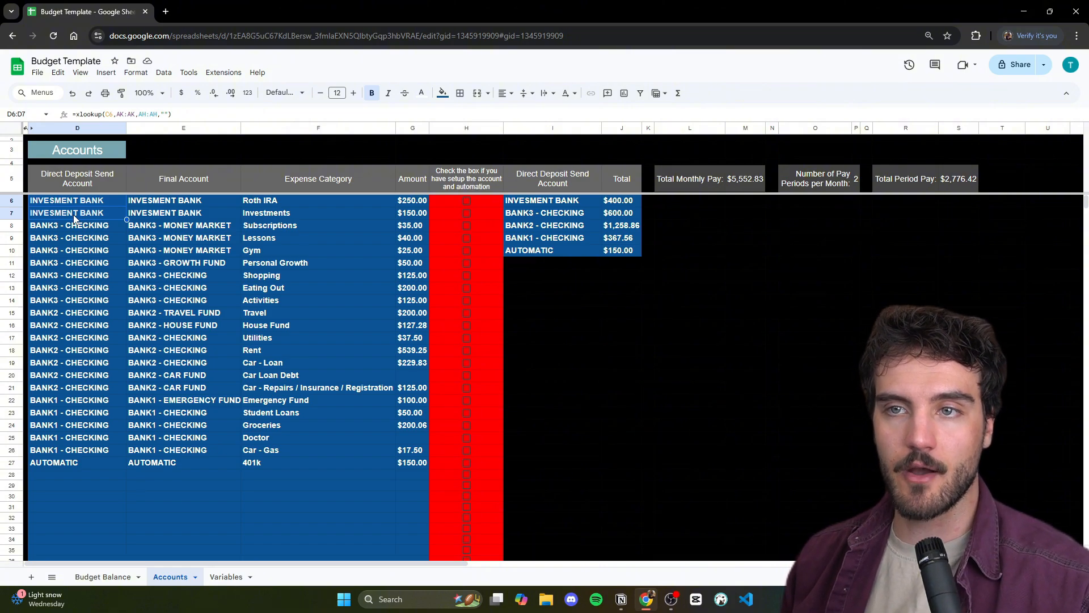
left_click_drag(180, 205, 189, 216)
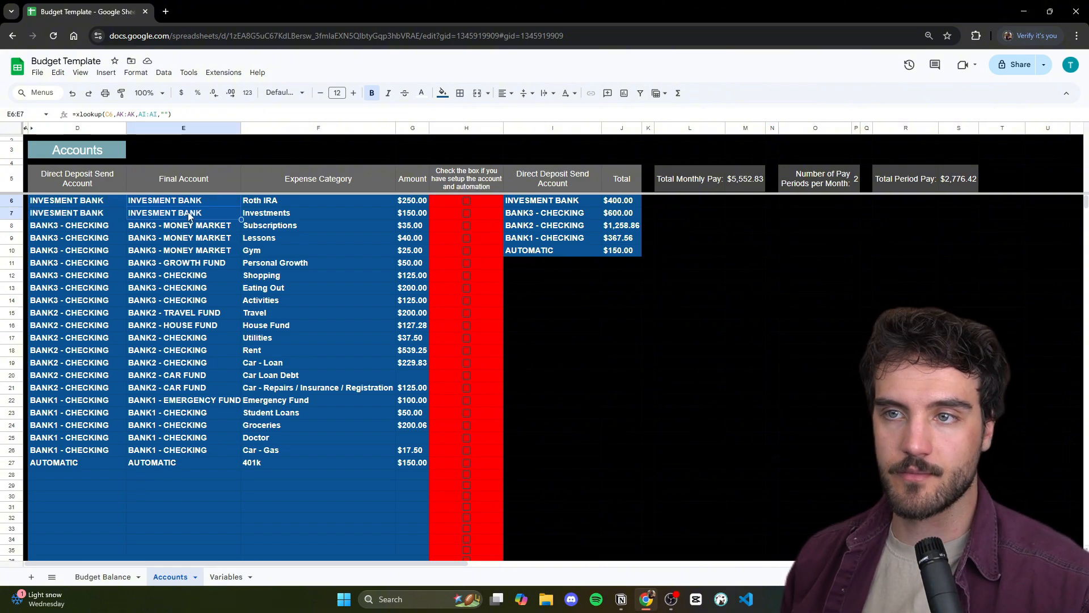
left_click(287, 215)
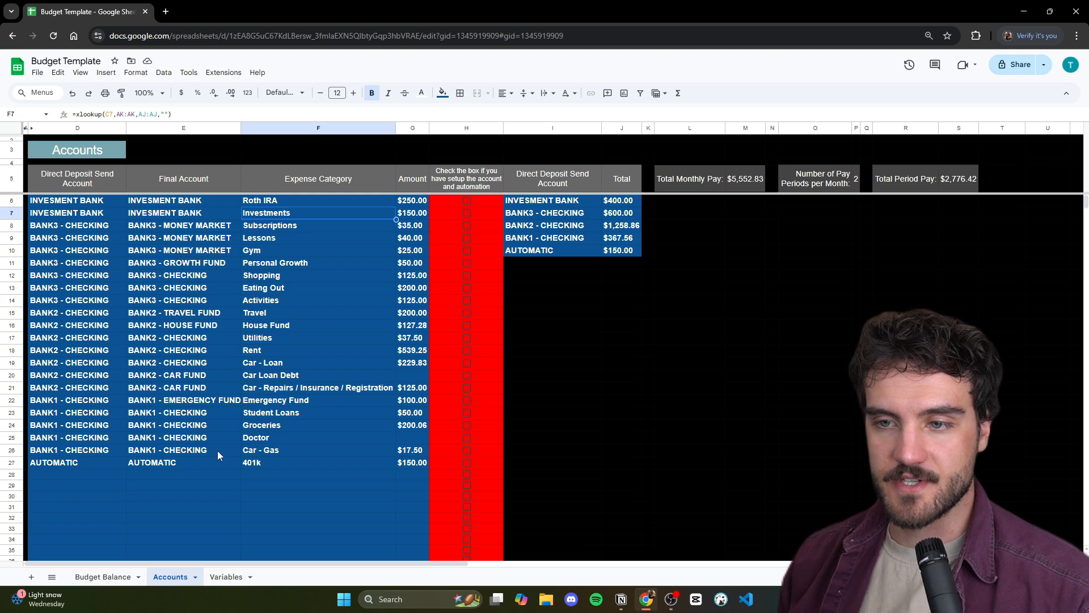
left_click_drag(278, 451, 285, 418)
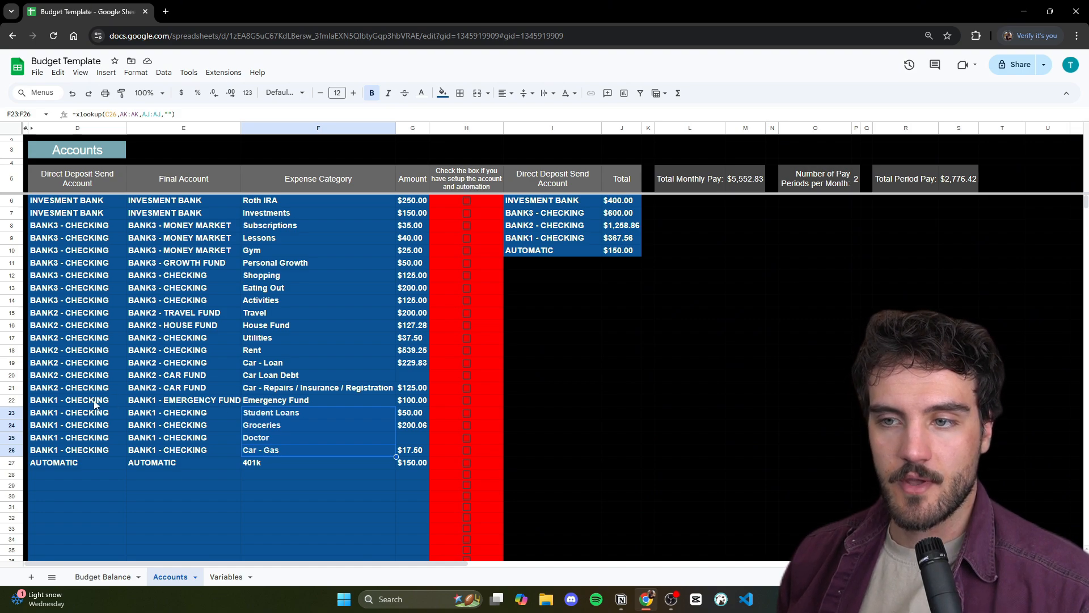
left_click(299, 404)
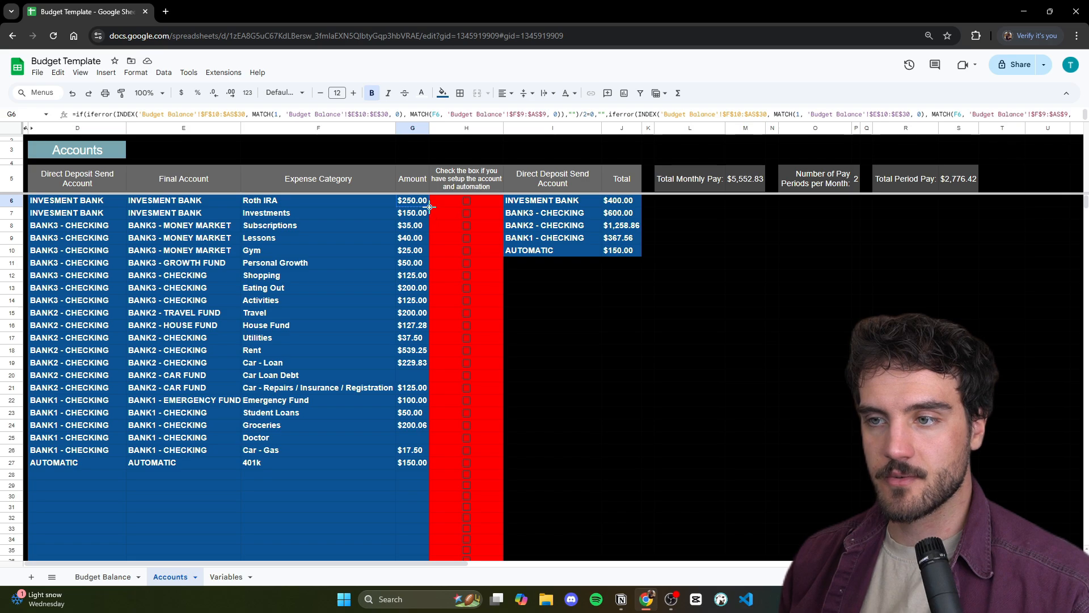
left_click_drag(421, 457, 420, 465)
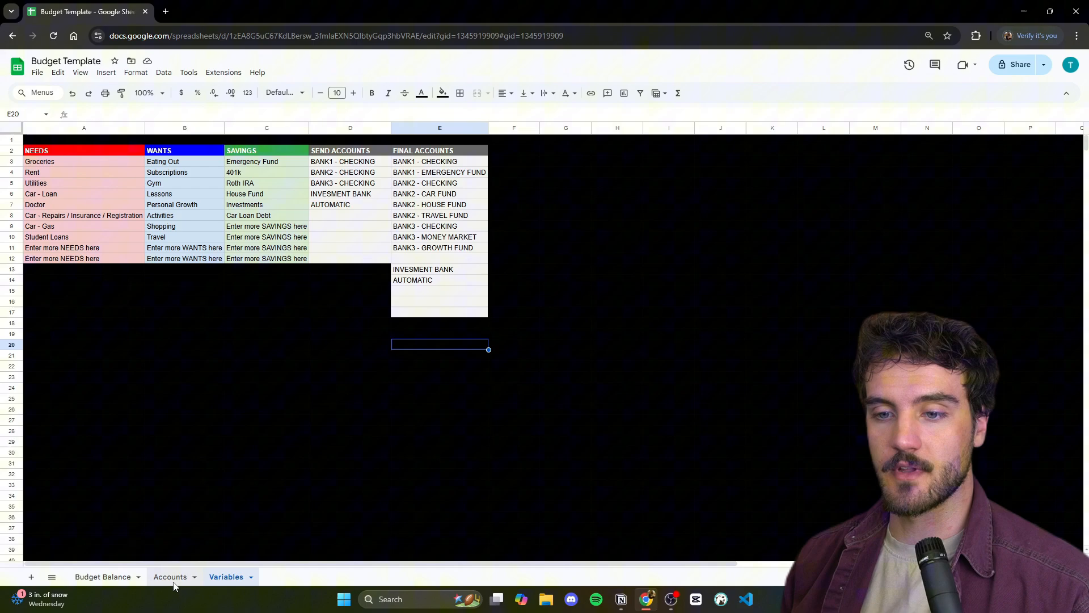
- Check the amounts in the Accounts sheet against the Car Loan Debt entry for 9/30/2022 in the Budget Balance sheet
left_click(169, 579)
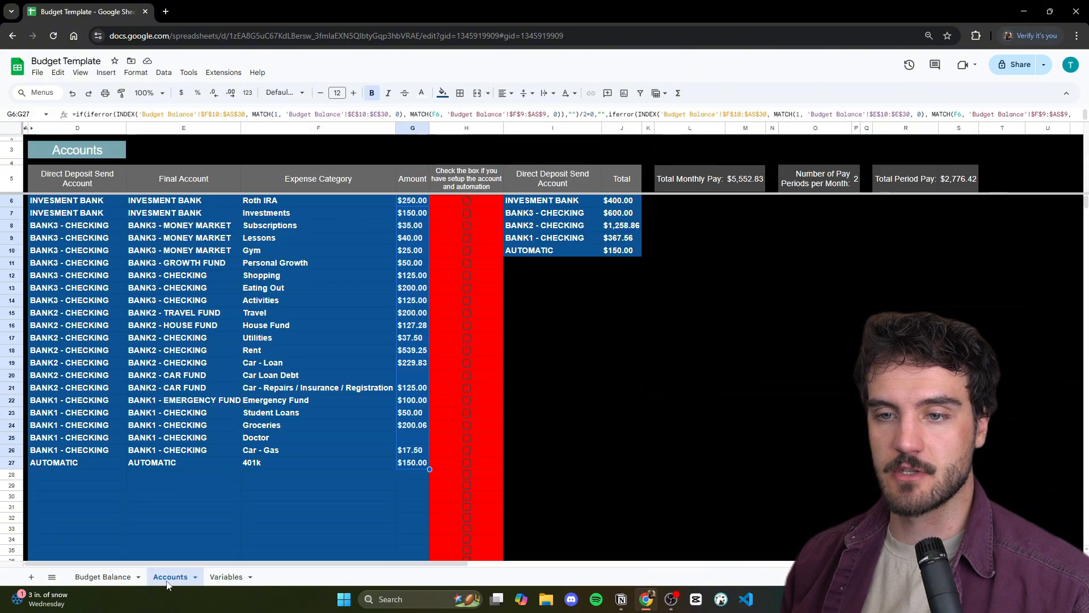
left_click(381, 517)
left_click(419, 365)
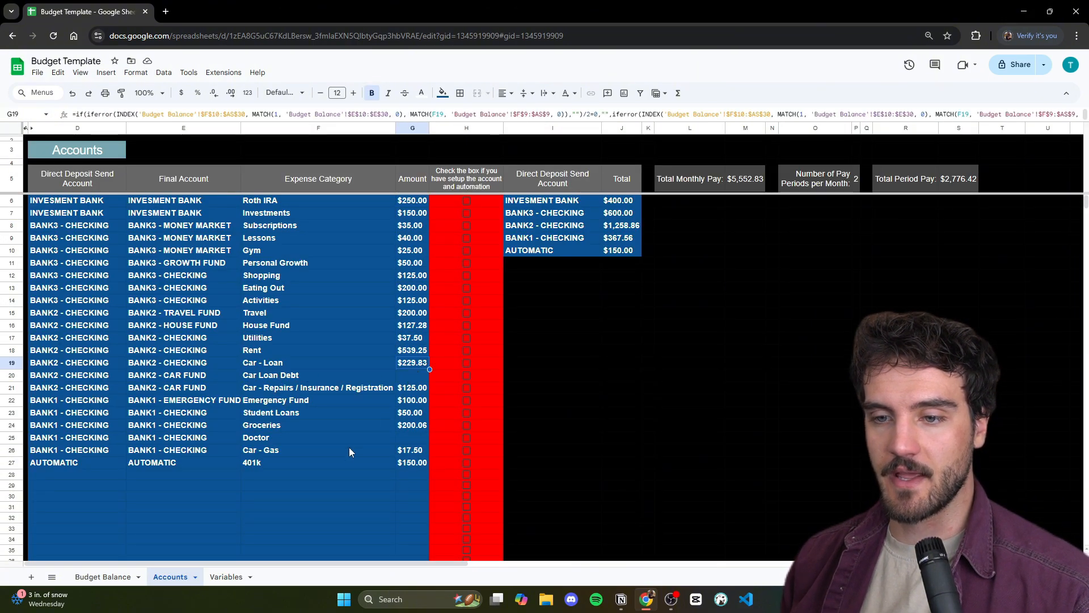
left_click(102, 577)
scroll(500, 562, "right", 10)
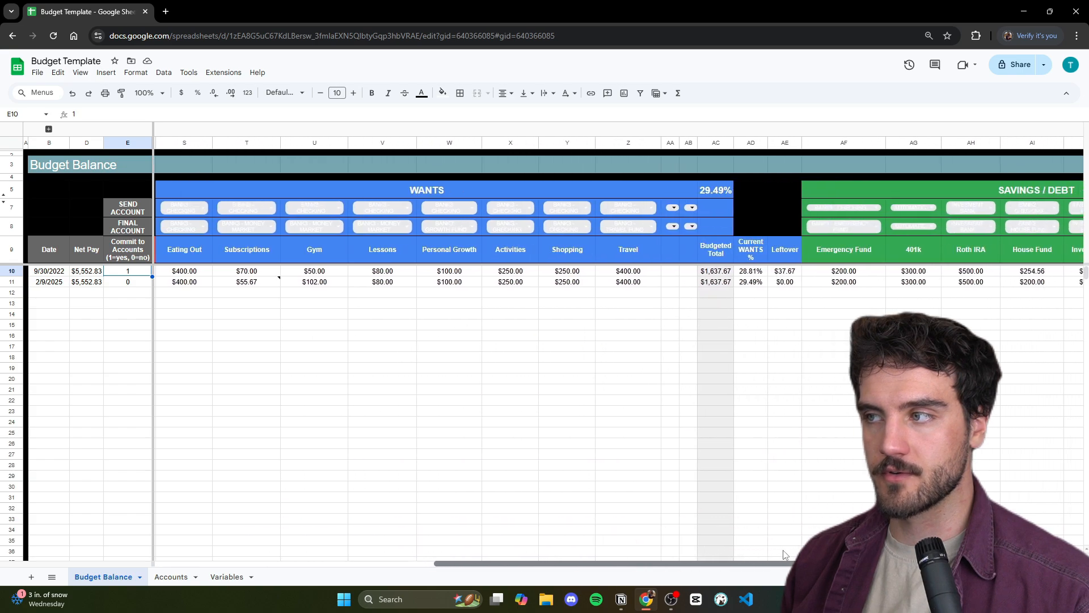
left_click(747, 273)
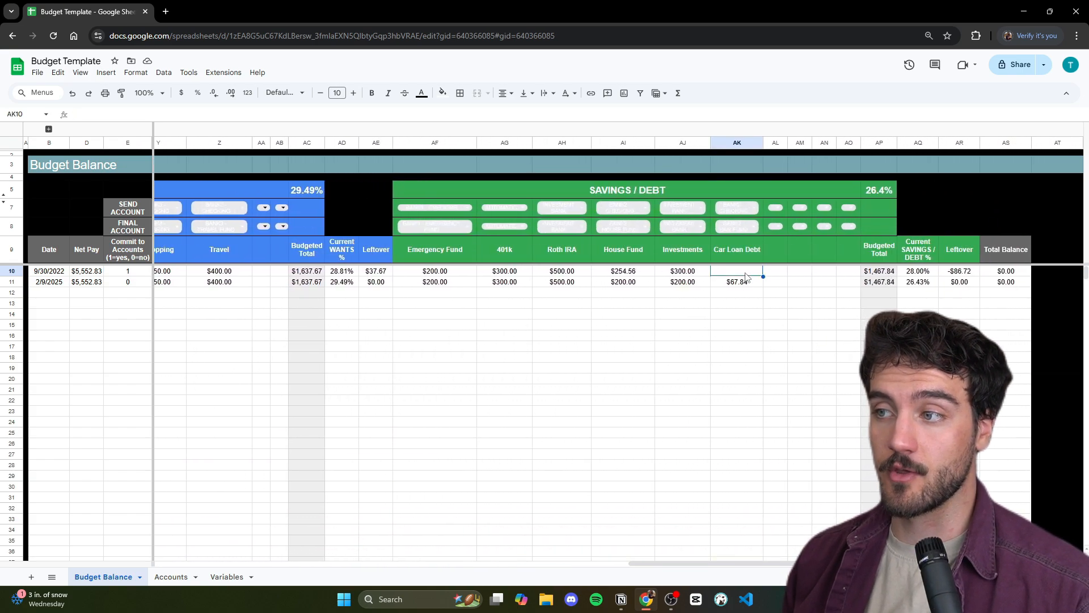
- Set Commit to Accounts to 0 for the 9/30/2022 row and to 1 for the 2/9/2025 row
left_click_drag(681, 563, 188, 563)
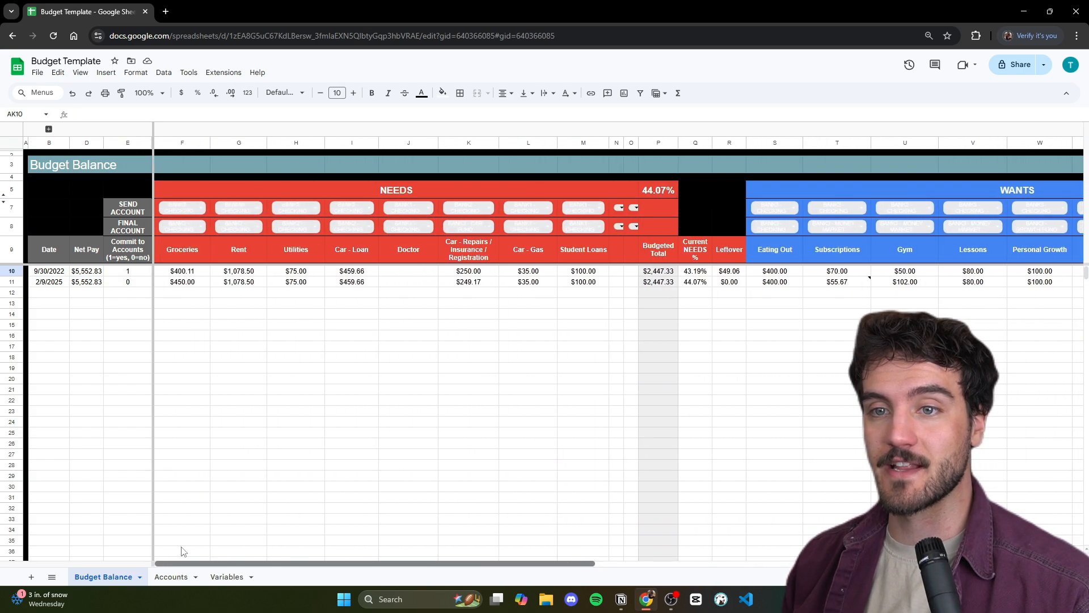
left_click(141, 273)
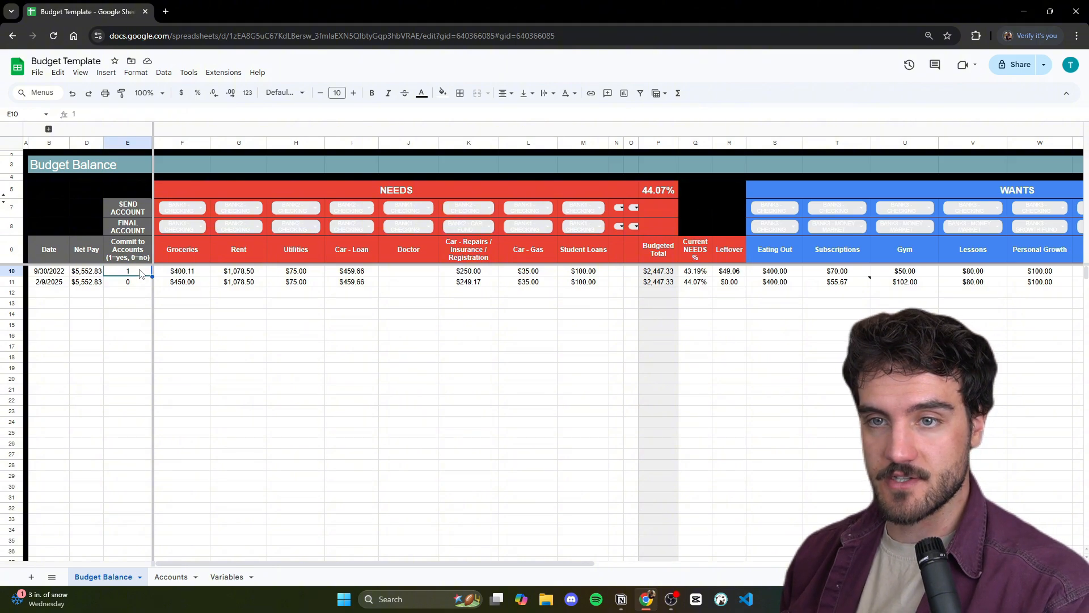
type("0")
left_click(129, 285)
type("1")
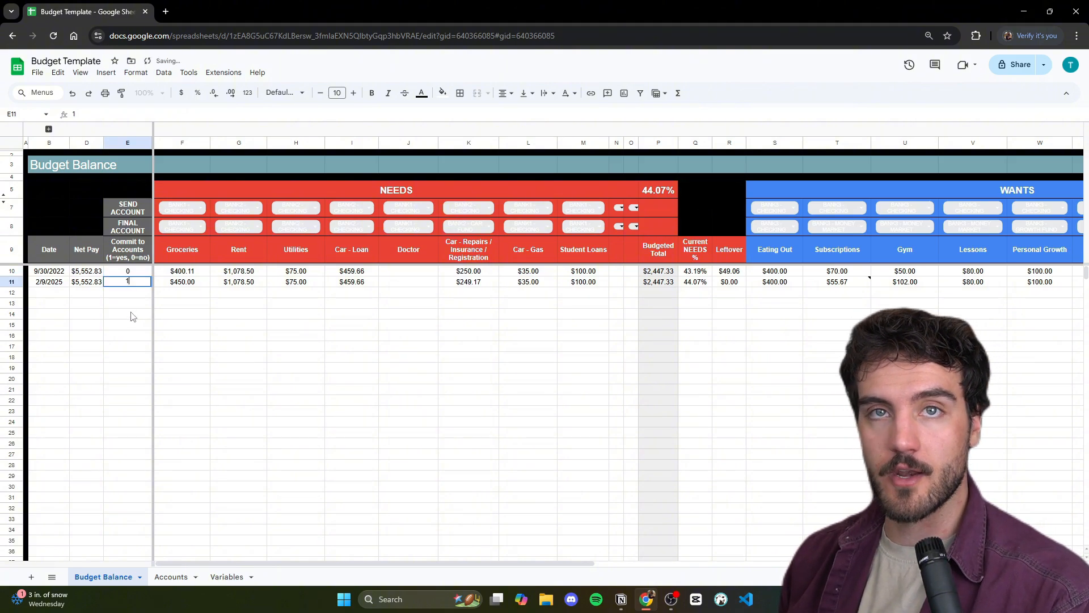
left_click(132, 316)
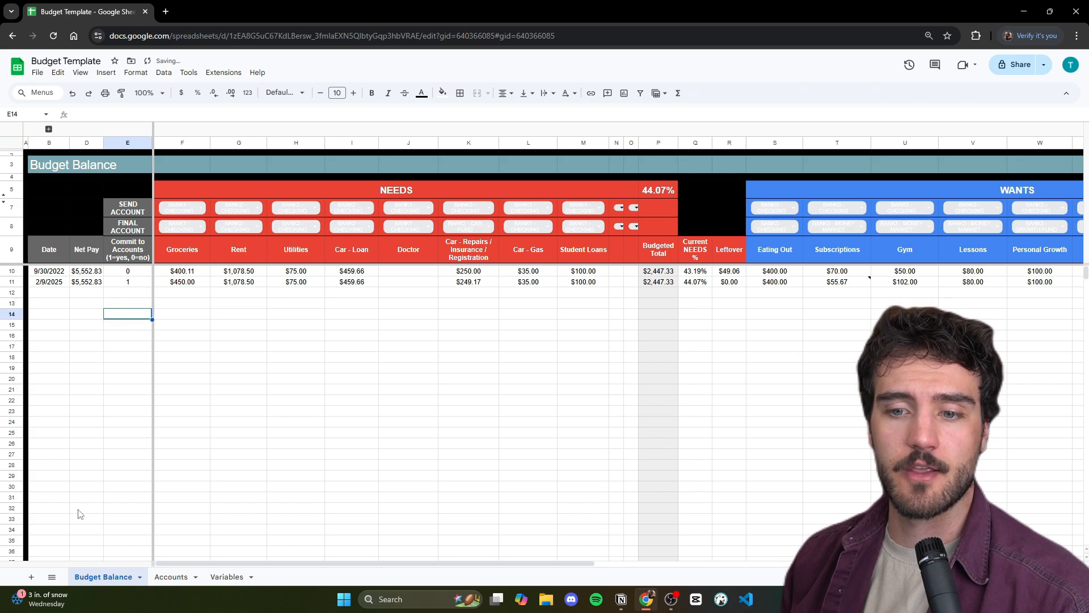
- Review Car Loan Debt's amount and the list of direct deposit send accounts with their totals in the Accounts sheet
left_click(161, 578)
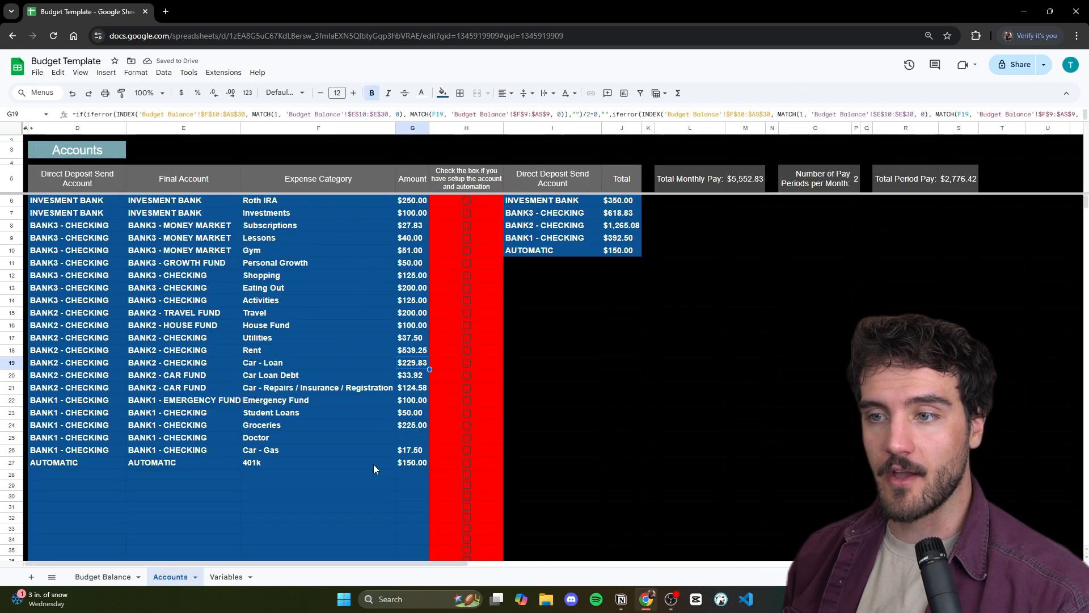
left_click(417, 377)
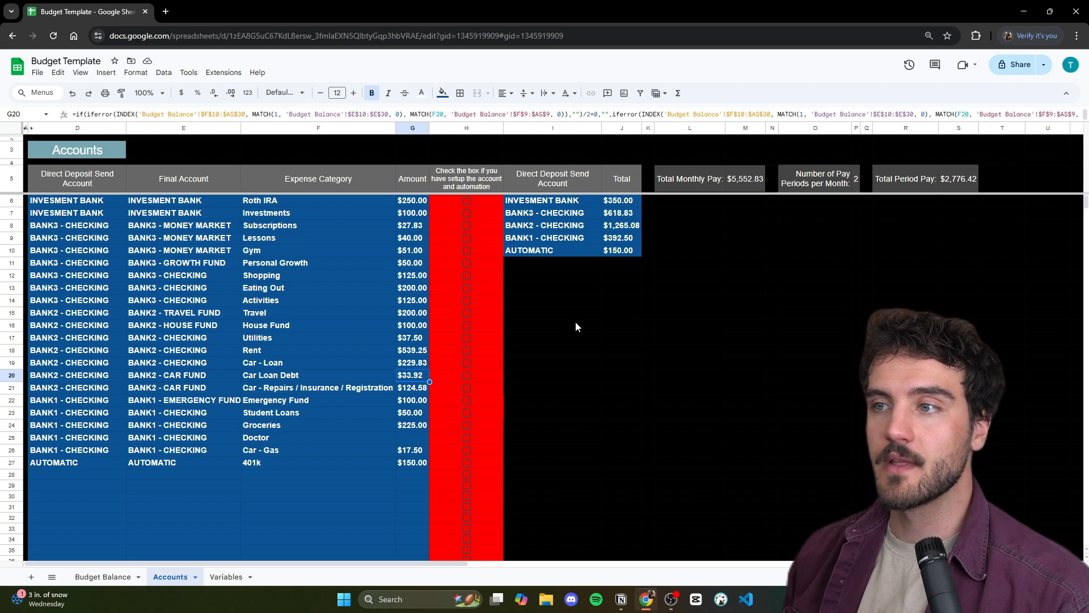
left_click_drag(568, 202, 580, 245)
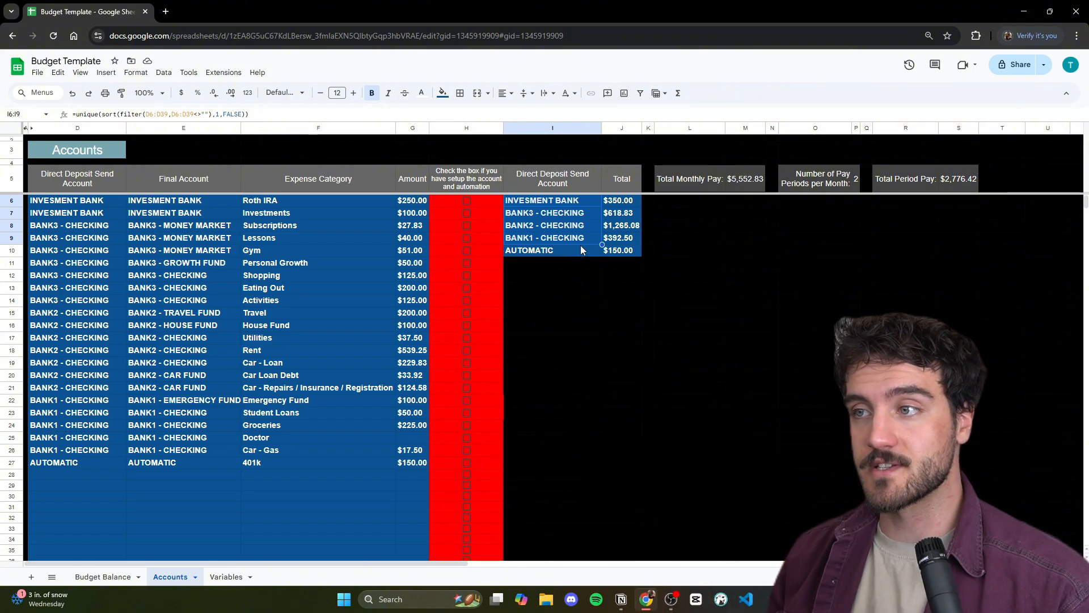
left_click(622, 300)
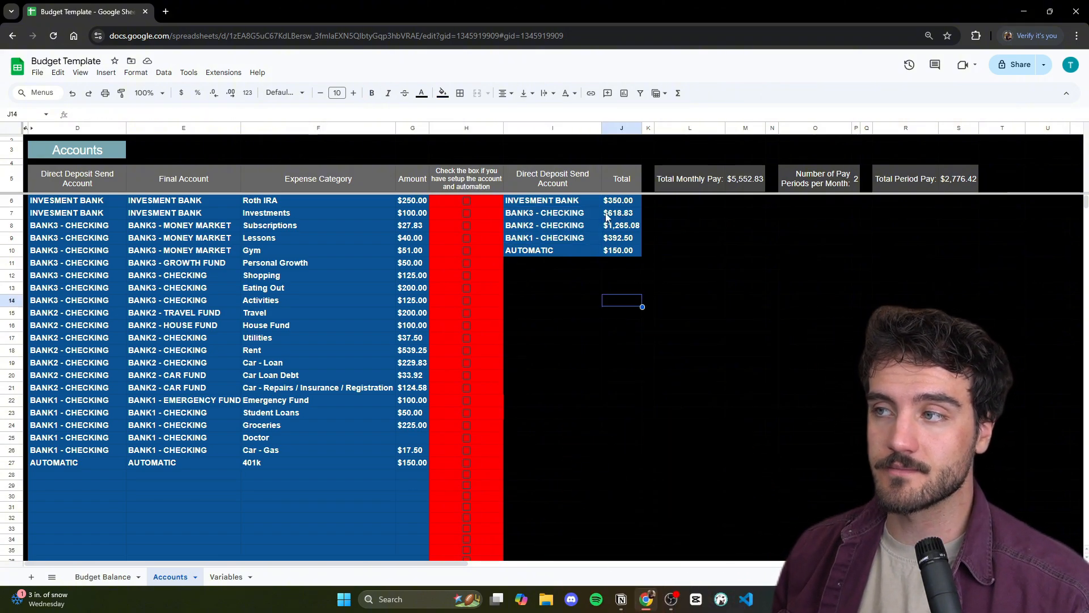
left_click_drag(562, 202, 565, 250)
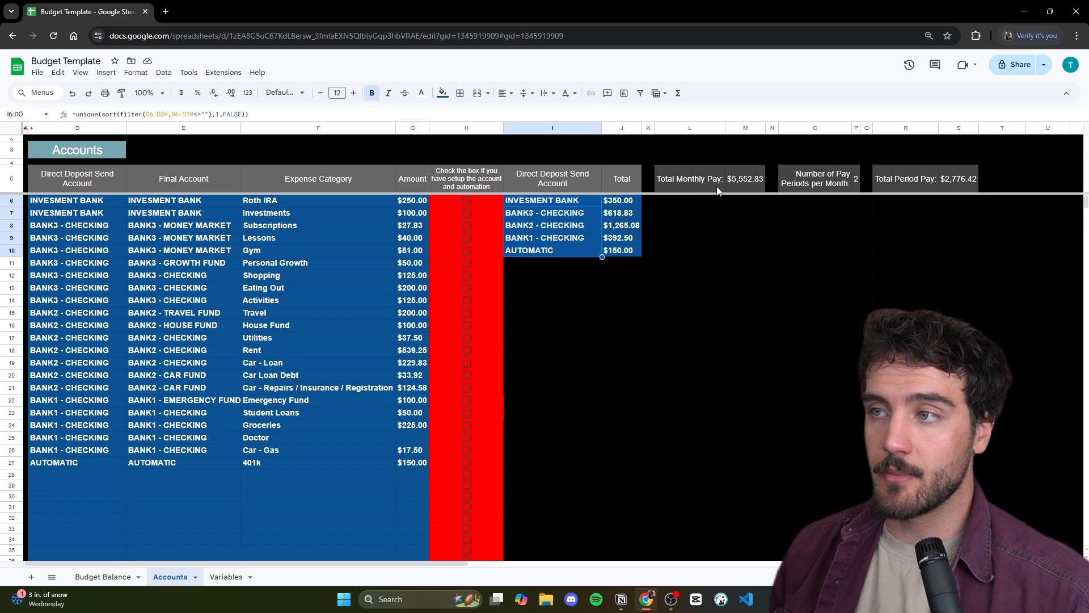
- Examine the total monthly pay, the number of pay periods per month and the total period pay in the Accounts sheet
left_click(677, 181)
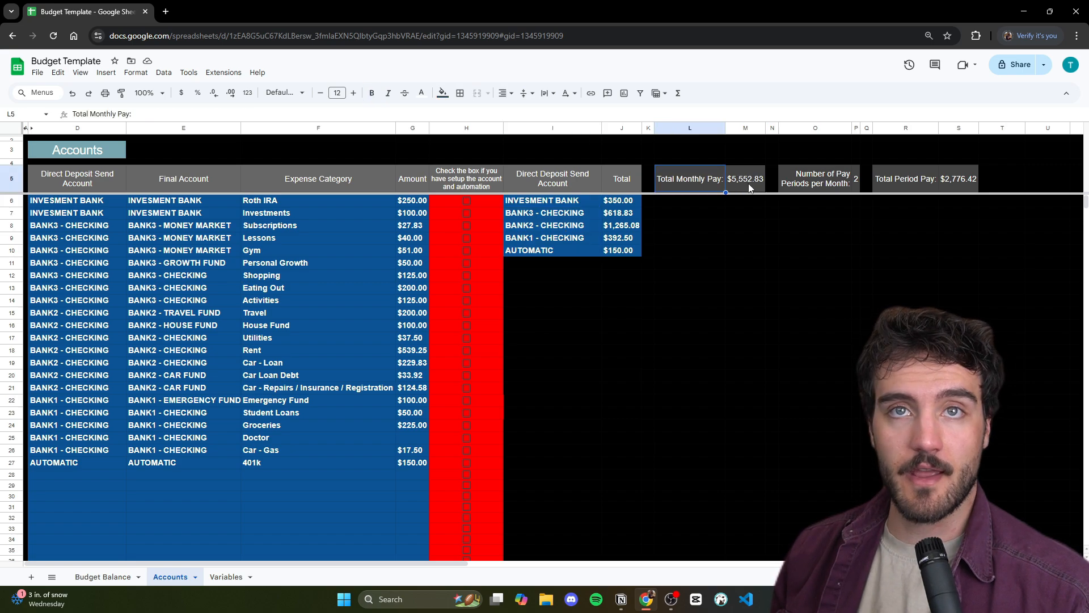
left_click(749, 188)
left_click(819, 189)
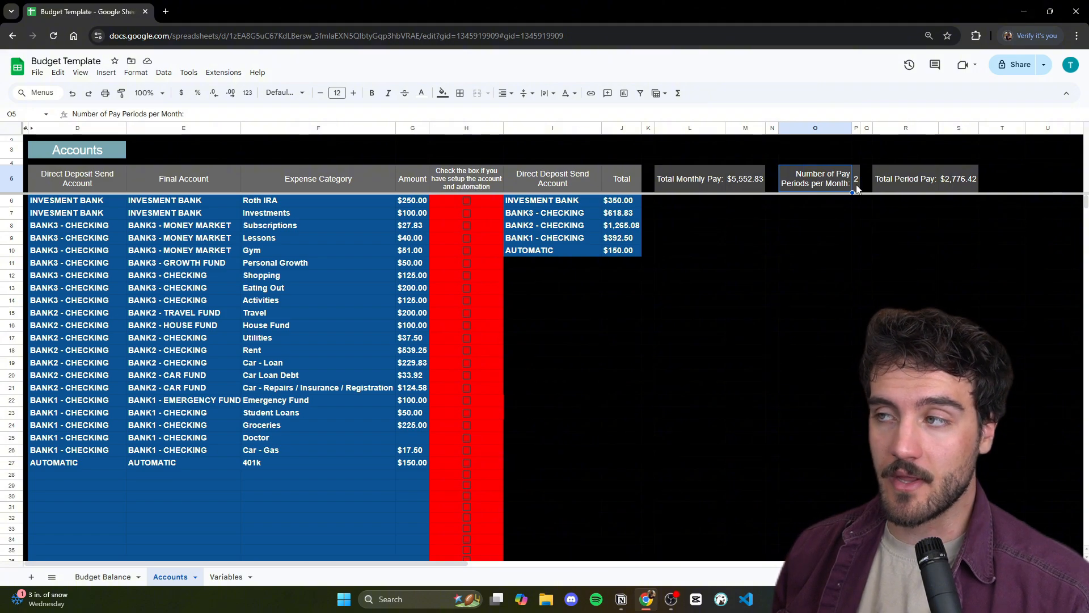
left_click(857, 185)
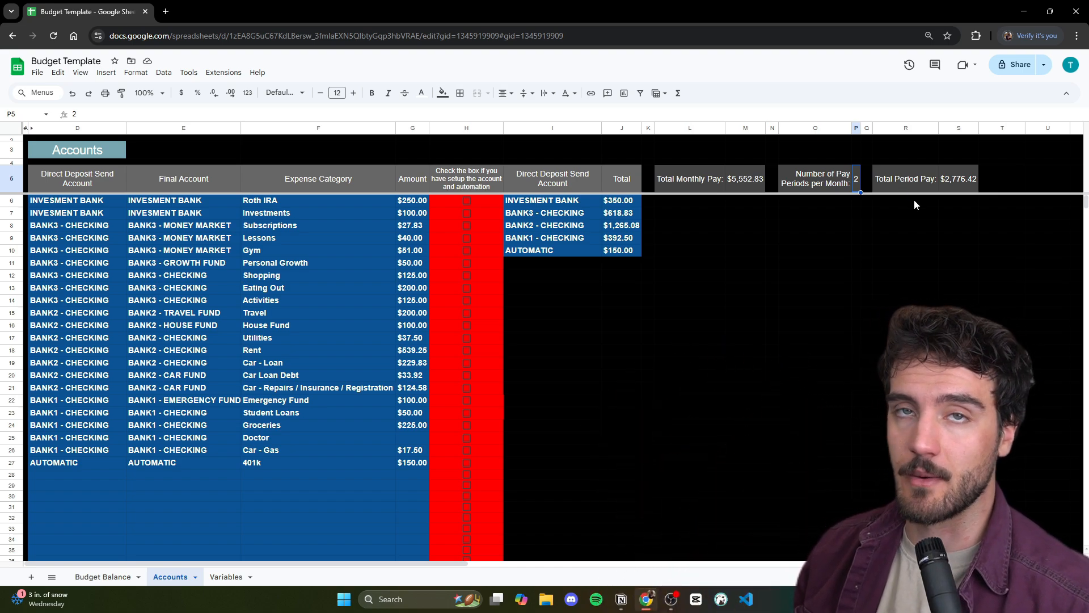
left_click(957, 185)
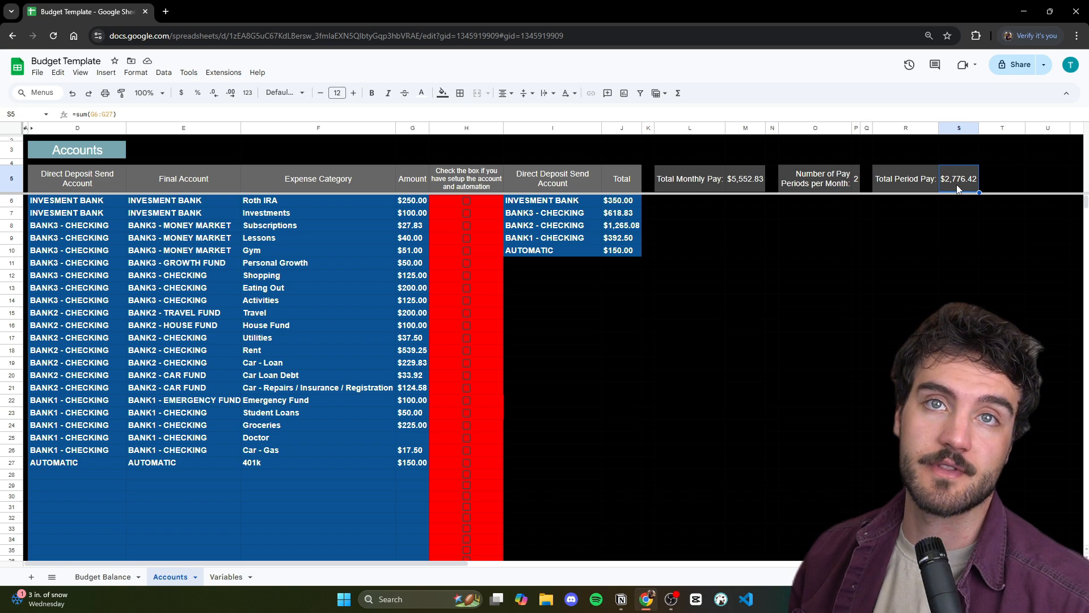
- Inspect the formulas behind the send account totals and the expense category amounts in the Accounts sheet
left_click(620, 200)
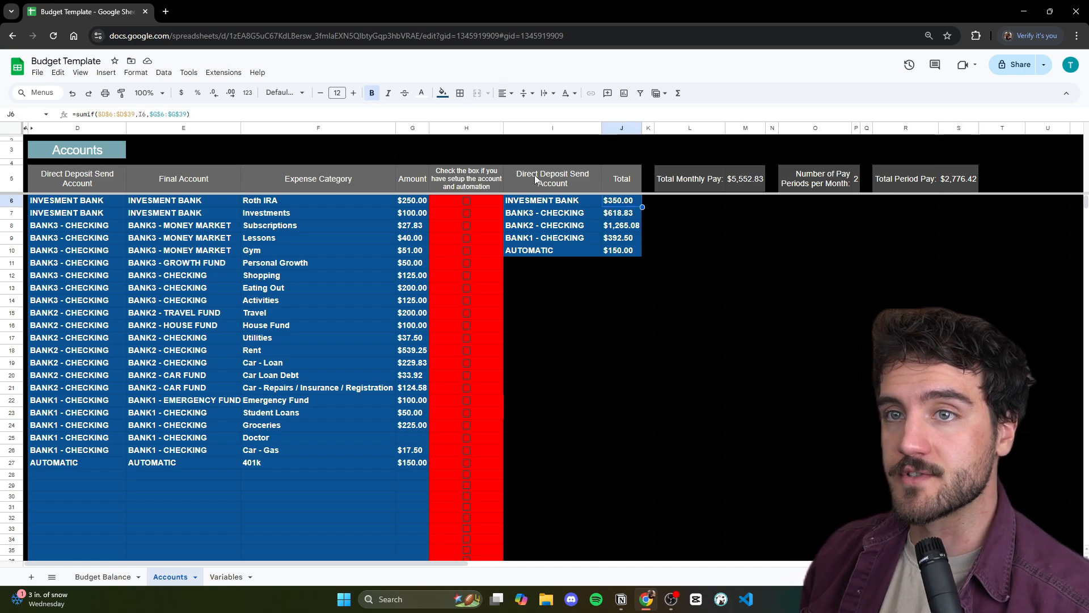
left_click(331, 114)
key("Escape")
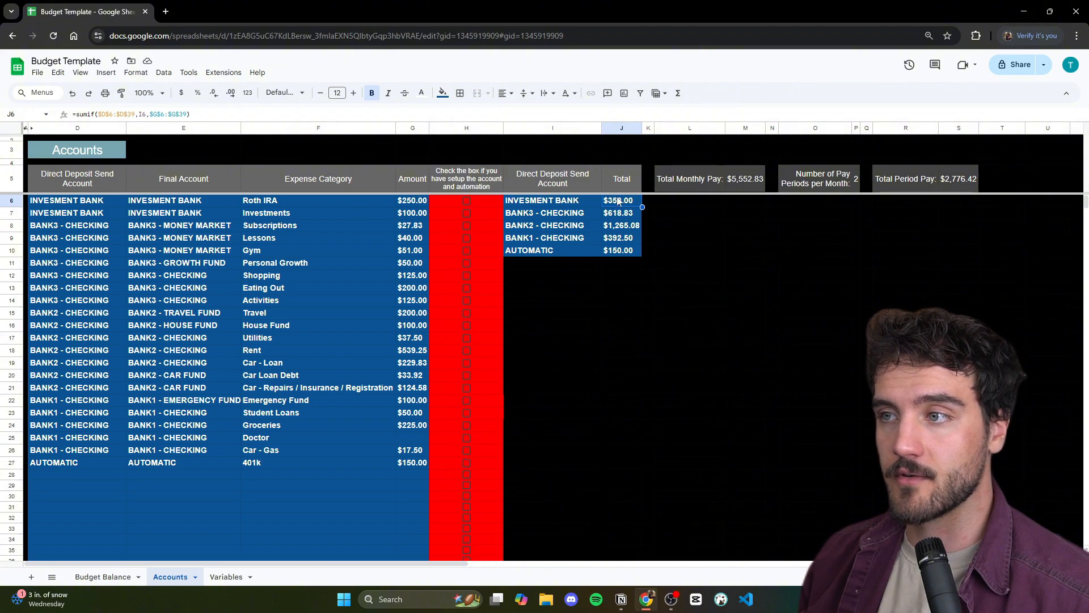
left_click(230, 109)
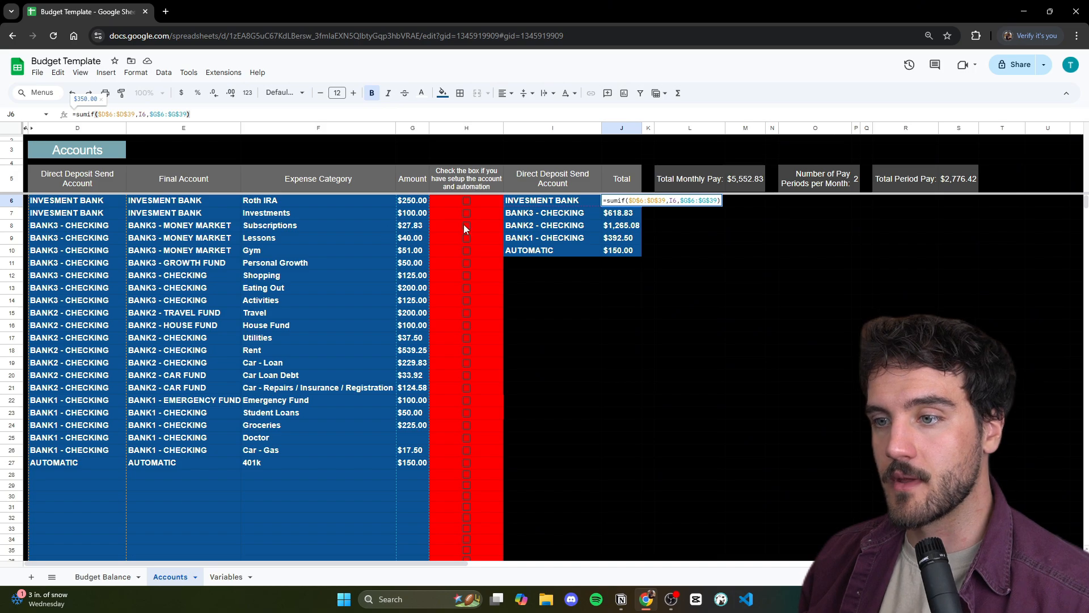
left_click_drag(412, 200, 413, 213)
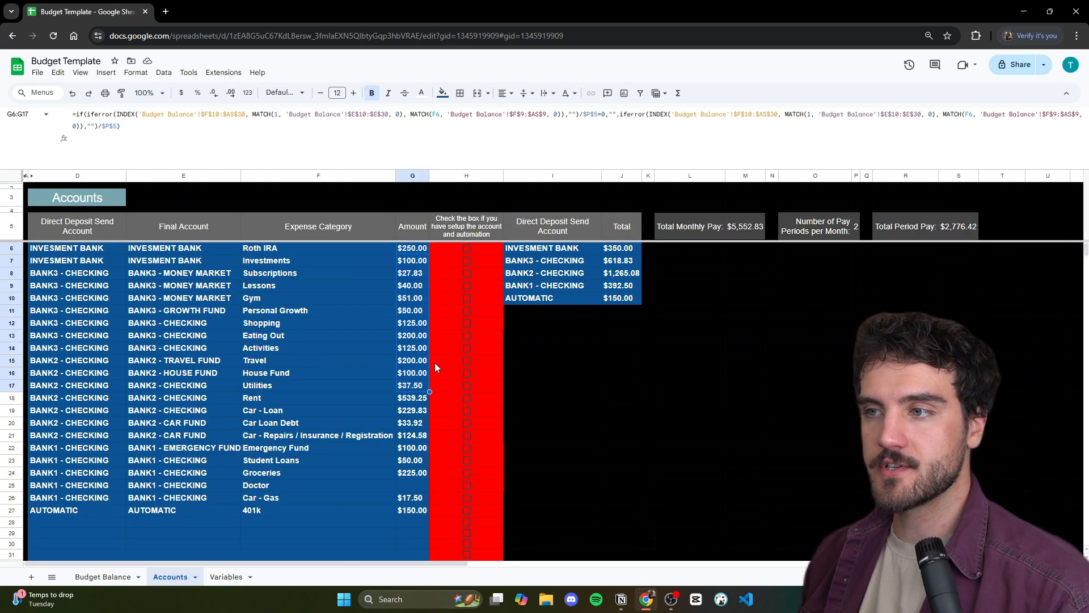
left_click(379, 280)
left_click_drag(415, 248, 418, 512)
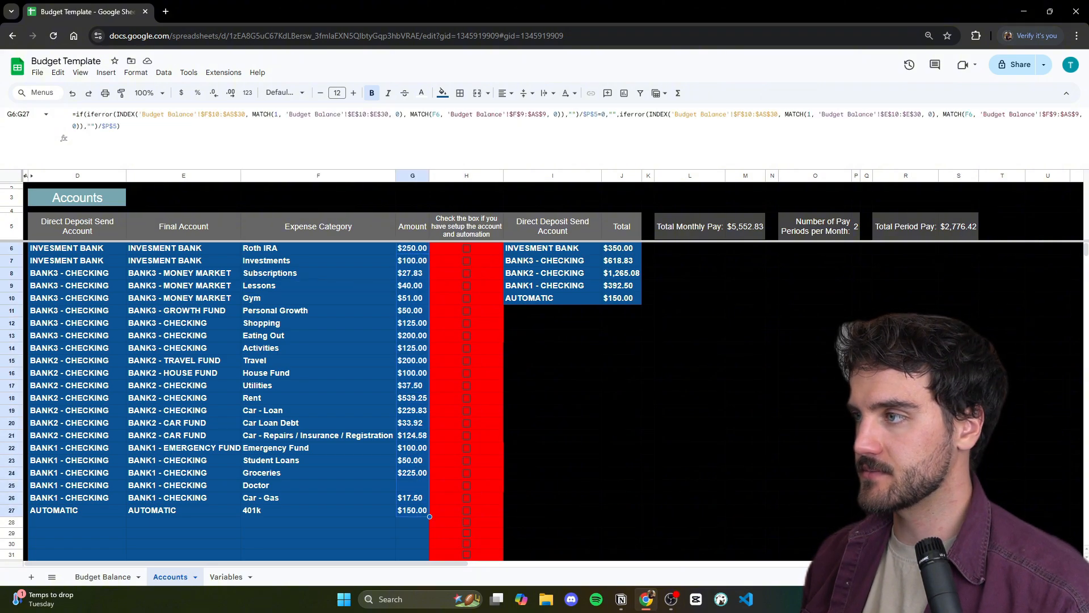
left_click_drag(618, 248, 626, 300)
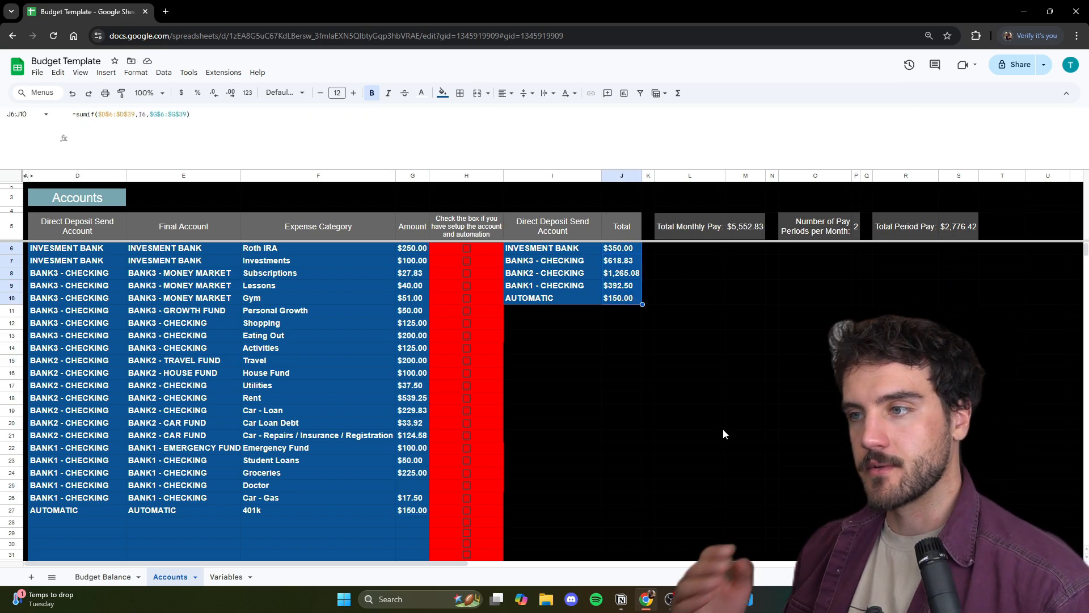
left_click(592, 386)
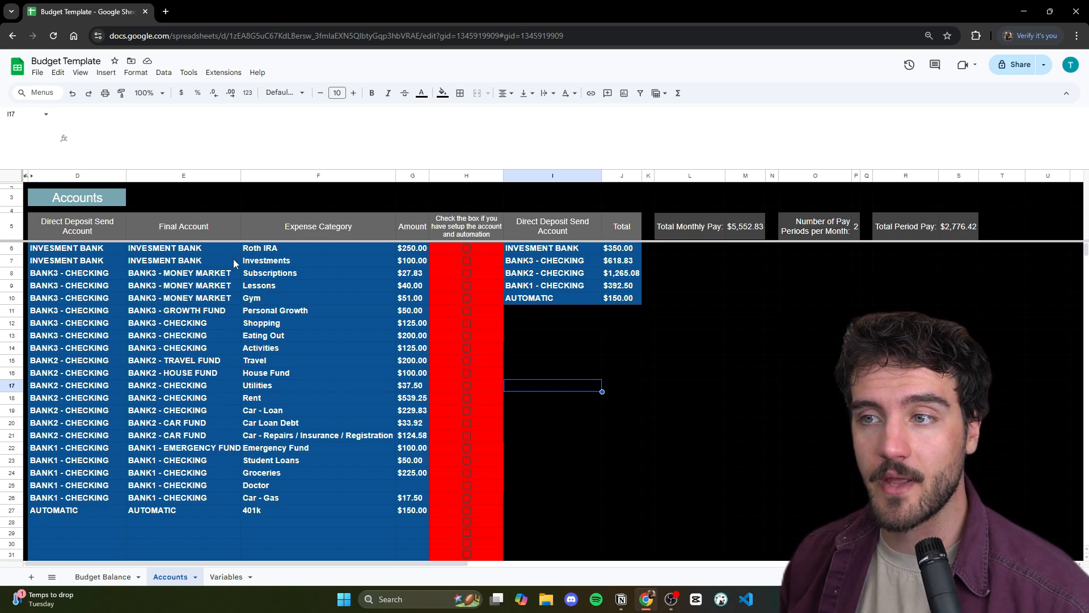
- Review the INVESMENT BANK deposit total, and mark the account and automation as set up for Roth IRA and Investments
left_click(552, 250)
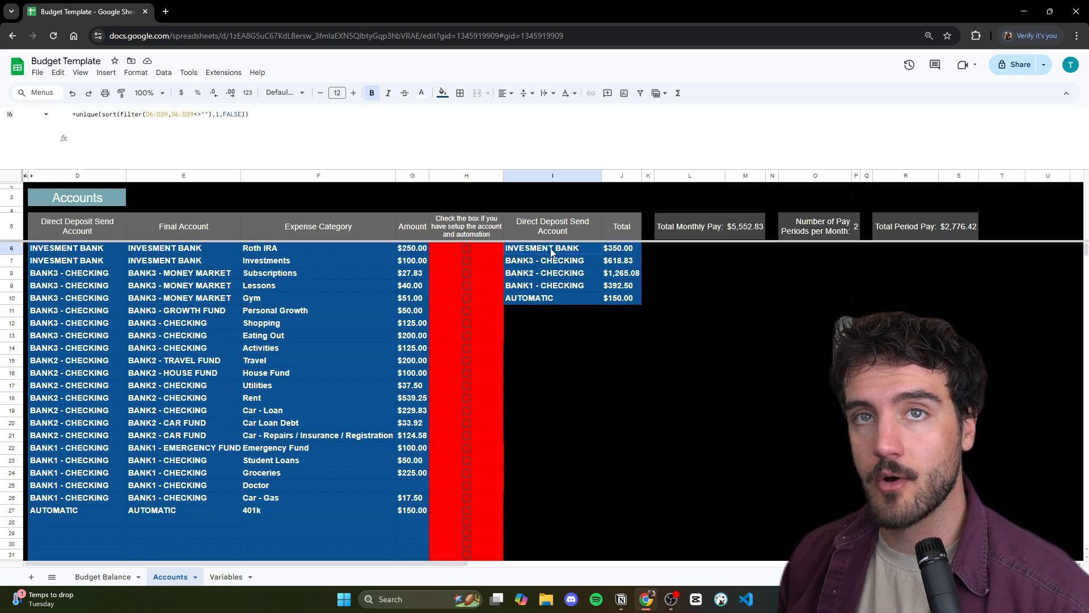
left_click_drag(552, 250, 615, 248)
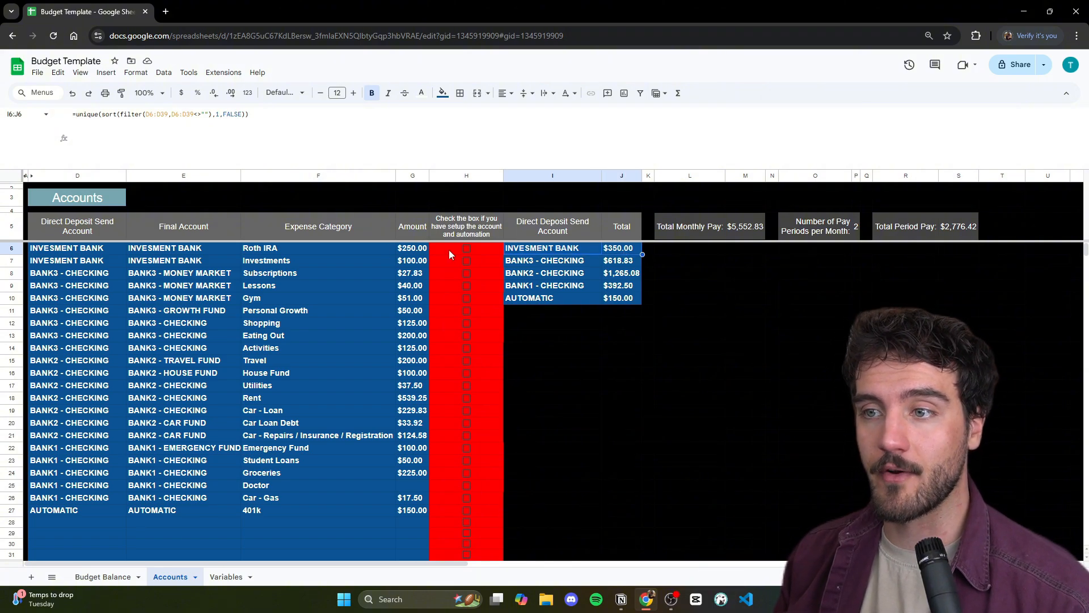
left_click(283, 261)
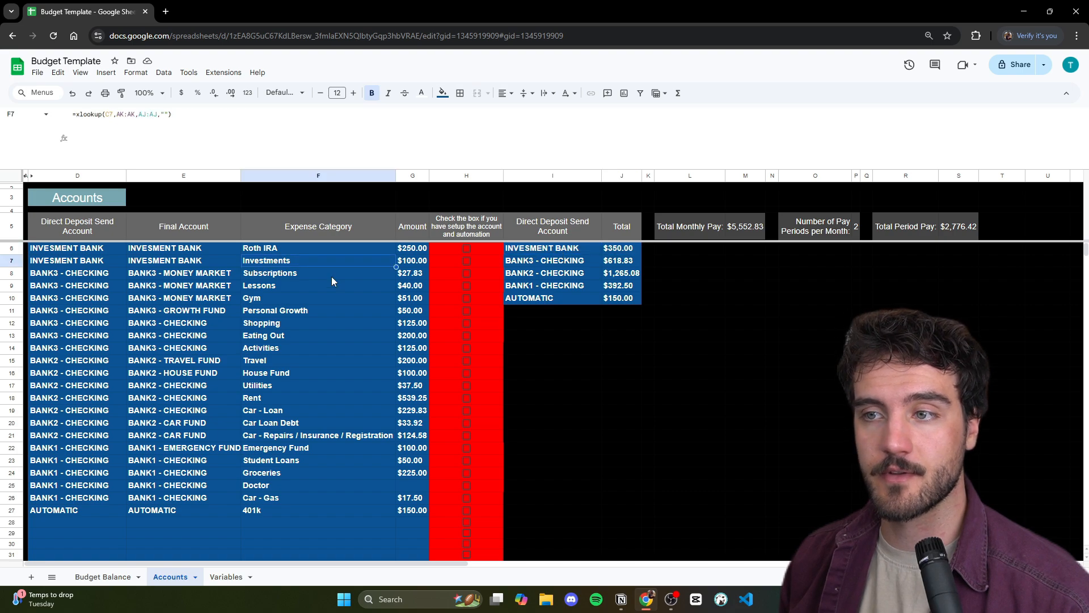
left_click(466, 248)
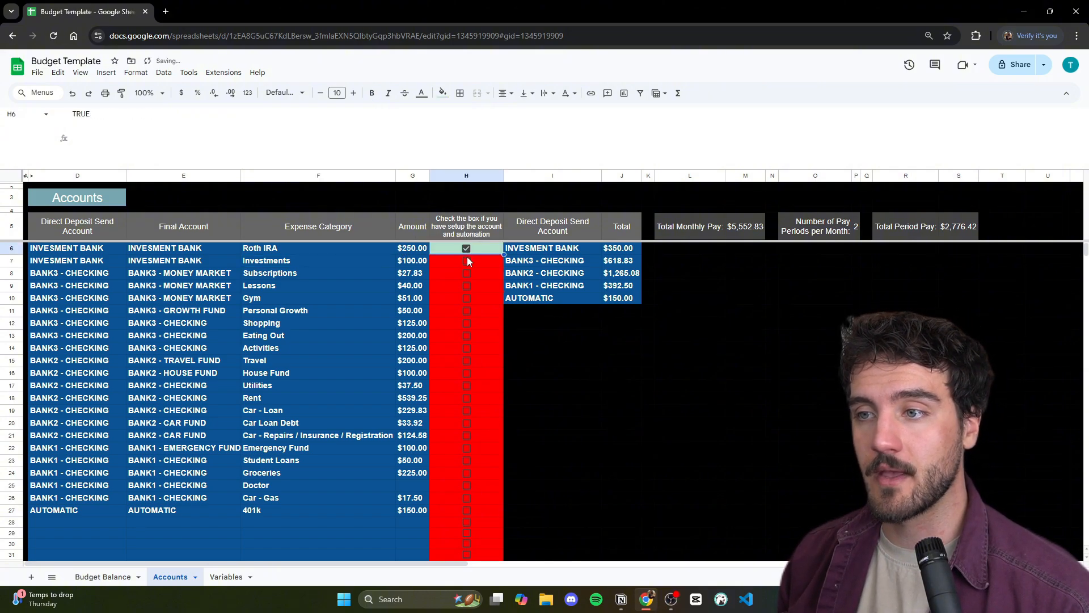
left_click(466, 260)
left_click(577, 386)
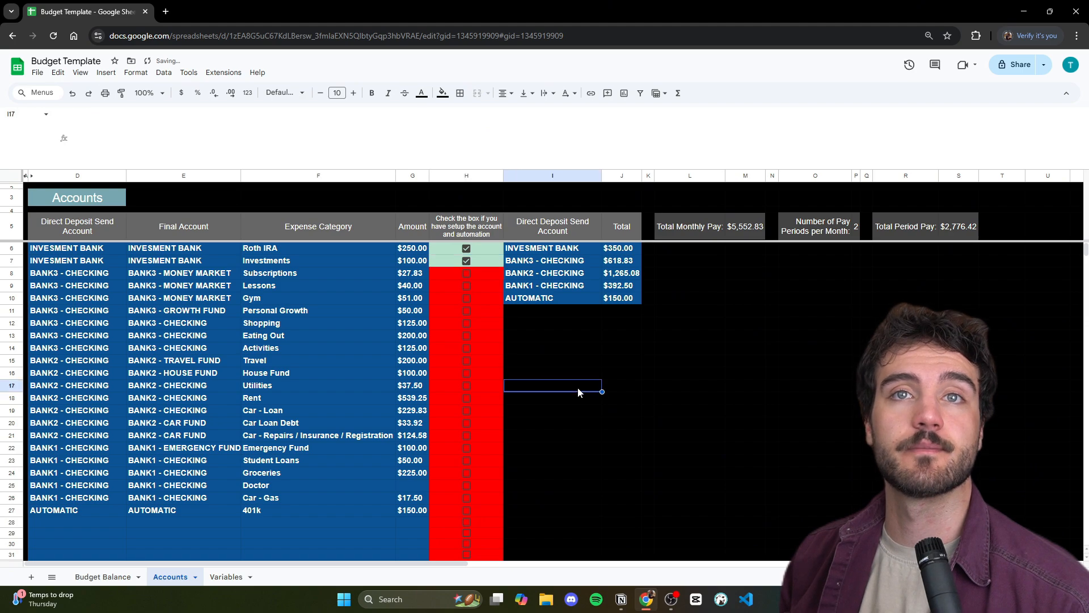